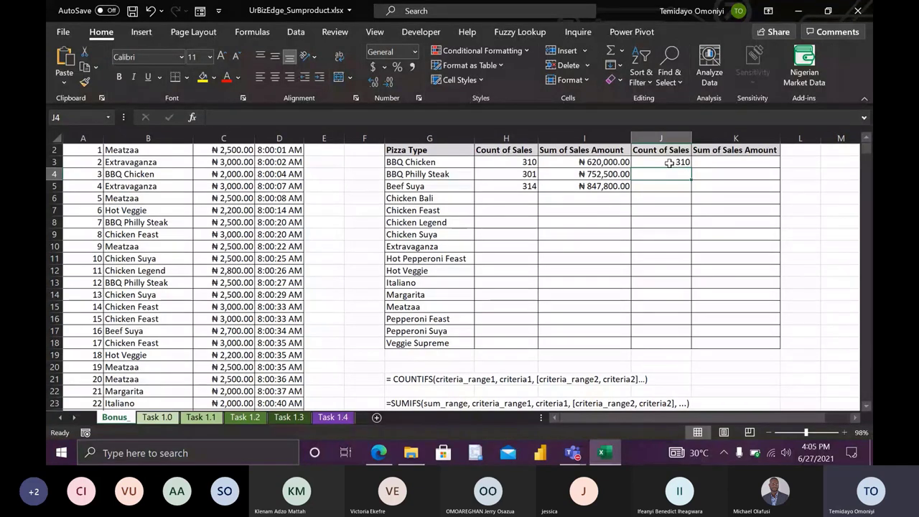
- Copy the COUNTIF formula from J3 down to J8, giving counts 310, 301, 314, 310, 302 and 295
{"action": "left_click", "coordinate": [668, 163]}
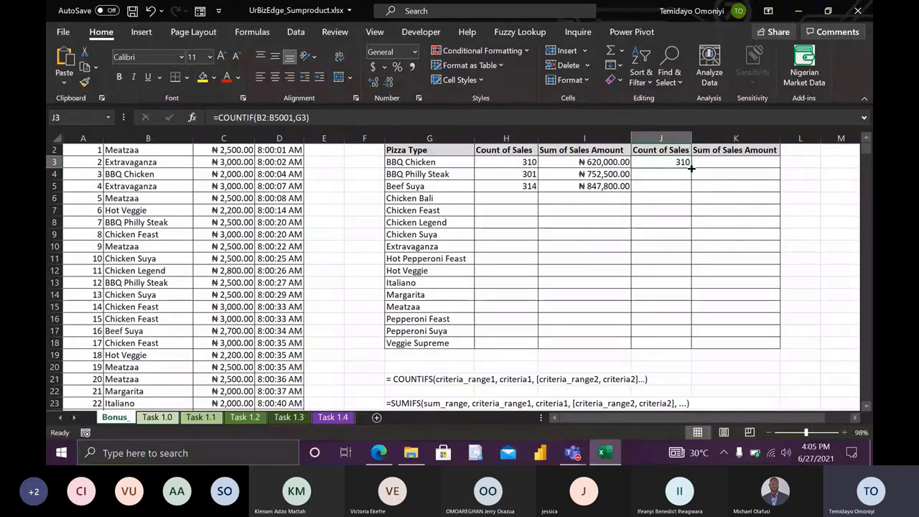
{"action": "left_click_drag", "start_coordinate": [691, 168], "coordinate": [690, 227]}
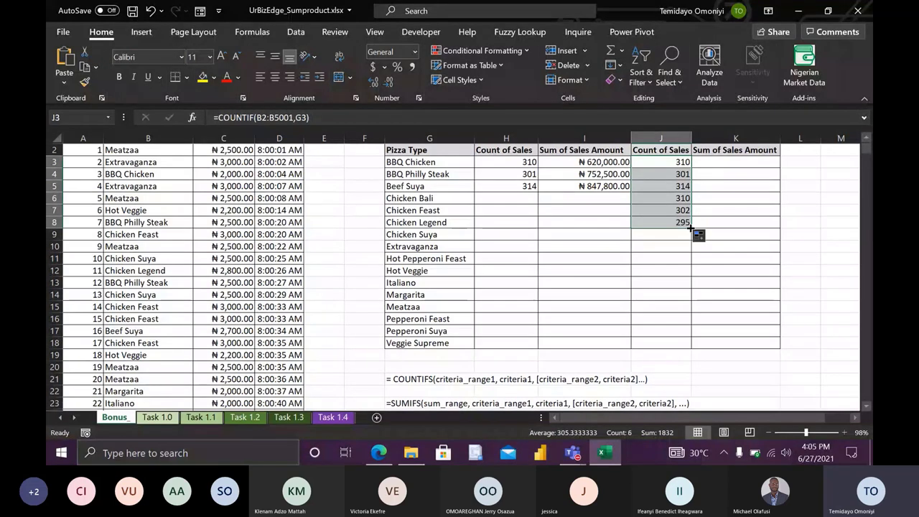
- Undo the copied counts and convert J2:K18 into a table with headers
{"action": "key", "text": "ctrl+z"}
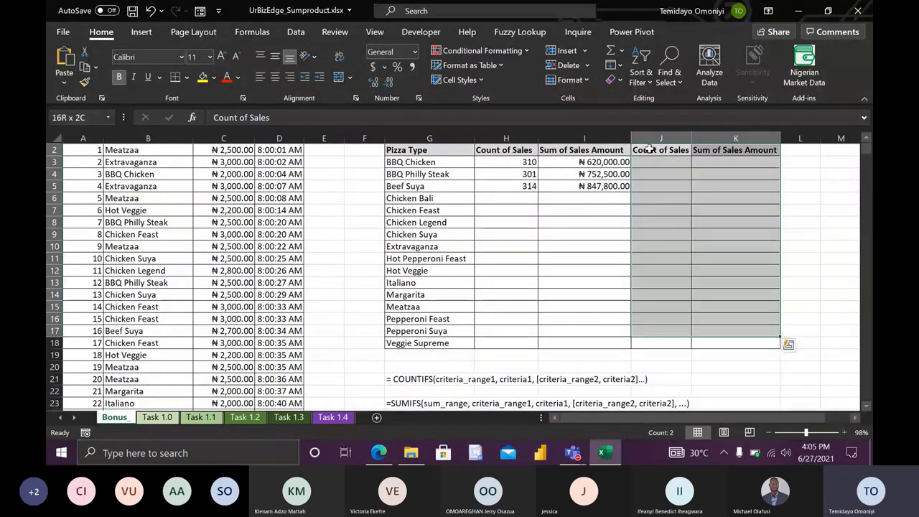
{"action": "key", "text": "ctrl+z"}
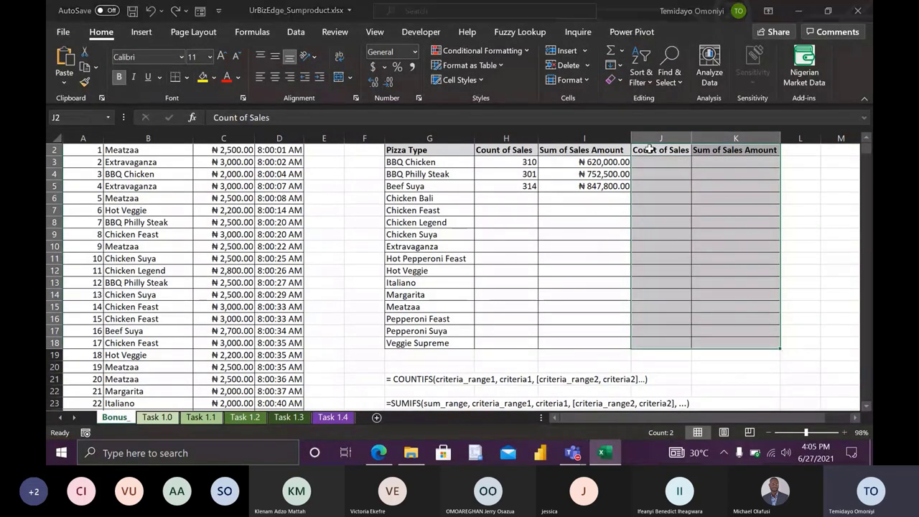
{"action": "key", "text": "ctrl+t"}
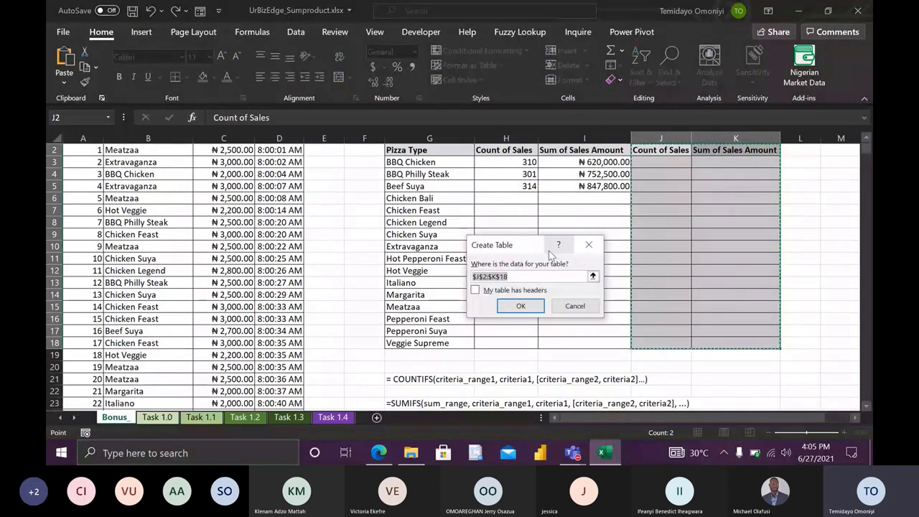
{"action": "left_click", "coordinate": [476, 291]}
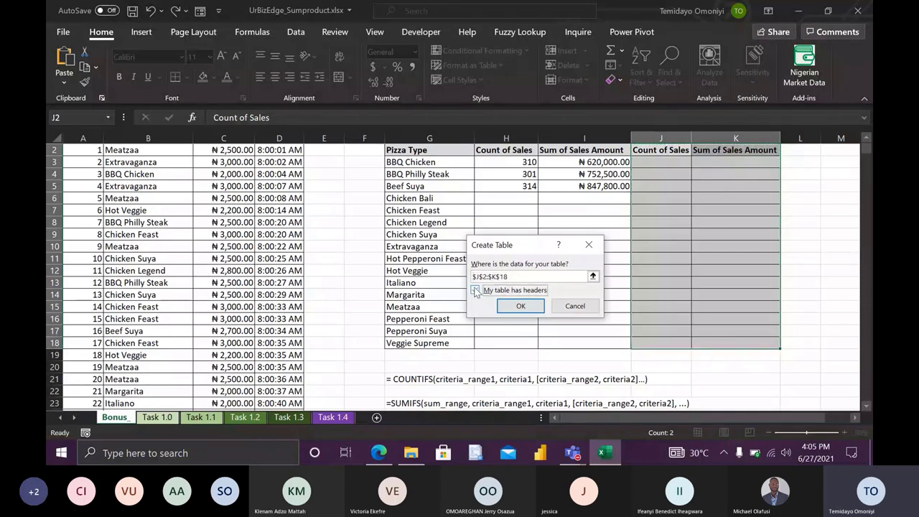
{"action": "left_click", "coordinate": [476, 290]}
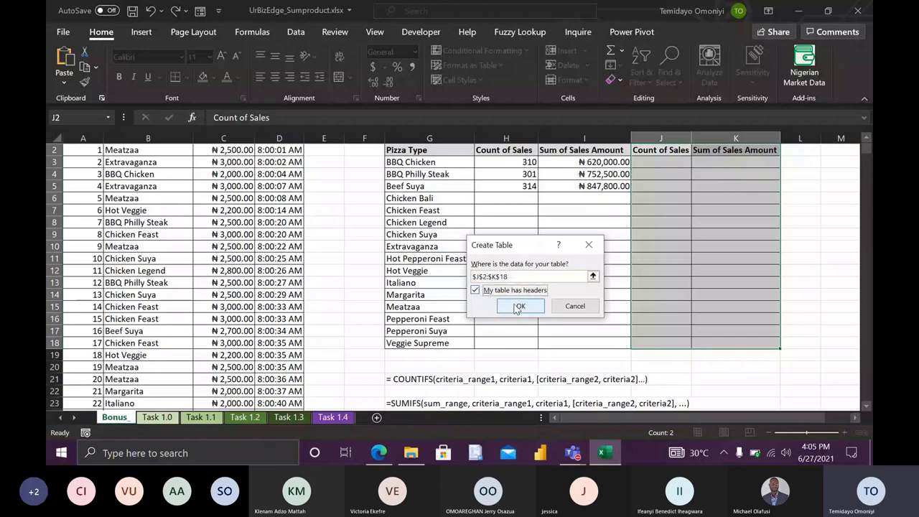
{"action": "left_click", "coordinate": [519, 306]}
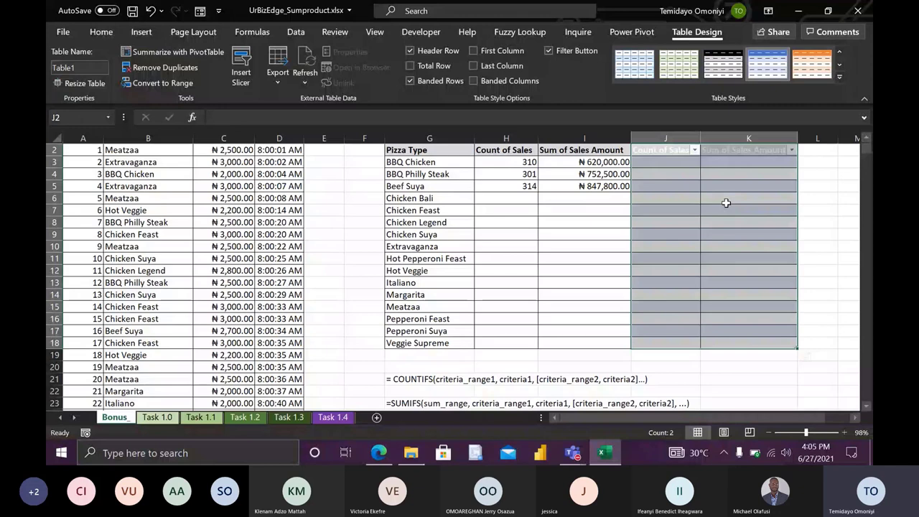
- Set the table style to None and turn off the filter buttons
{"action": "left_click", "coordinate": [840, 76]}
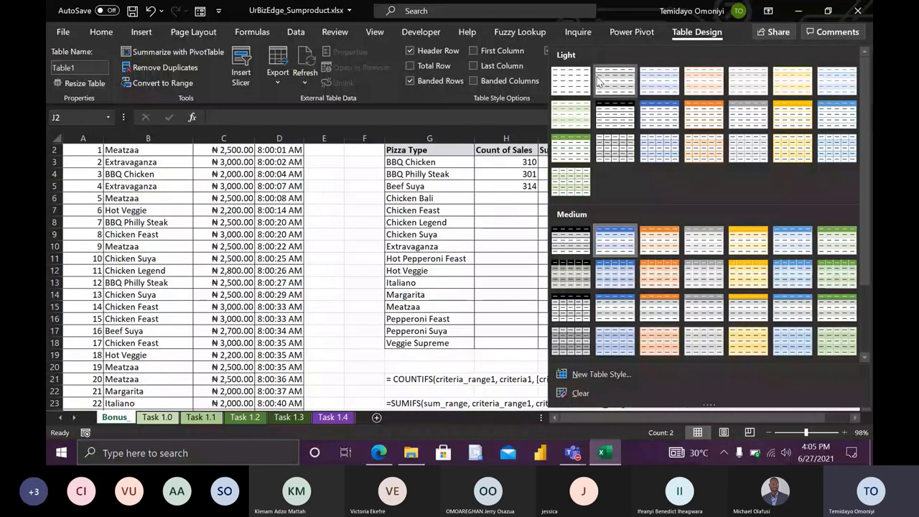
{"action": "left_click", "coordinate": [564, 78]}
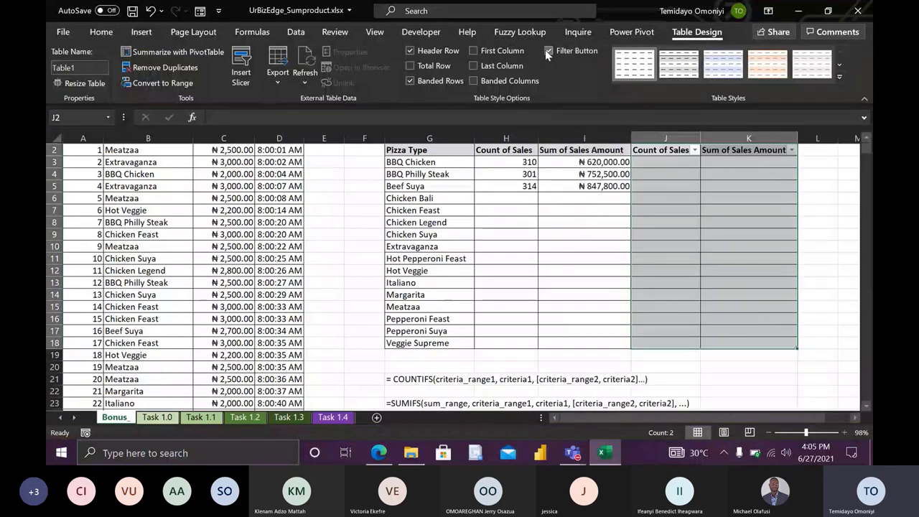
{"action": "left_click", "coordinate": [545, 50]}
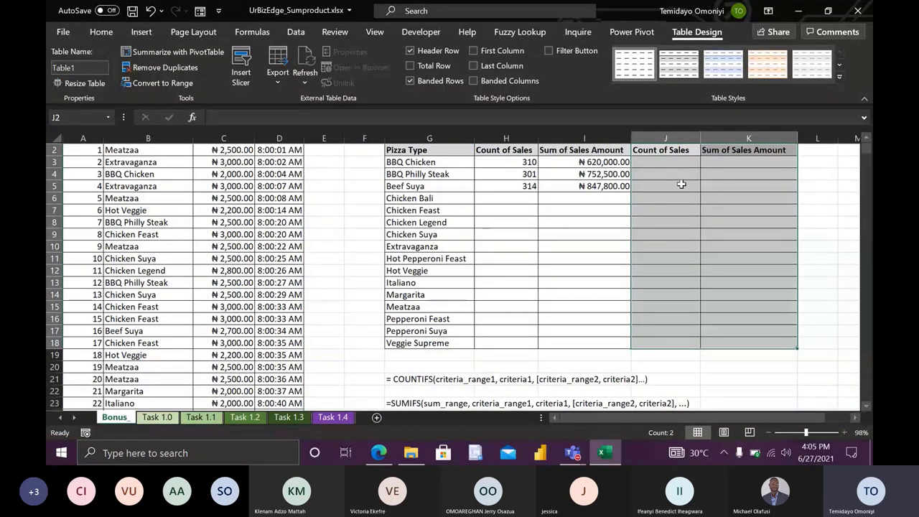
- Enter =COUNTIF(B2:B5001,G3) in J3 so the table fills counts for all 16 pizza types
{"action": "left_click", "coordinate": [666, 162]}
{"action": "type", "text": "="}
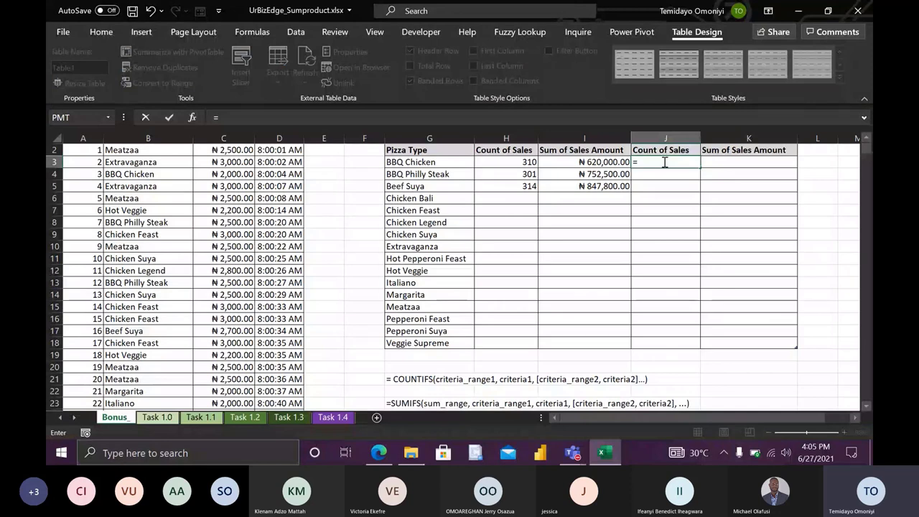
{"action": "type", "text": "counif"}
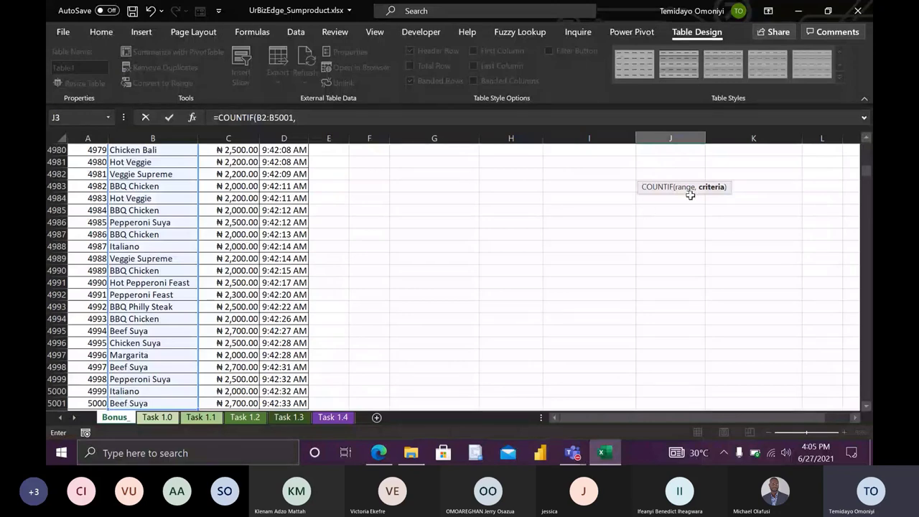
{"action": "scroll", "coordinate": [599, 232], "scroll_direction": "up", "scroll_amount": 20}
{"action": "left_click", "coordinate": [599, 232]}
{"action": "key", "text": "ctrl+Up"}
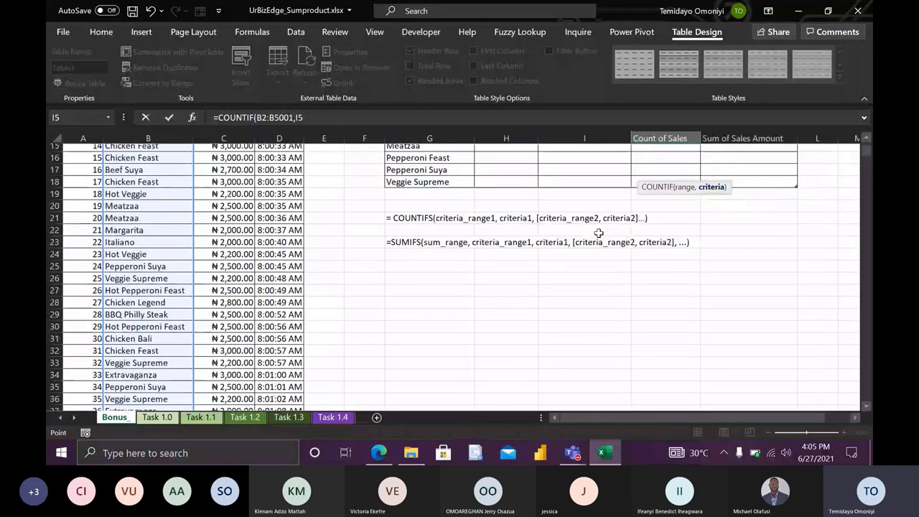
{"action": "scroll", "coordinate": [599, 232], "scroll_direction": "up", "scroll_amount": 3}
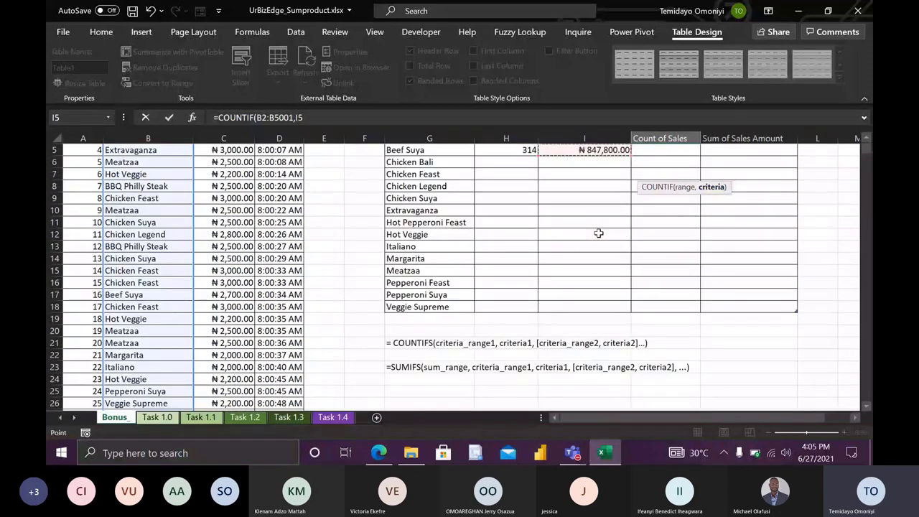
{"action": "scroll", "coordinate": [599, 233], "scroll_direction": "up", "scroll_amount": 2}
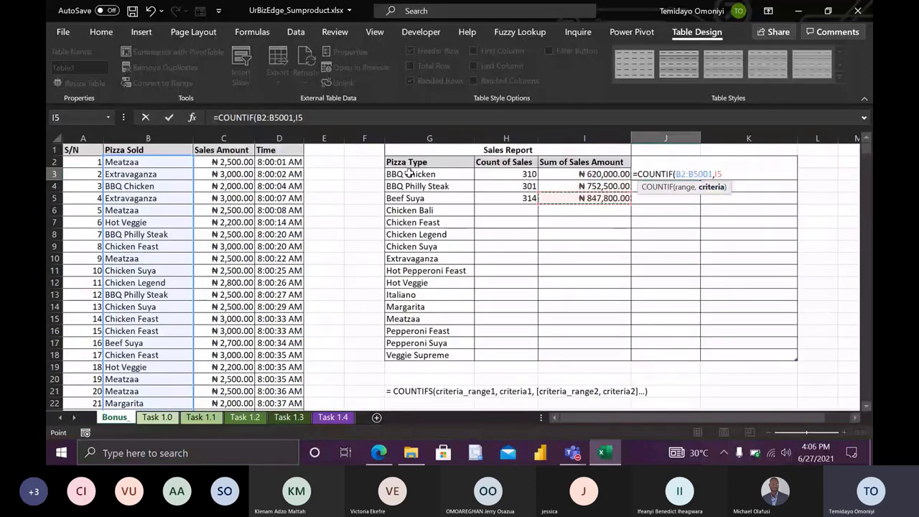
{"action": "left_click", "coordinate": [409, 174]}
{"action": "type", "text": ")"}
{"action": "key", "text": "Return"}
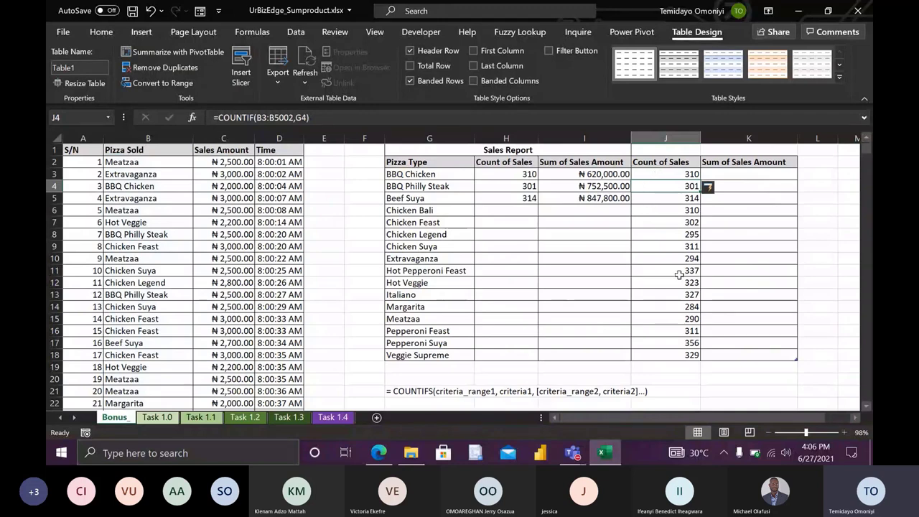
- Start a formula in K3, briefly bringing up the Teams meeting before returning to Excel
{"action": "left_click", "coordinate": [732, 176]}
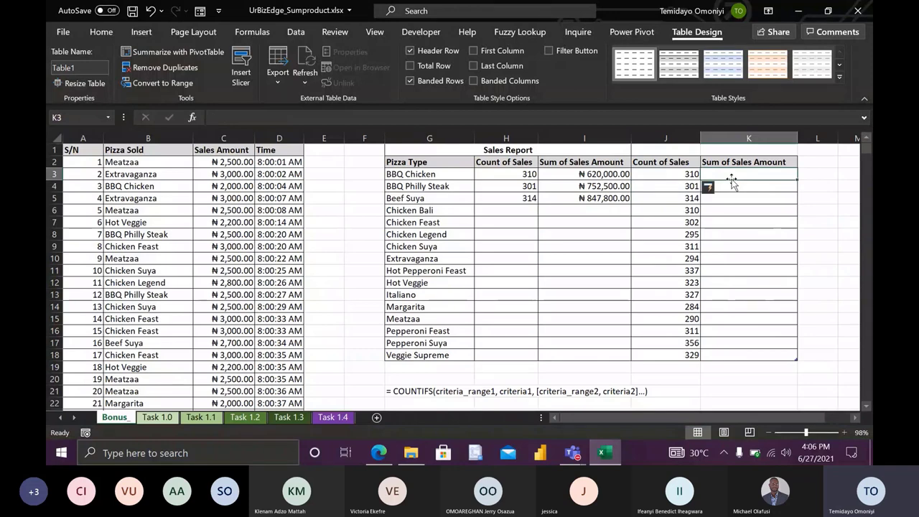
{"action": "type", "text": "="}
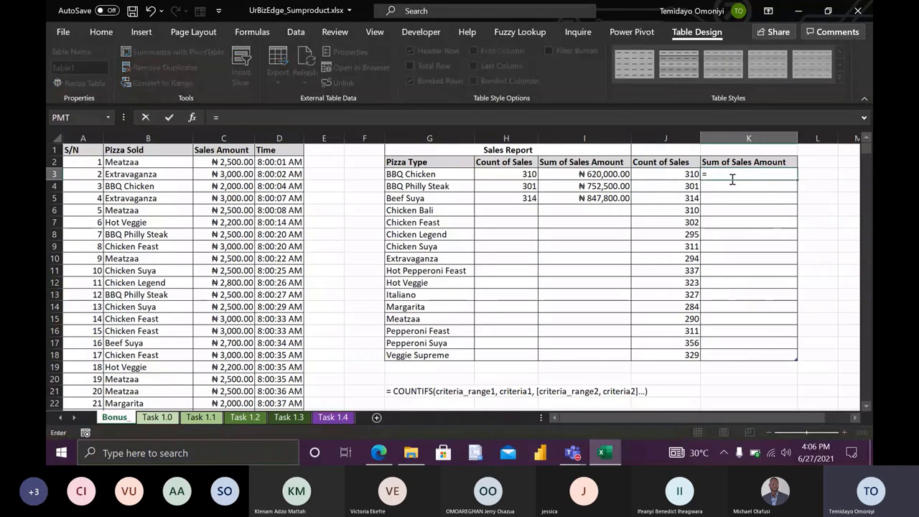
{"action": "key", "text": "alt+Tab"}
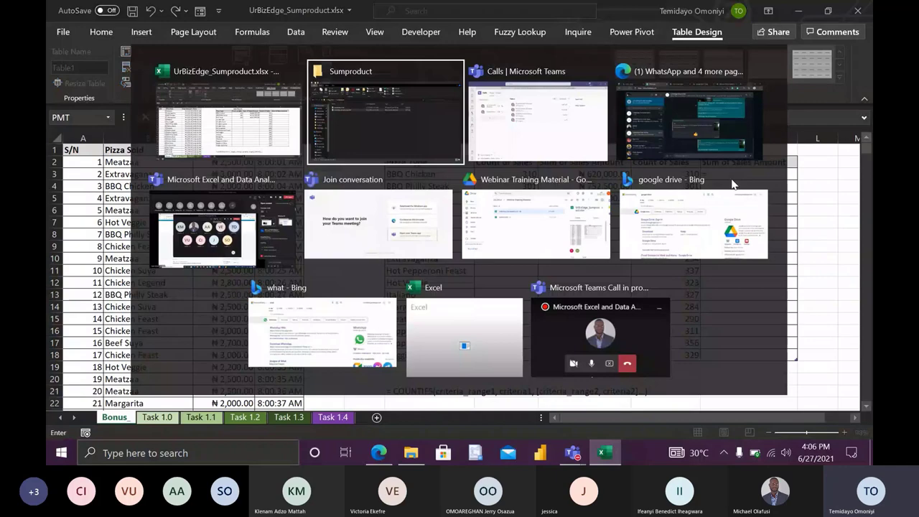
{"action": "key", "text": "alt+Tab"}
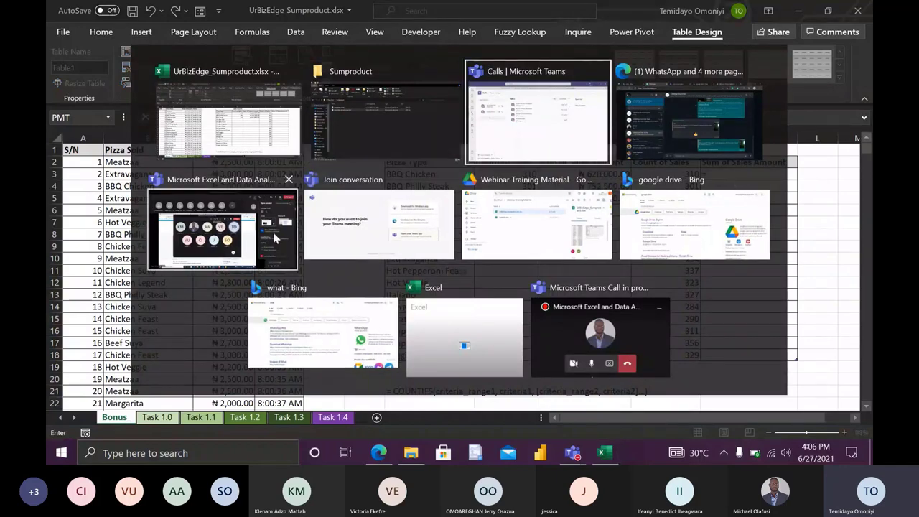
{"action": "left_click", "coordinate": [273, 232]}
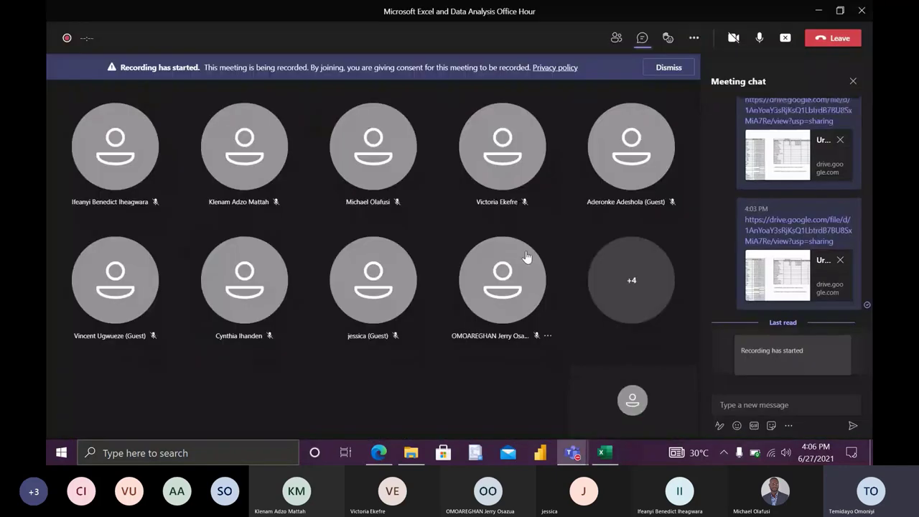
{"action": "key", "text": "alt+Tab"}
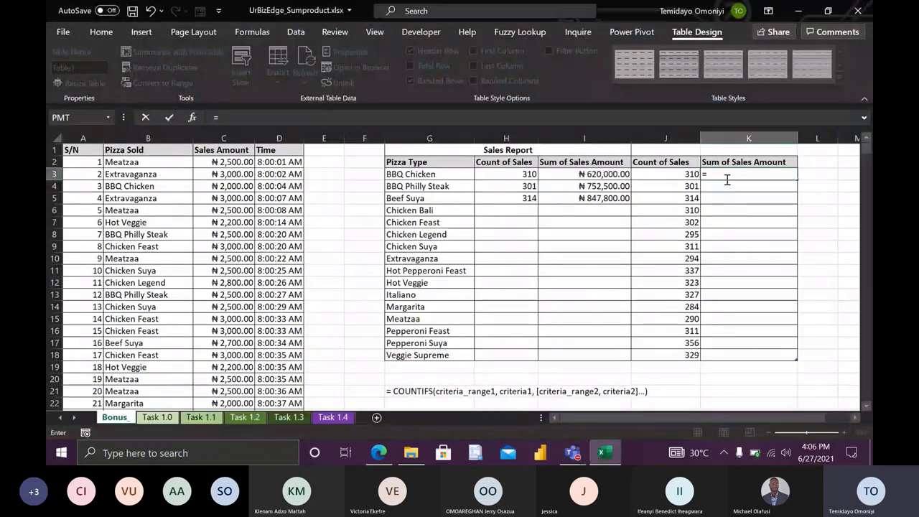
- Begin a SUMIF in K3 with B2:B5001 as its criteria range
{"action": "type", "text": "sum"}
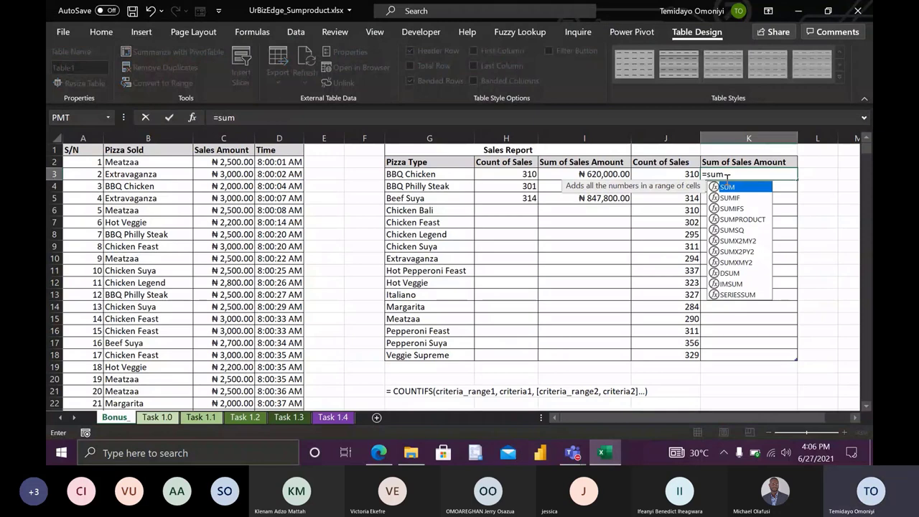
{"action": "key", "text": "Down"}
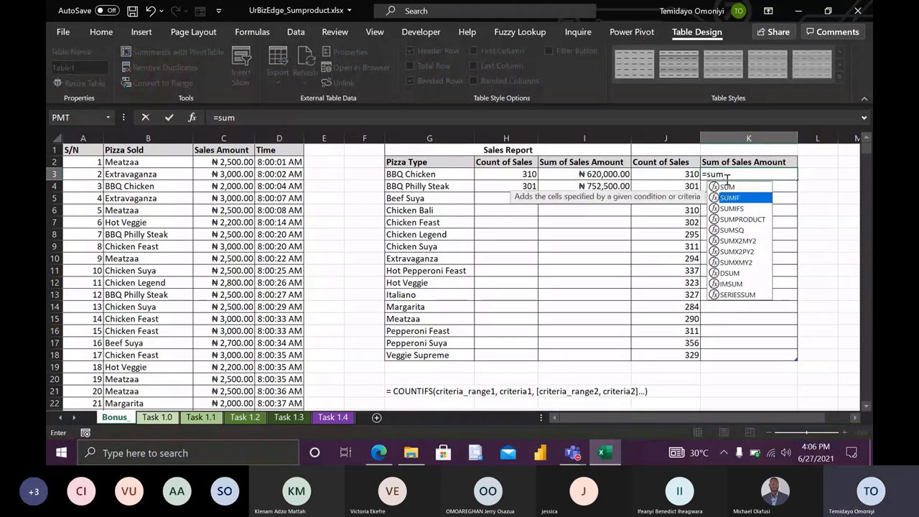
{"action": "key", "text": "Tab"}
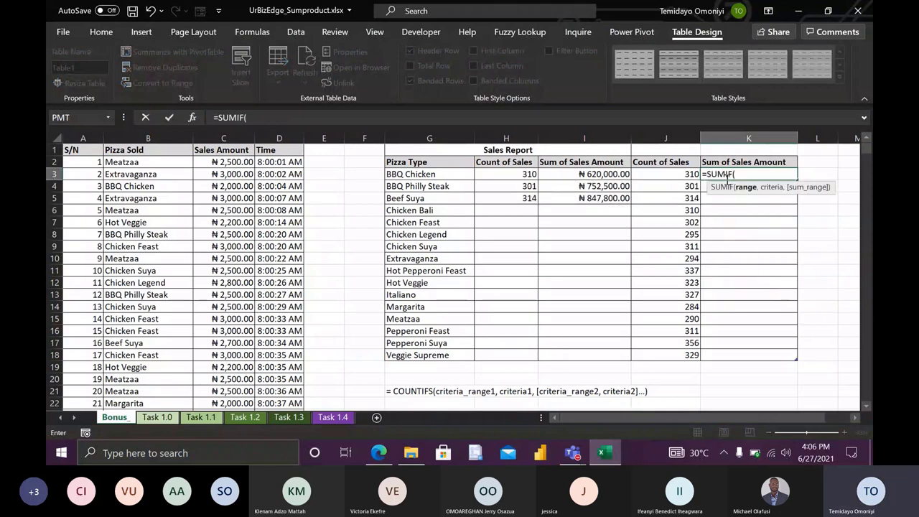
{"action": "left_click", "coordinate": [144, 163]}
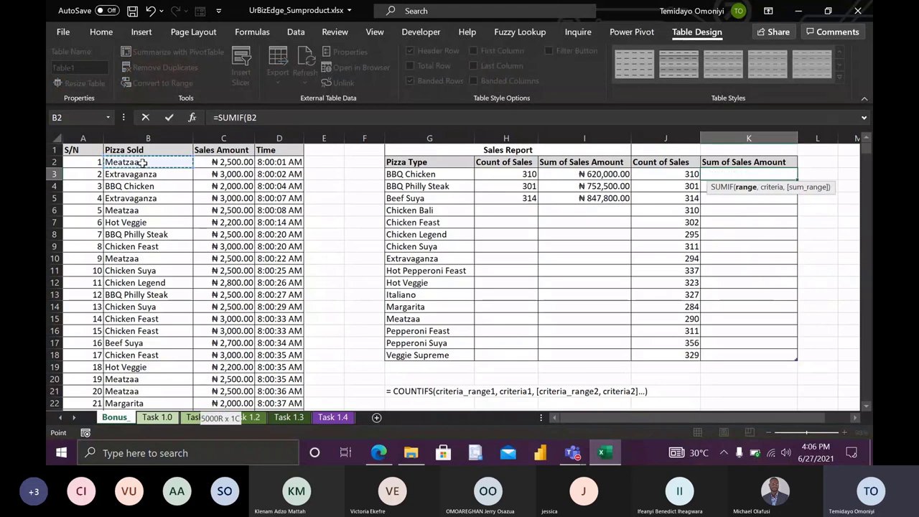
{"action": "key", "text": "ctrl+shift+Down"}
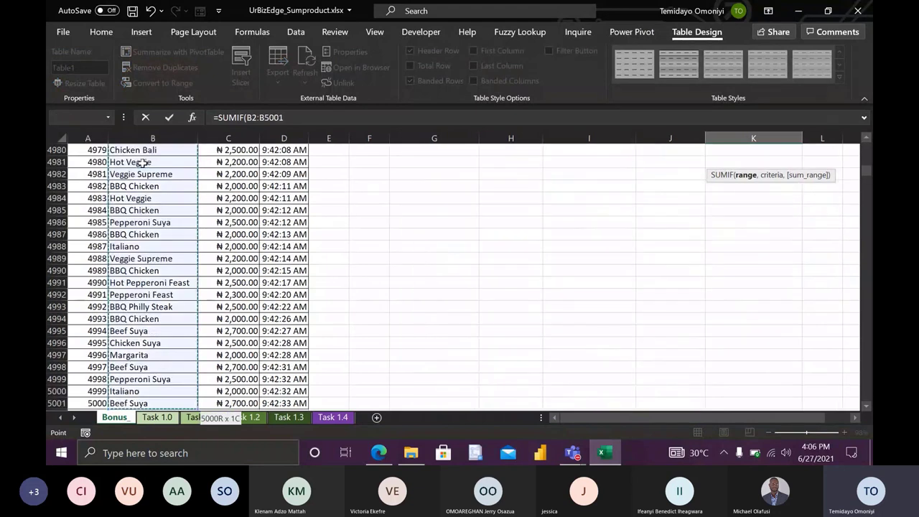
{"action": "type", "text": ","}
{"action": "scroll", "coordinate": [427, 202], "scroll_direction": "up", "scroll_amount": 5}
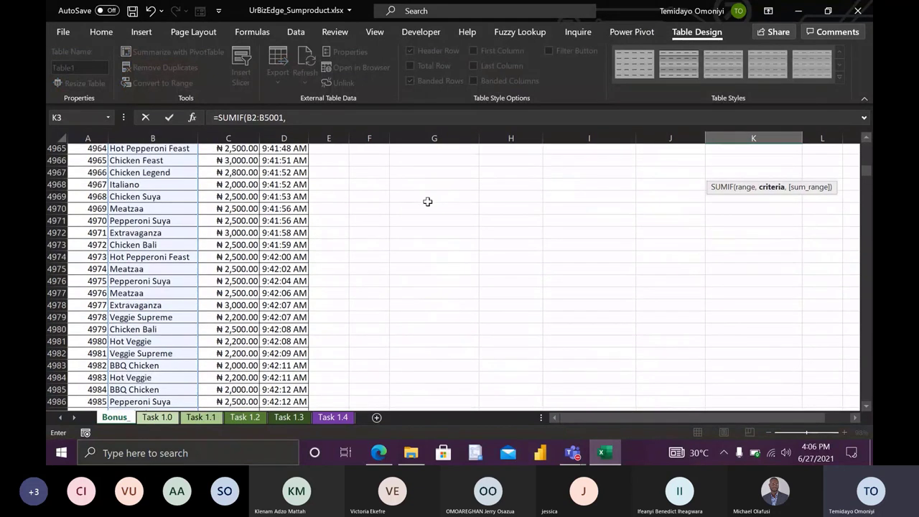
{"action": "scroll", "coordinate": [428, 202], "scroll_direction": "up", "scroll_amount": 20}
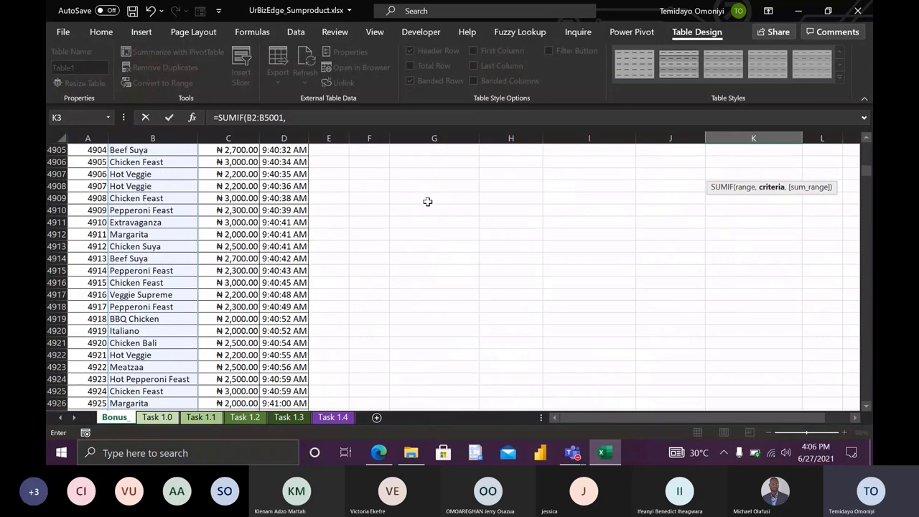
{"action": "scroll", "coordinate": [427, 202], "scroll_direction": "up", "scroll_amount": 20}
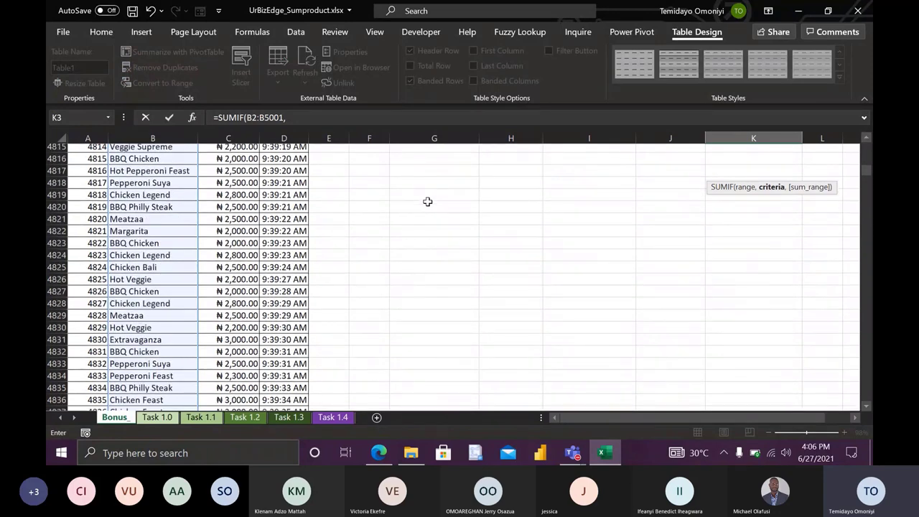
{"action": "scroll", "coordinate": [489, 215], "scroll_direction": "up", "scroll_amount": 5}
- Add criteria G3 and sum range C2:C5001, commit the SUMIF, and switch to Teams
{"action": "left_click", "coordinate": [550, 222]}
{"action": "key", "text": "ctrl+Up"}
{"action": "scroll", "coordinate": [550, 226], "scroll_direction": "up", "scroll_amount": 5}
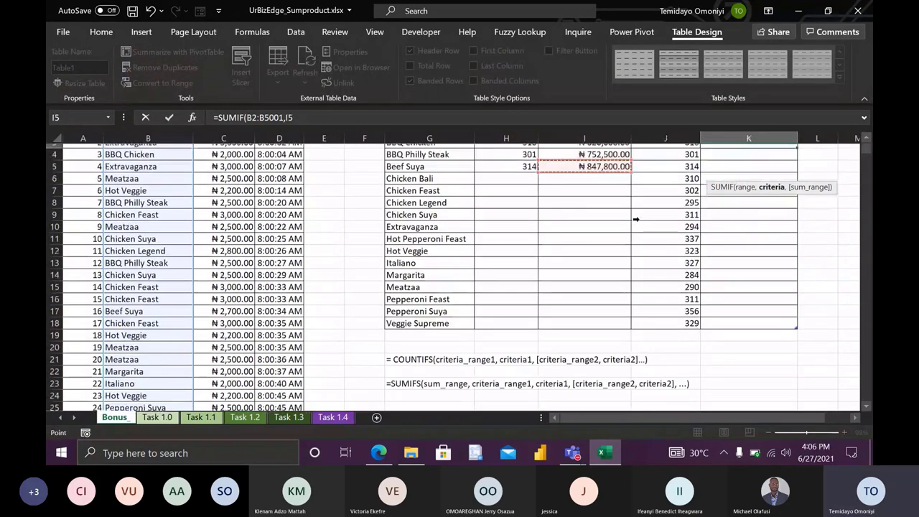
{"action": "left_click", "coordinate": [443, 175]}
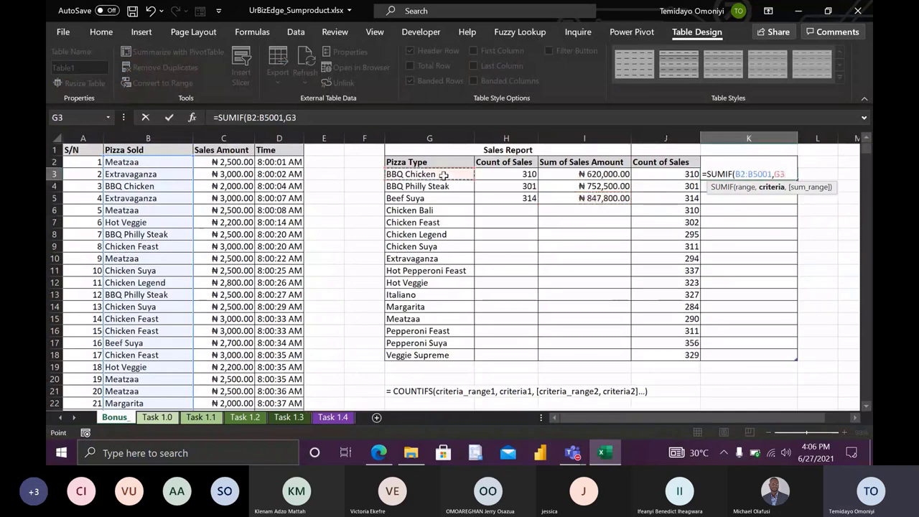
{"action": "type", "text": ","}
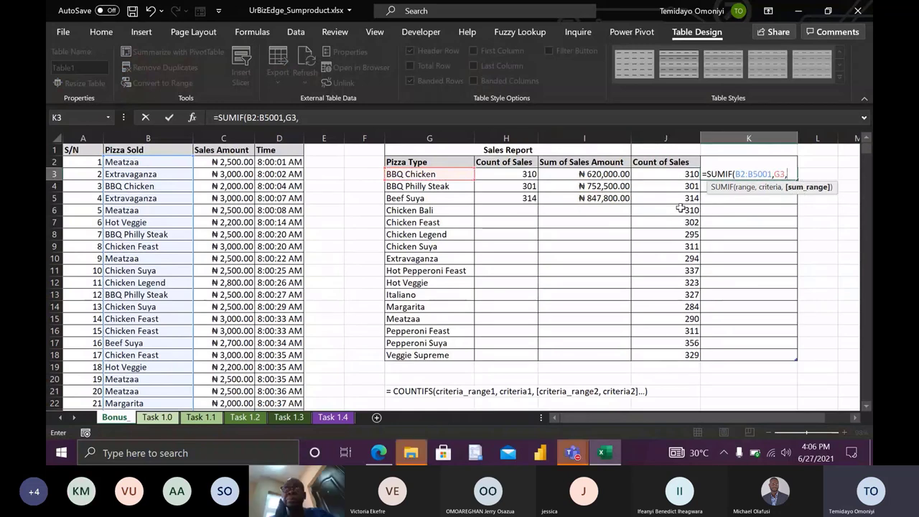
{"action": "left_click", "coordinate": [247, 162]}
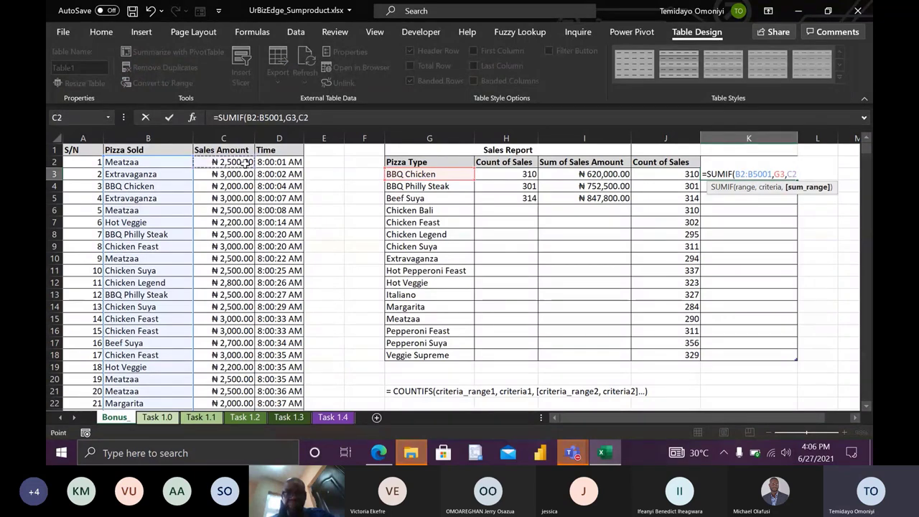
{"action": "key", "text": "ctrl+shift+Down"}
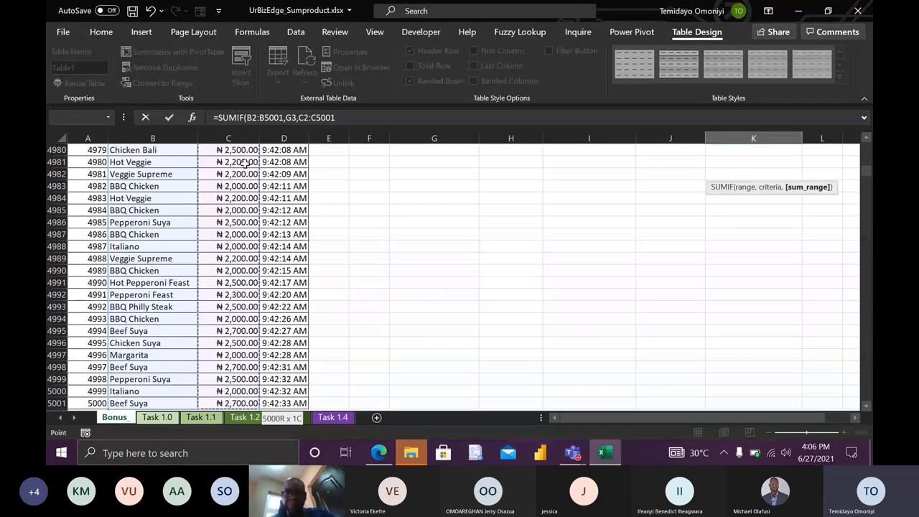
{"action": "type", "text": ")"}
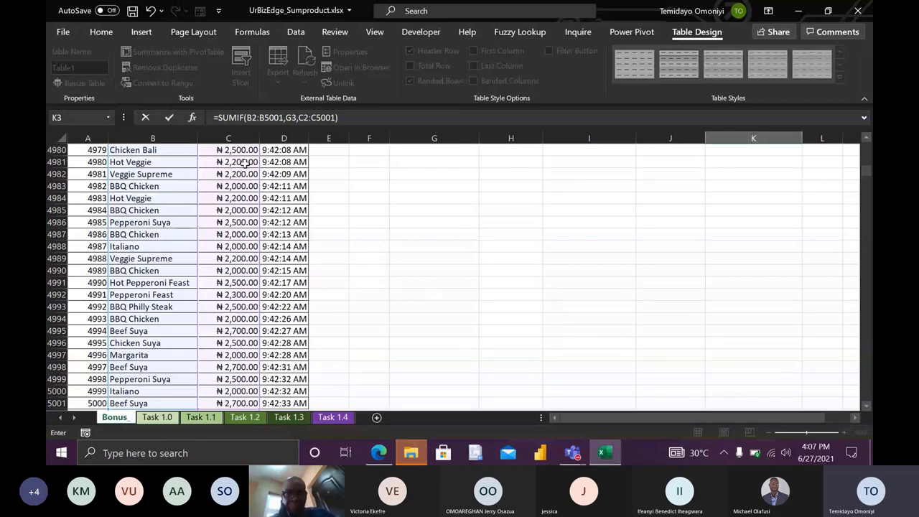
{"action": "key", "text": "Return"}
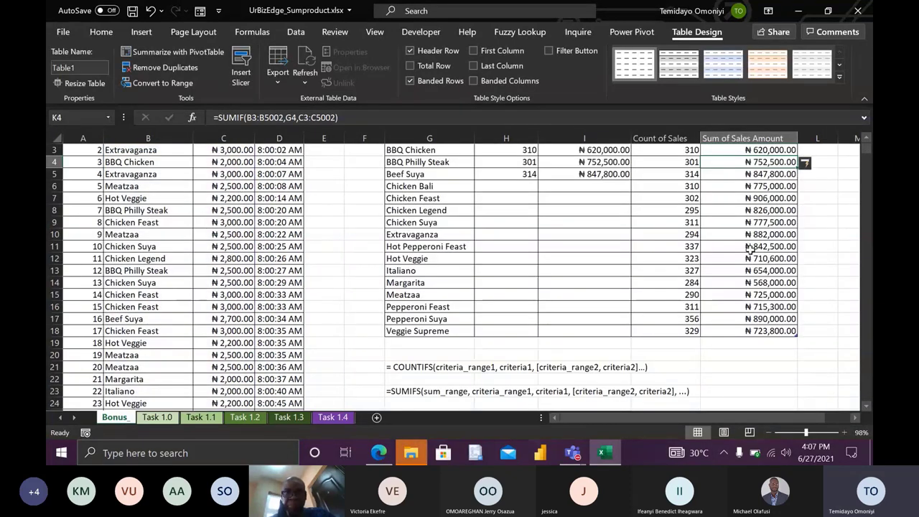
{"action": "key", "text": "alt+Tab"}
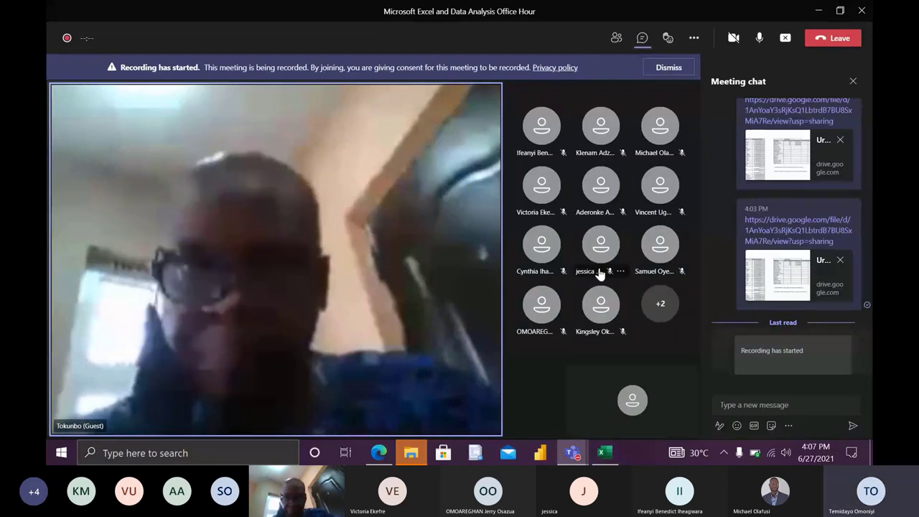
{"action": "mouse_move", "coordinate": [601, 274]}
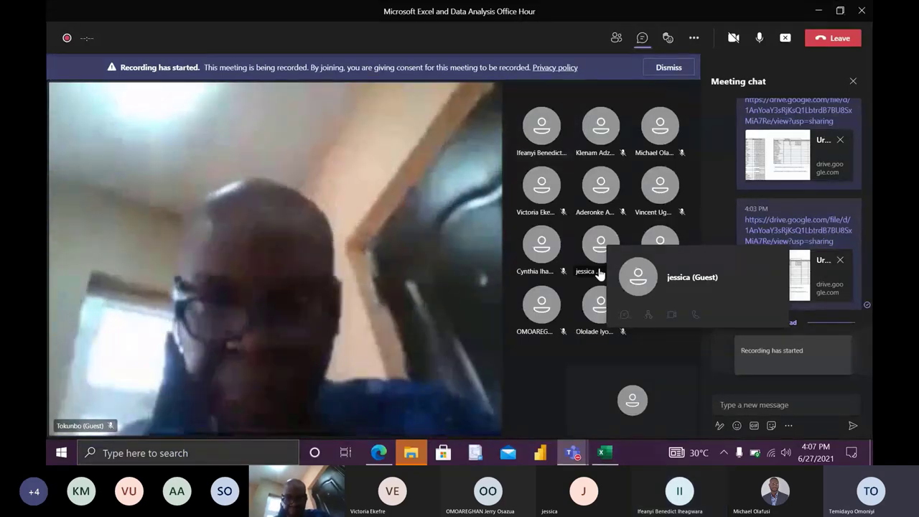
{"action": "key", "text": "alt+Tab"}
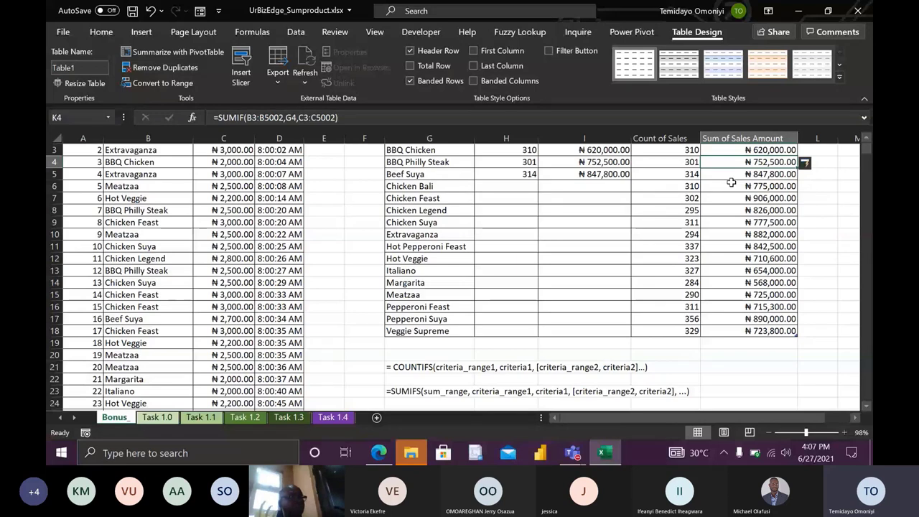
- Review the COUNTIF formula in J3 and SUMIF in K3, then go to the Task 1.0 sheet
{"action": "scroll", "coordinate": [719, 179], "scroll_direction": "up", "scroll_amount": 1}
{"action": "left_click", "coordinate": [680, 174]}
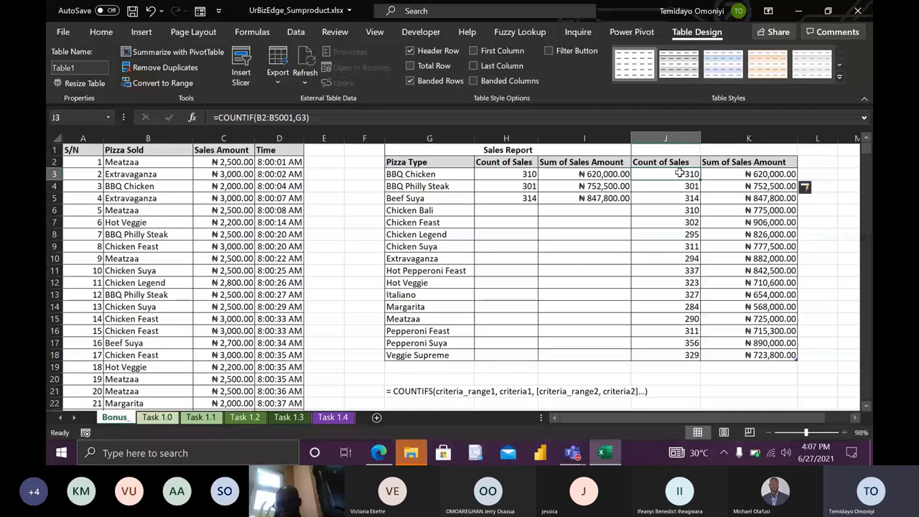
{"action": "key", "text": "Right"}
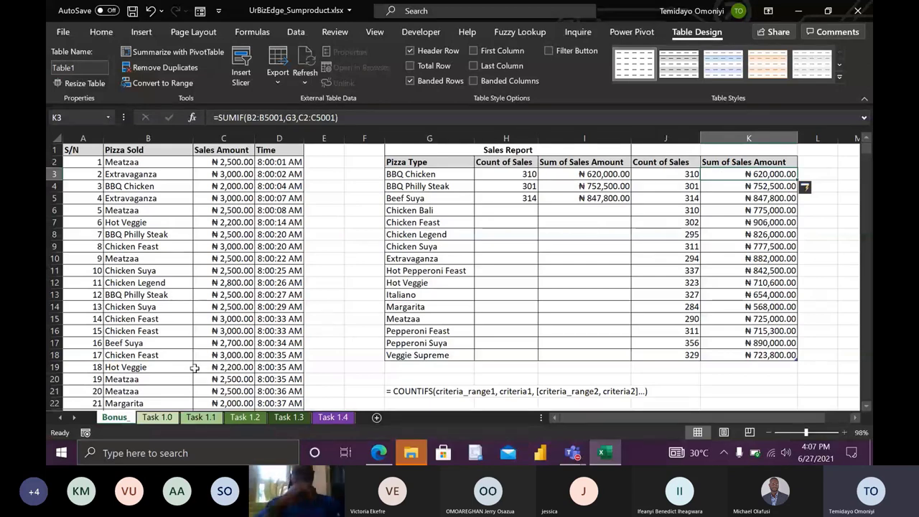
{"action": "left_click", "coordinate": [157, 417]}
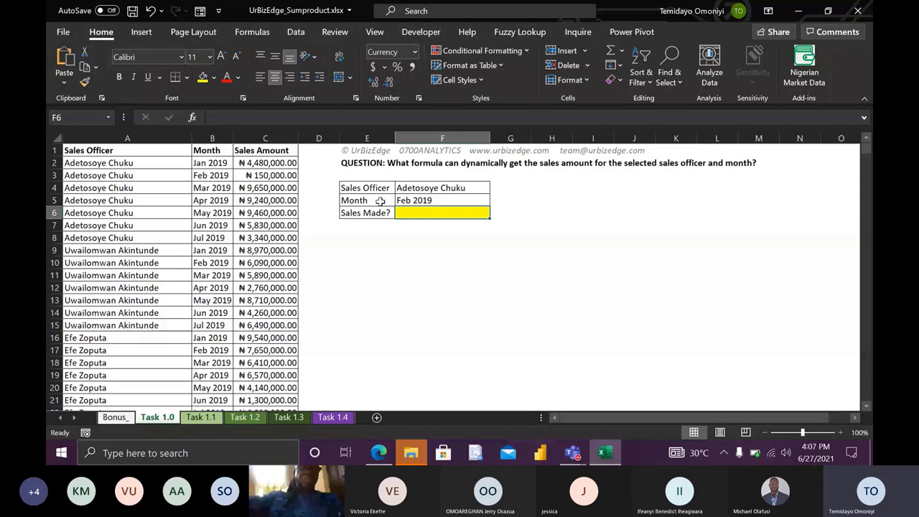
{"action": "key", "text": "ctrl+Page_Up"}
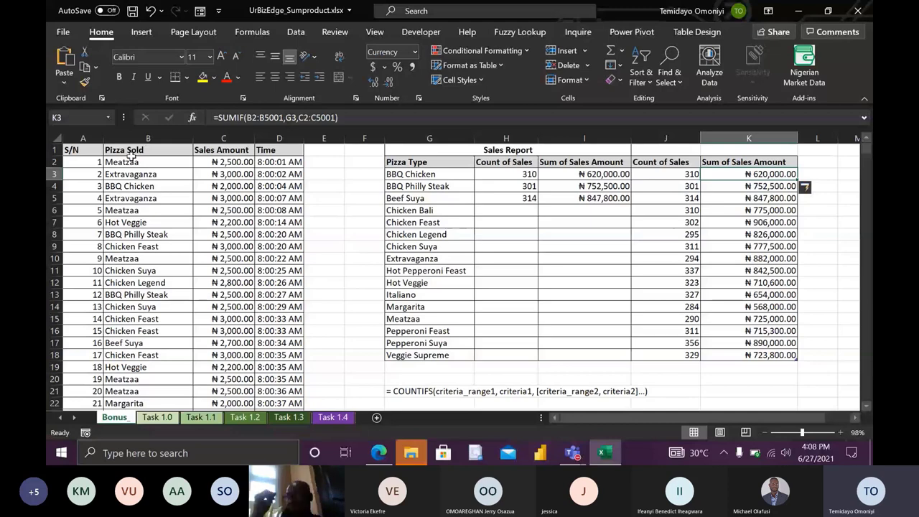
{"action": "left_click", "coordinate": [156, 417]}
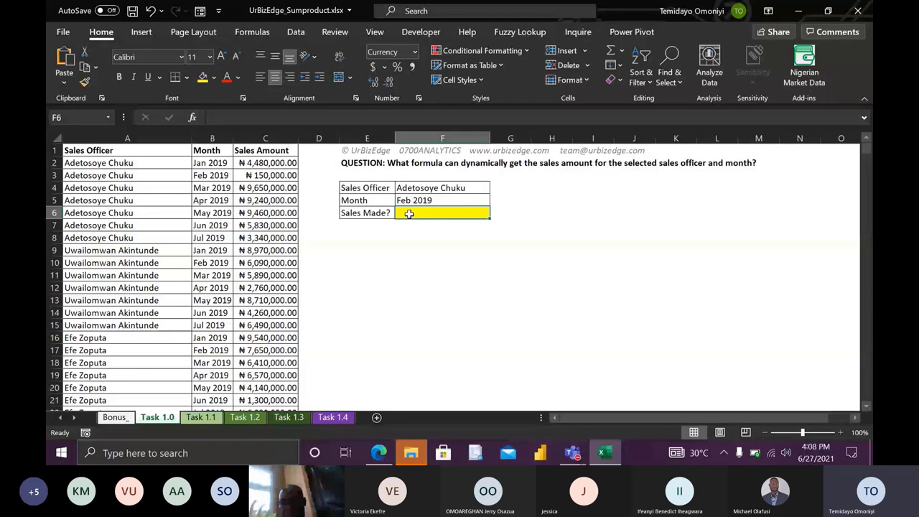
- Type =SUMIFS in F6 with sum range C2:C785 and begin the criteria range at A2
{"action": "type", "text": "=su"}
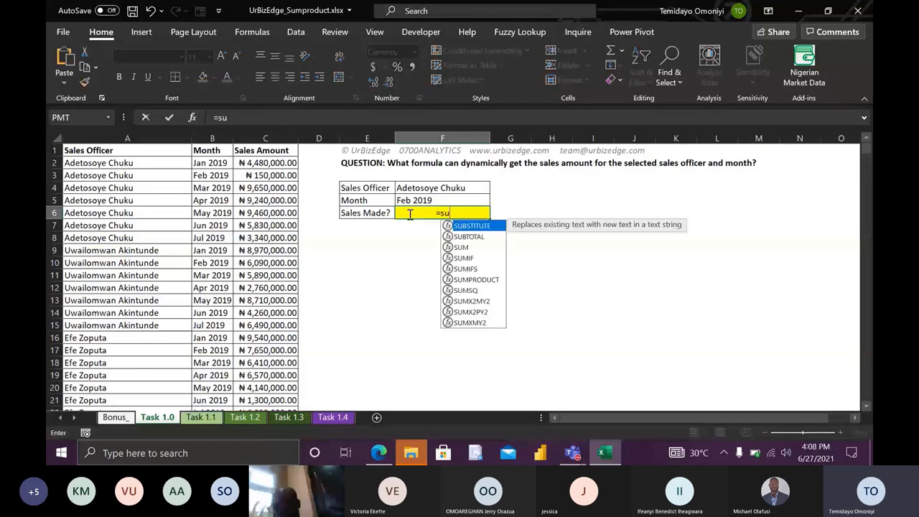
{"action": "type", "text": "mif"}
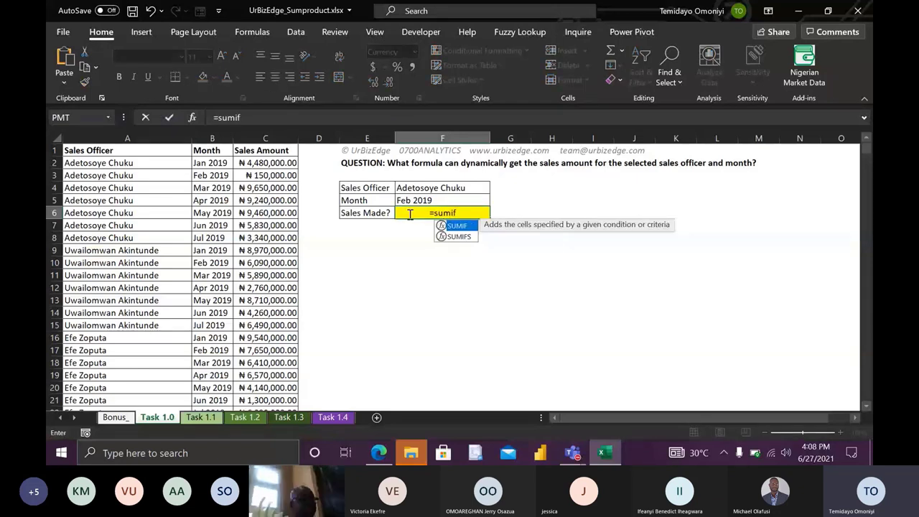
{"action": "type", "text": "s"}
{"action": "key", "text": "Tab"}
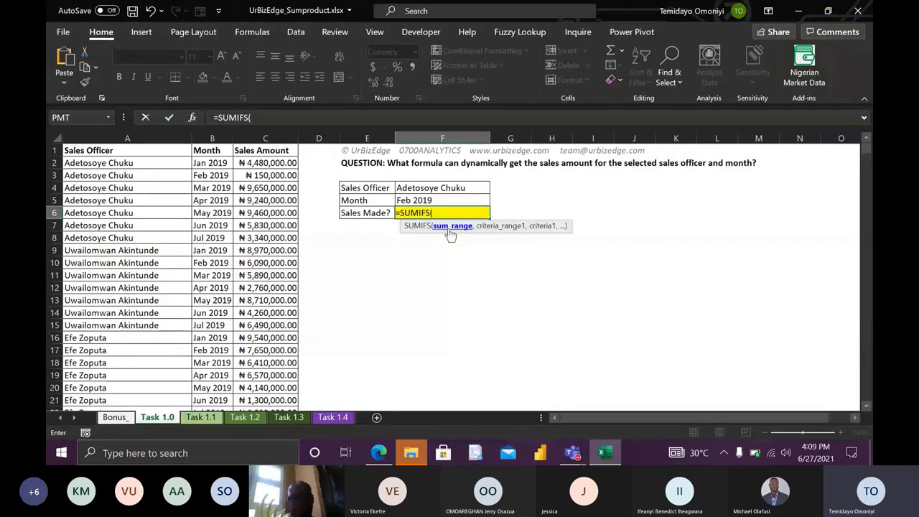
{"action": "left_click", "coordinate": [253, 163]}
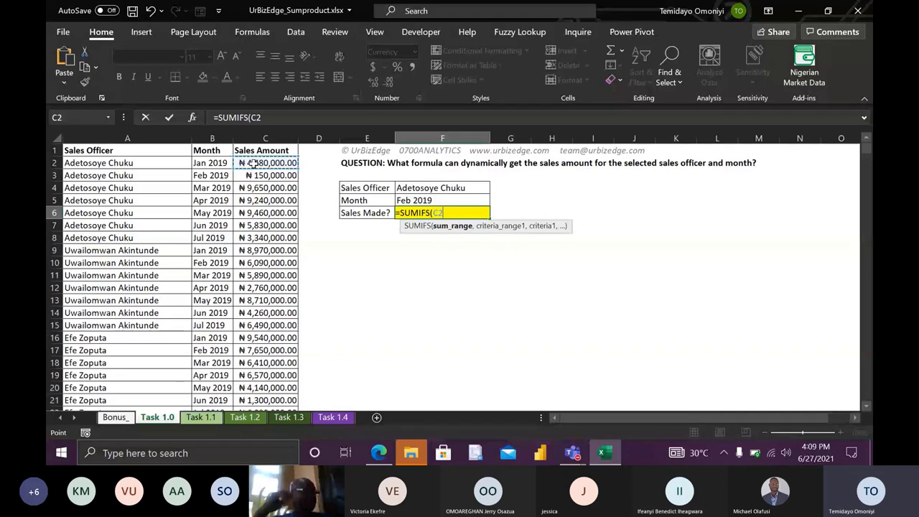
{"action": "key", "text": "ctrl+shift+Down"}
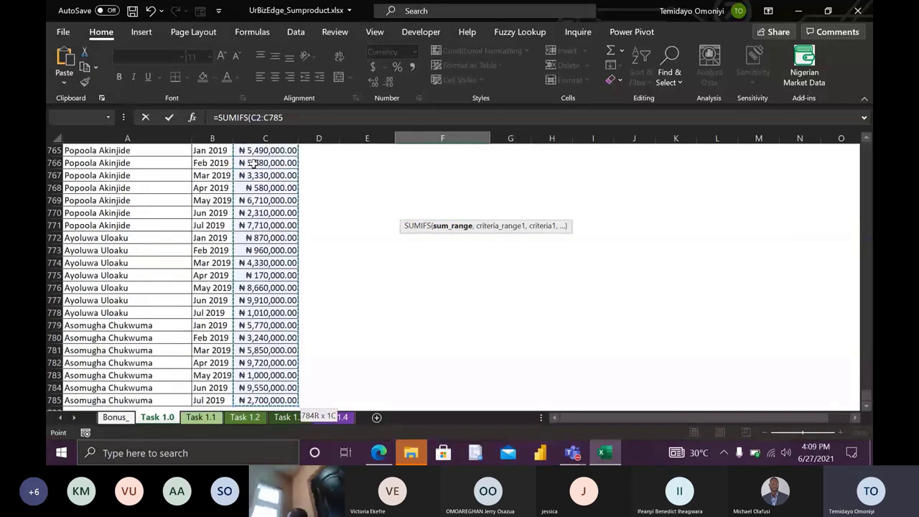
{"action": "type", "text": ","}
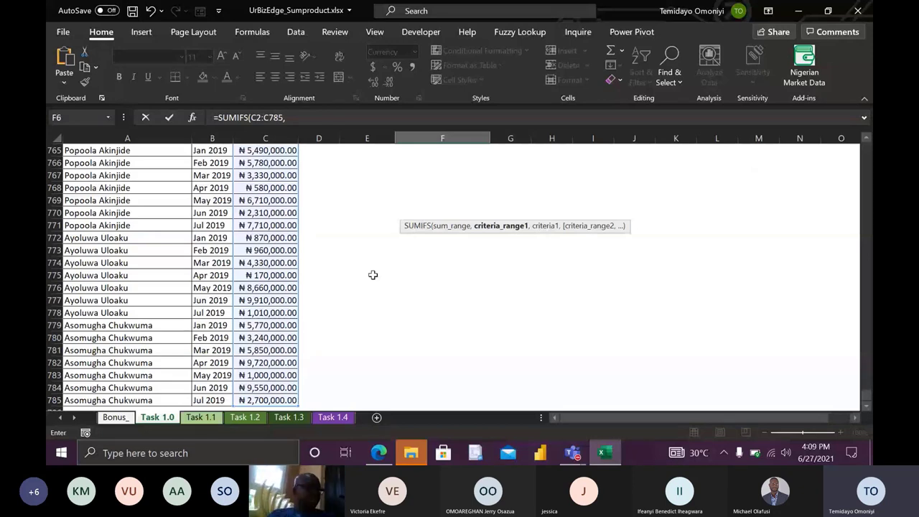
{"action": "key", "text": "ctrl+BackSpace"}
{"action": "left_click", "coordinate": [96, 162]}
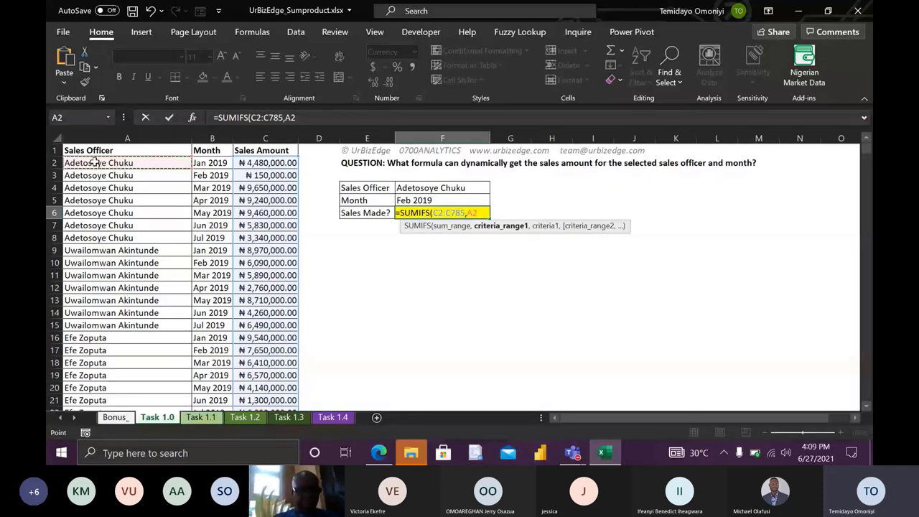
- Add the Sales Officer range A2:A785 with criteria F4 to the SUMIFS
{"action": "key", "text": "ctrl+shift+Down"}
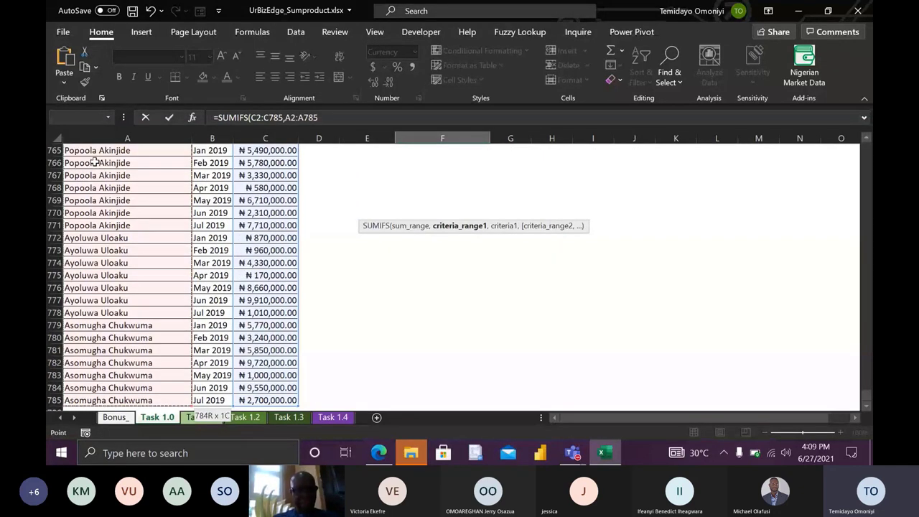
{"action": "type", "text": ","}
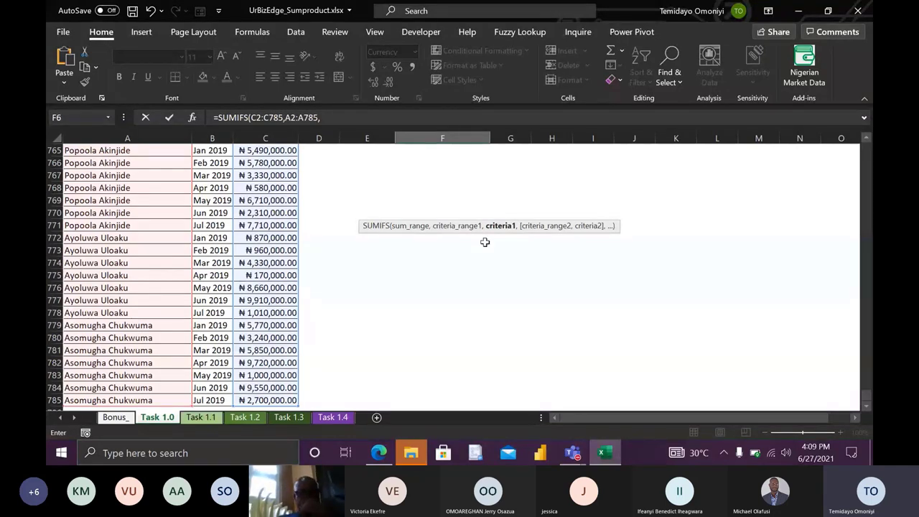
{"action": "key", "text": "Right"}
{"action": "key", "text": "ctrl+Up"}
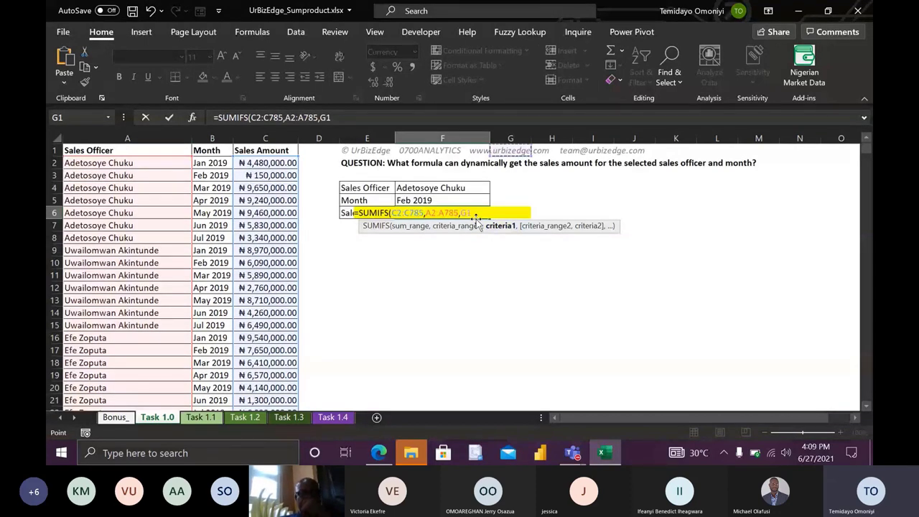
{"action": "left_click", "coordinate": [417, 188]}
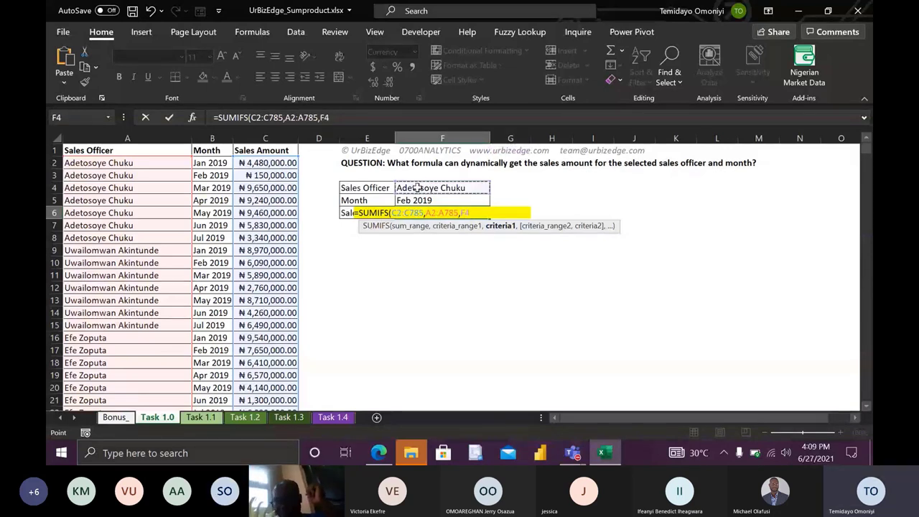
{"action": "type", "text": ","}
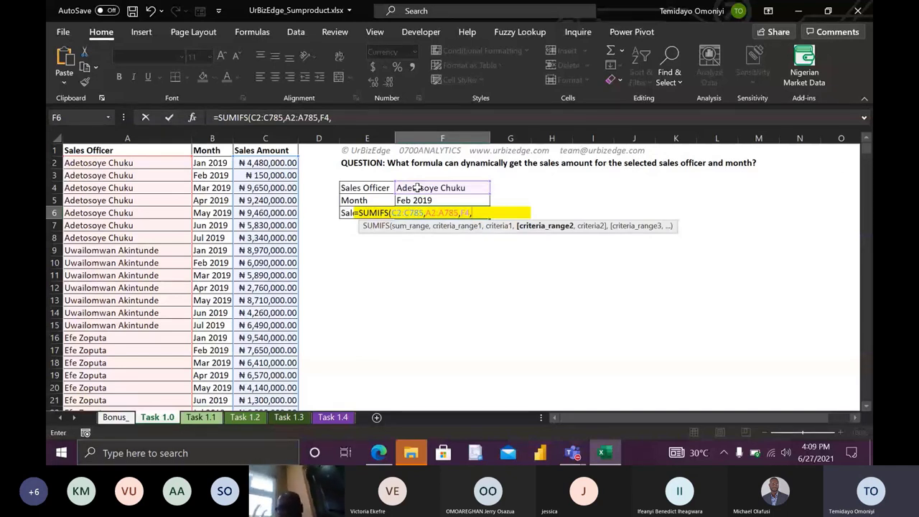
- Add the Month range B2:B785 with criteria F5 and commit, returning ₦150,000.00
{"action": "left_click", "coordinate": [207, 163]}
{"action": "key", "text": "ctrl+shift+Down"}
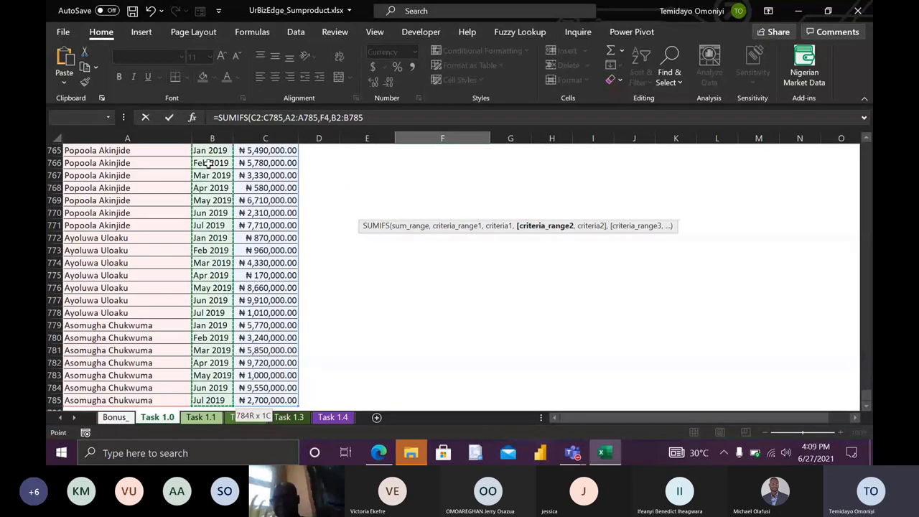
{"action": "type", "text": ","}
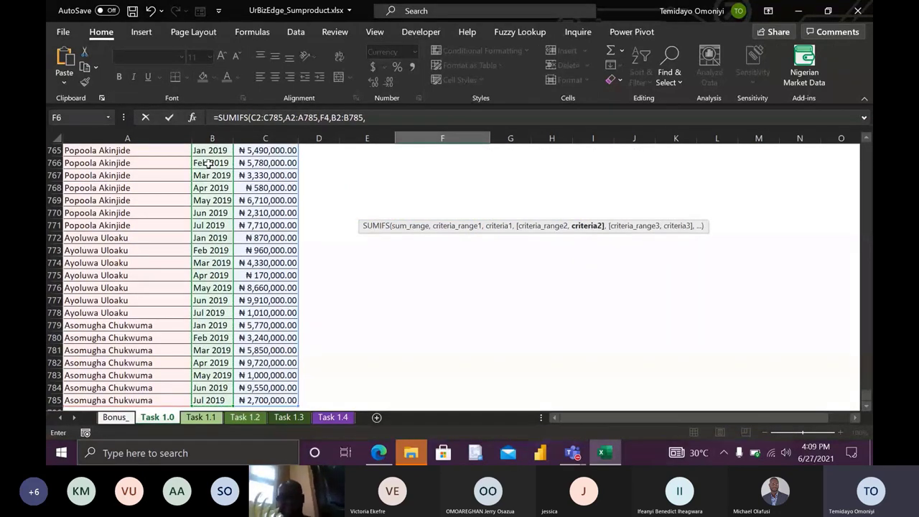
{"action": "left_click", "coordinate": [576, 189]}
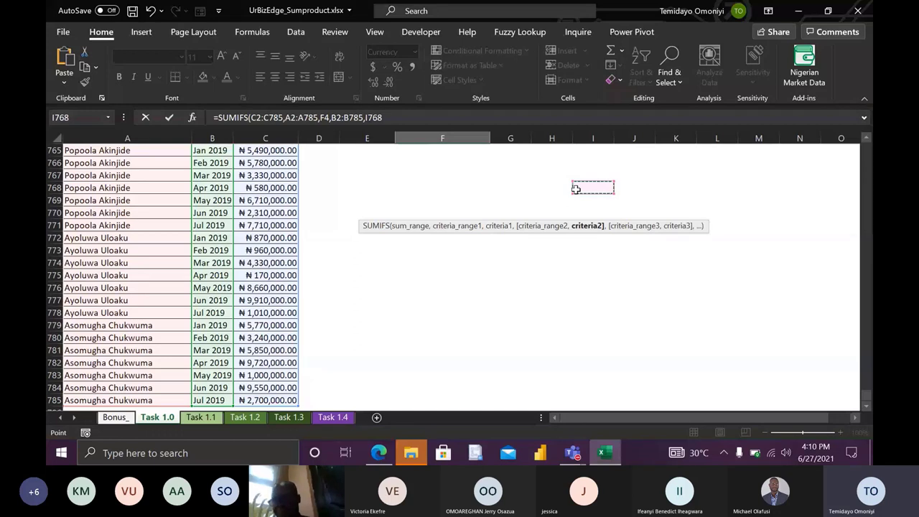
{"action": "key", "text": "ctrl+Up"}
{"action": "left_click", "coordinate": [449, 200]}
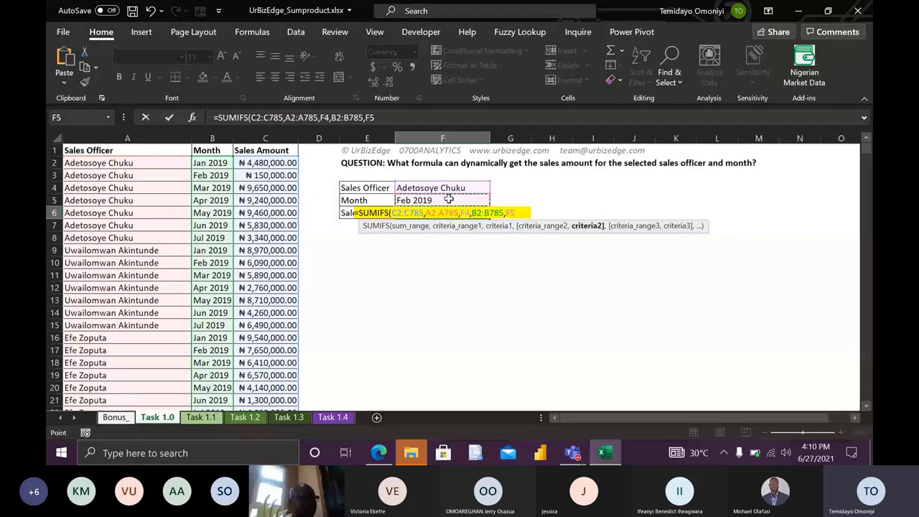
{"action": "type", "text": ")"}
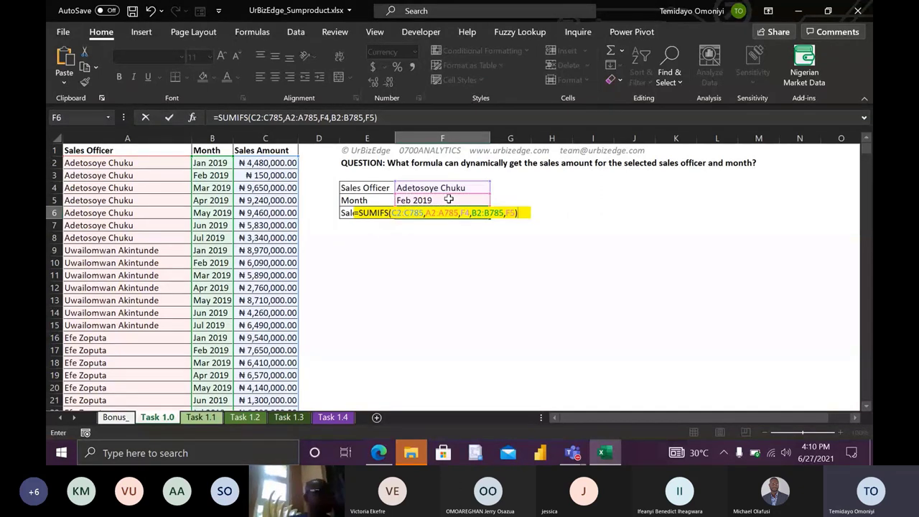
{"action": "key", "text": "Return"}
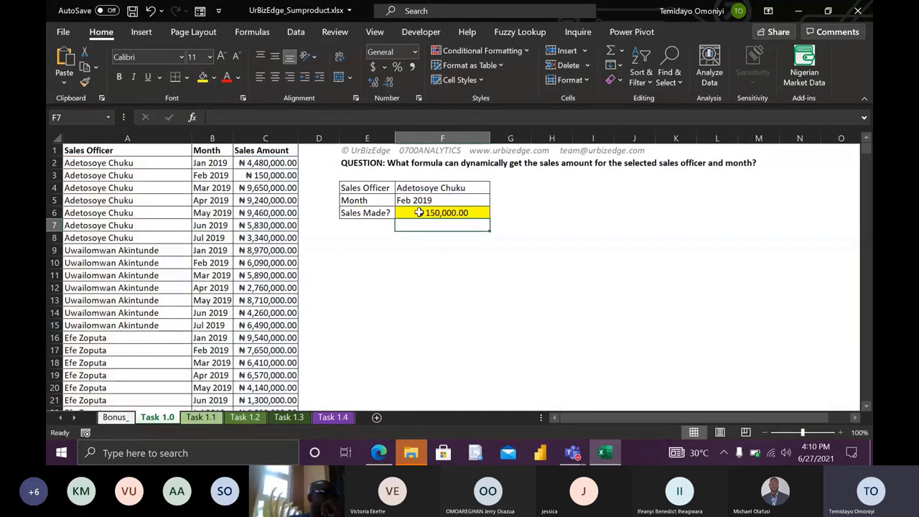
- Review the SUMIFS formula in F6, then switch to the Teams meeting window
{"action": "left_click", "coordinate": [418, 213]}
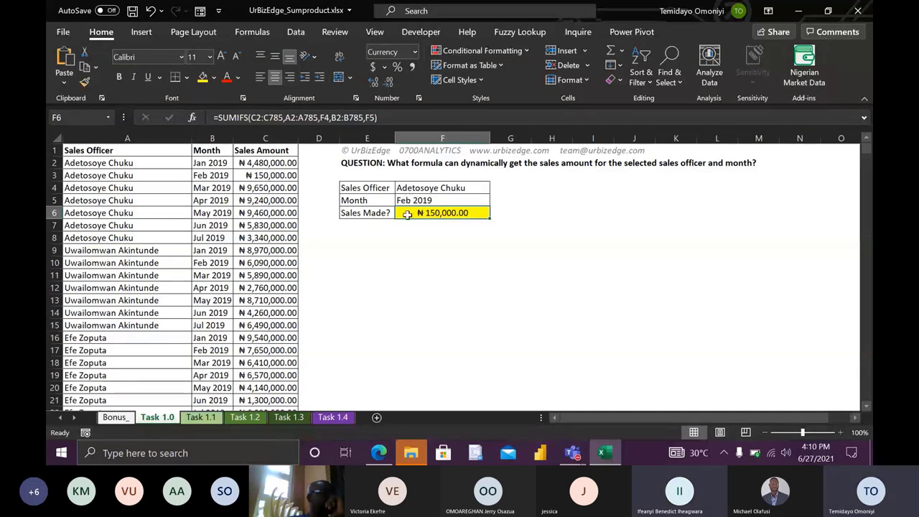
{"action": "key", "text": "alt+Tab"}
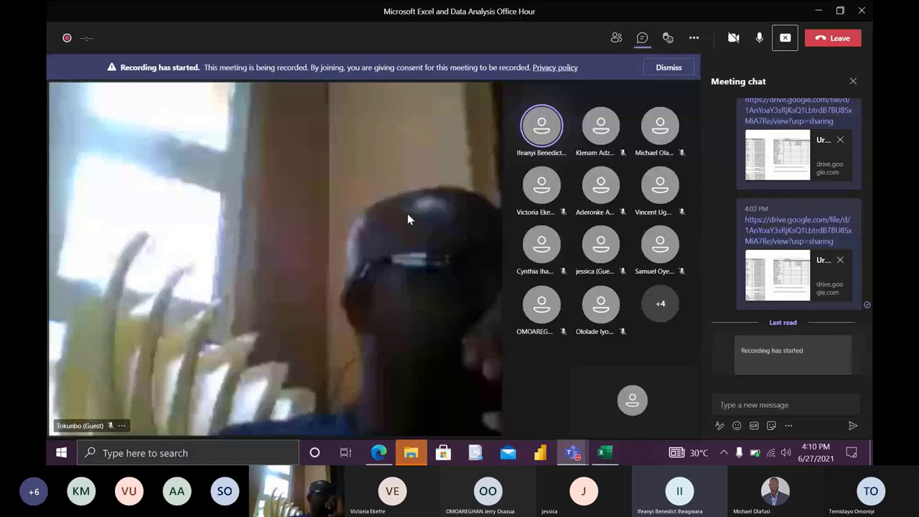
- Dismiss the Teams recording notice and return to the Excel workbook
{"action": "left_click", "coordinate": [665, 70]}
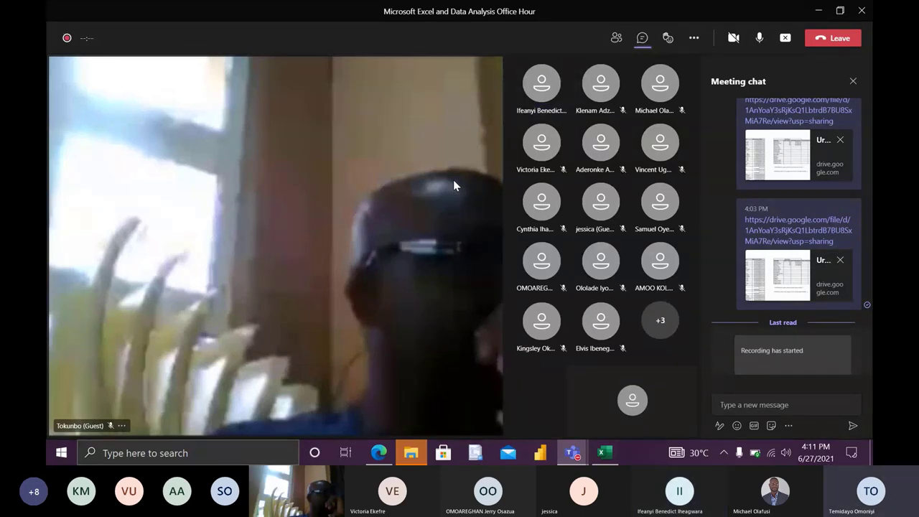
{"action": "key", "text": "alt+Tab"}
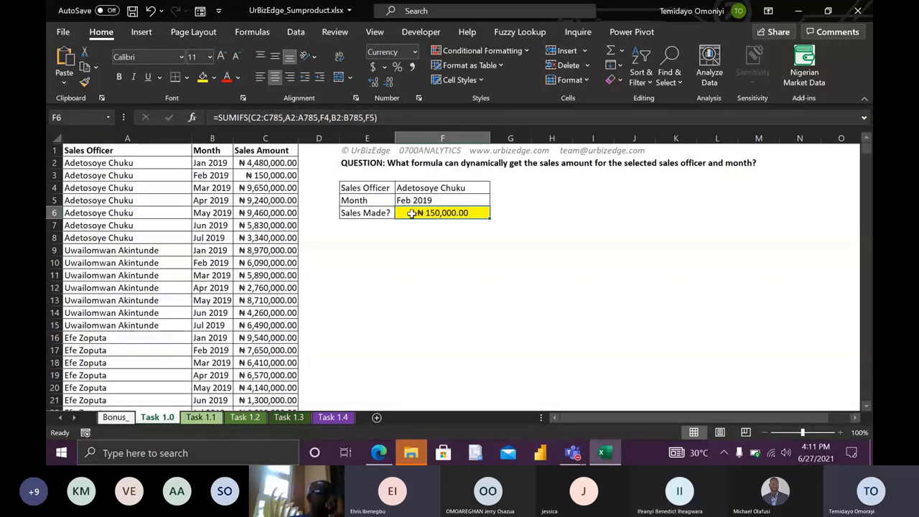
- Delete the SUMIFS formula from F6 and exit editing, leaving the cell blank
{"action": "key", "text": "Delete"}
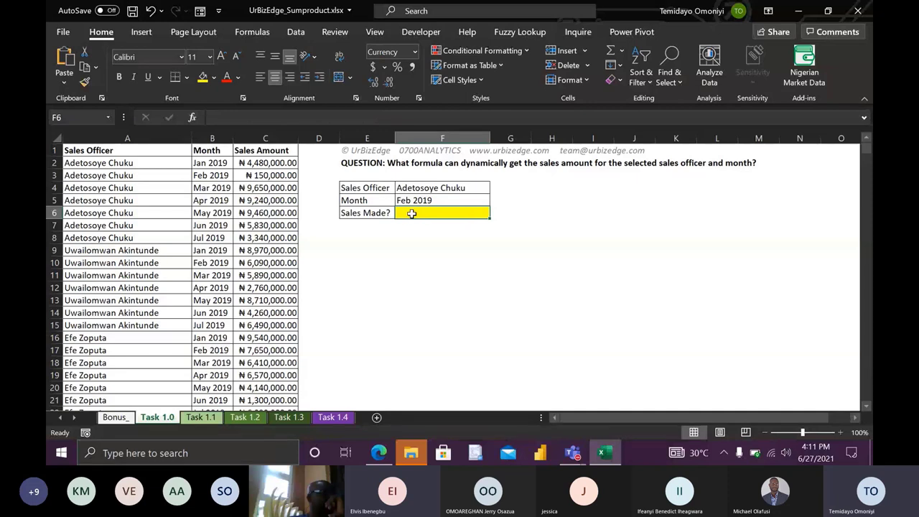
{"action": "double_click", "coordinate": [411, 213]}
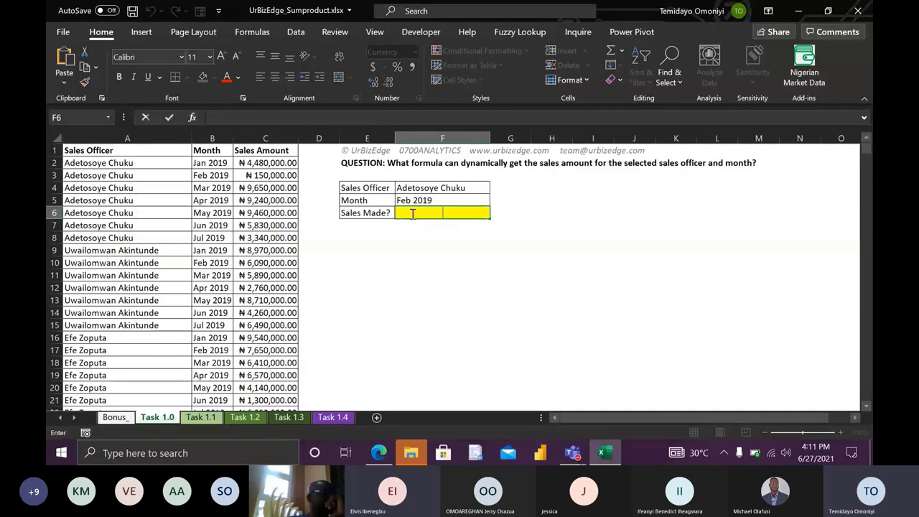
{"action": "type", "text": "="}
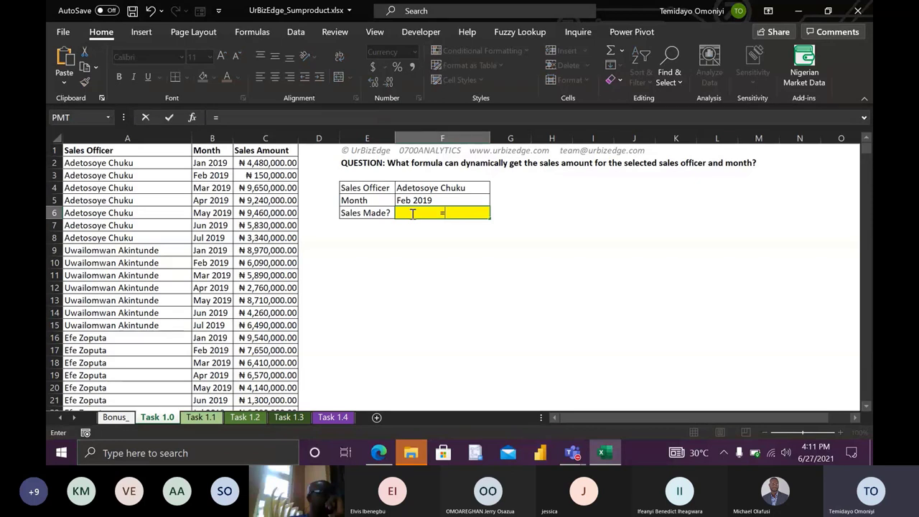
{"action": "key", "text": "BackSpace"}
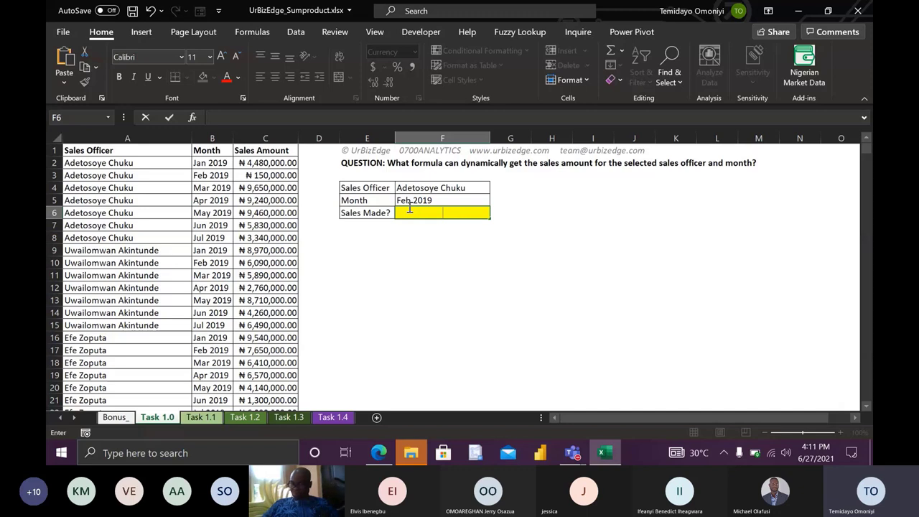
{"action": "key", "text": "Escape"}
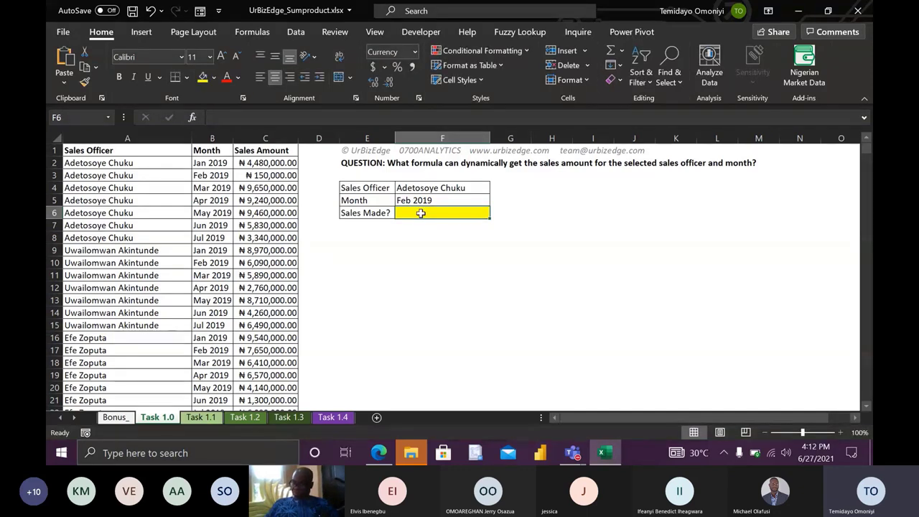
- Retype =SUMIFS in F6 with sum range C2:C785 and a first criteria range starting at A2
{"action": "type", "text": "=sumifs"}
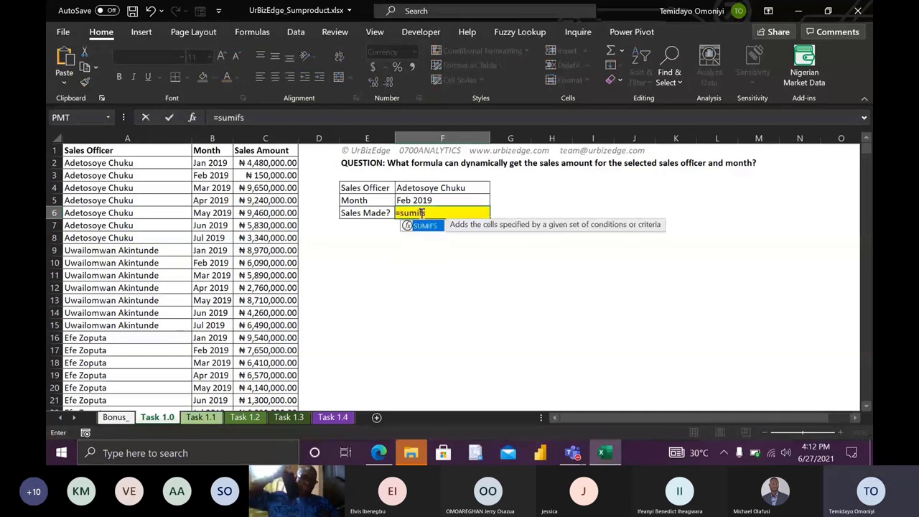
{"action": "key", "text": "Tab"}
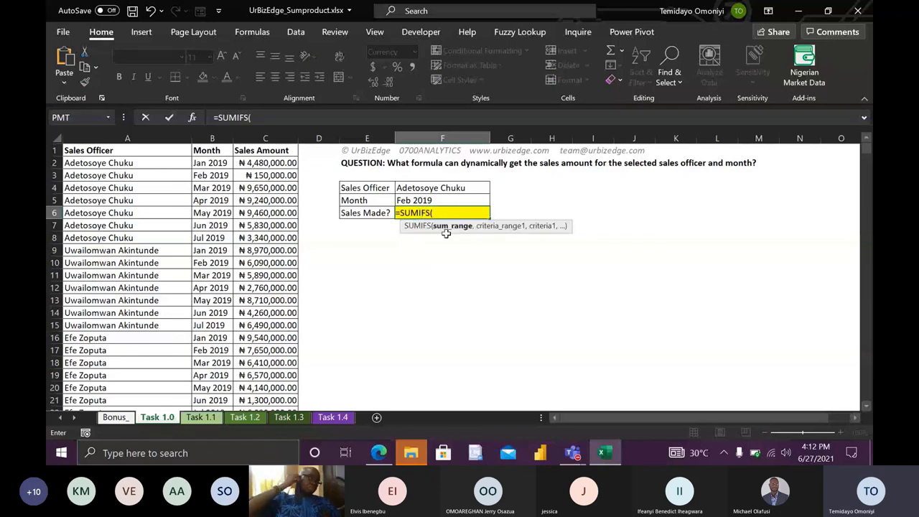
{"action": "left_click", "coordinate": [259, 163]}
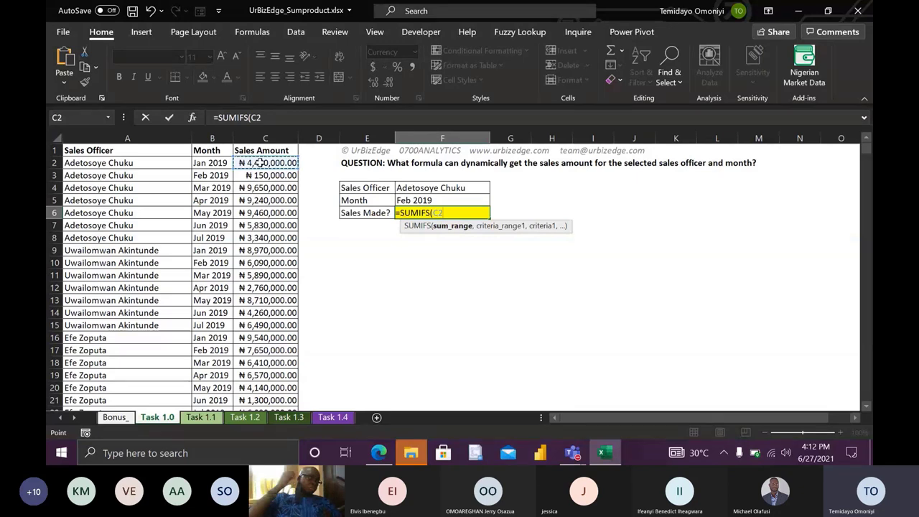
{"action": "key", "text": "ctrl+shift+Down"}
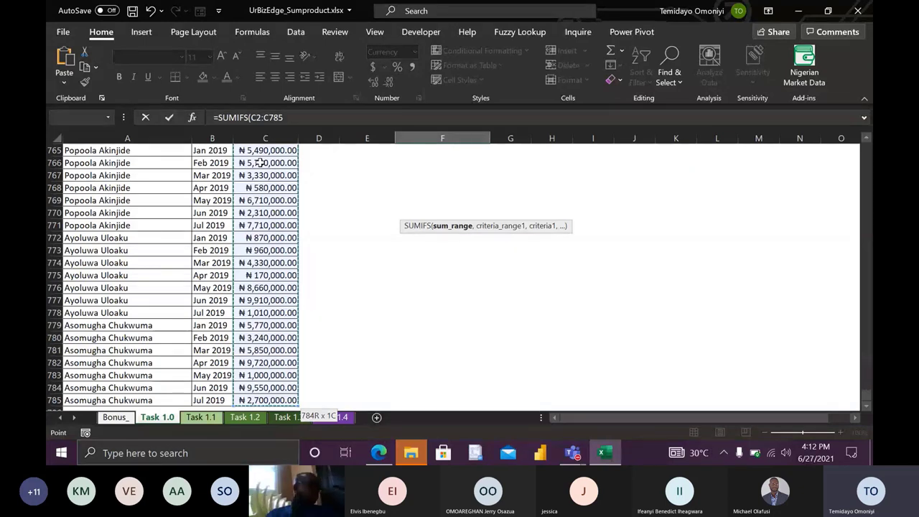
{"action": "type", "text": ","}
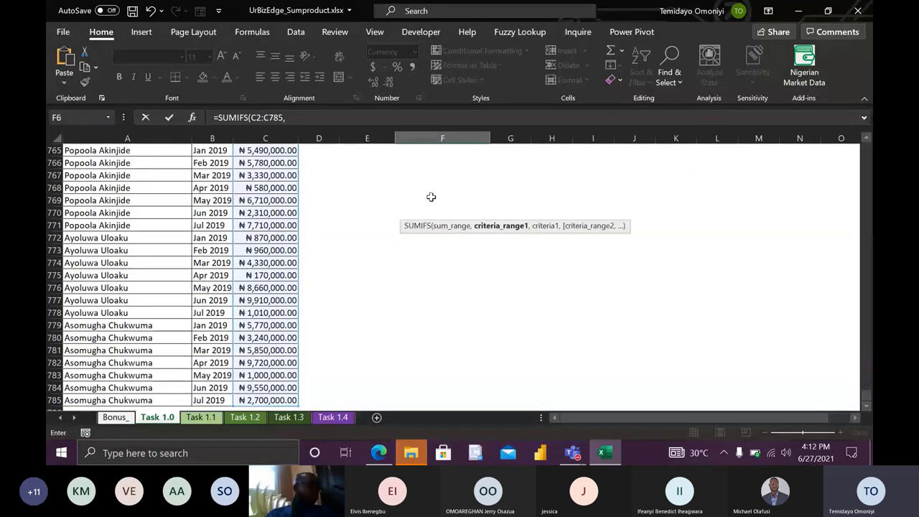
{"action": "left_click_drag", "start_coordinate": [865, 395], "coordinate": [864, 150]}
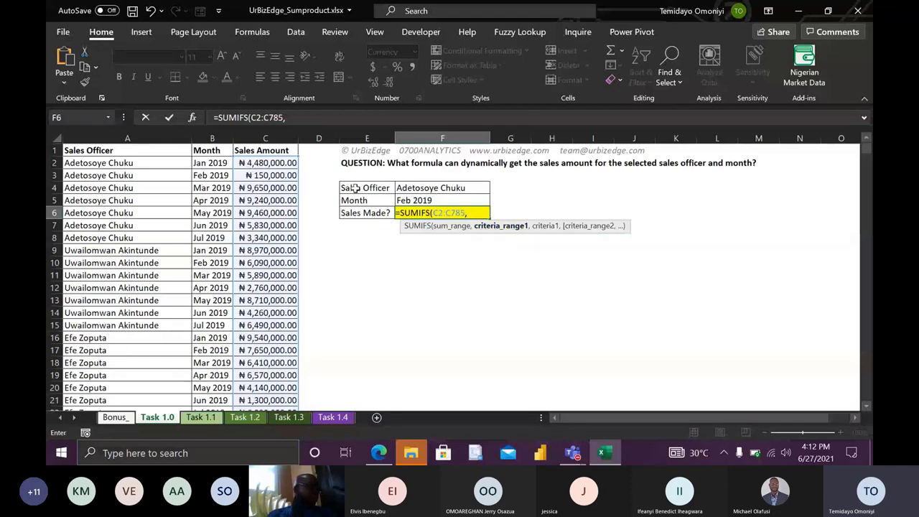
{"action": "left_click", "coordinate": [124, 163]}
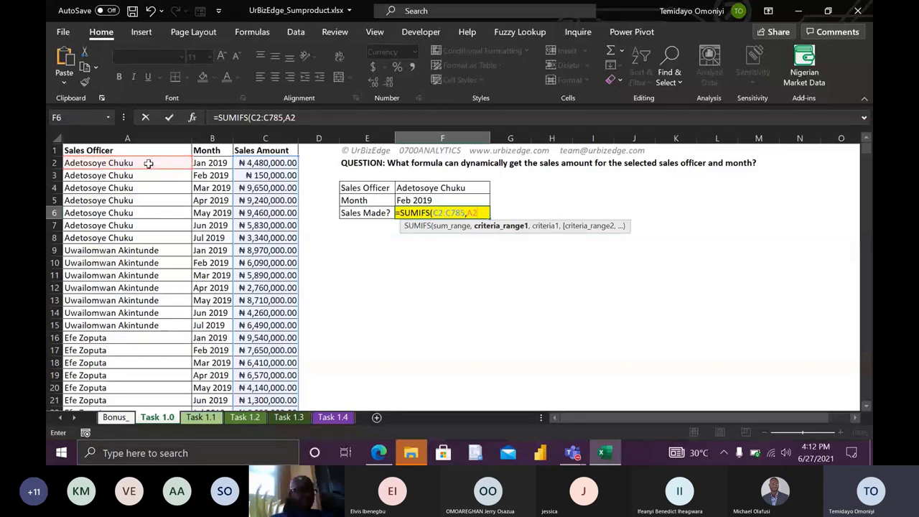
{"action": "key", "text": "Return"}
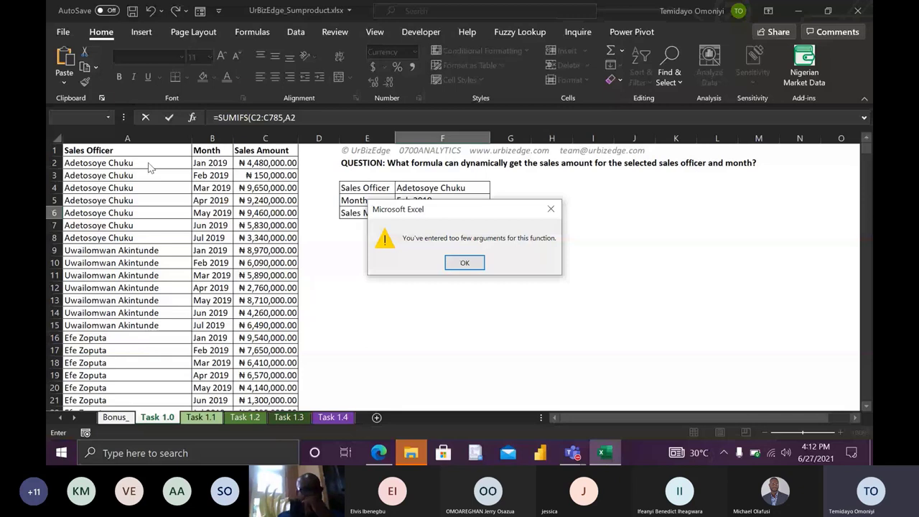
- Dismiss the warning and extend the criteria range to A2:A785, with the sales officer in F4 as criterion
{"action": "key", "text": "Return"}
{"action": "type", "text": ":A785,"}
{"action": "left_click", "coordinate": [430, 187]}
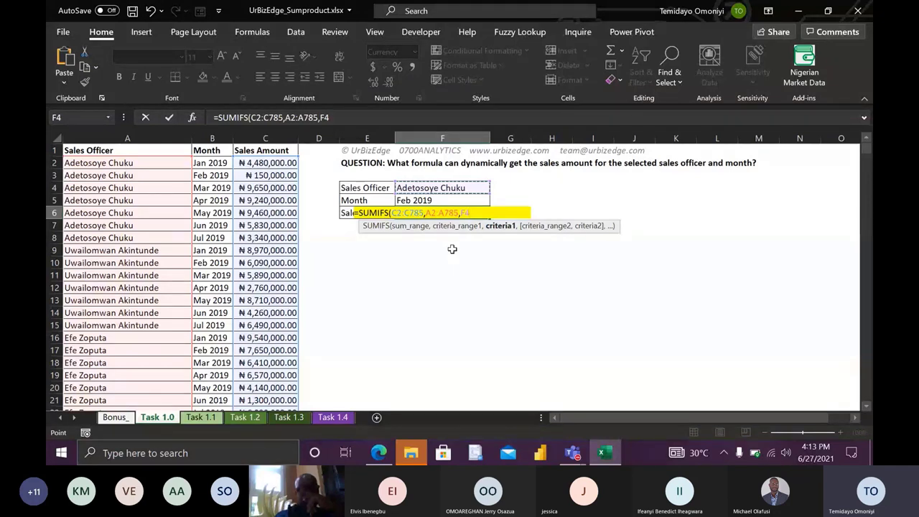
- Finish the SUMIFS with B2:B785 and F5 so F6 returns ₦150,000.00, then switch to Teams
{"action": "type", "text": ","}
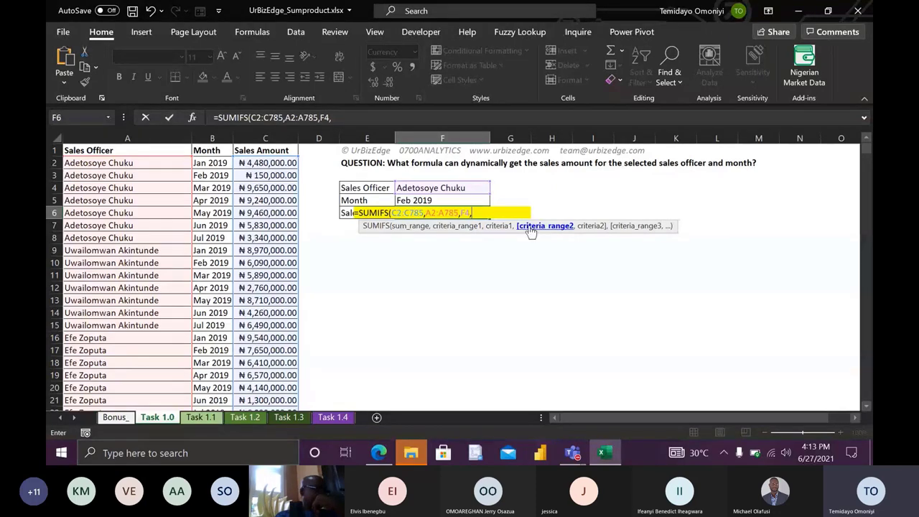
{"action": "left_click", "coordinate": [202, 164]}
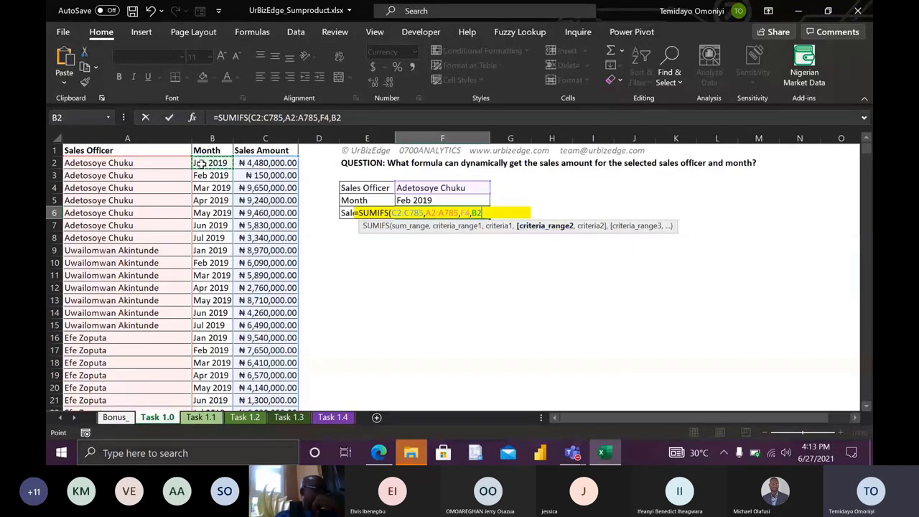
{"action": "key", "text": "ctrl+shift+Down"}
{"action": "type", "text": ","}
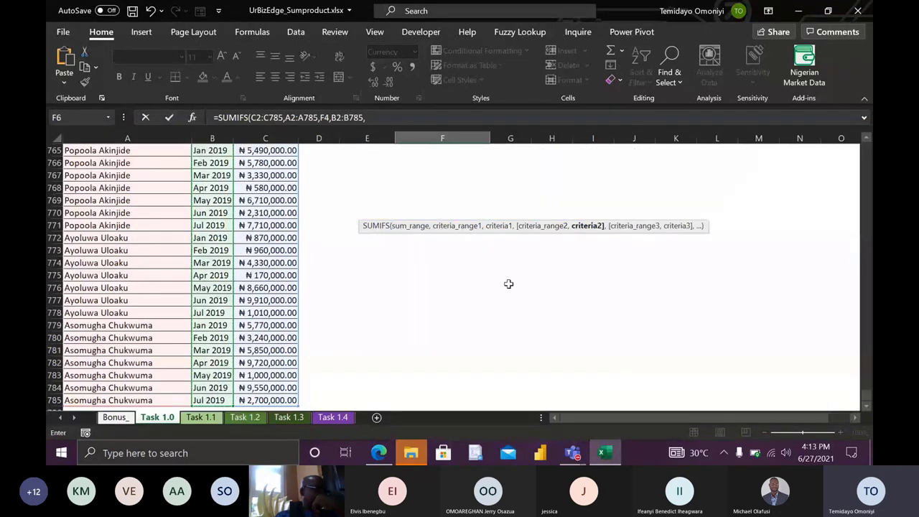
{"action": "left_click", "coordinate": [509, 284]}
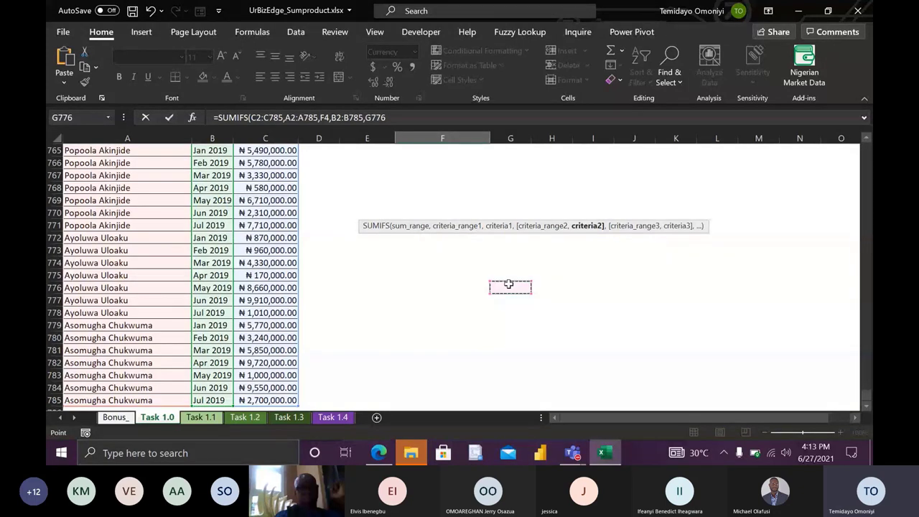
{"action": "key", "text": "ctrl+Up"}
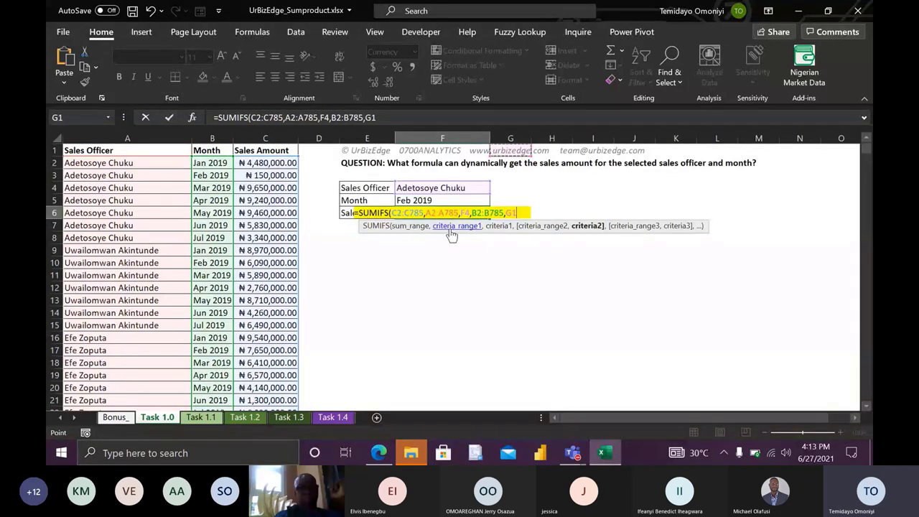
{"action": "left_click", "coordinate": [419, 201]}
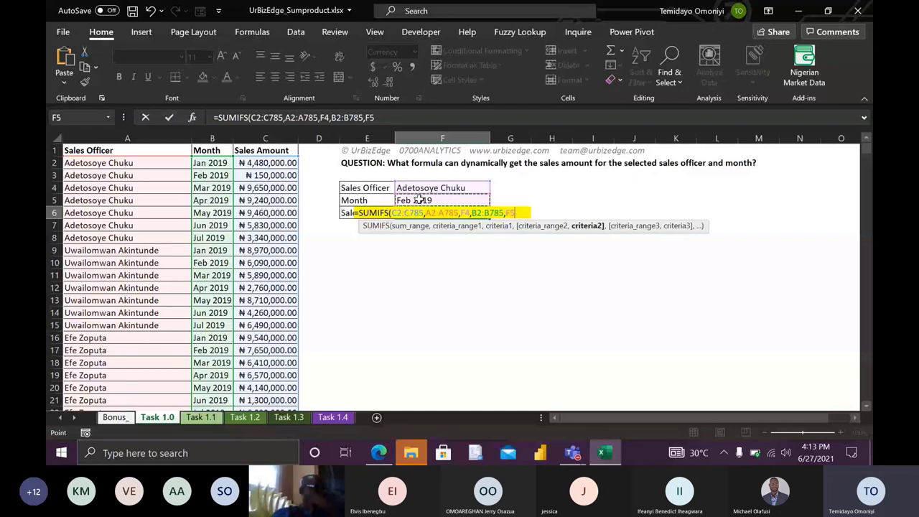
{"action": "type", "text": ")"}
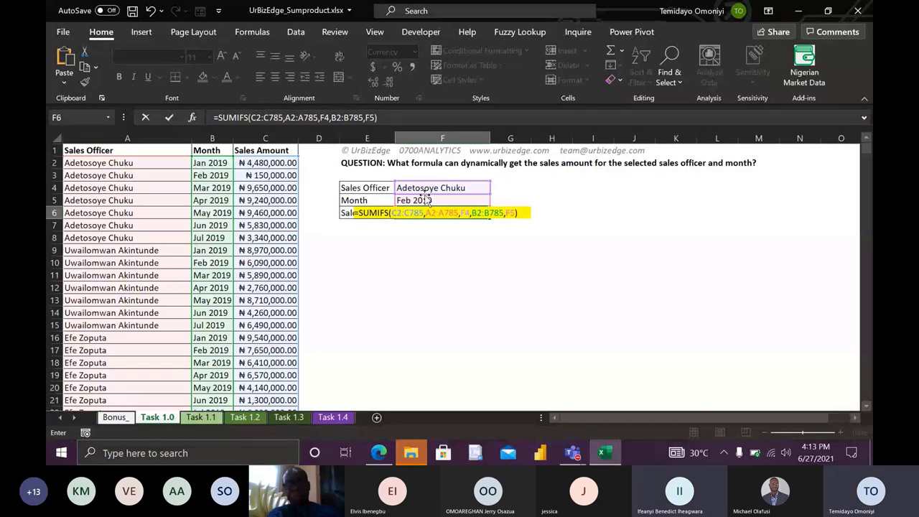
{"action": "key", "text": "Return"}
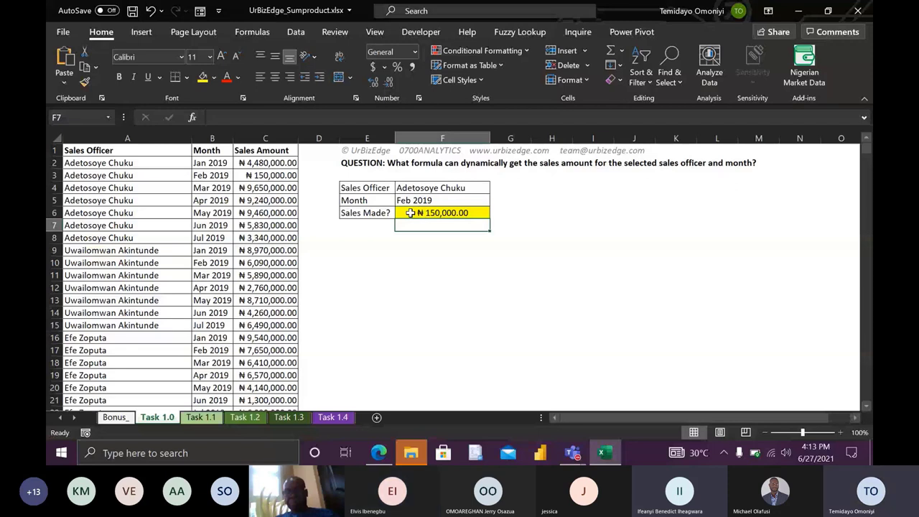
{"action": "left_click", "coordinate": [411, 212]}
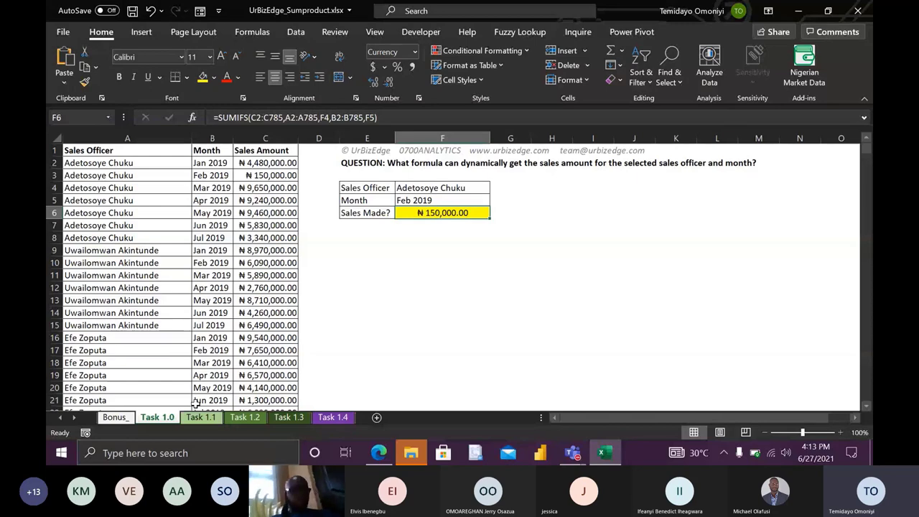
{"action": "key", "text": "alt+Tab"}
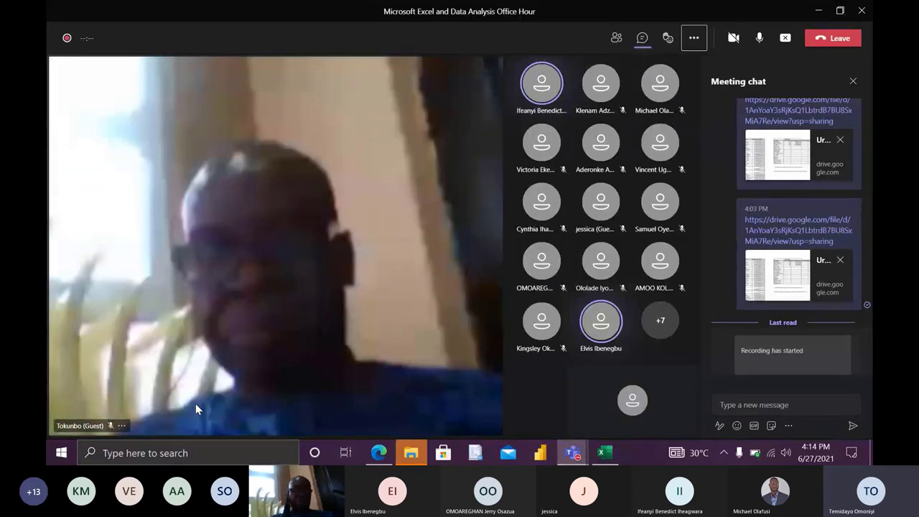
- Switch from Teams back to Excel on the Task 1.1 Probe Panel sheet
{"action": "key", "text": "alt+Tab"}
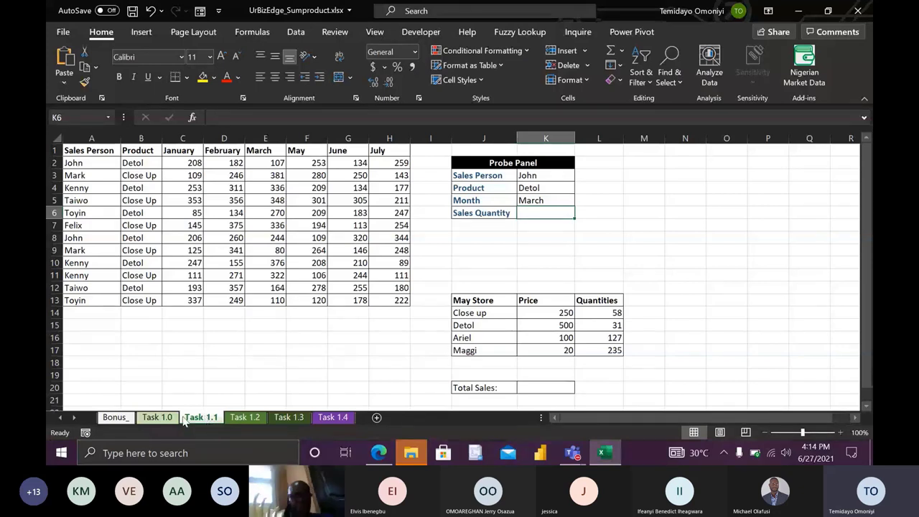
{"action": "left_click", "coordinate": [177, 420]}
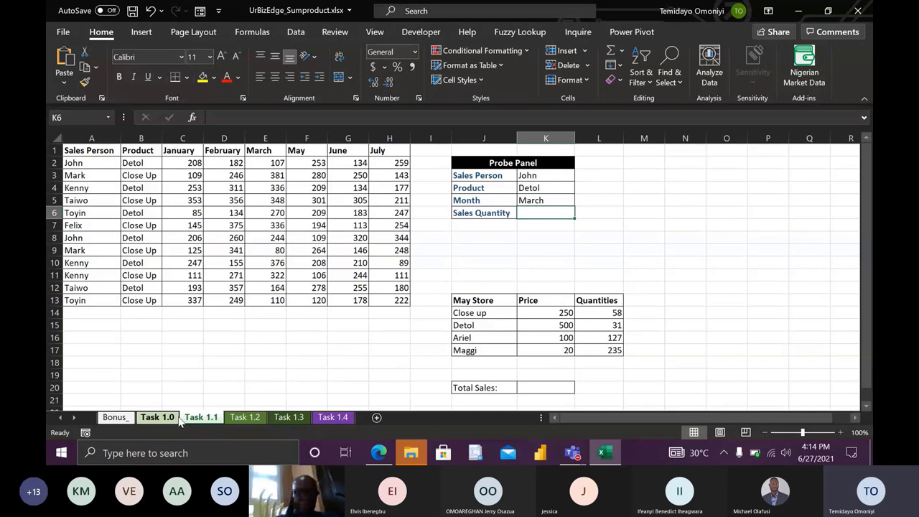
{"action": "left_click", "coordinate": [201, 417]}
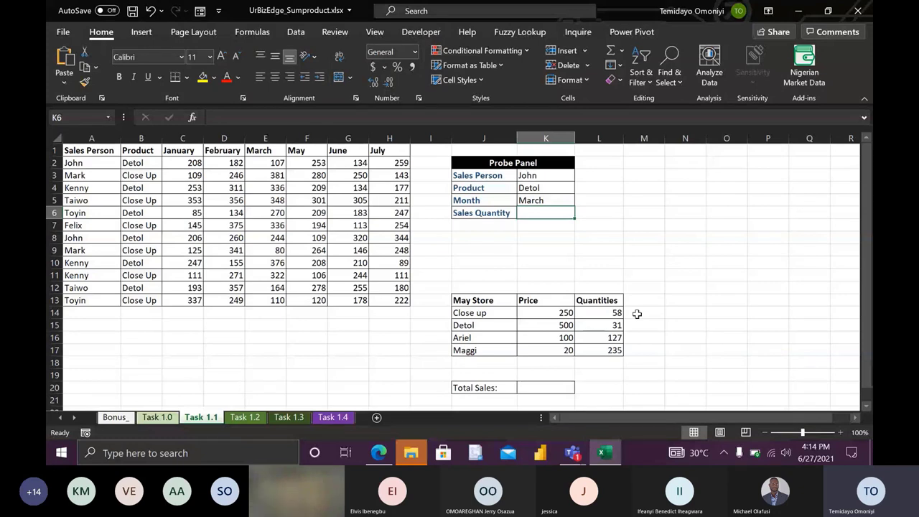
{"action": "left_click", "coordinate": [637, 314]}
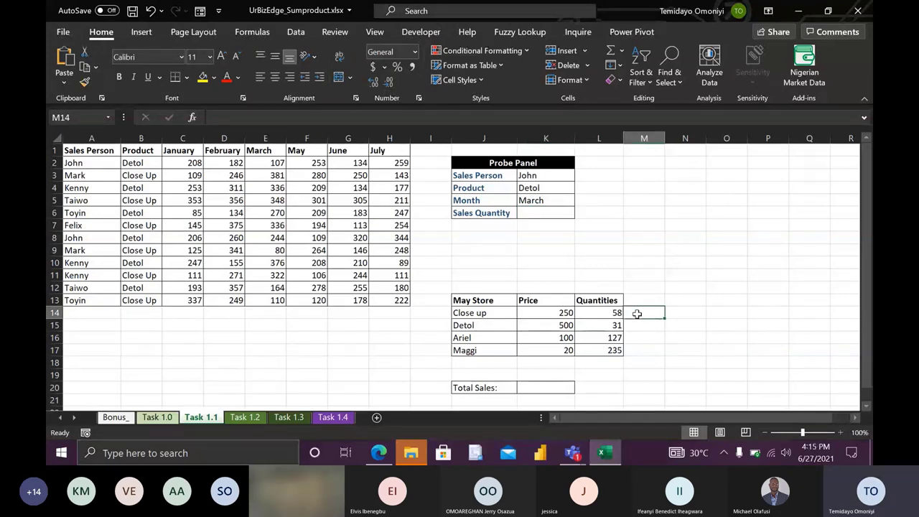
{"action": "key", "text": "alt+Tab"}
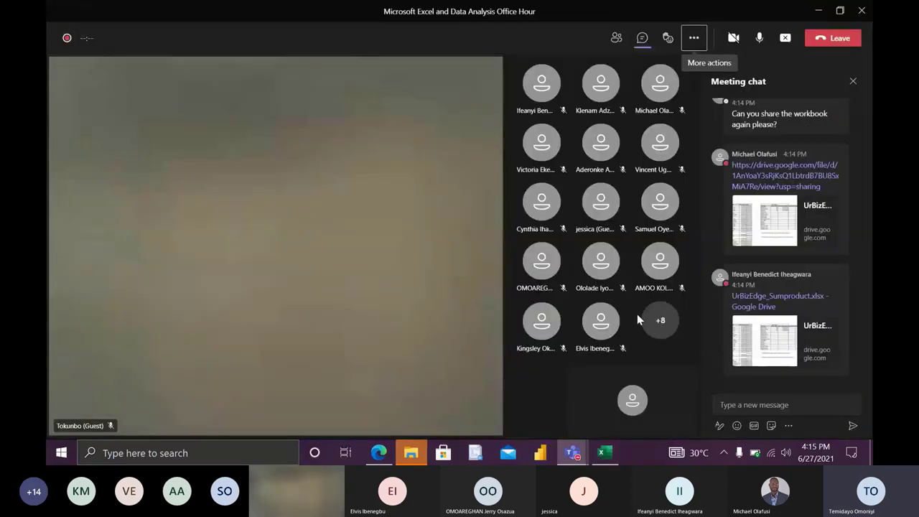
- Switch from Teams back to the UrBizEdge_Sumproduct.xlsx workbook on Task 1.1
{"action": "key", "text": "alt+Tab"}
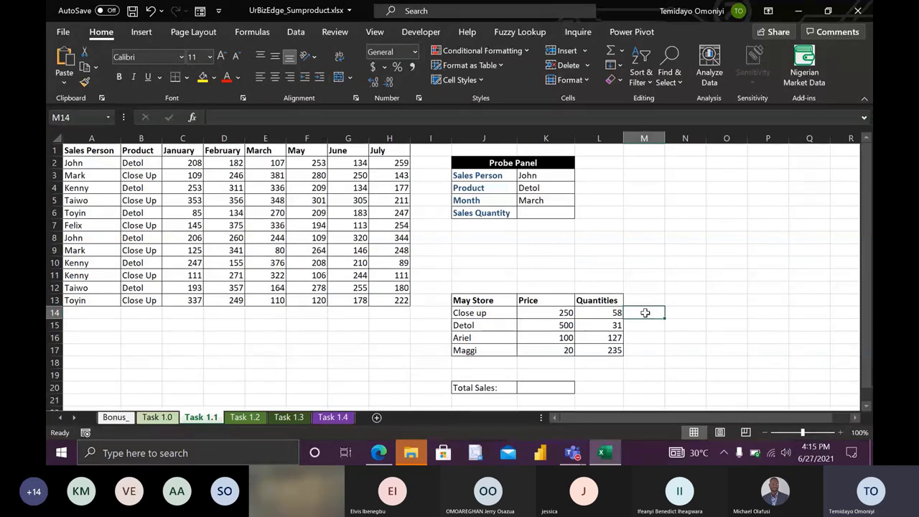
- Enter =K14*L14 in M14, fill it down to M17, and clear the stray 0 in M18
{"action": "type", "text": "="}
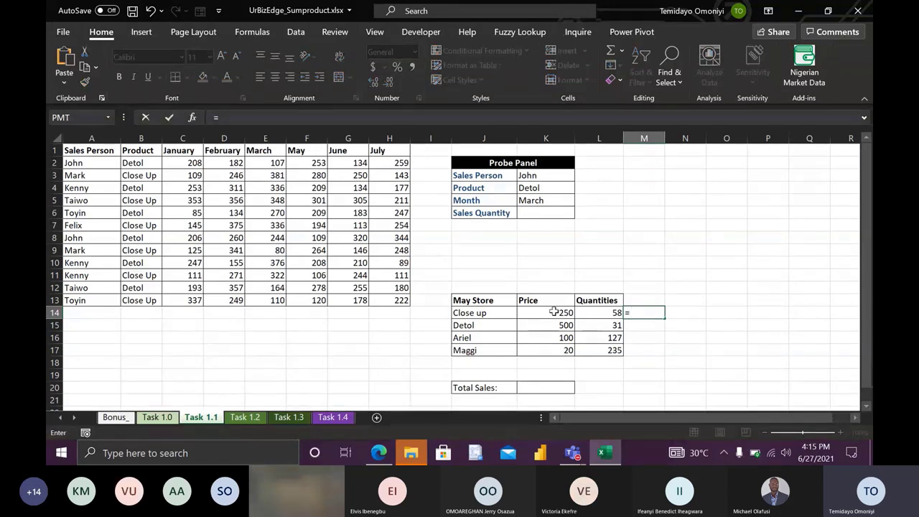
{"action": "left_click", "coordinate": [554, 312]}
{"action": "type", "text": "*"}
{"action": "left_click", "coordinate": [596, 312]}
{"action": "key", "text": "Return"}
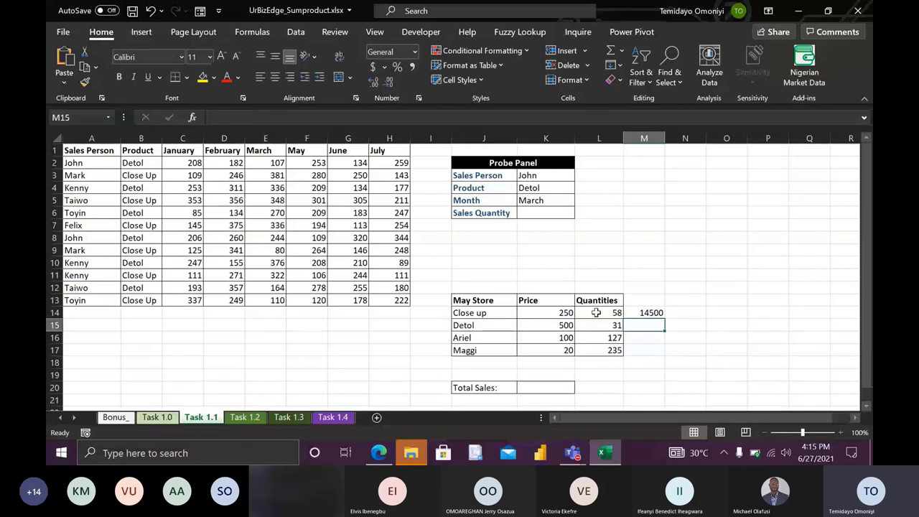
{"action": "left_click", "coordinate": [655, 314]}
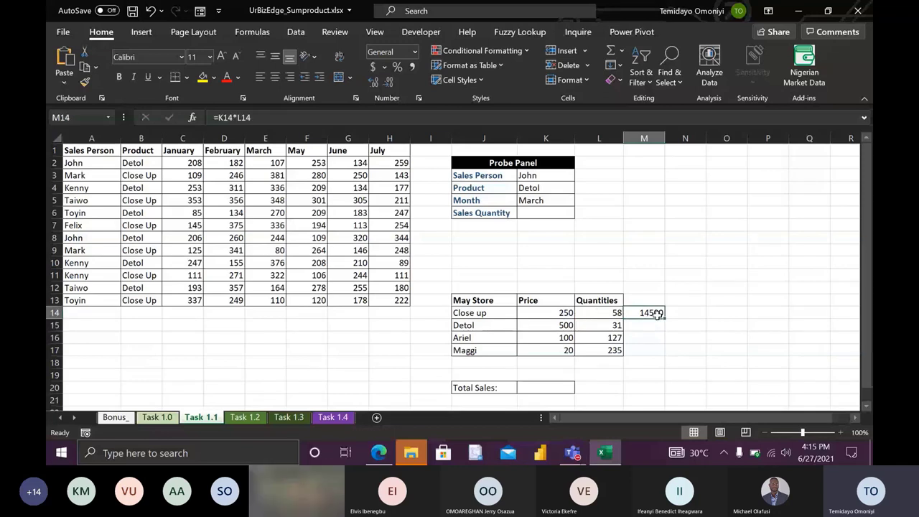
{"action": "left_click_drag", "start_coordinate": [658, 315], "coordinate": [667, 369]}
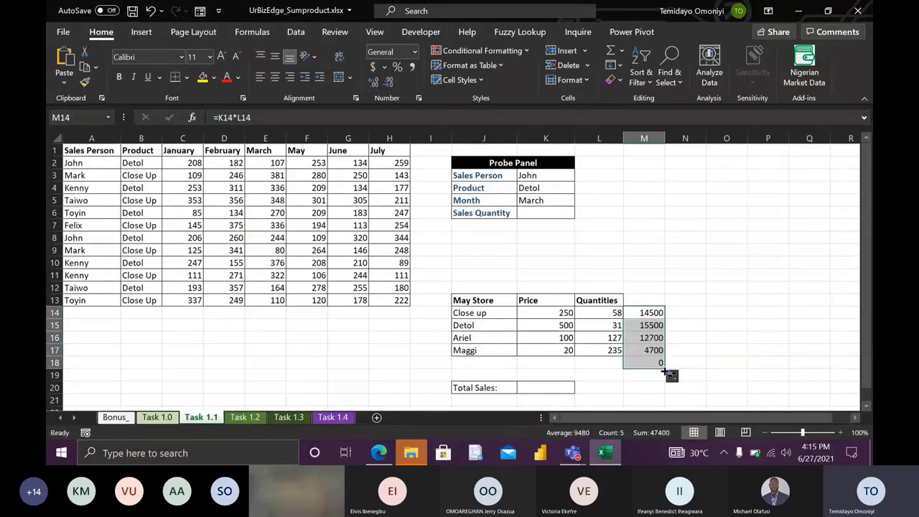
{"action": "left_click", "coordinate": [651, 364]}
{"action": "key", "text": "Delete"}
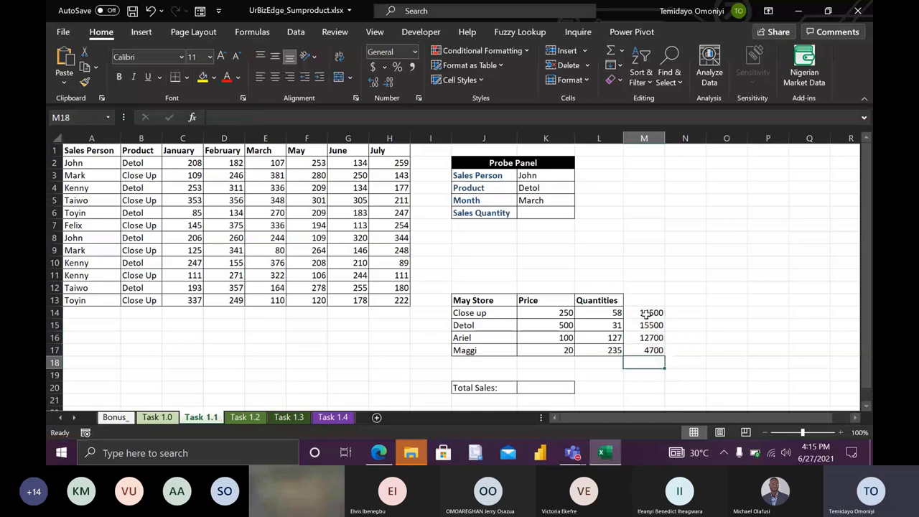
- Apply All Borders to the Total Sales row K20:M20
{"action": "left_click", "coordinate": [544, 387]}
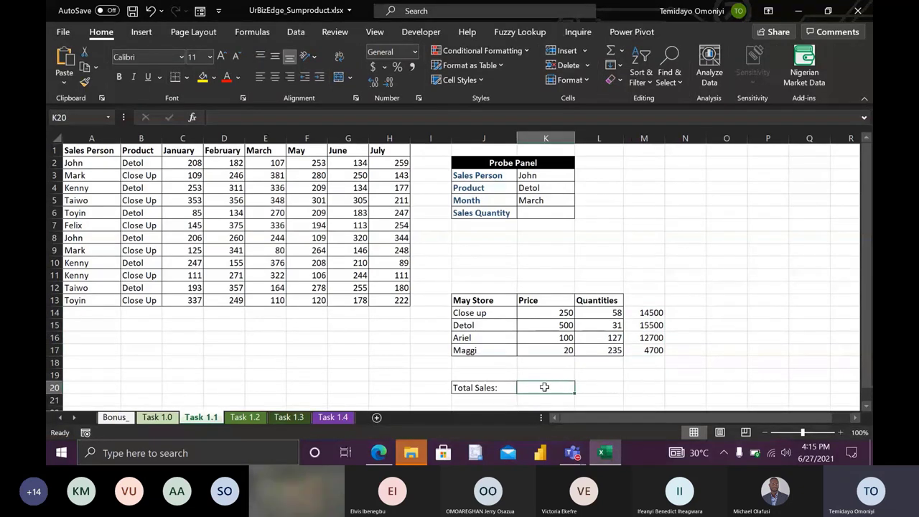
{"action": "left_click", "coordinate": [185, 77]}
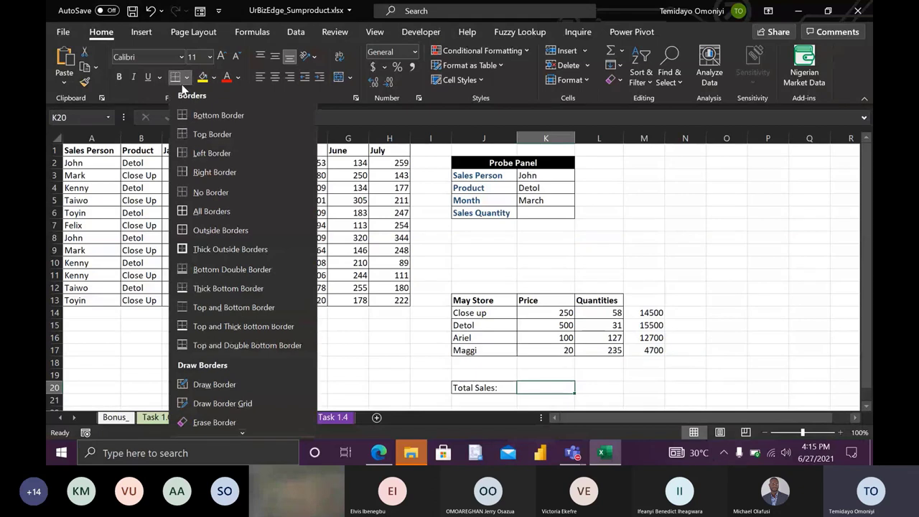
{"action": "left_click_drag", "start_coordinate": [546, 388], "coordinate": [644, 387]}
{"action": "left_click", "coordinate": [675, 380]}
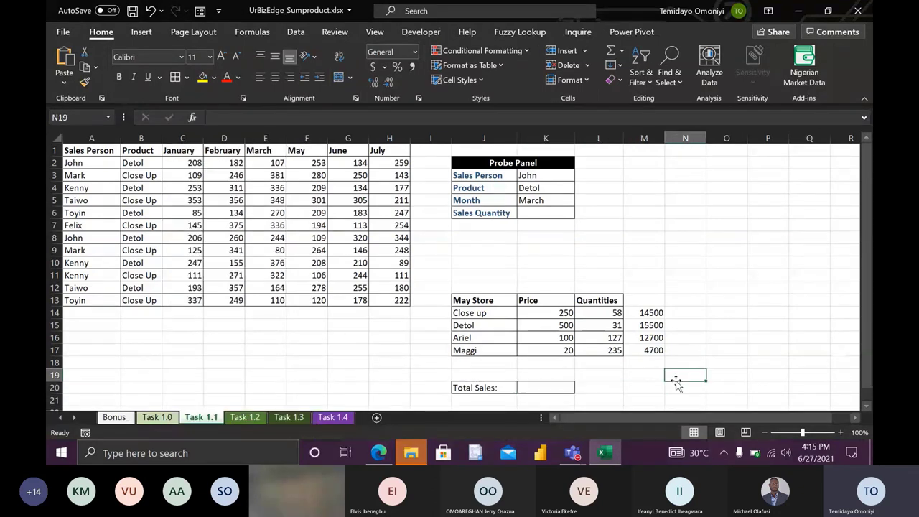
{"action": "left_click_drag", "start_coordinate": [546, 388], "coordinate": [626, 390]}
{"action": "left_click", "coordinate": [174, 78]}
{"action": "left_click", "coordinate": [640, 386]}
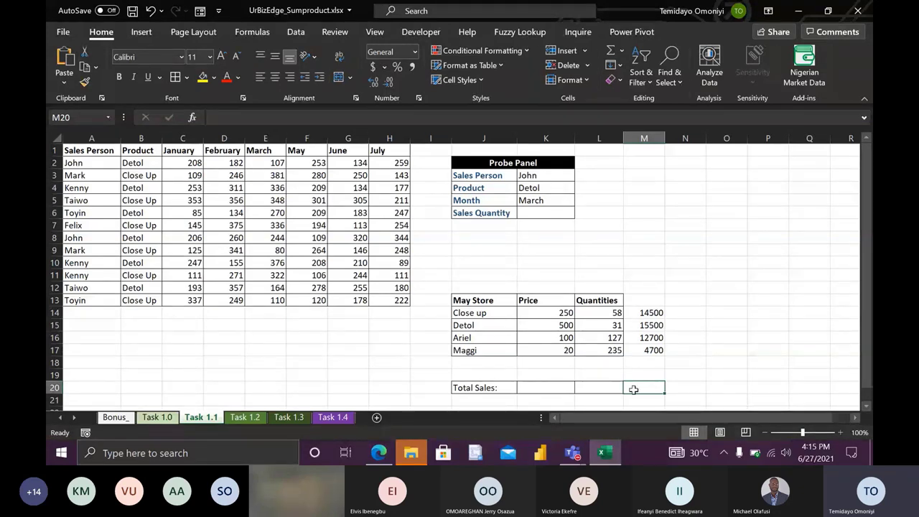
- Total the item sales in M20 with =SUM(M14:M17), giving 47400
{"action": "type", "text": "=SUM("}
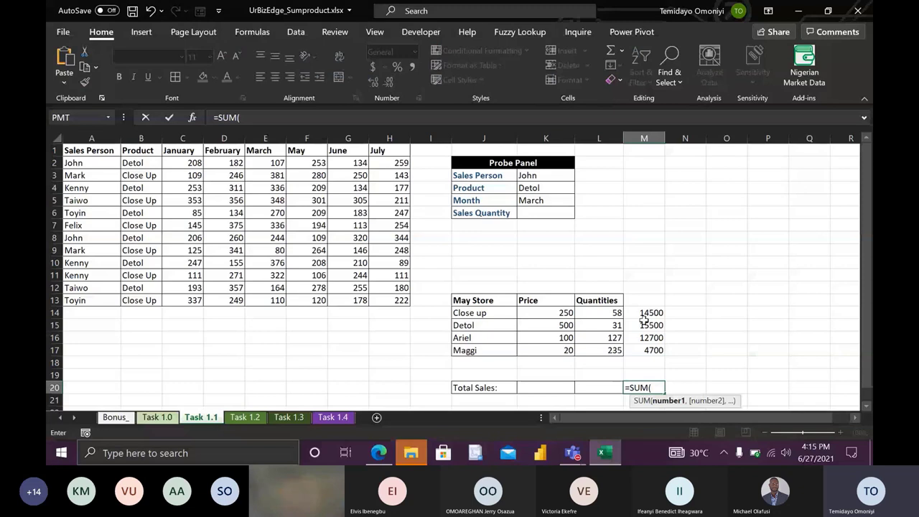
{"action": "left_click_drag", "start_coordinate": [645, 350], "coordinate": [643, 314]}
{"action": "type", "text": ")"}
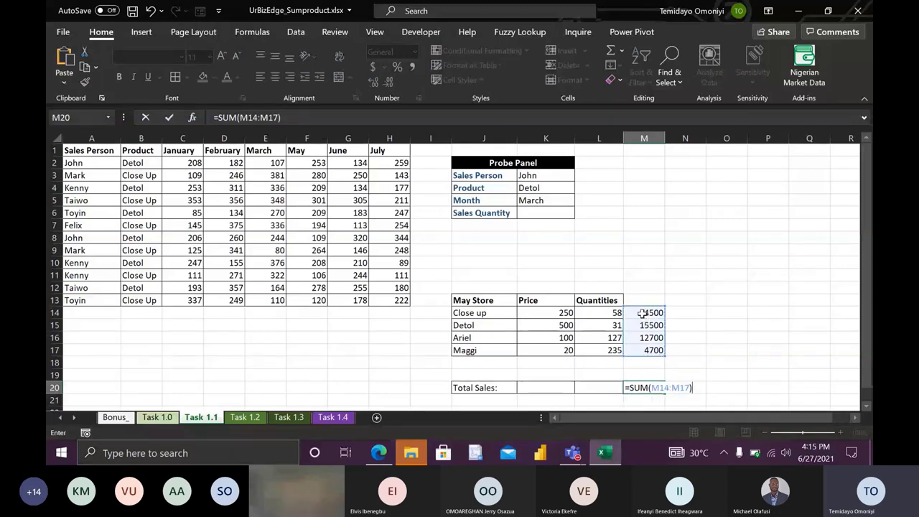
{"action": "key", "text": "Return"}
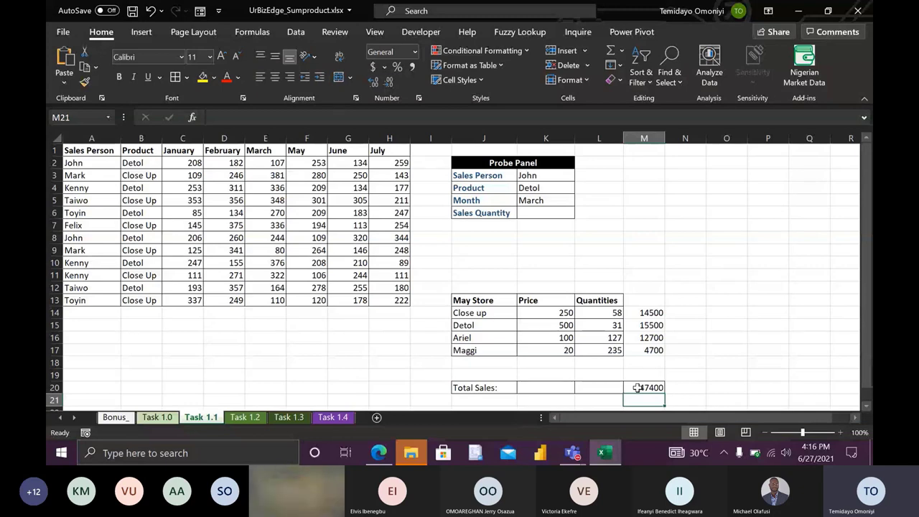
- Begin =SUMPRODUCT(K14:K17, in K20 with the prices as first array
{"action": "left_click", "coordinate": [546, 388]}
{"action": "type", "text": "=SUMPRODUCT("}
{"action": "left_click_drag", "start_coordinate": [546, 312], "coordinate": [546, 350]}
{"action": "type", "text": ","}
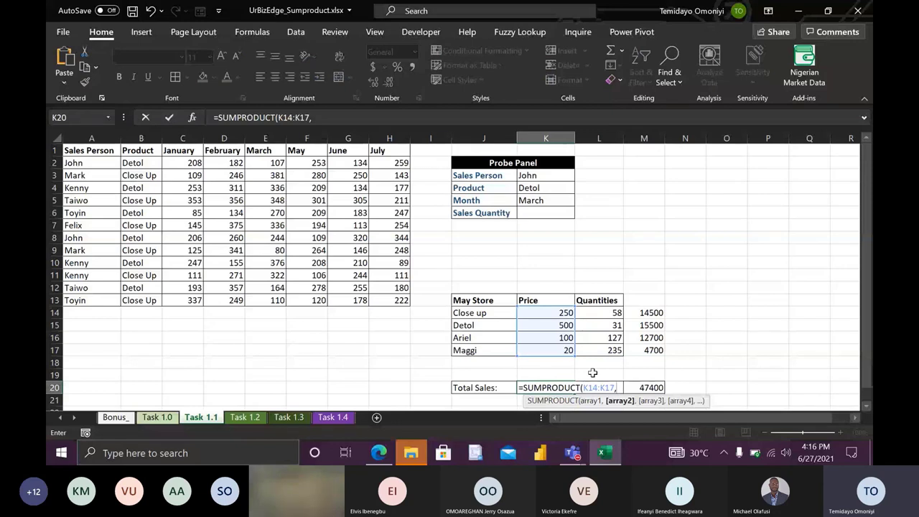
- Complete K20 as =SUMPRODUCT(K14:K17,L14:L17) and enter =SUMPRODUCT(K14:K17*L14:L17) in L20
{"action": "left_click_drag", "start_coordinate": [599, 350], "coordinate": [605, 314]}
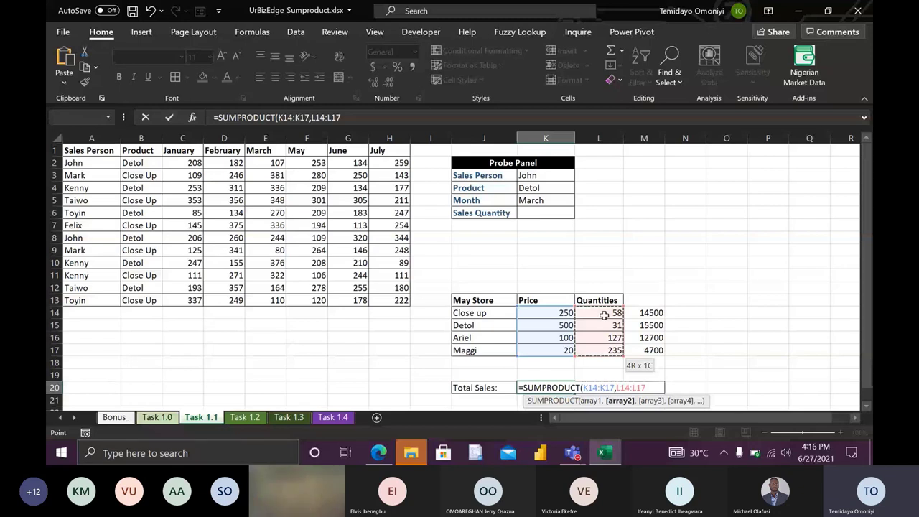
{"action": "key", "text": "Return"}
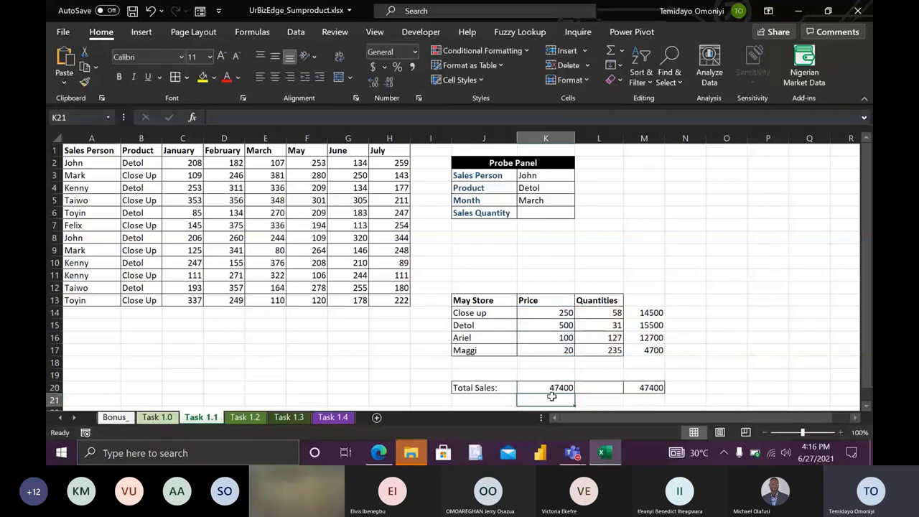
{"action": "left_click", "coordinate": [588, 388]}
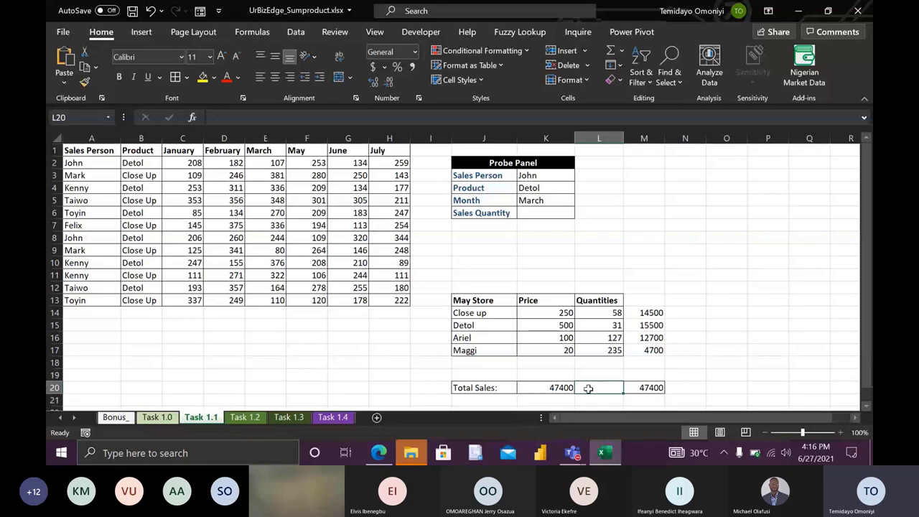
{"action": "type", "text": "=su"}
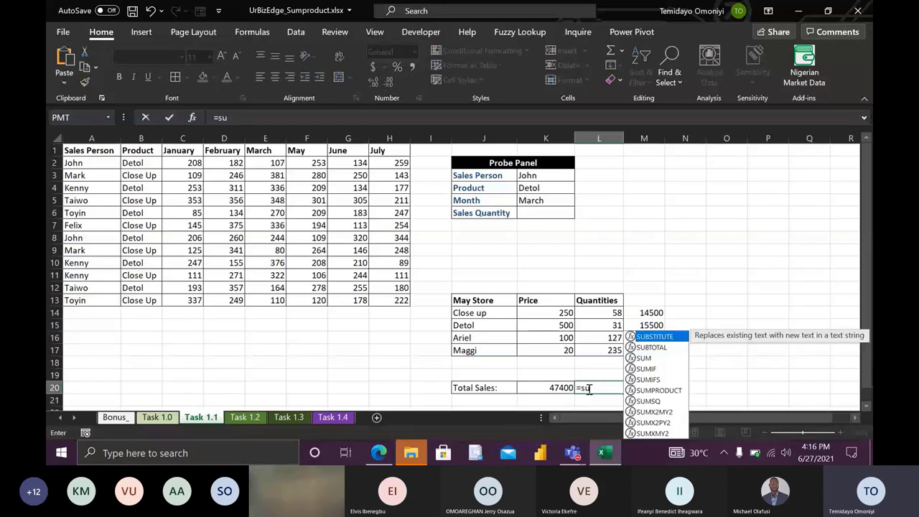
{"action": "double_click", "coordinate": [658, 390]}
{"action": "left_click", "coordinate": [551, 313]}
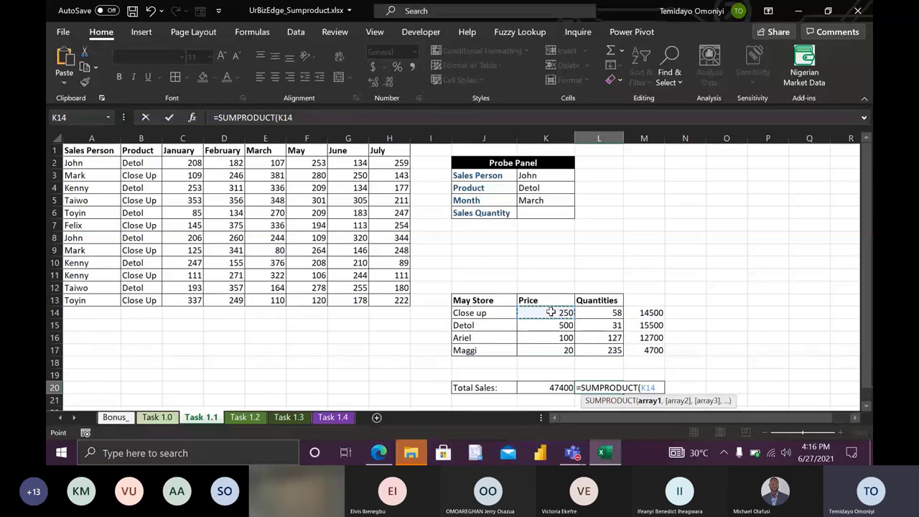
{"action": "left_click_drag", "start_coordinate": [551, 313], "coordinate": [551, 351]}
{"action": "type", "text": "*"}
{"action": "left_click", "coordinate": [601, 310]}
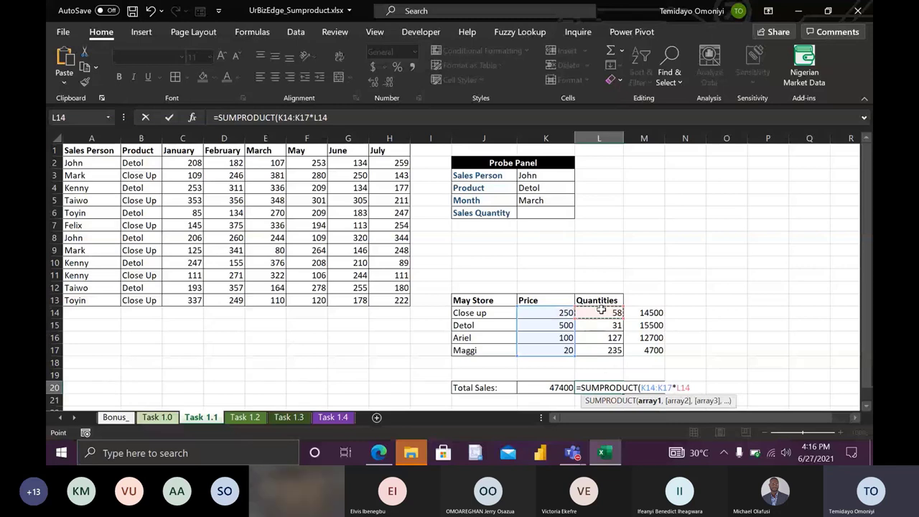
{"action": "type", "text": ":L17"}
{"action": "key", "text": "Return"}
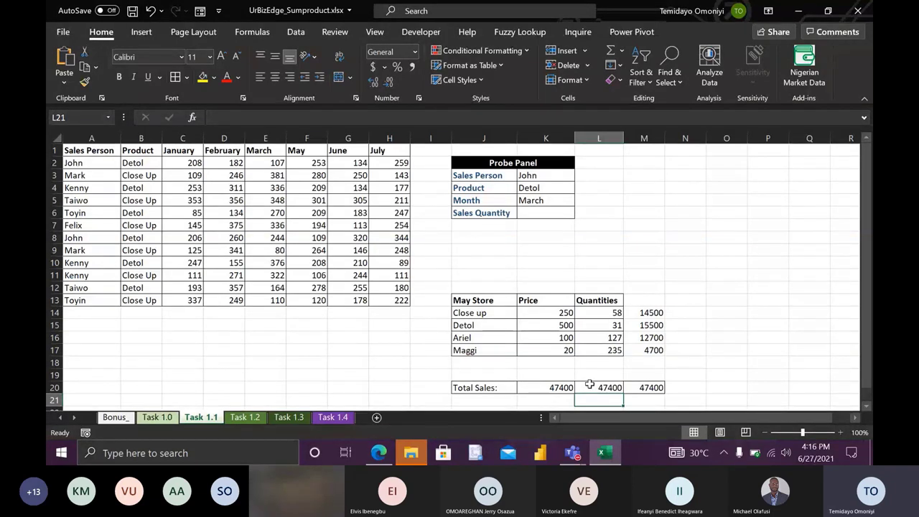
- Compare the M20, L20 and K20 formulas, all returning 47400
{"action": "left_click", "coordinate": [631, 387]}
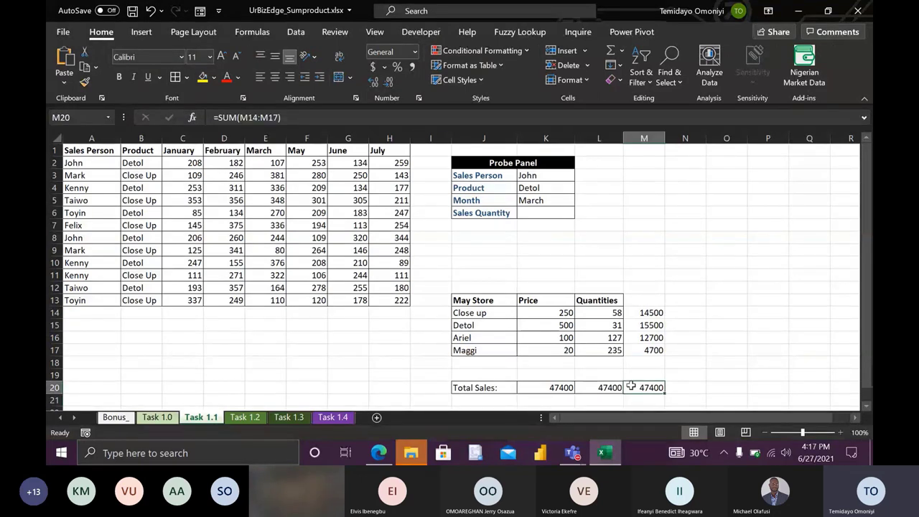
{"action": "left_click", "coordinate": [585, 388]}
{"action": "left_click", "coordinate": [559, 389]}
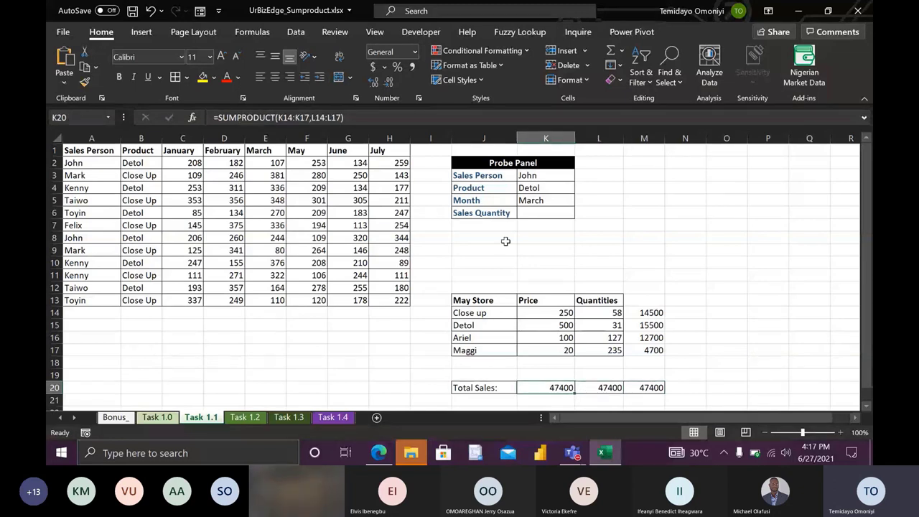
{"action": "left_click", "coordinate": [530, 213]}
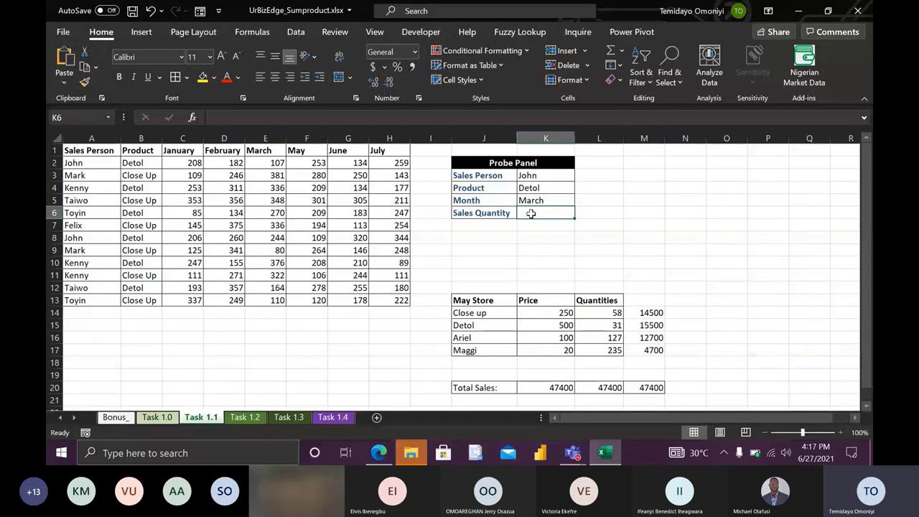
- Review the Probe Panel selections John, Detol and March, then return to Sales Quantity K6
{"action": "key", "text": "Up"}
{"action": "key", "text": "Up"}
{"action": "key", "text": "Up"}
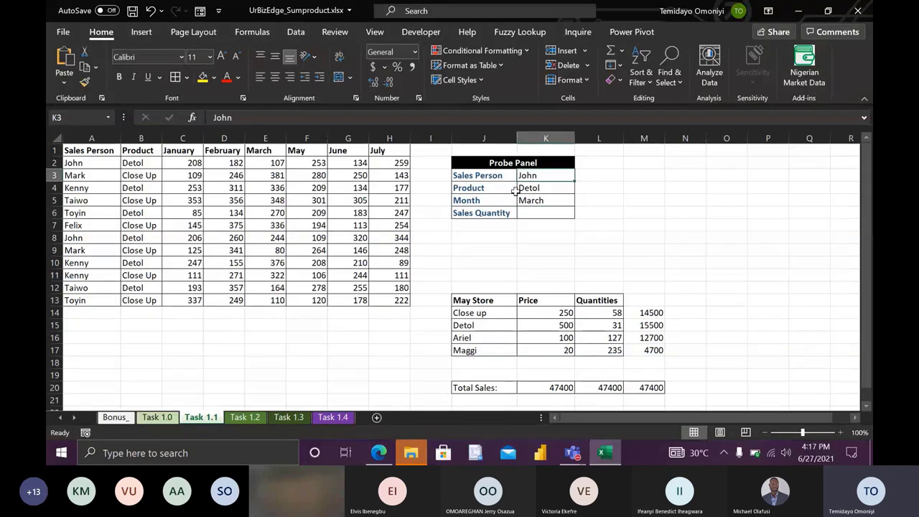
{"action": "left_click", "coordinate": [530, 189]}
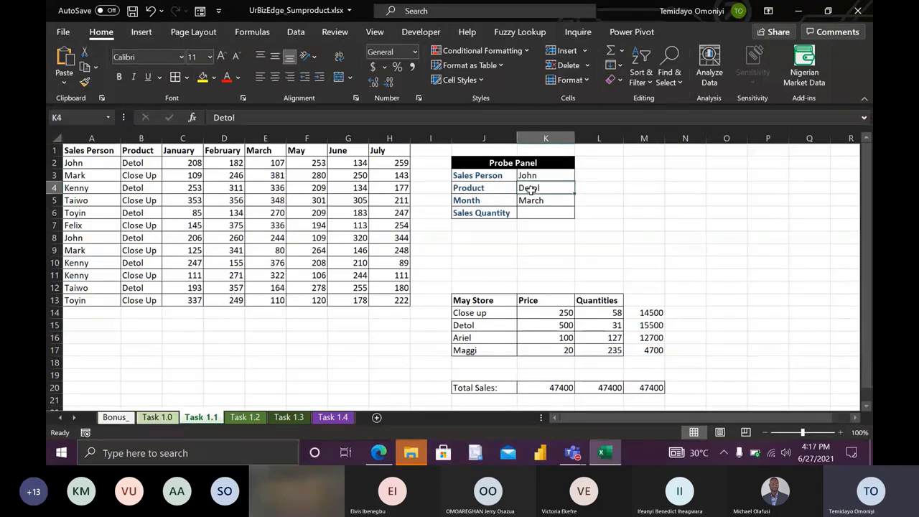
{"action": "left_click", "coordinate": [532, 201]}
{"action": "left_click", "coordinate": [528, 212]}
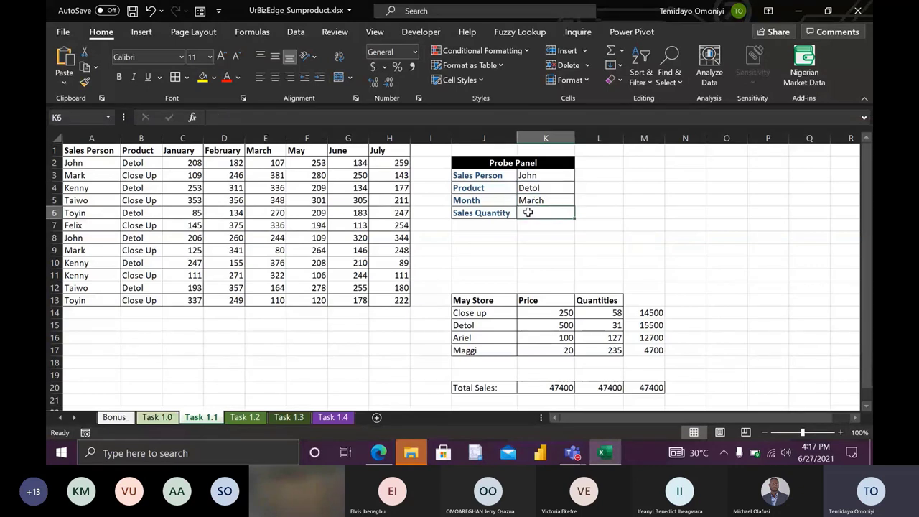
{"action": "left_click", "coordinate": [587, 212]}
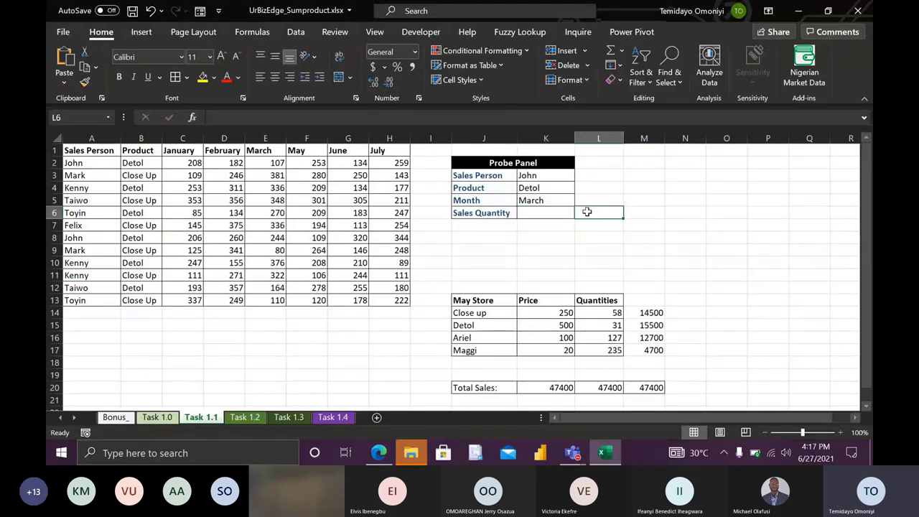
{"action": "left_click", "coordinate": [541, 214]}
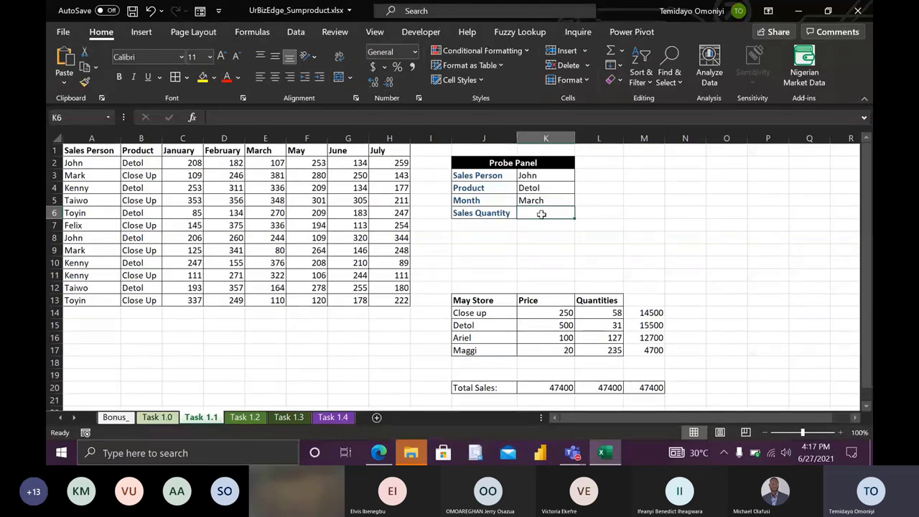
- Start =SUMIFS in K6 with sum range C2:H13 and criteria A2:A13 matched to K3
{"action": "type", "text": "="}
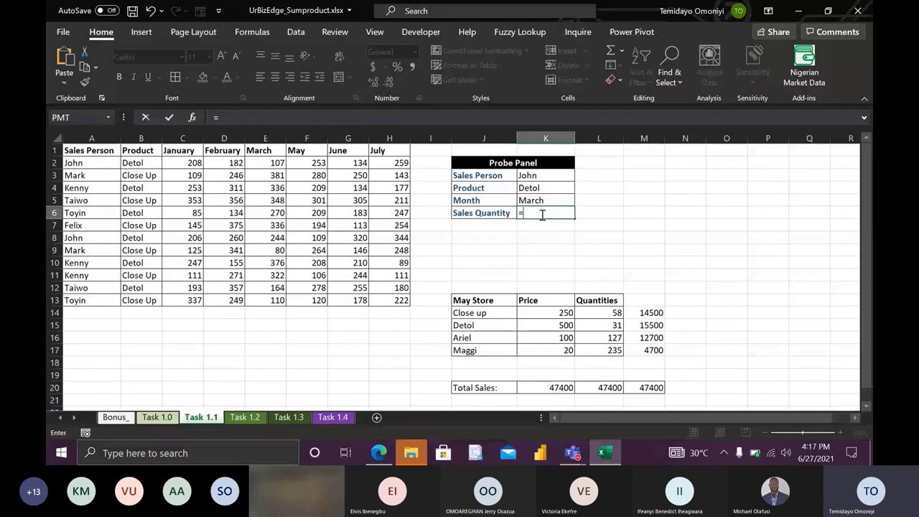
{"action": "type", "text": "sumifs"}
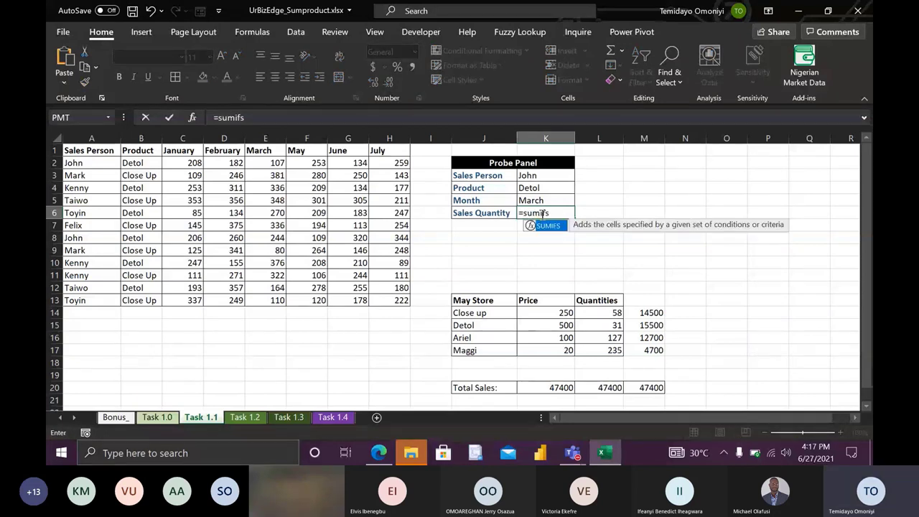
{"action": "key", "text": "Tab"}
{"action": "left_click", "coordinate": [185, 163]}
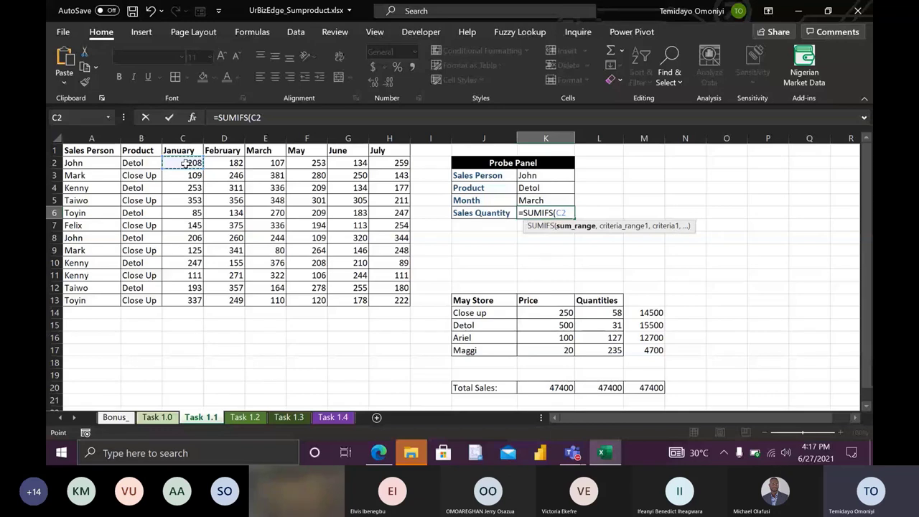
{"action": "key", "text": "ctrl+shift+Down"}
{"action": "key", "text": "ctrl+shift+Right"}
{"action": "type", "text": ","}
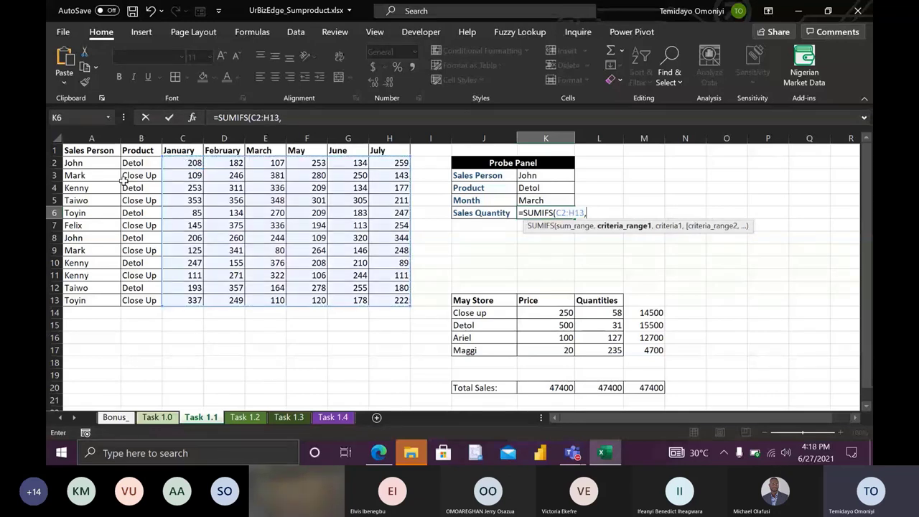
{"action": "left_click", "coordinate": [87, 163]}
{"action": "key", "text": "ctrl+shift+Down"}
{"action": "type", "text": ","}
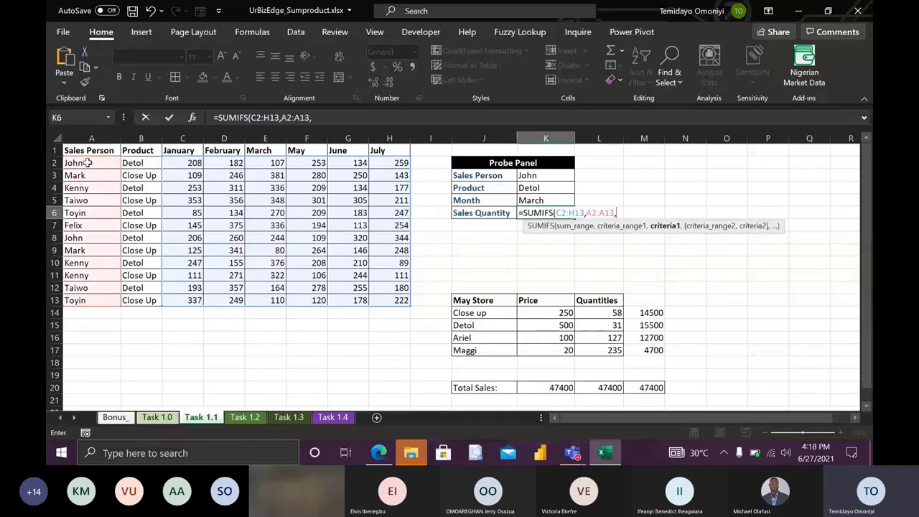
{"action": "left_click", "coordinate": [530, 176]}
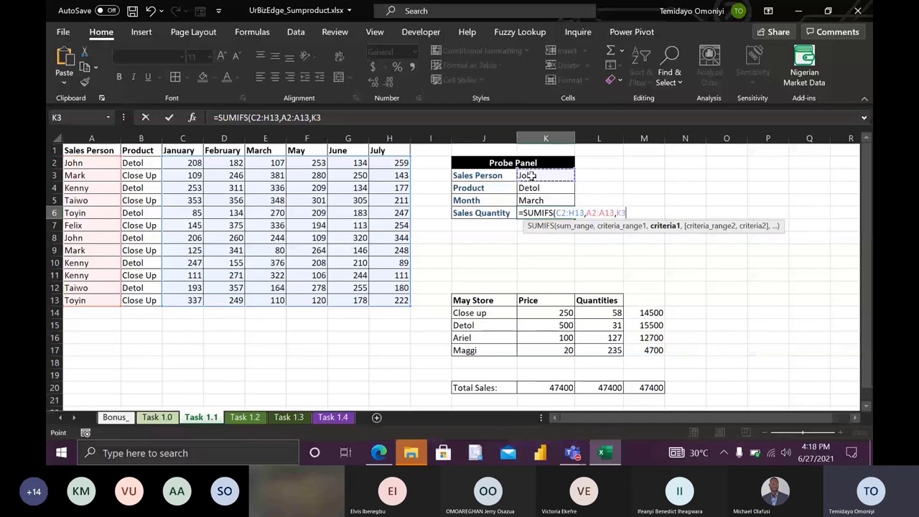
{"action": "type", "text": ","}
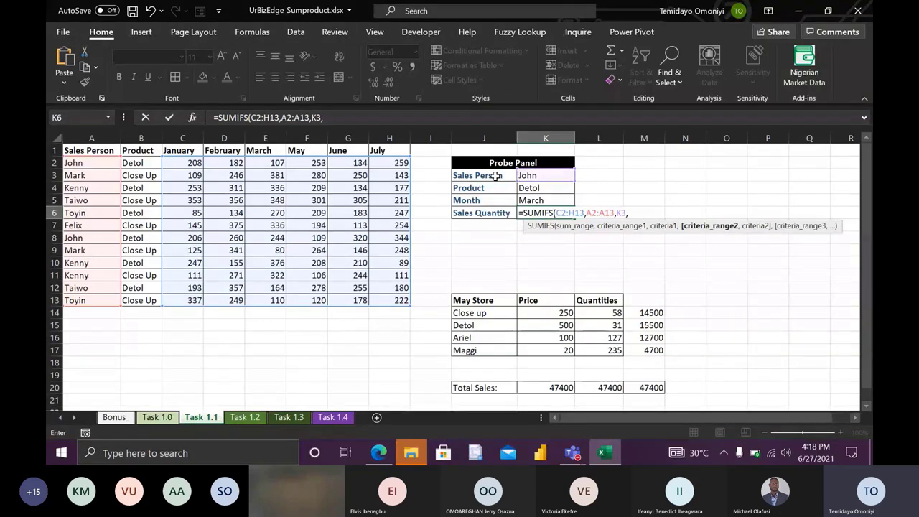
- Add criteria B2:B13 to K4 and C1:H1 to K5, and commit the formula
{"action": "left_click", "coordinate": [136, 163]}
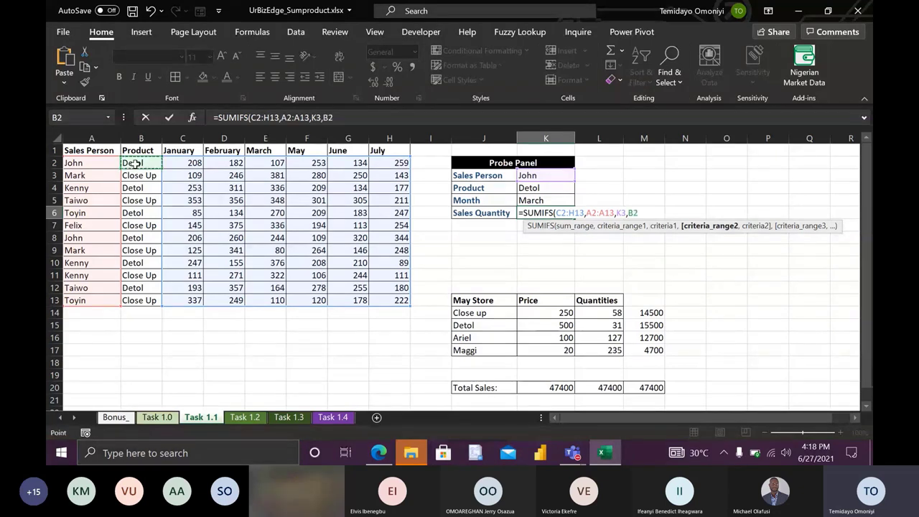
{"action": "key", "text": "ctrl+shift+Down"}
{"action": "type", "text": ","}
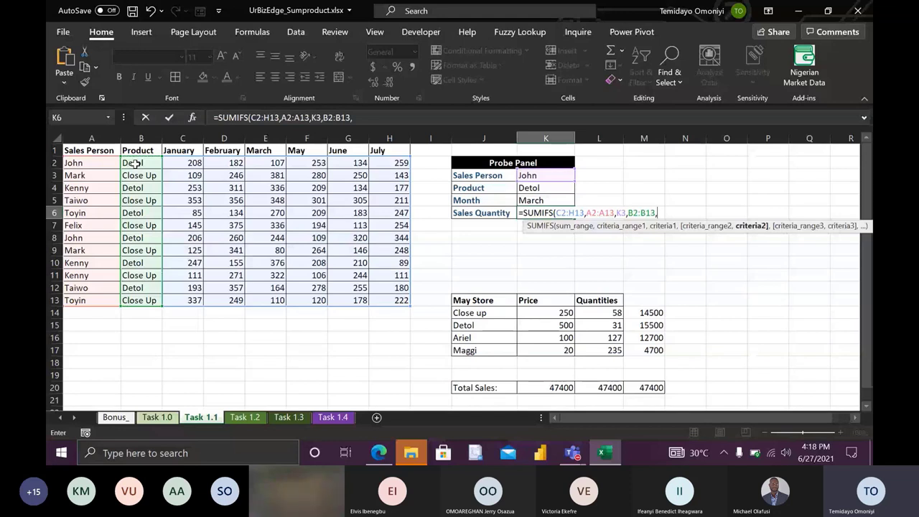
{"action": "left_click", "coordinate": [529, 188]}
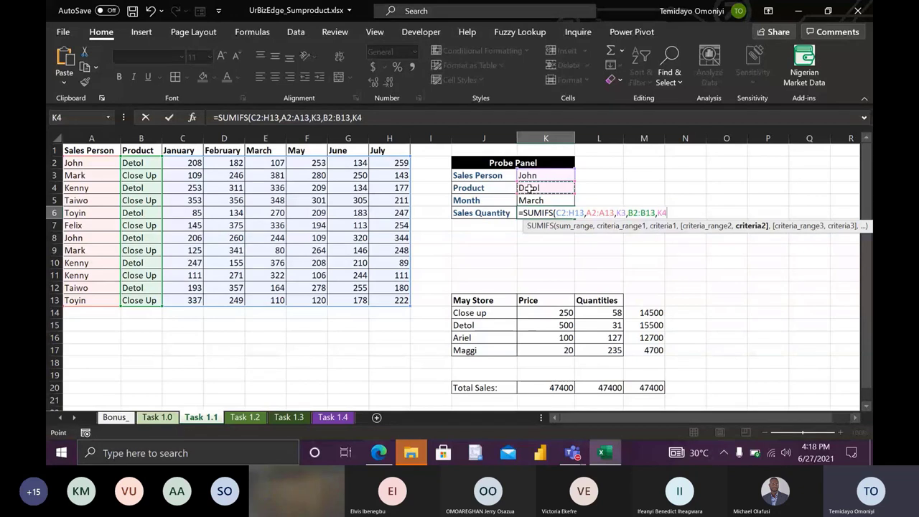
{"action": "type", "text": ","}
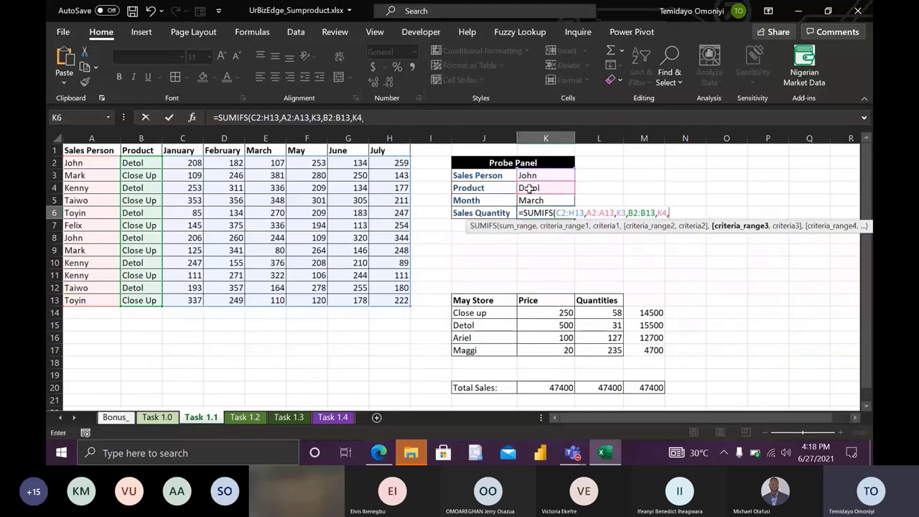
{"action": "left_click", "coordinate": [185, 153]}
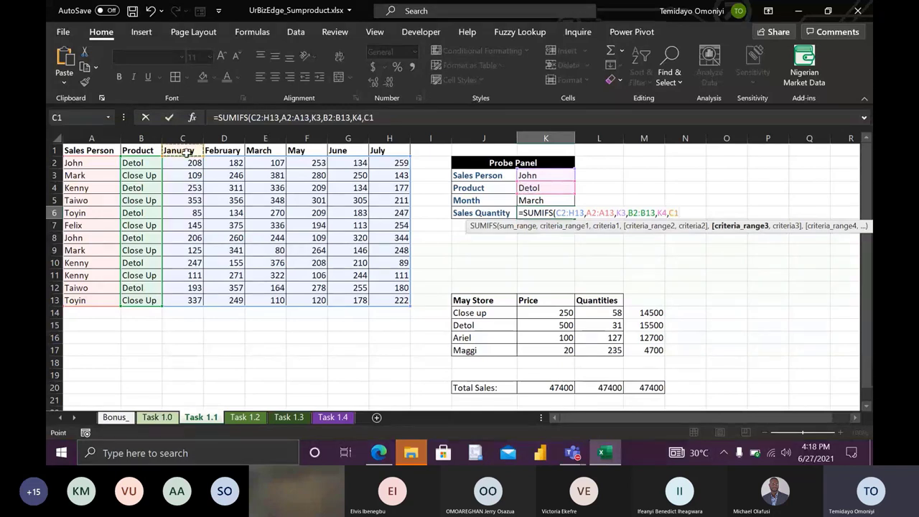
{"action": "key", "text": "ctrl+shift+Right"}
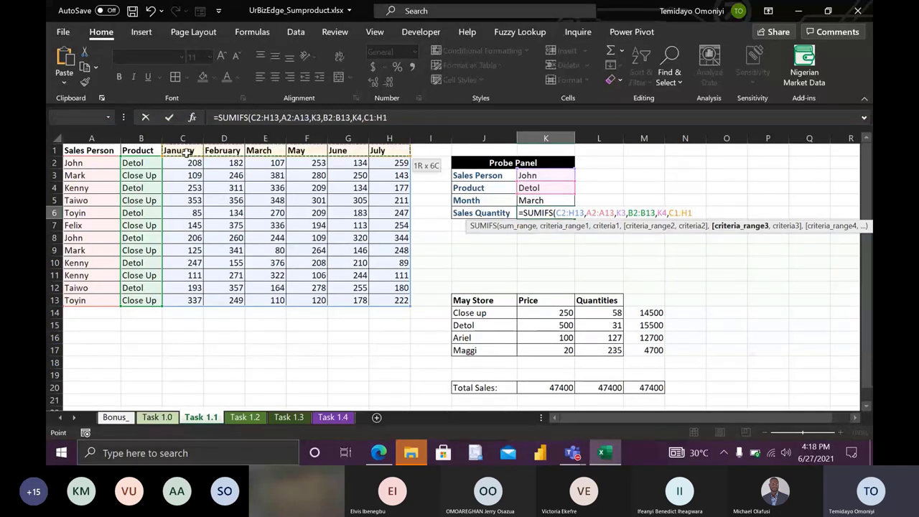
{"action": "type", "text": ","}
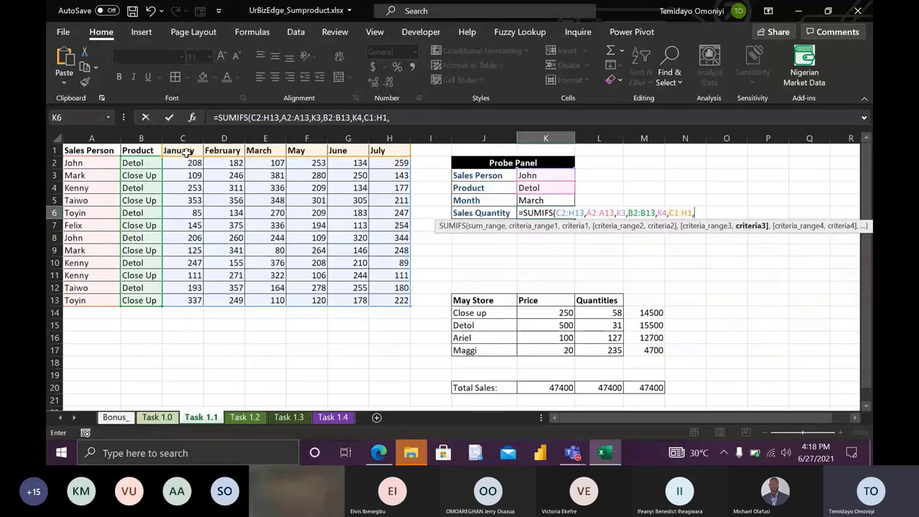
{"action": "left_click", "coordinate": [549, 200]}
{"action": "type", "text": ")"}
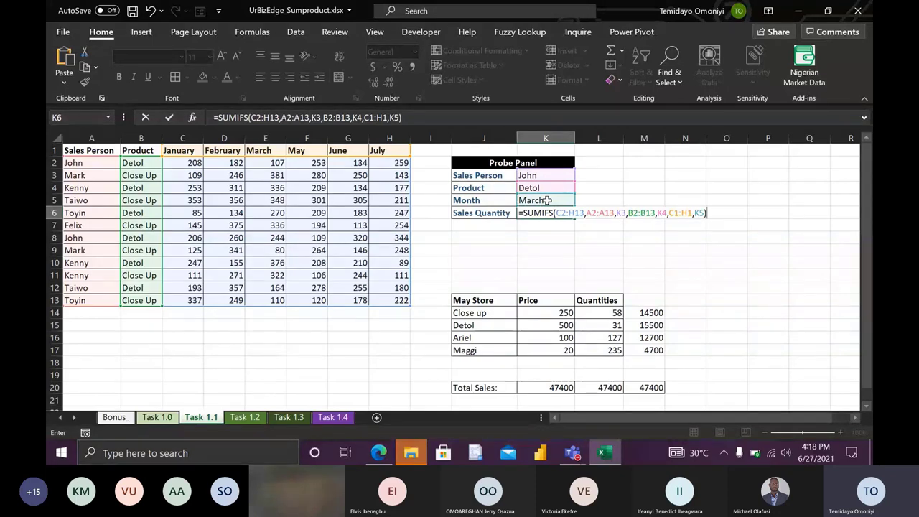
{"action": "key", "text": "Return"}
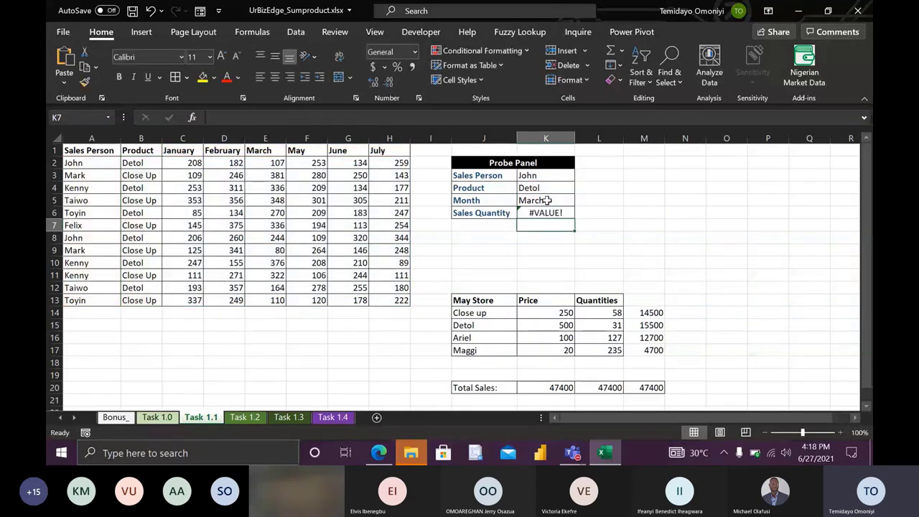
- Inspect the #VALUE! formula against the month headers, then delete it from K6
{"action": "left_click", "coordinate": [530, 214]}
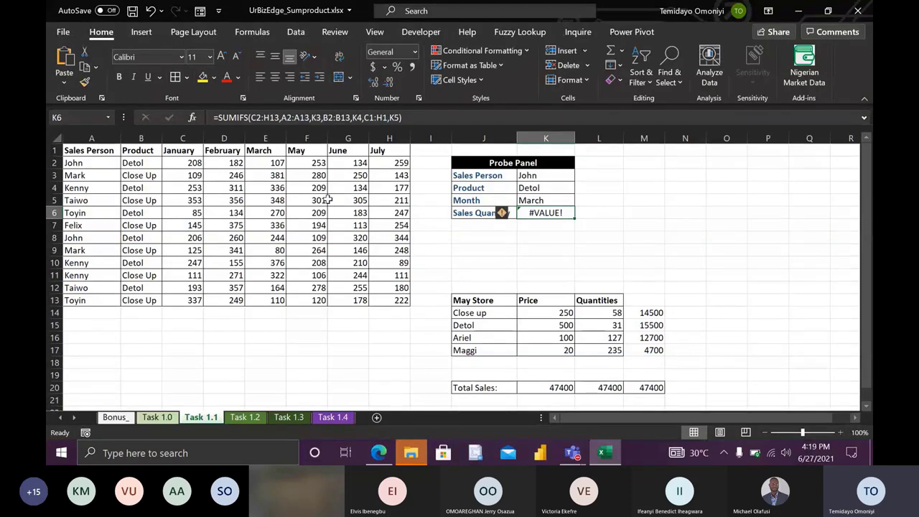
{"action": "left_click", "coordinate": [167, 149]}
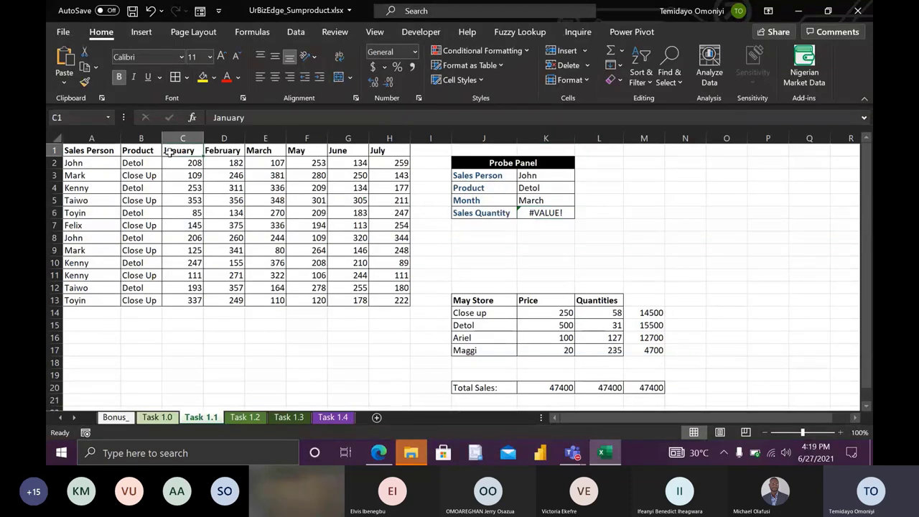
{"action": "key", "text": "Right"}
{"action": "key", "text": "Right"}
{"action": "key", "text": "Right"}
{"action": "key", "text": "Right"}
{"action": "key", "text": "Right"}
{"action": "key", "text": "Right"}
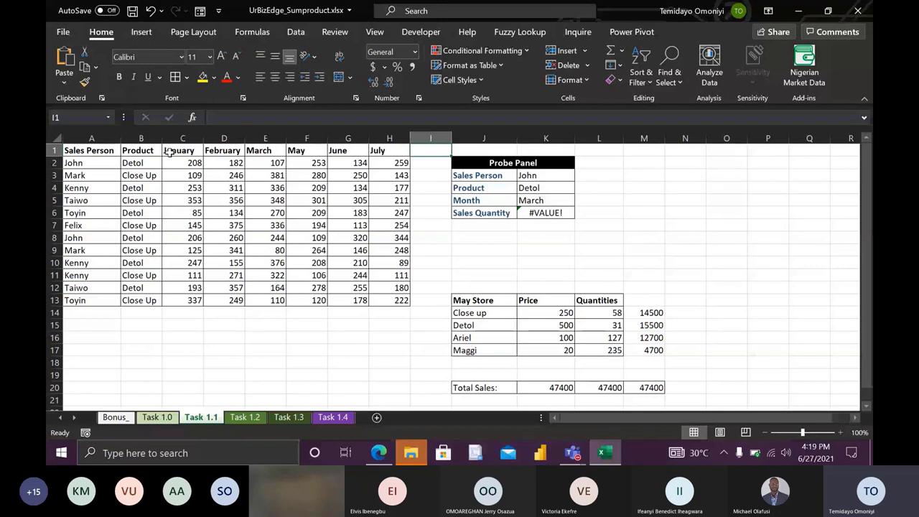
{"action": "key", "text": "Left"}
{"action": "key", "text": "Left"}
{"action": "key", "text": "Left"}
{"action": "key", "text": "Left"}
{"action": "key", "text": "Left"}
{"action": "key", "text": "Left"}
{"action": "key", "text": "Left"}
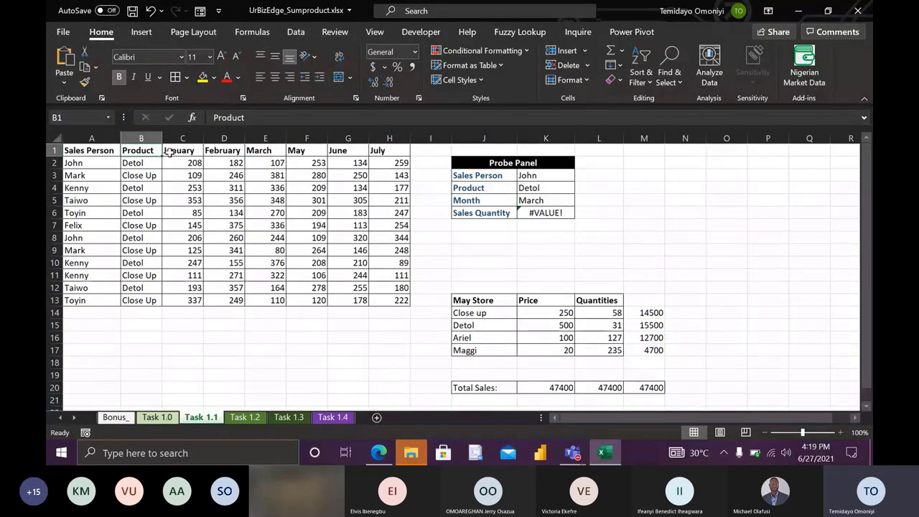
{"action": "key", "text": "Right"}
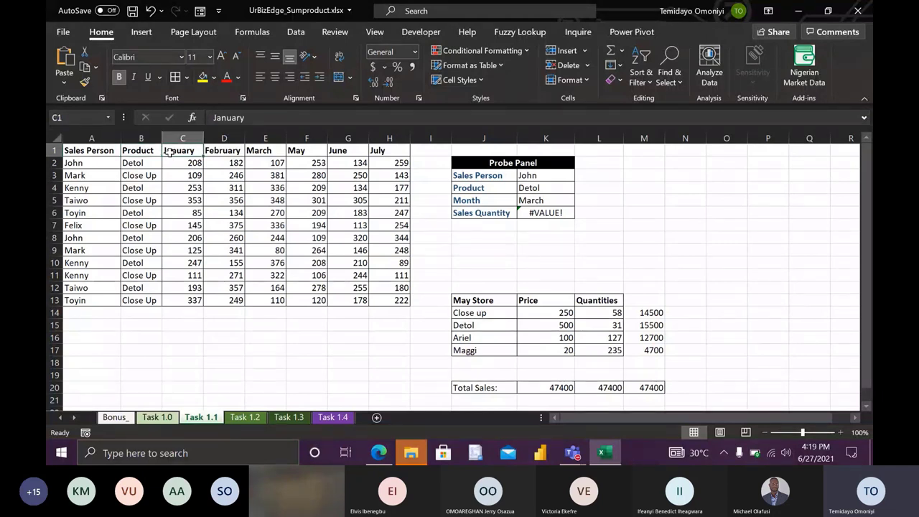
{"action": "key", "text": "Right"}
{"action": "key", "text": "Right"}
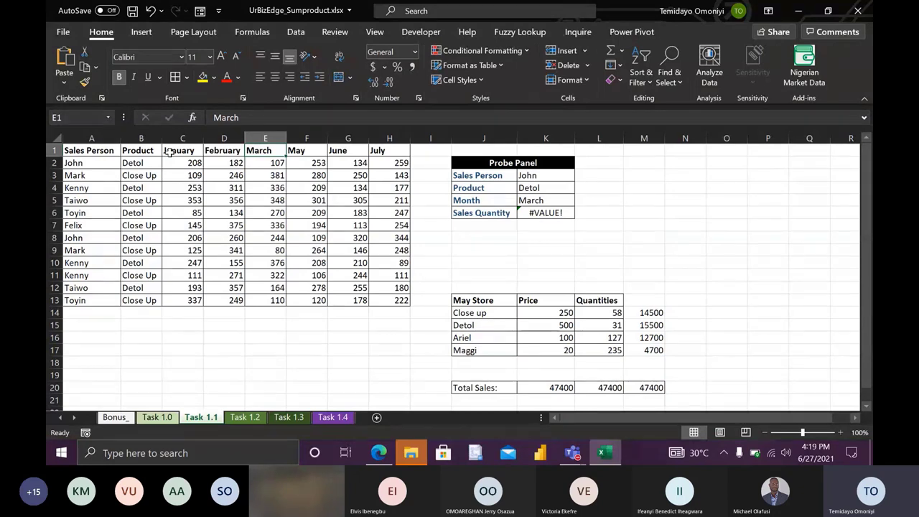
{"action": "left_click", "coordinate": [548, 214]}
{"action": "key", "text": "Delete"}
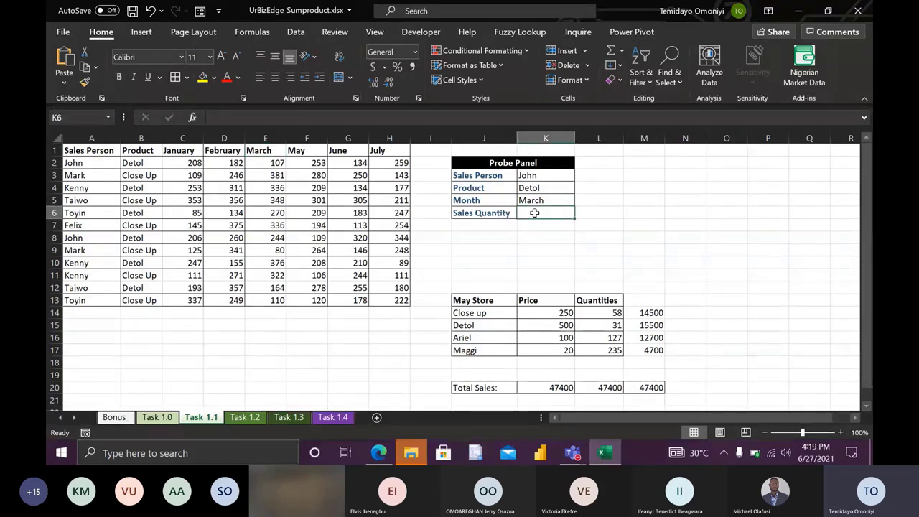
- In K6, start a SUMPRODUCT formula with the Sales Person test (A2:A13=K3)
{"action": "type", "text": "="}
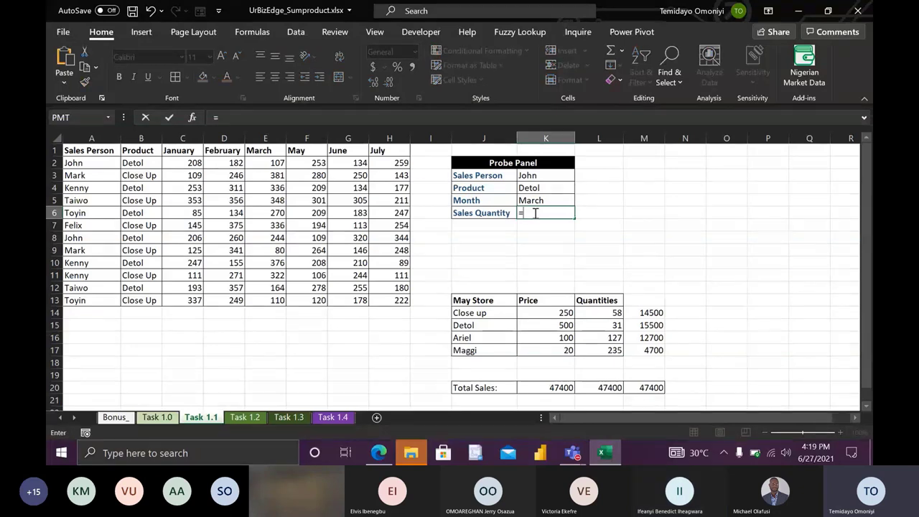
{"action": "type", "text": "sumpr"}
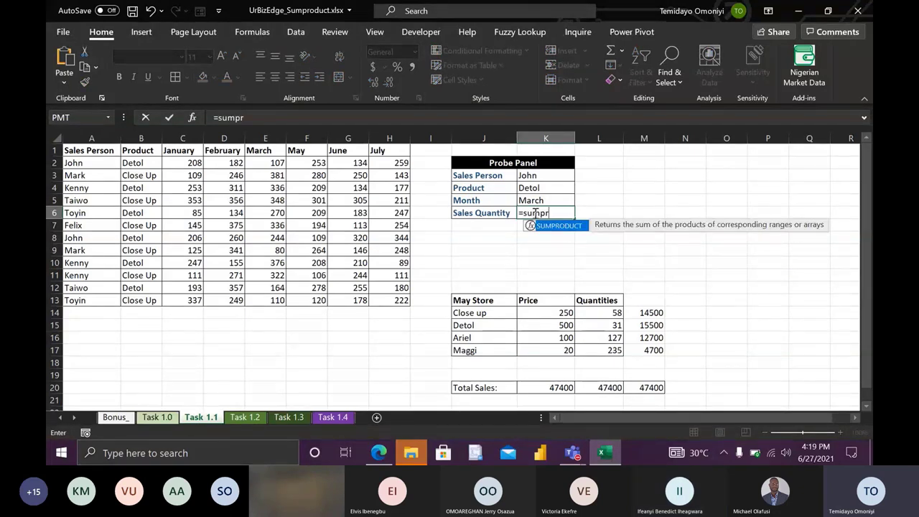
{"action": "key", "text": "Tab"}
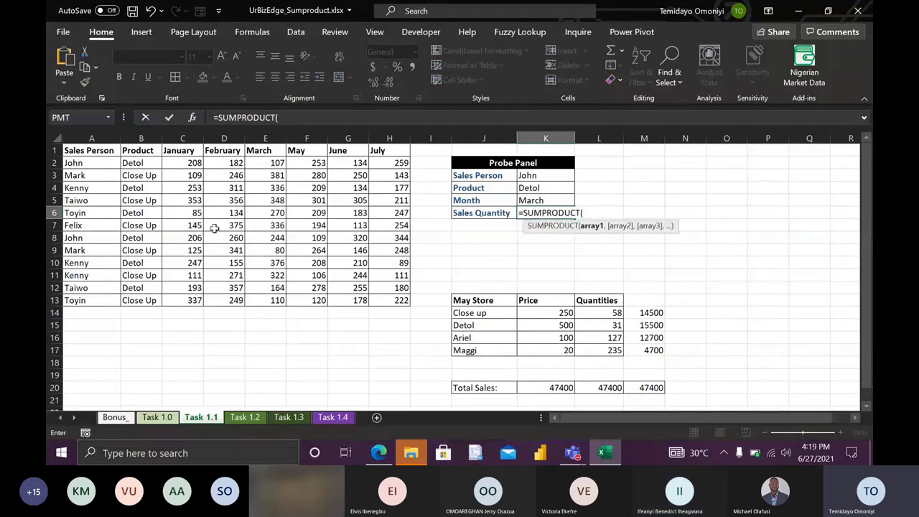
{"action": "left_click", "coordinate": [74, 163]}
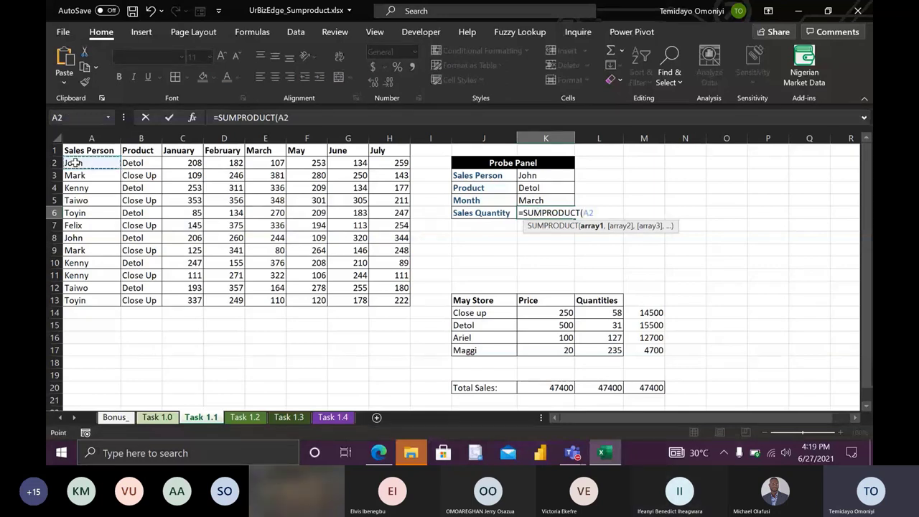
{"action": "key", "text": "ctrl+shift+Down"}
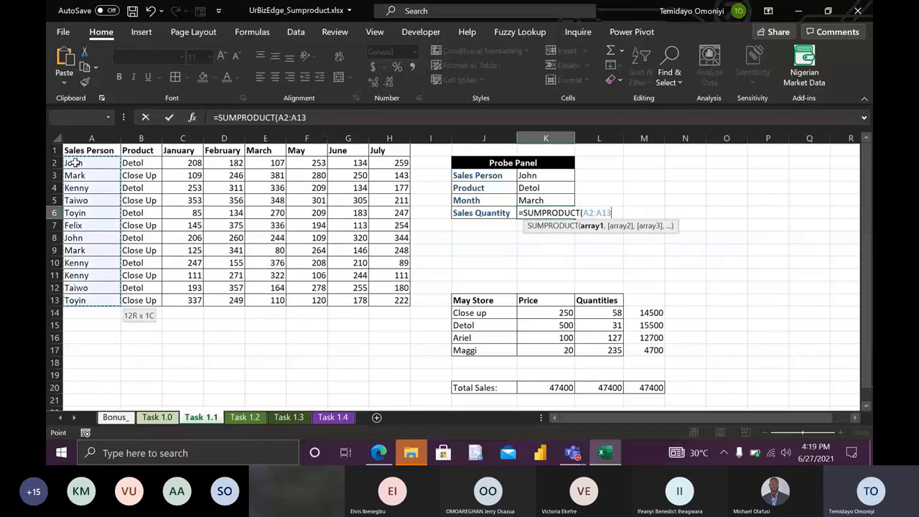
{"action": "type", "text": "="}
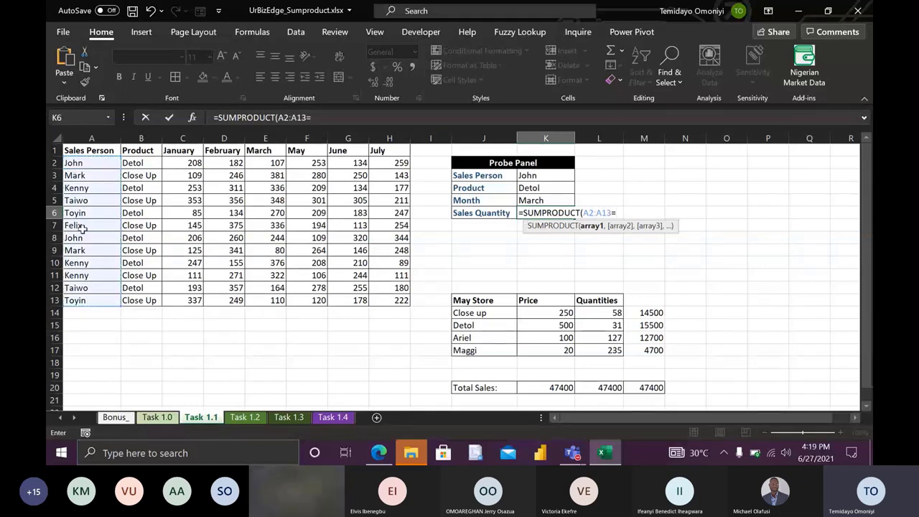
{"action": "left_click", "coordinate": [538, 175]}
{"action": "type", "text": ")"}
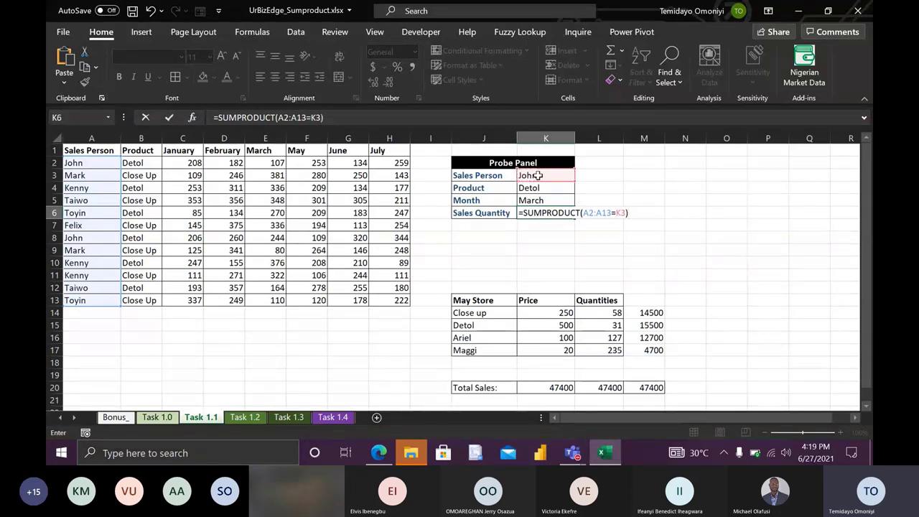
{"action": "type", "text": "*"}
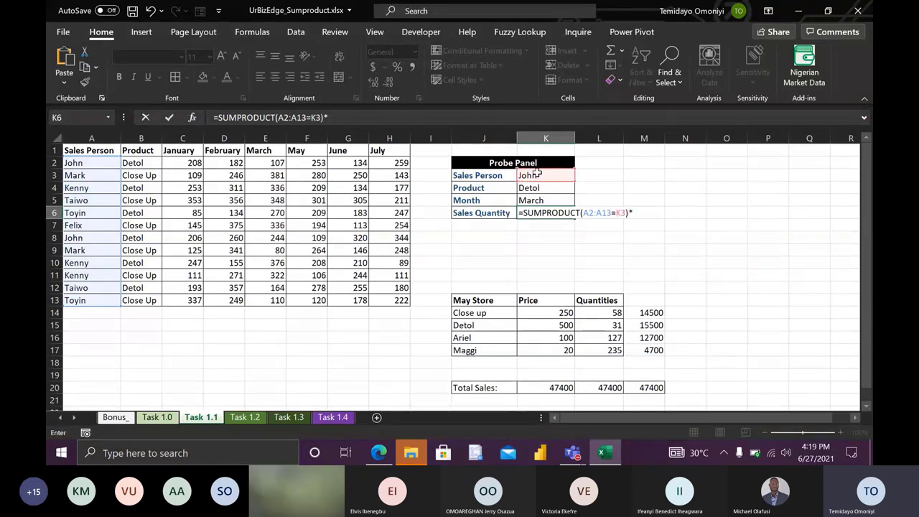
{"action": "type", "text": "("}
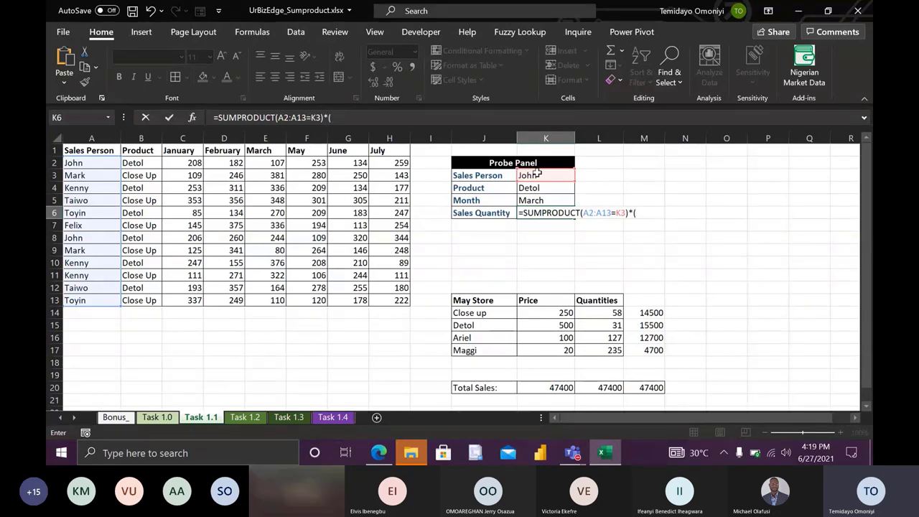
- Multiply in the Product test (B2:B13=K4)
{"action": "left_click", "coordinate": [138, 163]}
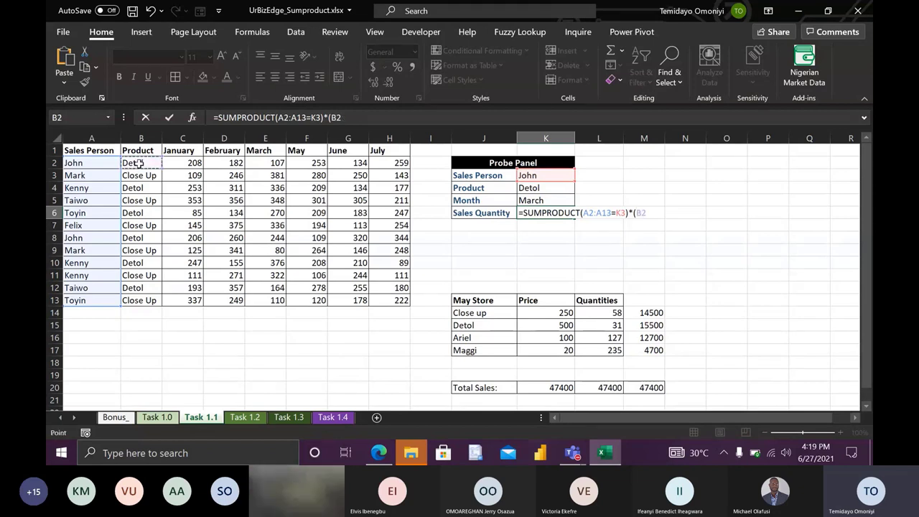
{"action": "key", "text": "ctrl+shift+Down"}
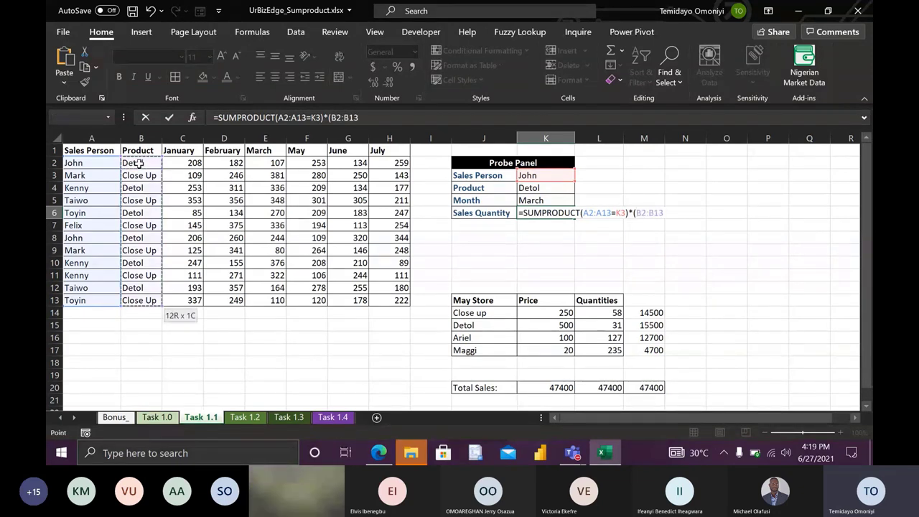
{"action": "type", "text": "="}
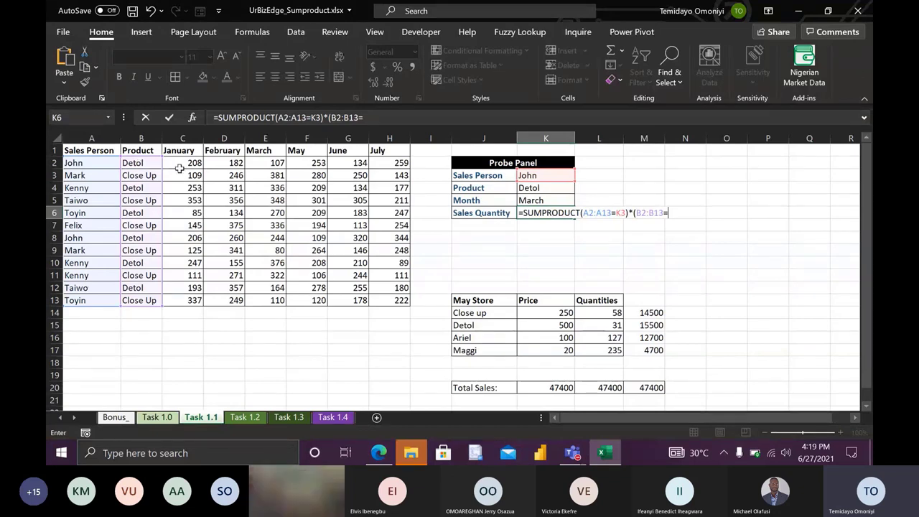
{"action": "left_click", "coordinate": [538, 188]}
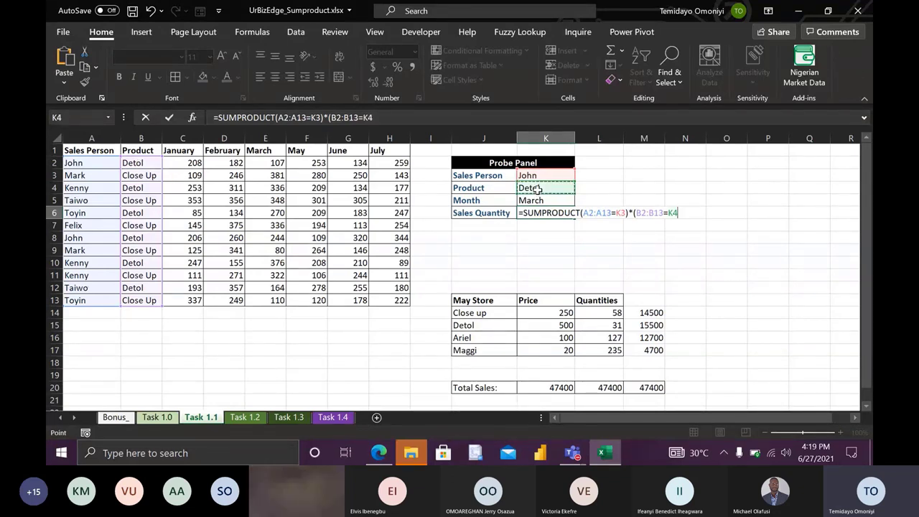
{"action": "type", "text": ")"}
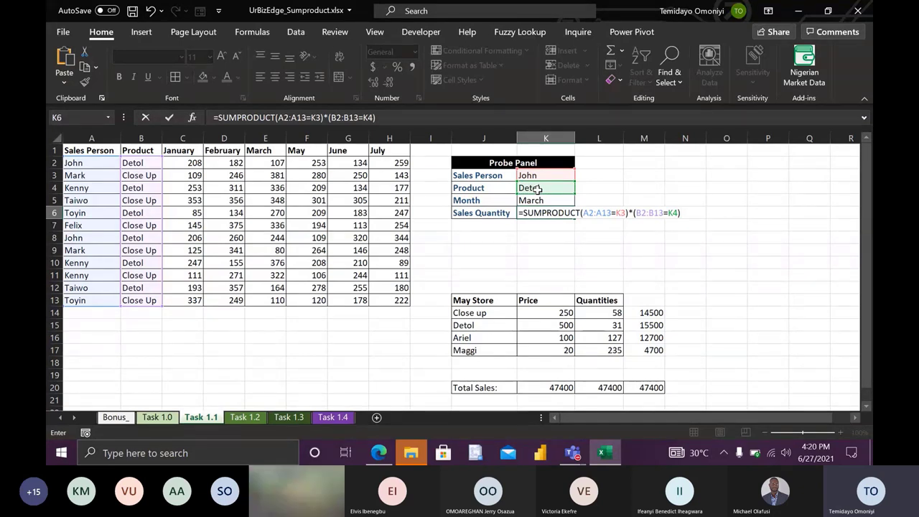
{"action": "type", "text": "*"}
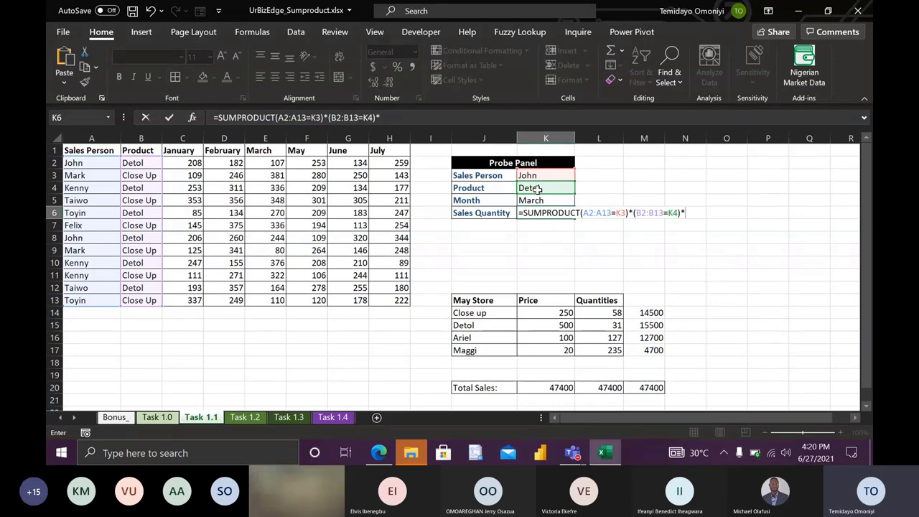
- Multiply in the Month test (C1:H1=K5)
{"action": "type", "text": "("}
{"action": "left_click_drag", "start_coordinate": [181, 149], "coordinate": [390, 151]}
{"action": "type", "text": "="}
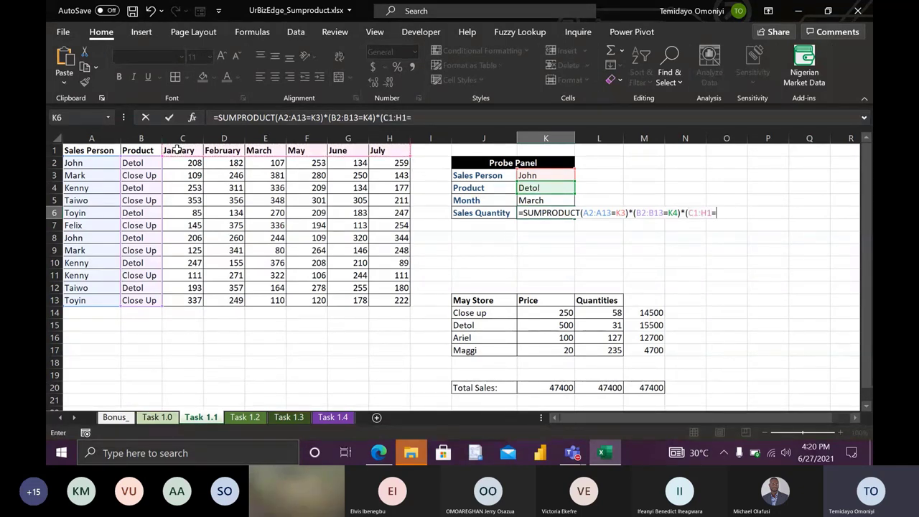
{"action": "left_click", "coordinate": [532, 201]}
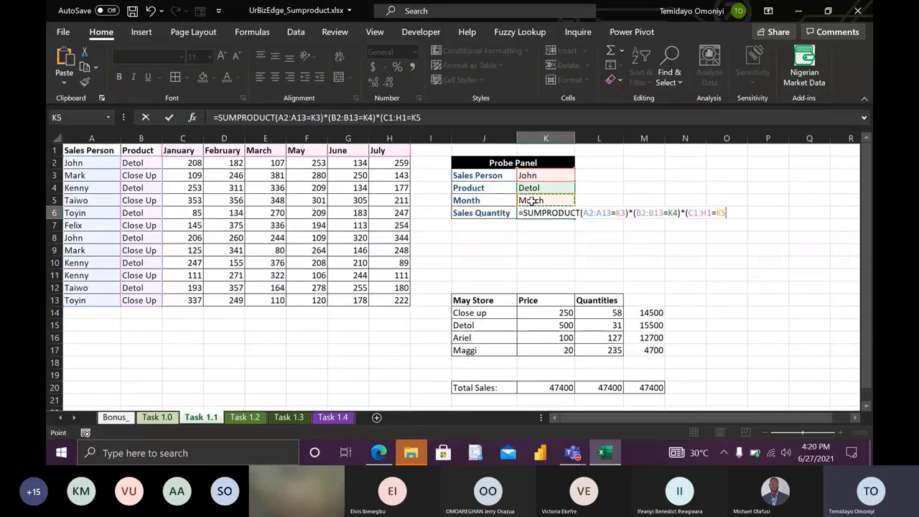
{"action": "type", "text": ")*("}
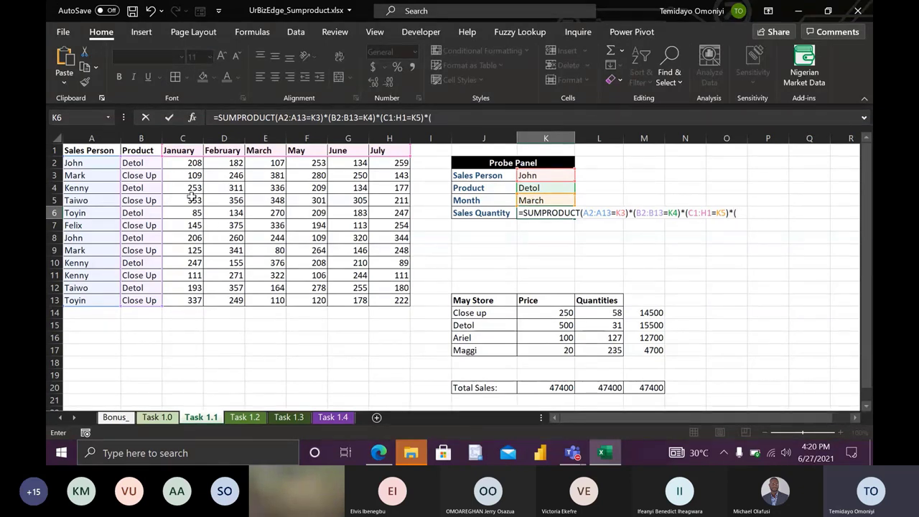
- Multiply by the figures C2:H13, fix the brackets, and commit the formula, returning 351
{"action": "left_click", "coordinate": [176, 163]}
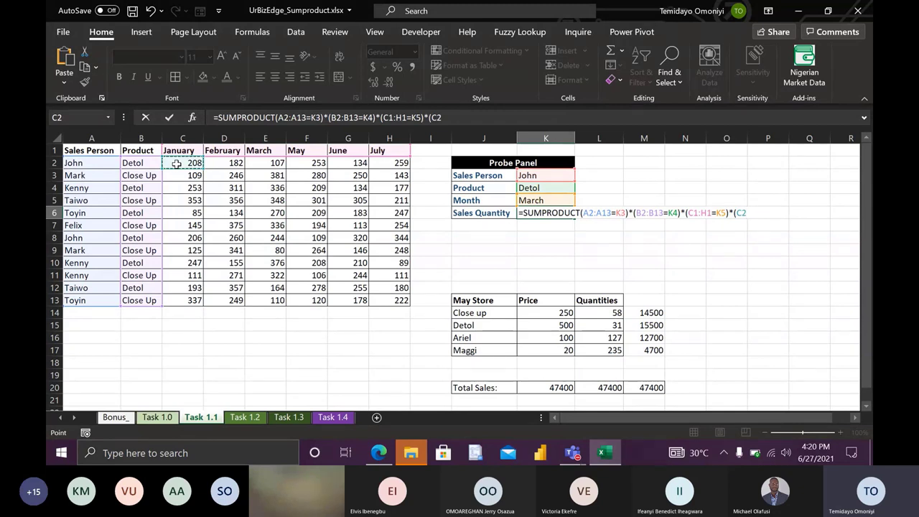
{"action": "key", "text": "ctrl+shift+Right"}
{"action": "key", "text": "ctrl+shift+Down"}
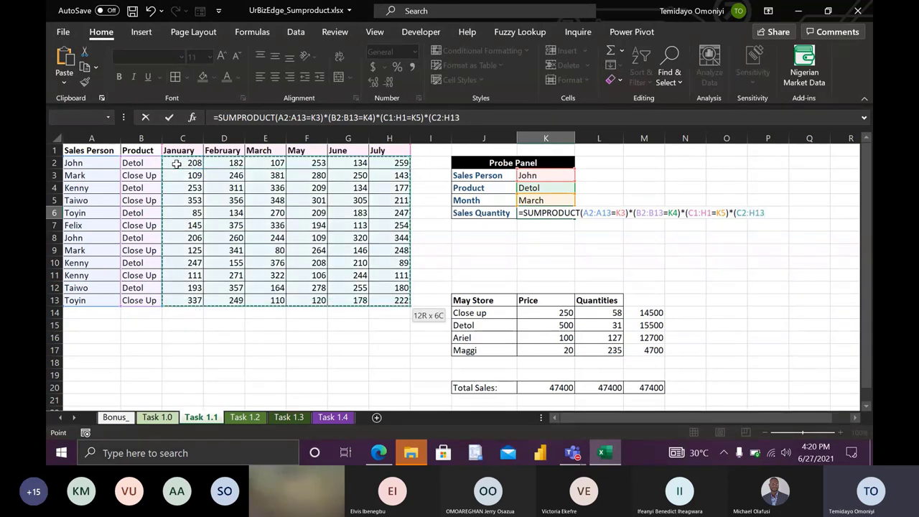
{"action": "type", "text": ")"}
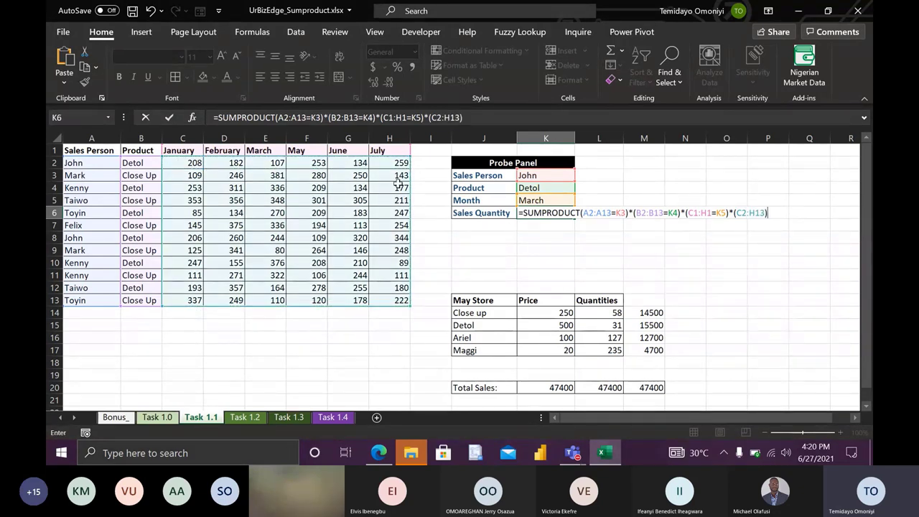
{"action": "left_click", "coordinate": [465, 117]}
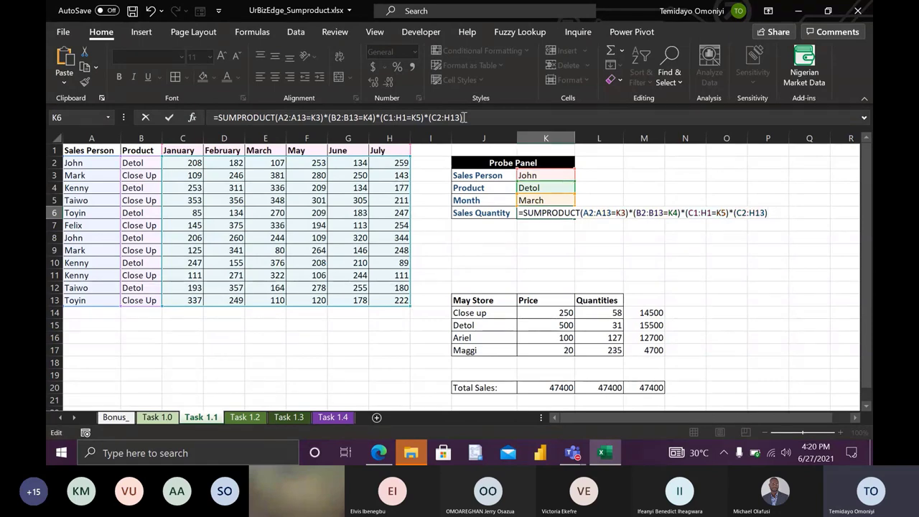
{"action": "type", "text": ")"}
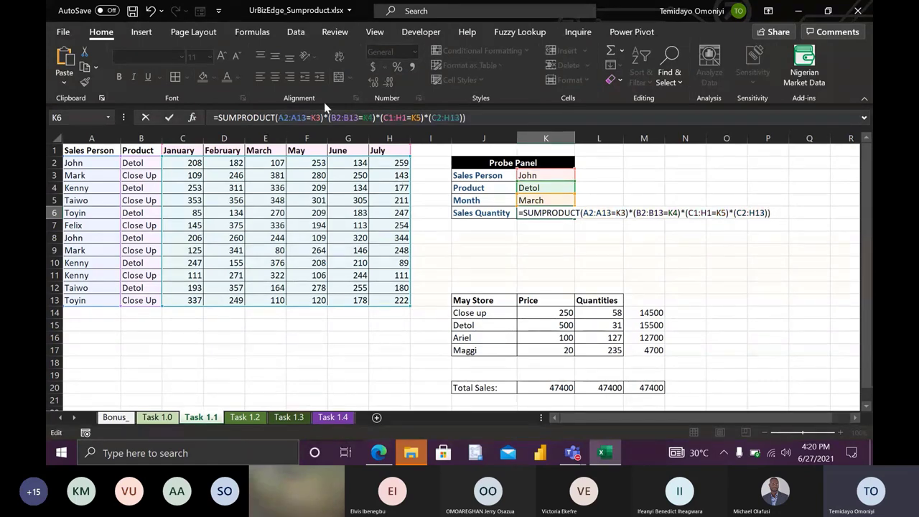
{"action": "left_click", "coordinate": [278, 117]}
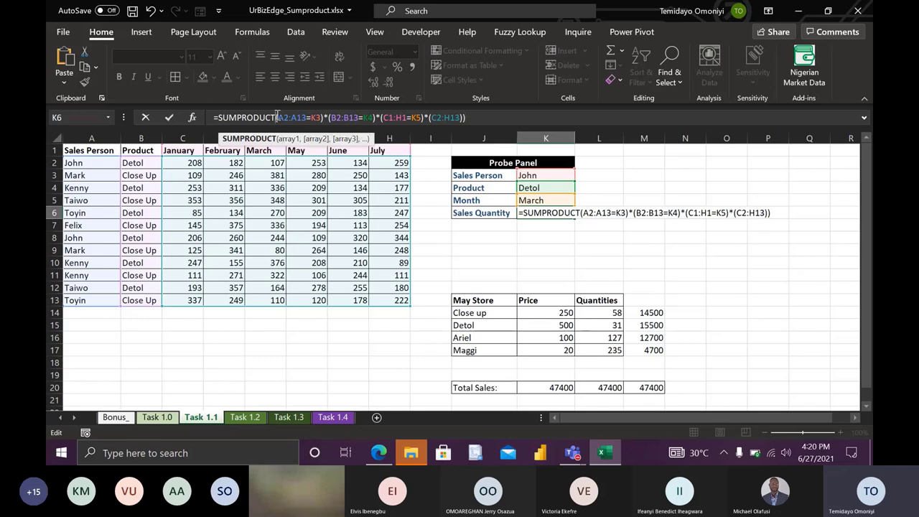
{"action": "type", "text": "("}
{"action": "key", "text": "Return"}
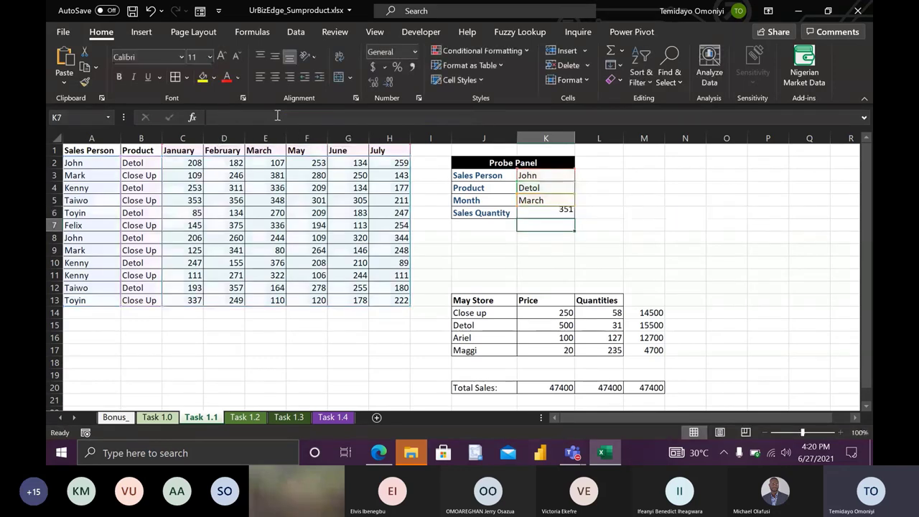
{"action": "left_click", "coordinate": [549, 214]}
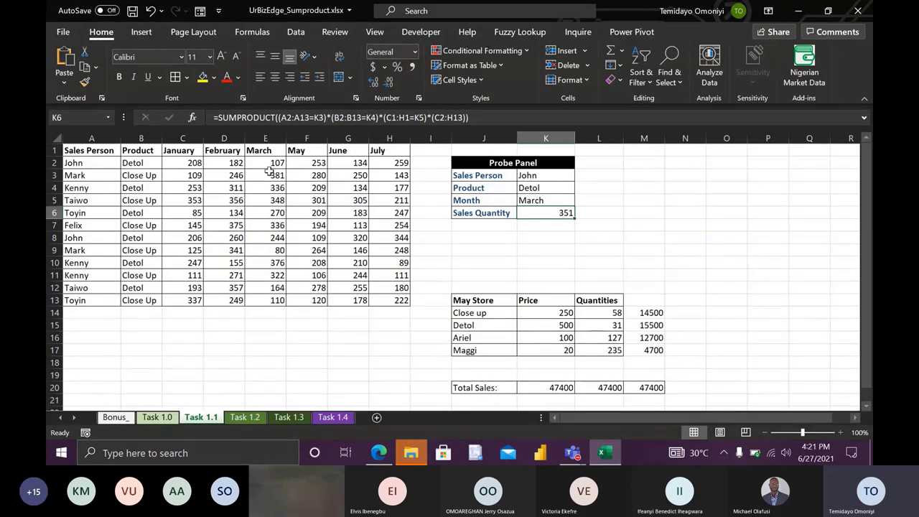
- Point E16 at E2 and E17 at E8 to check John's March figures, 107 and 244
{"action": "left_click", "coordinate": [256, 340]}
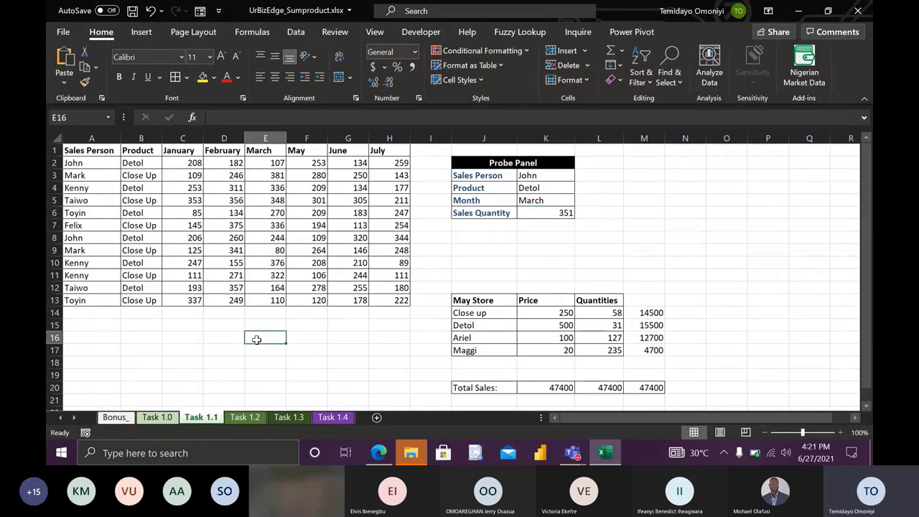
{"action": "type", "text": "="}
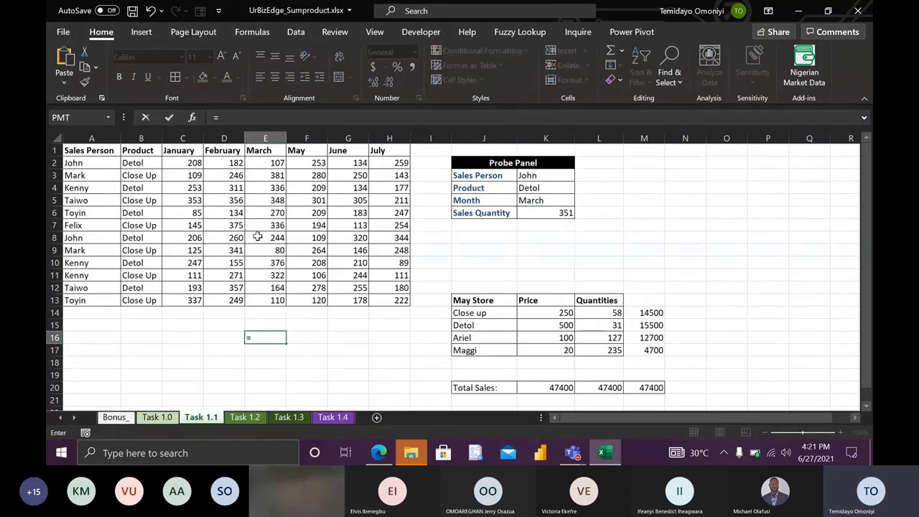
{"action": "left_click", "coordinate": [268, 162]}
{"action": "key", "text": "Return"}
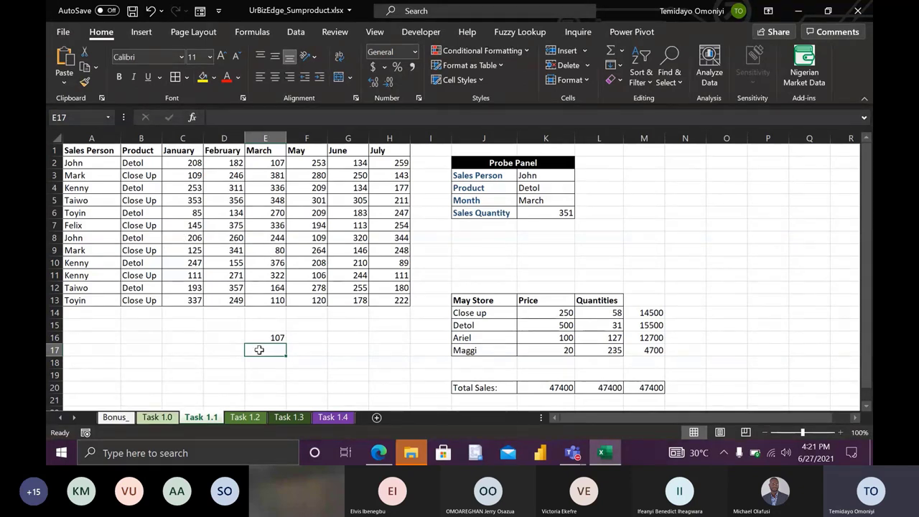
{"action": "type", "text": "="}
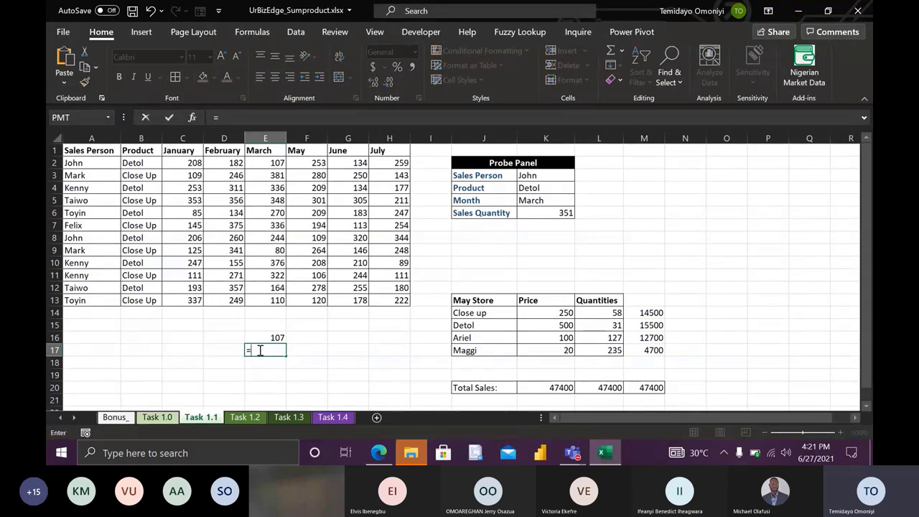
{"action": "left_click", "coordinate": [264, 237]}
{"action": "key", "text": "Return"}
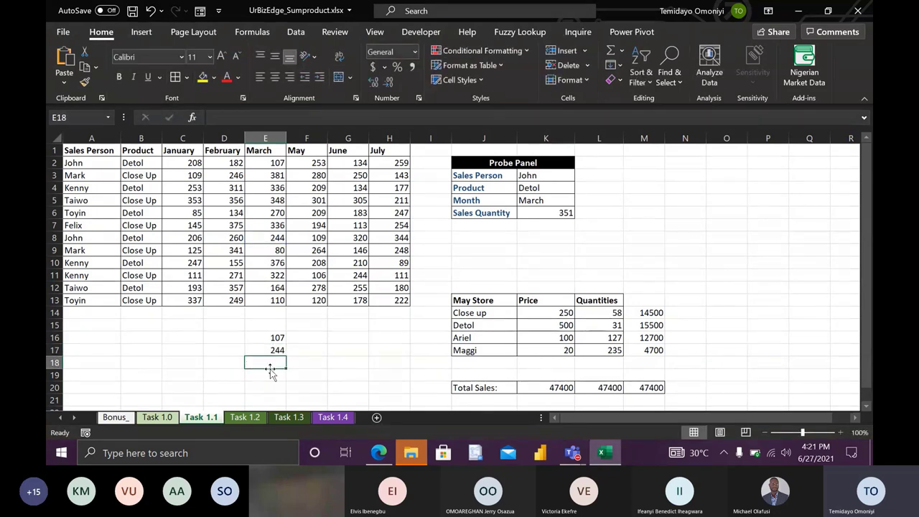
- Sum E16:E17 in E18 to confirm the 351 total
{"action": "type", "text": "=sum"}
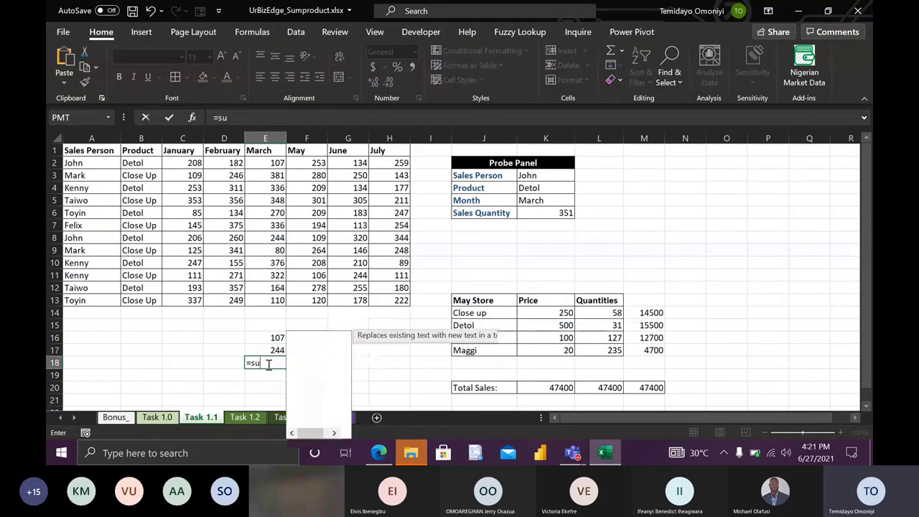
{"action": "key", "text": "Tab"}
{"action": "left_click", "coordinate": [273, 338]}
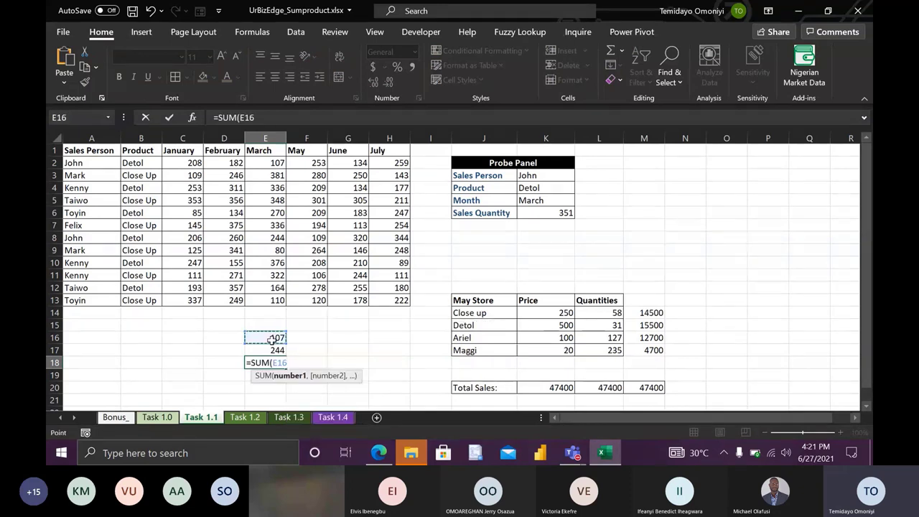
{"action": "left_click_drag", "start_coordinate": [273, 340], "coordinate": [274, 350]}
{"action": "key", "text": "Return"}
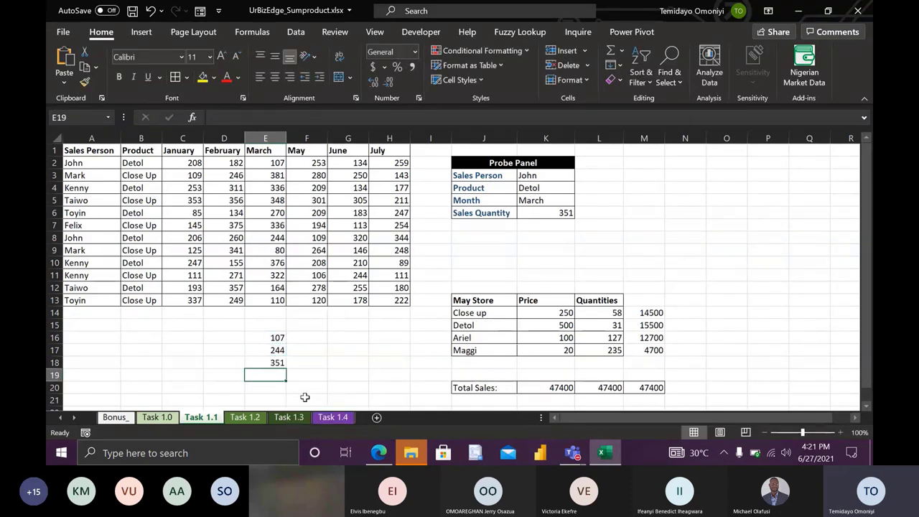
{"action": "left_click", "coordinate": [273, 362]}
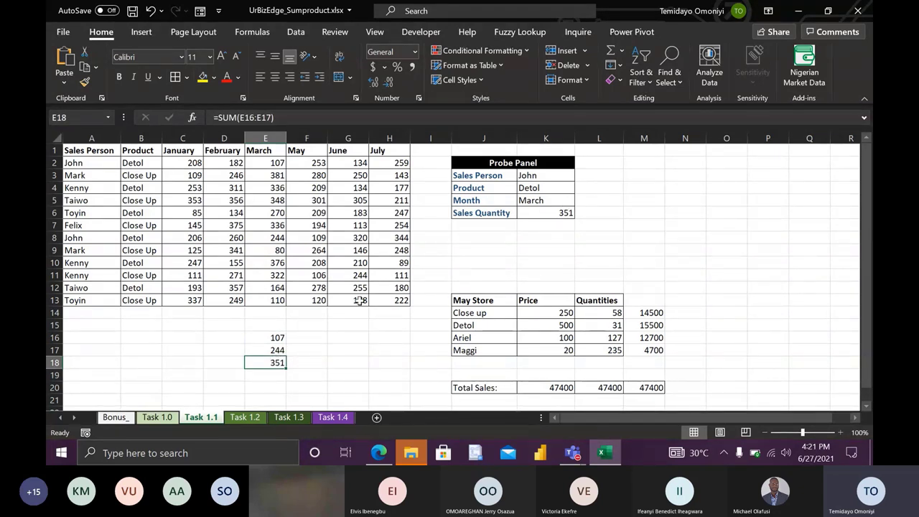
- Delete the check values in E16:E18, then review the K6 formula
{"action": "left_click", "coordinate": [266, 338]}
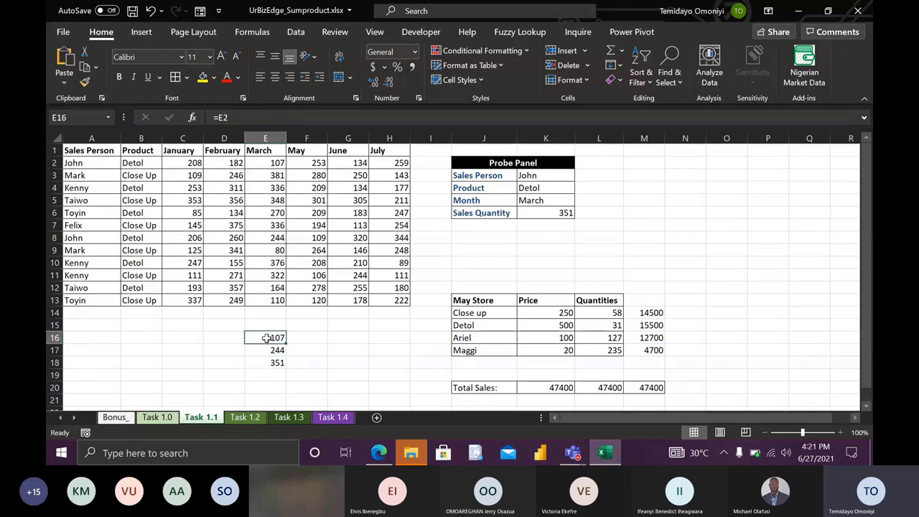
{"action": "key", "text": "shift+Down"}
{"action": "key", "text": "shift+Down"}
{"action": "key", "text": "Delete"}
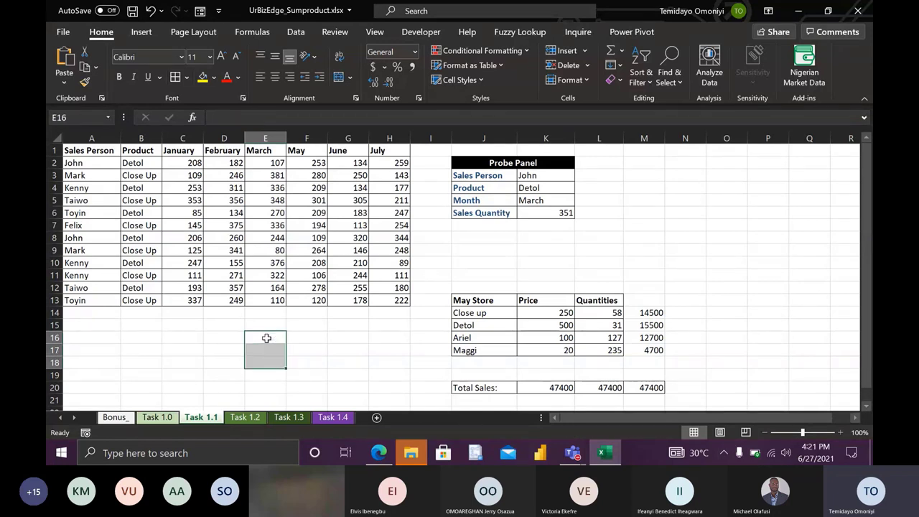
{"action": "left_click", "coordinate": [538, 215]}
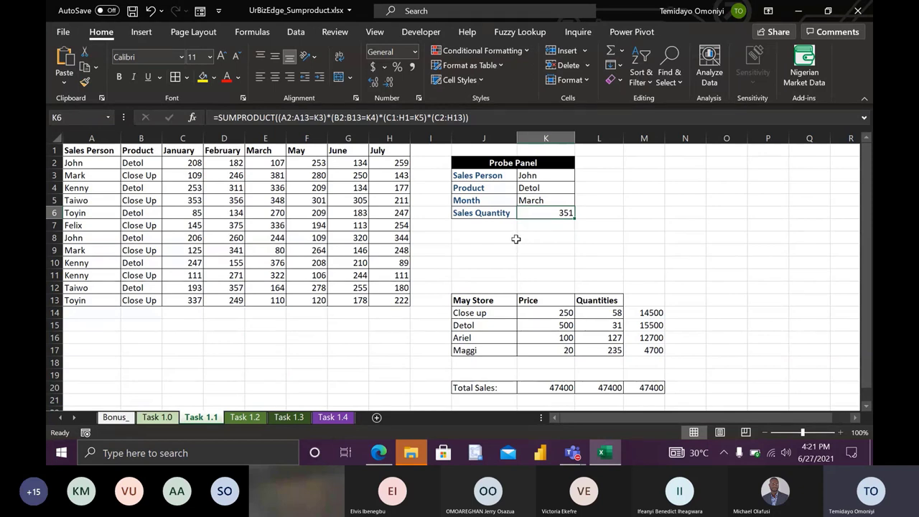
{"action": "left_click", "coordinate": [532, 239]}
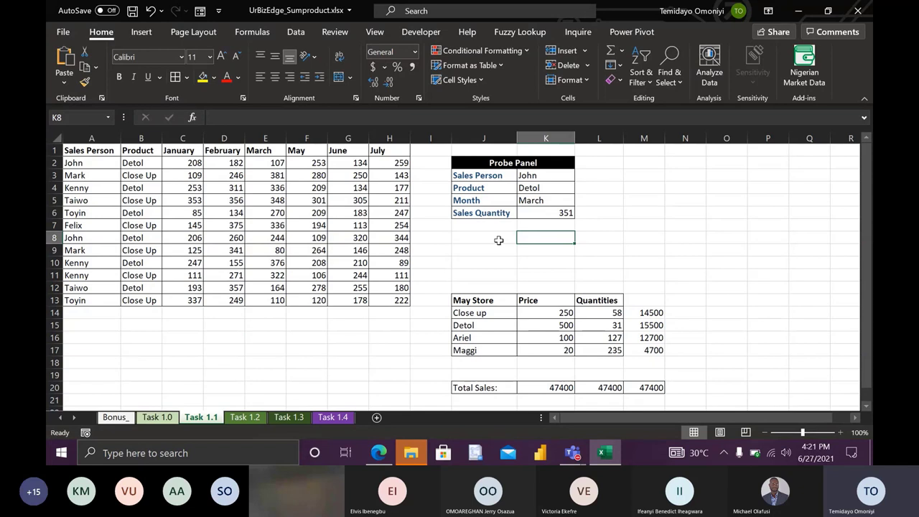
- Enter =FORMULATEXT(K6) in J8 to show the Sales Quantity formula as text
{"action": "left_click", "coordinate": [498, 239]}
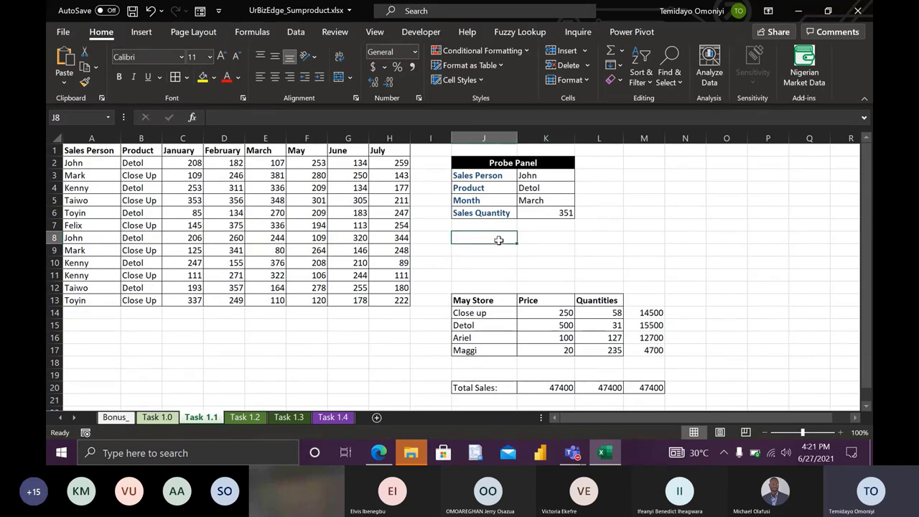
{"action": "type", "text": "=for"}
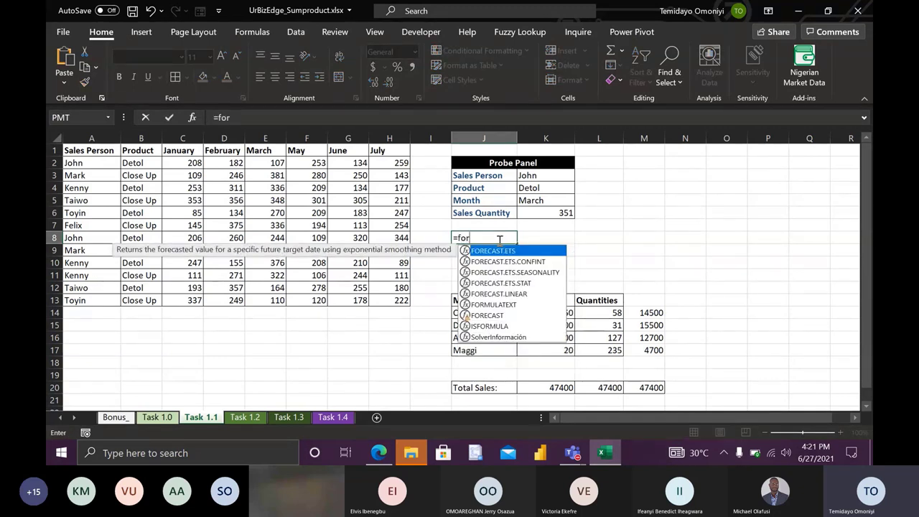
{"action": "key", "text": "Down"}
{"action": "key", "text": "Down"}
{"action": "key", "text": "Down"}
{"action": "key", "text": "Down"}
{"action": "key", "text": "Down"}
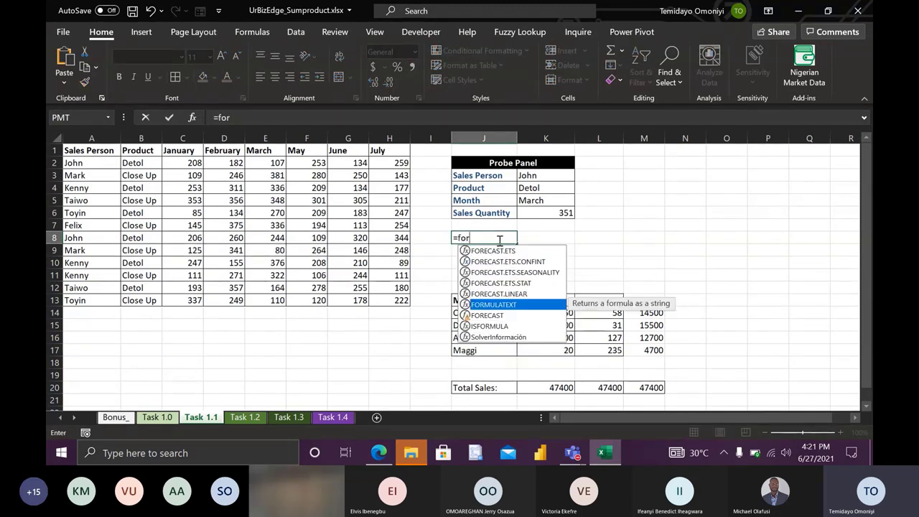
{"action": "key", "text": "Tab"}
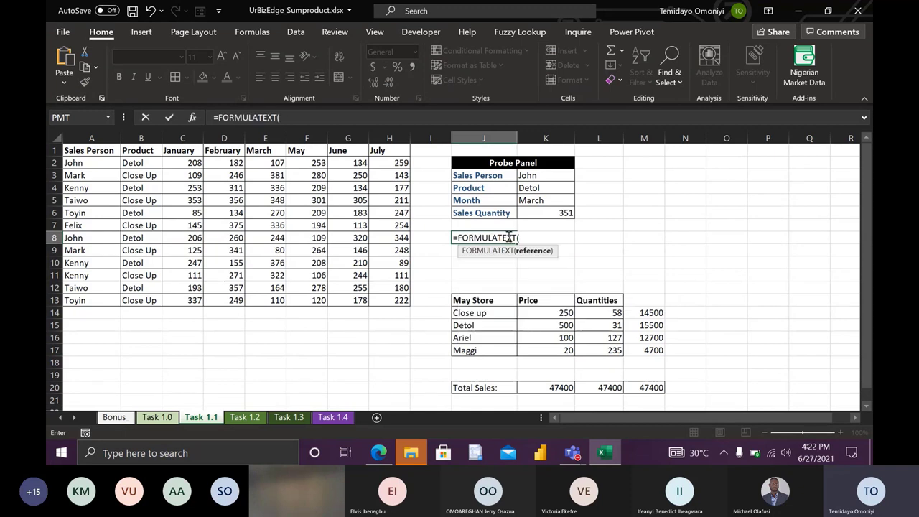
{"action": "left_click", "coordinate": [544, 212]}
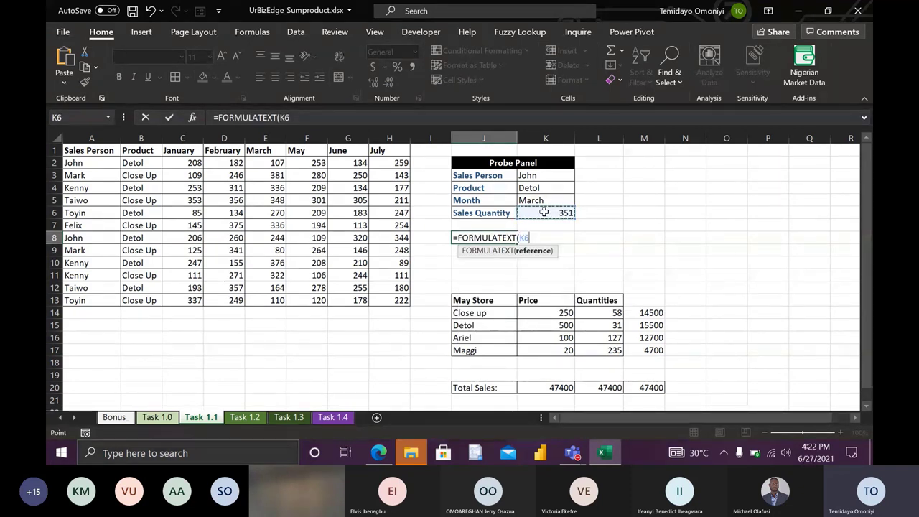
{"action": "type", "text": ")"}
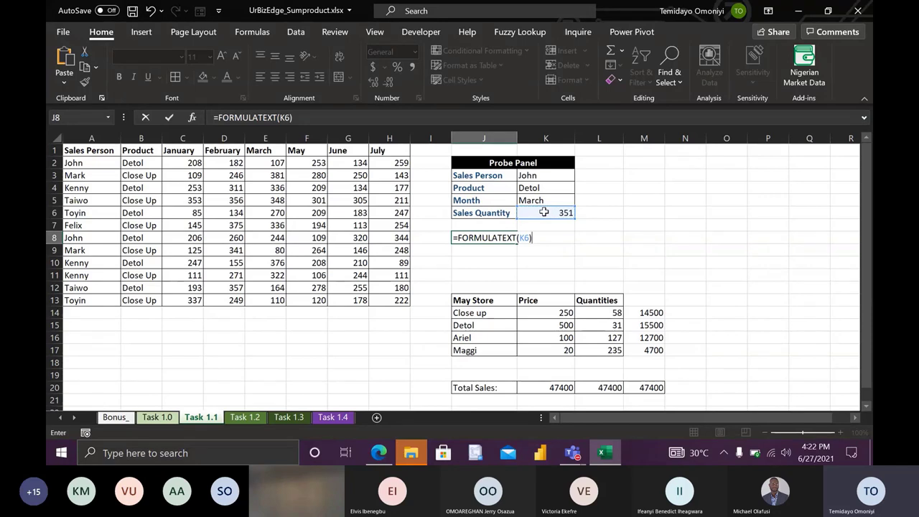
{"action": "key", "text": "Return"}
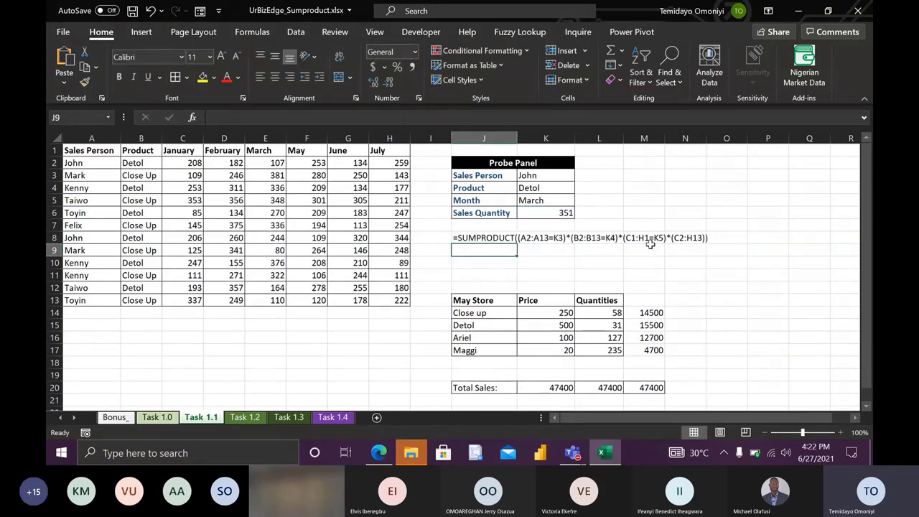
{"action": "left_click", "coordinate": [549, 212]}
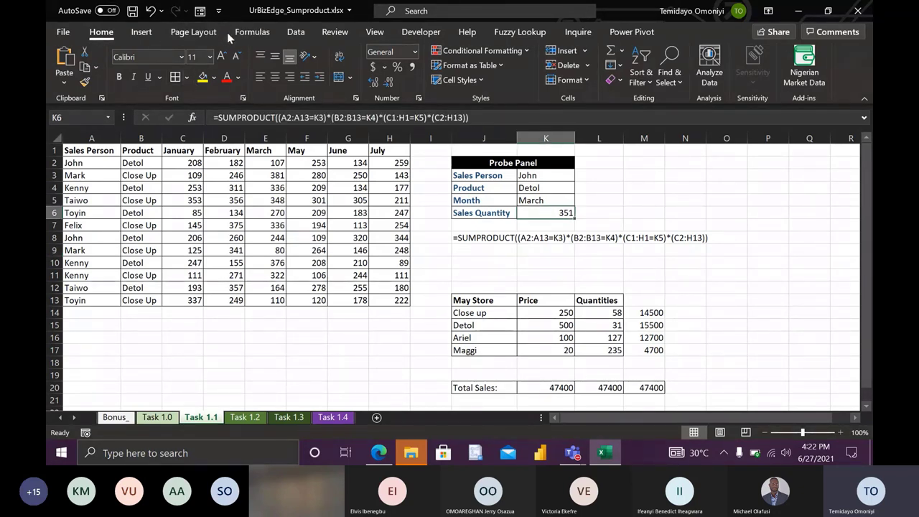
- Trace K6's precedents, remove the arrows, then start Evaluate Formula and move its dialog
{"action": "left_click", "coordinate": [250, 35]}
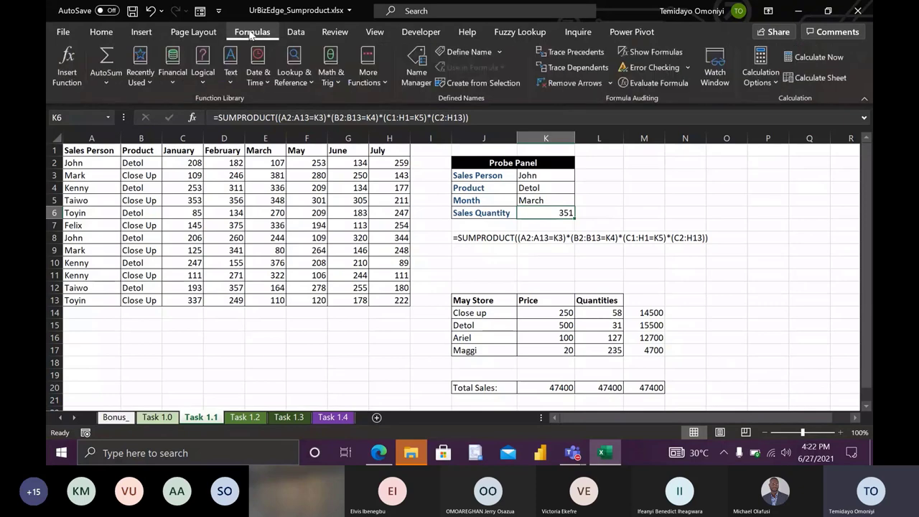
{"action": "left_click", "coordinate": [555, 55]}
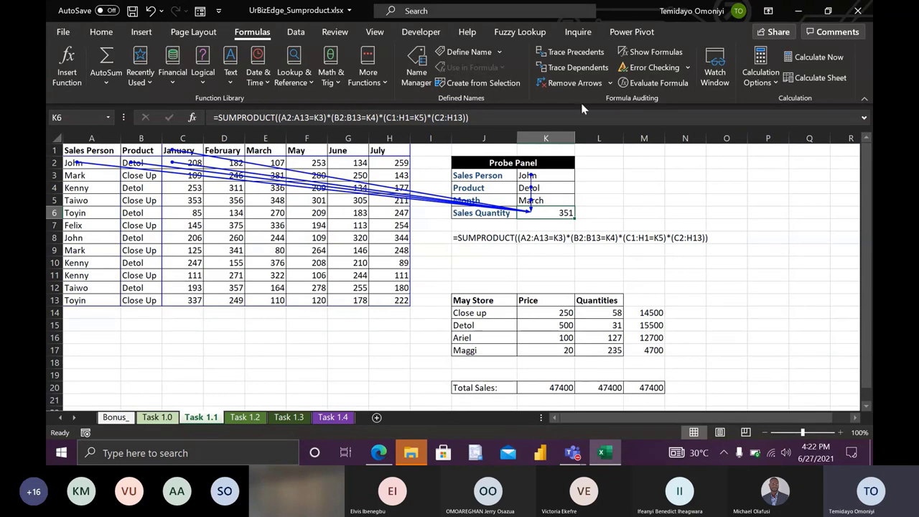
{"action": "left_click", "coordinate": [572, 82]}
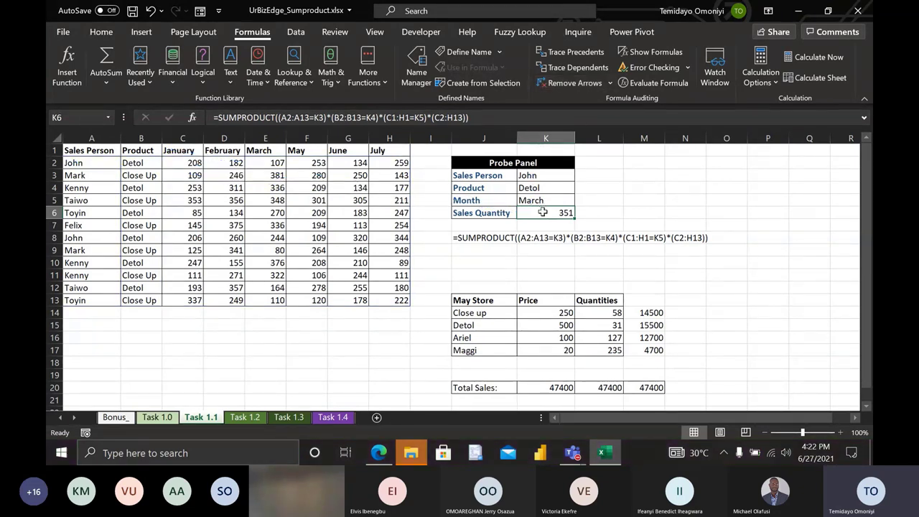
{"action": "left_click", "coordinate": [646, 88]}
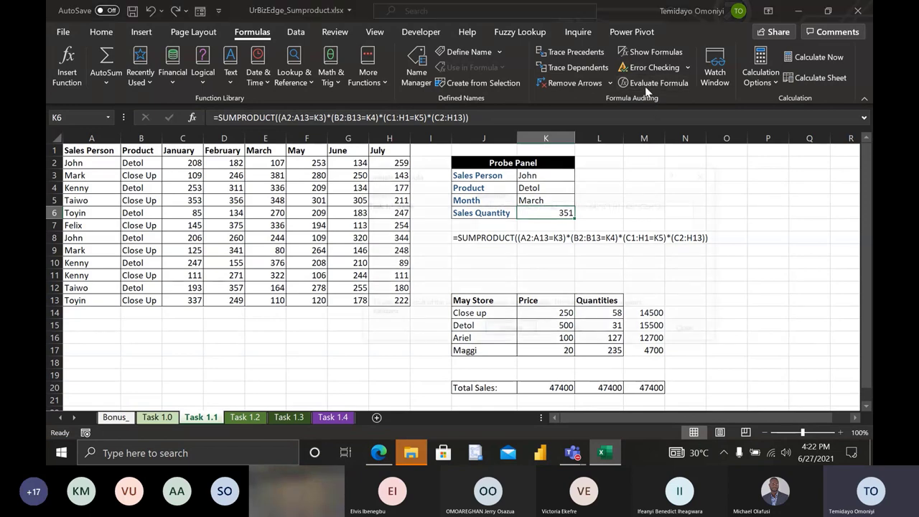
{"action": "left_click_drag", "start_coordinate": [521, 165], "coordinate": [338, 106]}
- Launch Windows Magnifier via a 'mag' search and move the Evaluate Formula dialog down-right
{"action": "left_click", "coordinate": [169, 452]}
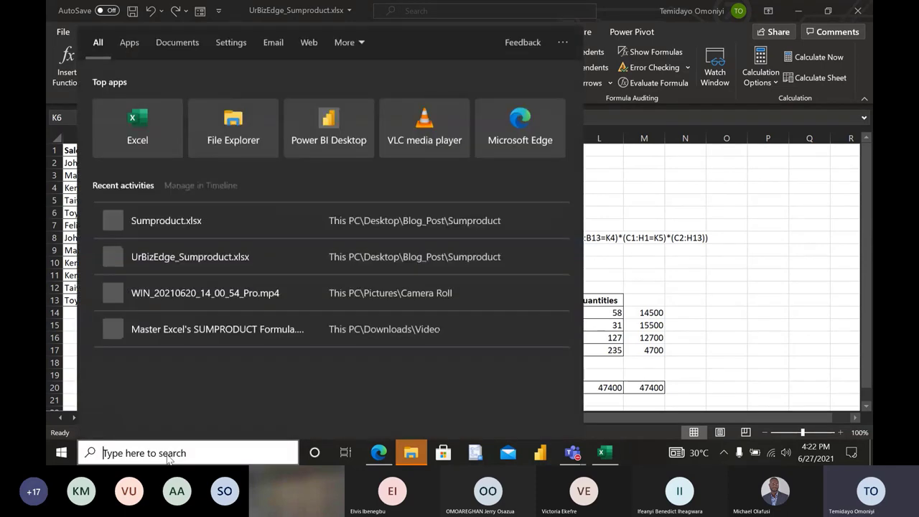
{"action": "type", "text": "mag"}
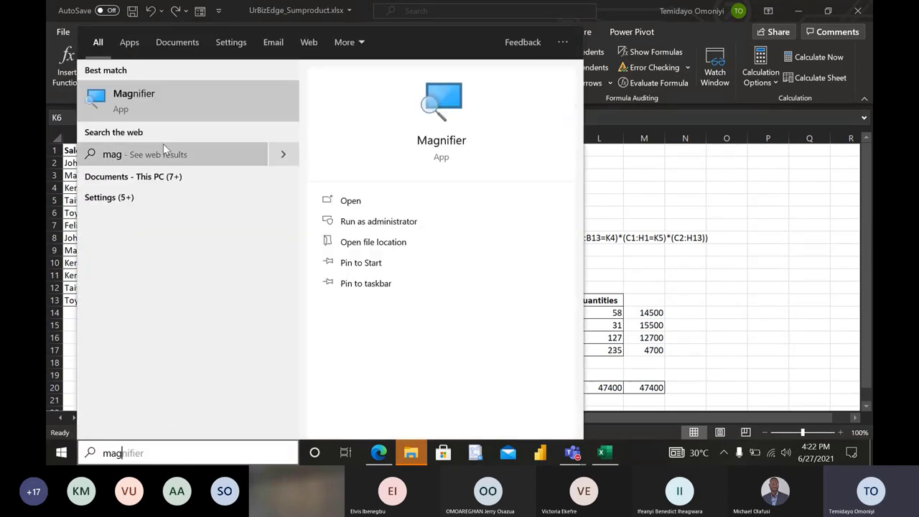
{"action": "left_click", "coordinate": [153, 104]}
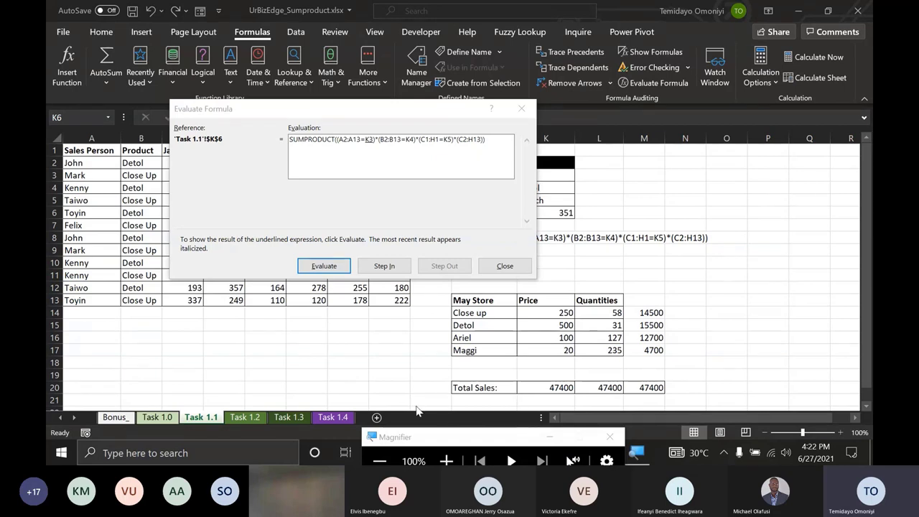
{"action": "left_click", "coordinate": [303, 181]}
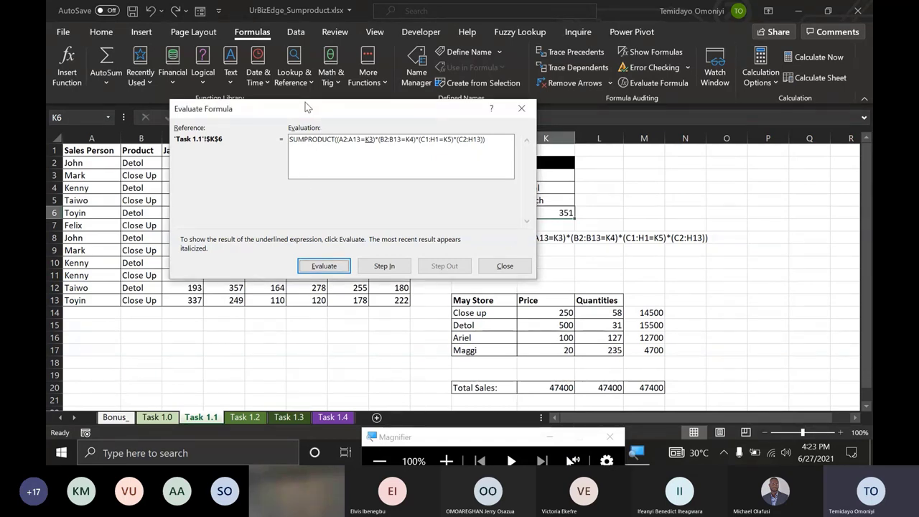
{"action": "left_click_drag", "start_coordinate": [307, 110], "coordinate": [514, 220]}
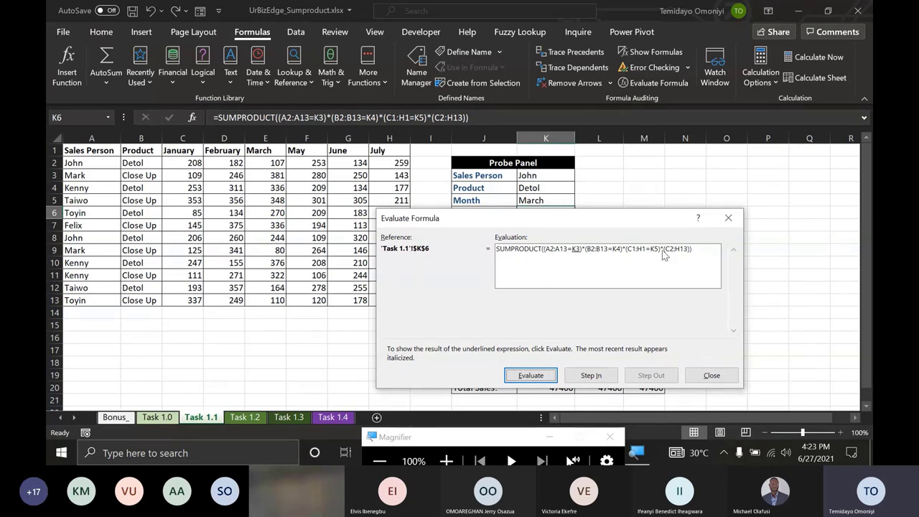
- Evaluate A2:A13=K3 into a TRUE/FALSE array with TRUE at positions 1 and 7, zooming to 200%
{"action": "left_click", "coordinate": [530, 375]}
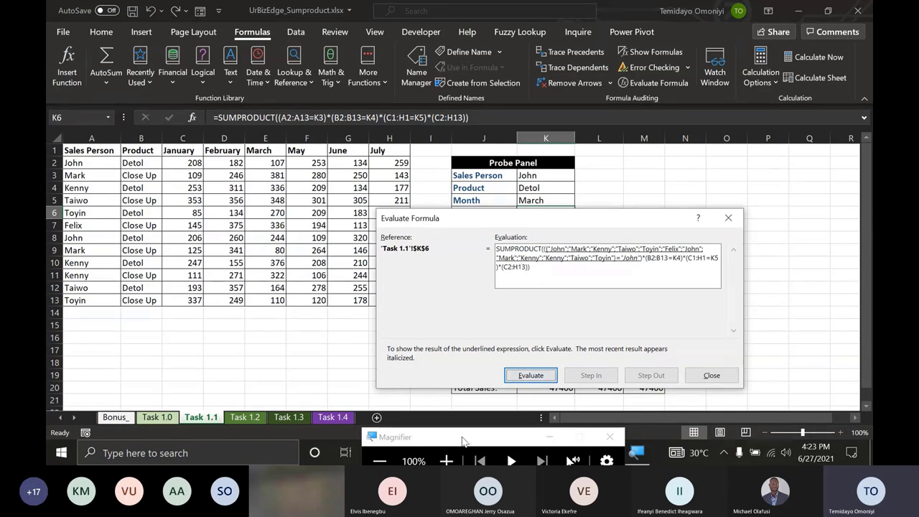
{"action": "left_click", "coordinate": [447, 460]}
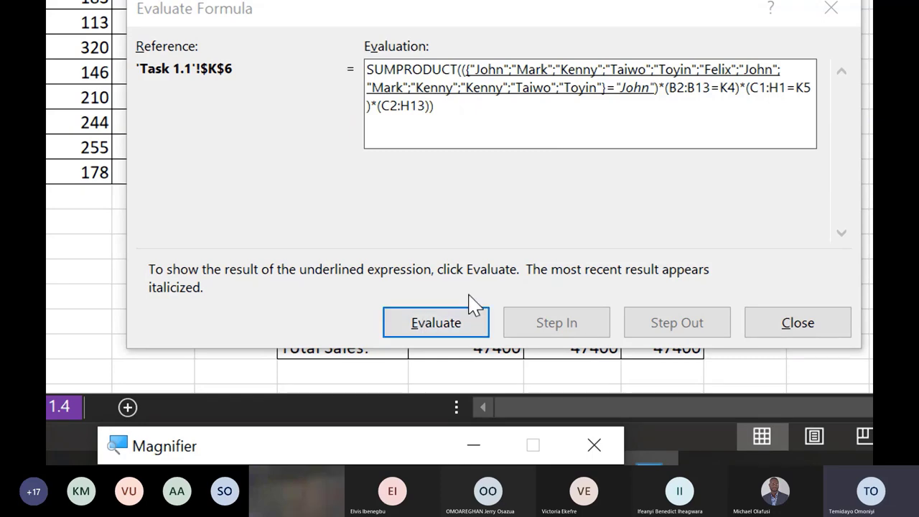
{"action": "left_click", "coordinate": [439, 324]}
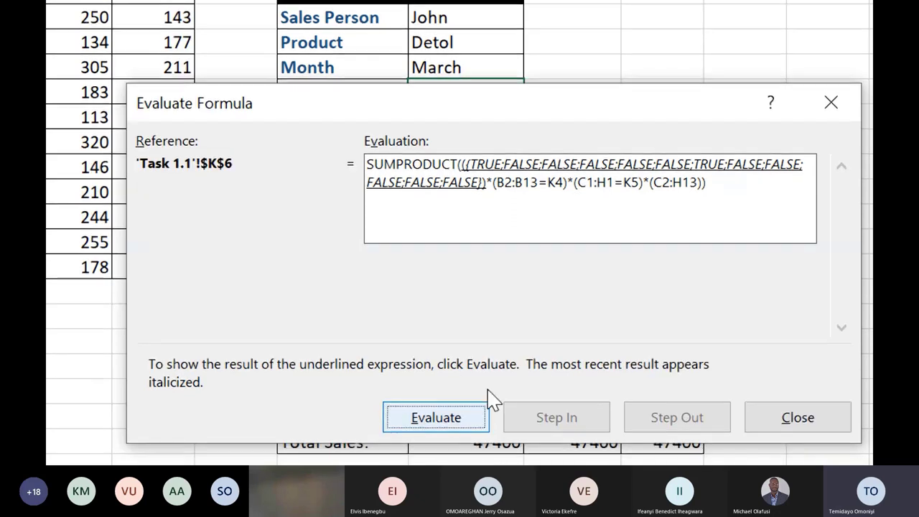
- Evaluate B2:B13=K4 into an array with TRUE at every odd position for Detol
{"action": "left_click", "coordinate": [437, 420]}
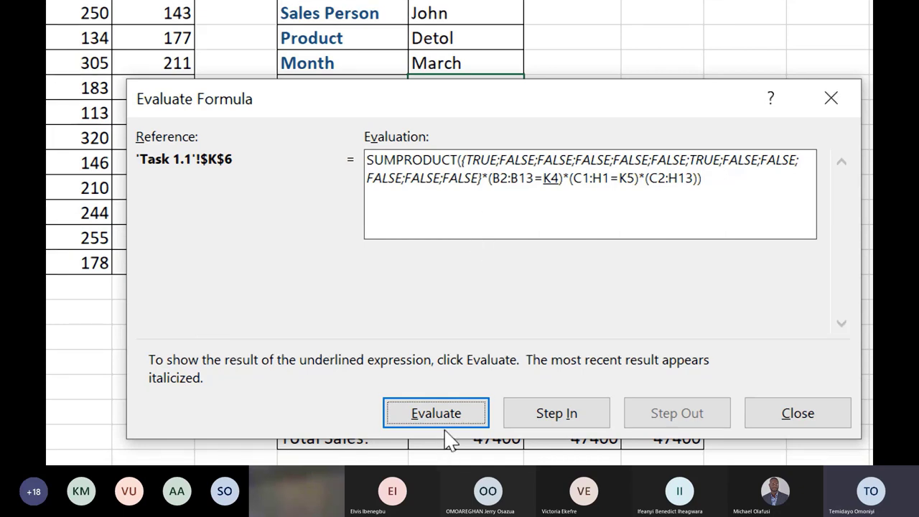
{"action": "left_click", "coordinate": [444, 423]}
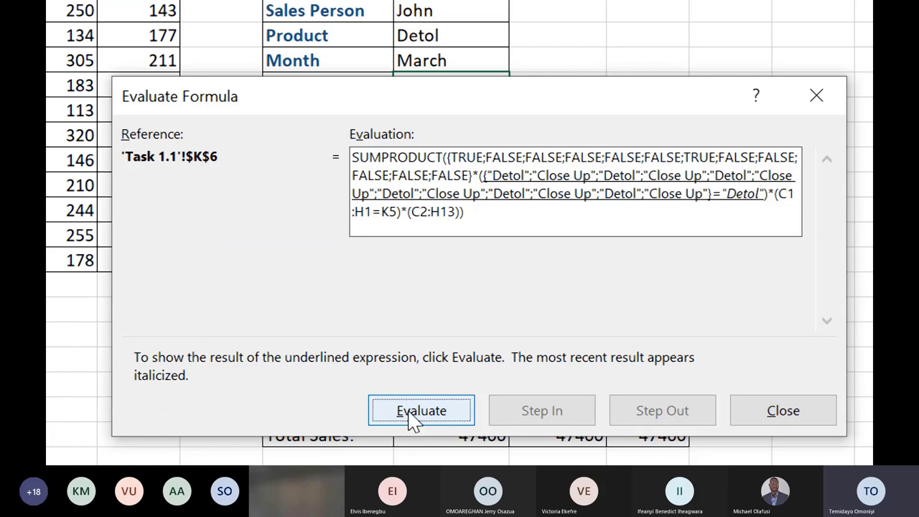
{"action": "left_click", "coordinate": [411, 421]}
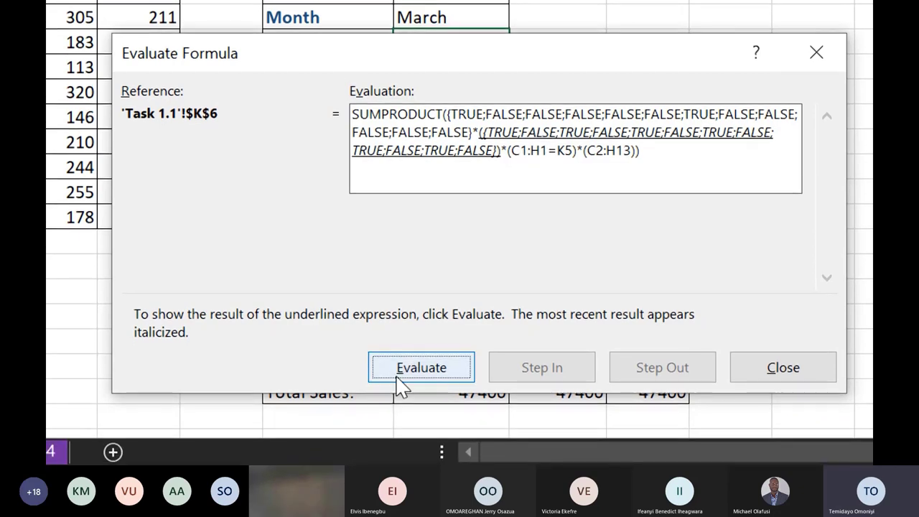
{"action": "left_click", "coordinate": [406, 415]}
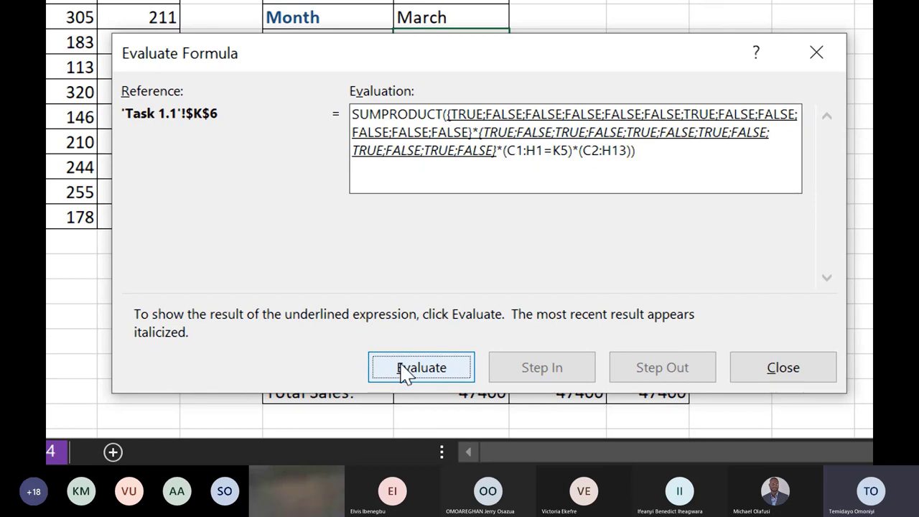
- Resolve the March month test and combine arrays into a 0/1 grid with two 1s, then close evaluation
{"action": "left_click", "coordinate": [402, 368]}
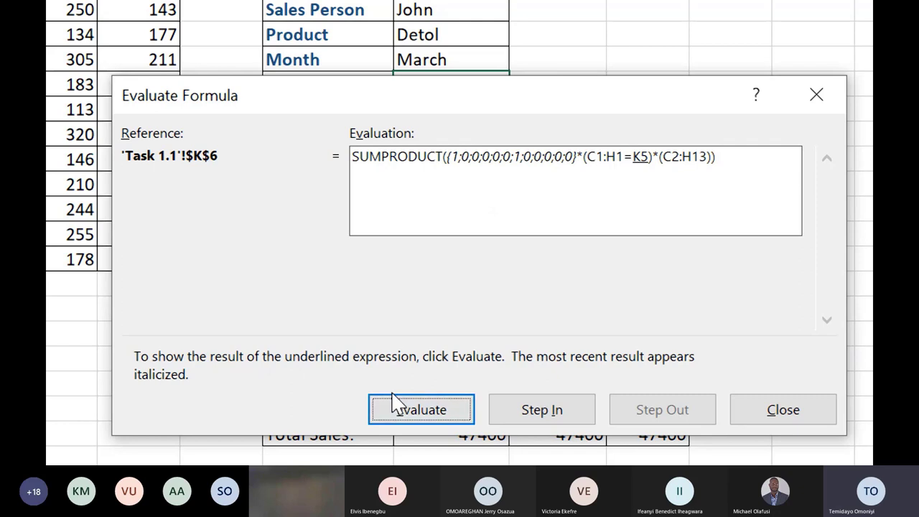
{"action": "left_click", "coordinate": [420, 415]}
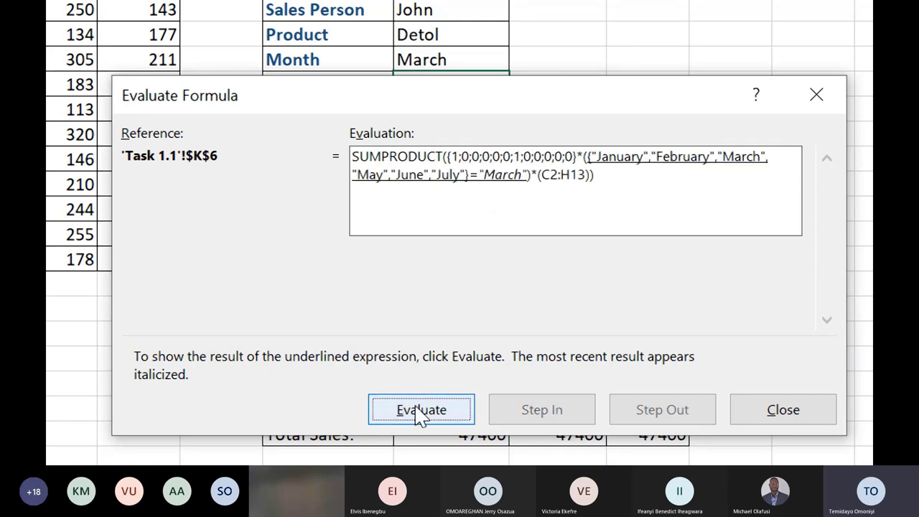
{"action": "left_click", "coordinate": [420, 415]}
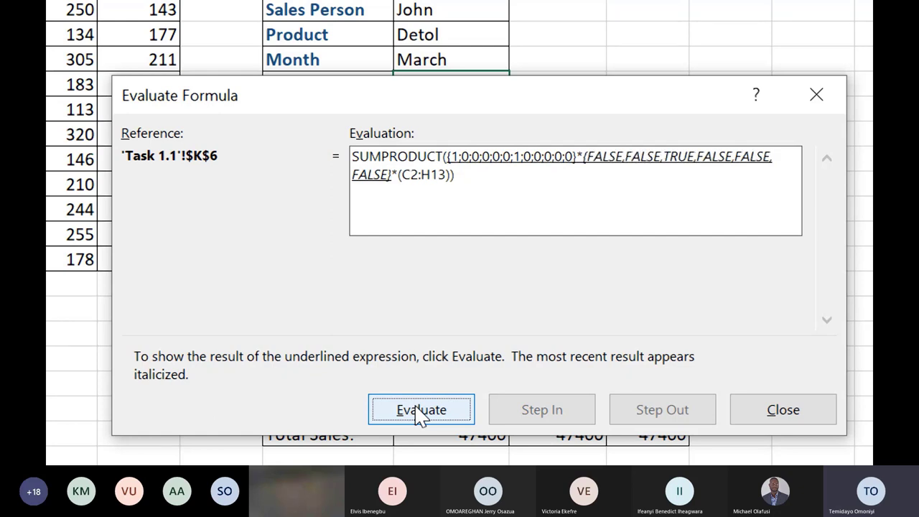
{"action": "left_click", "coordinate": [420, 414]}
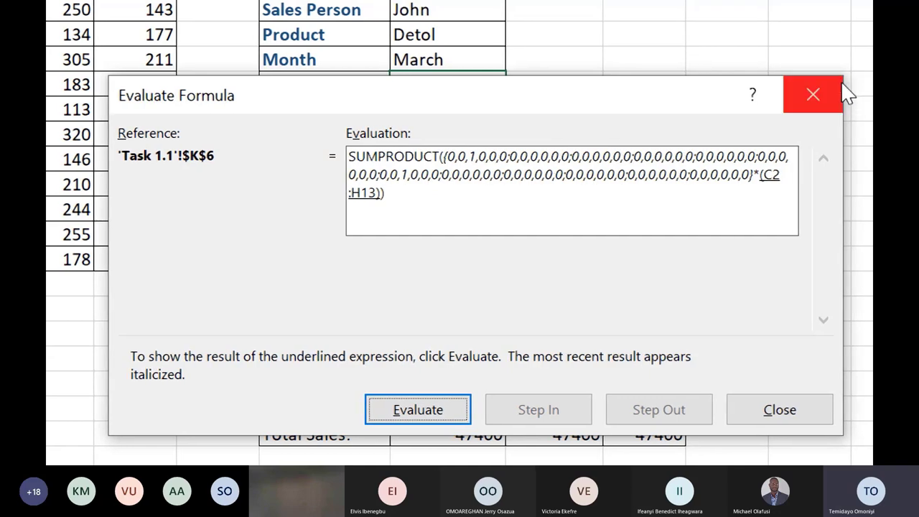
{"action": "left_click", "coordinate": [812, 85]}
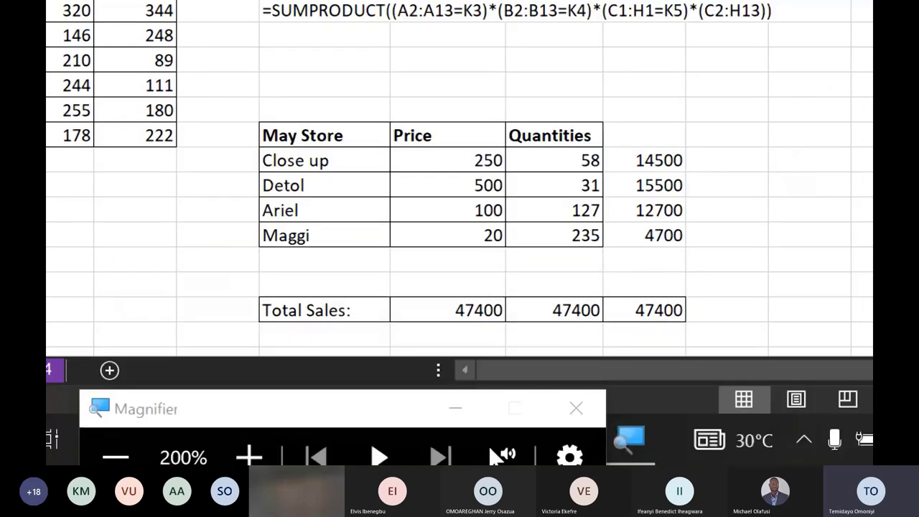
{"action": "left_click", "coordinate": [115, 457]}
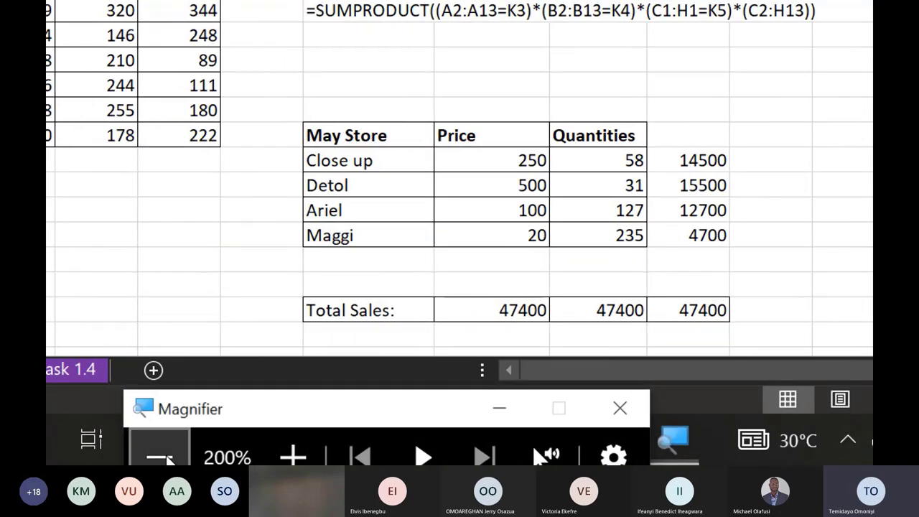
{"action": "left_click", "coordinate": [207, 460]}
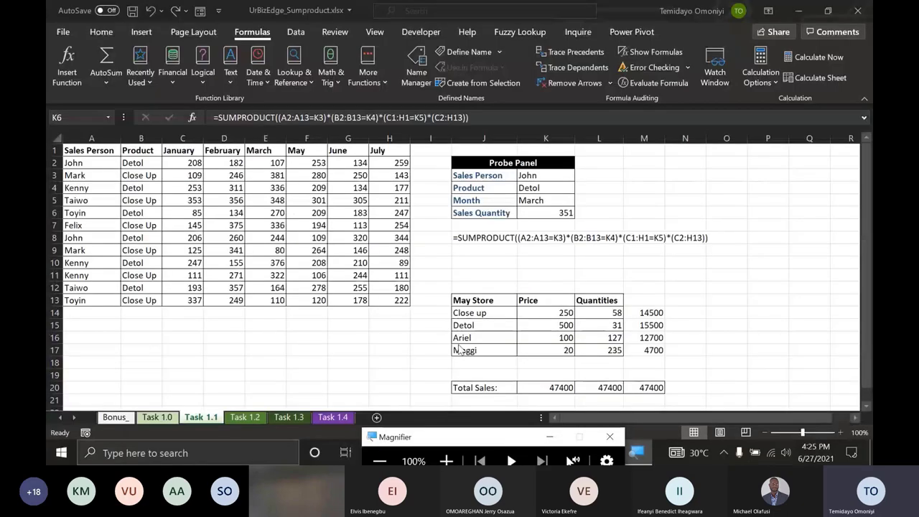
{"action": "left_click", "coordinate": [531, 213]}
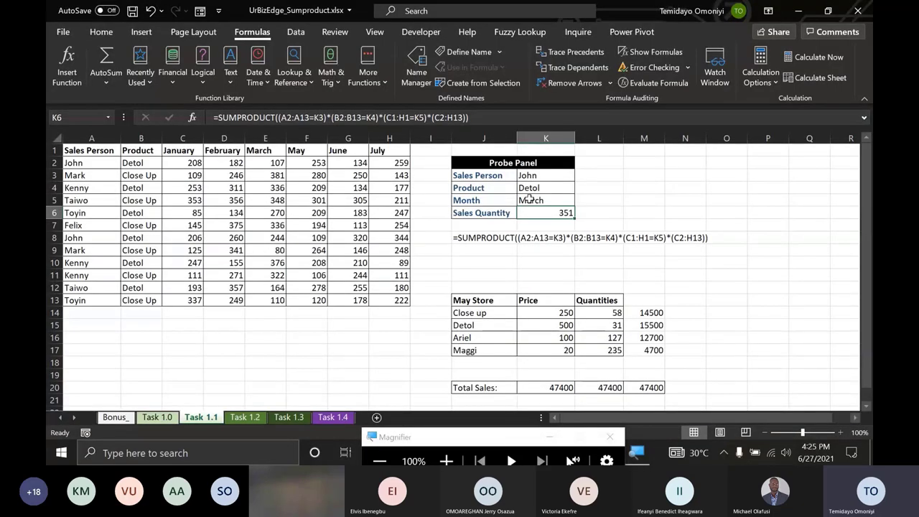
{"action": "left_click", "coordinate": [531, 176]}
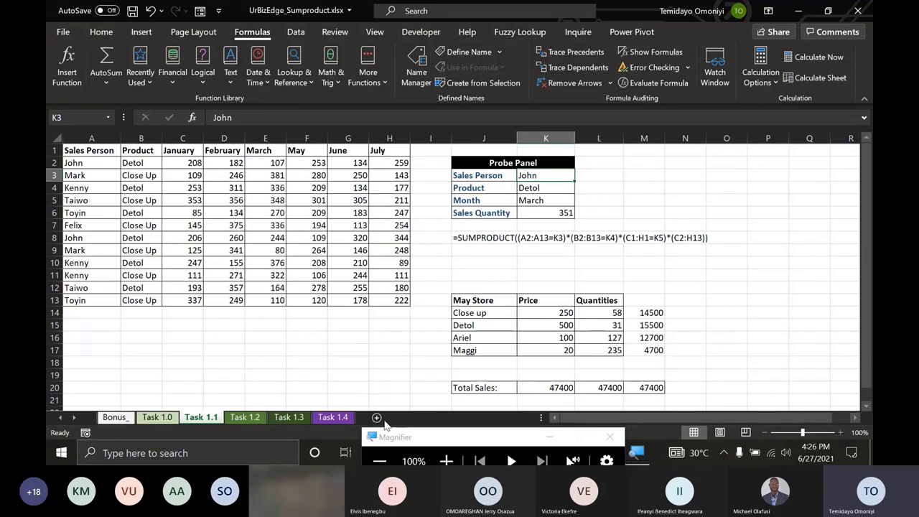
- Insert a new worksheet named Data_Validation
{"action": "left_click", "coordinate": [377, 417]}
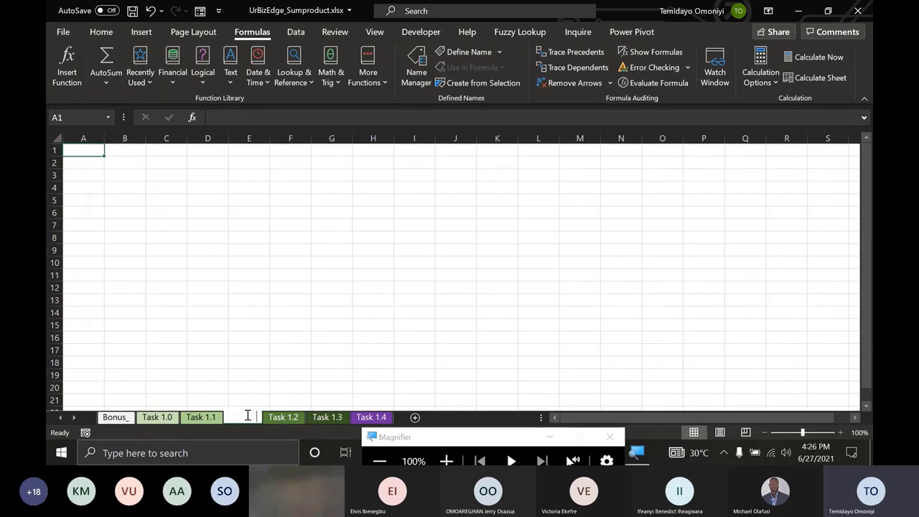
{"action": "left_click_drag", "start_coordinate": [242, 417], "coordinate": [248, 420]}
{"action": "type", "text": "Data"}
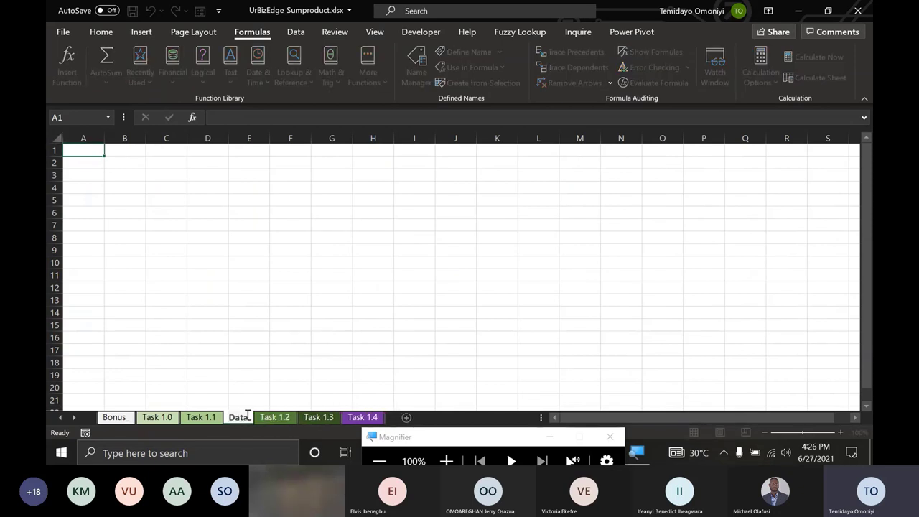
{"action": "type", "text": " Valida"}
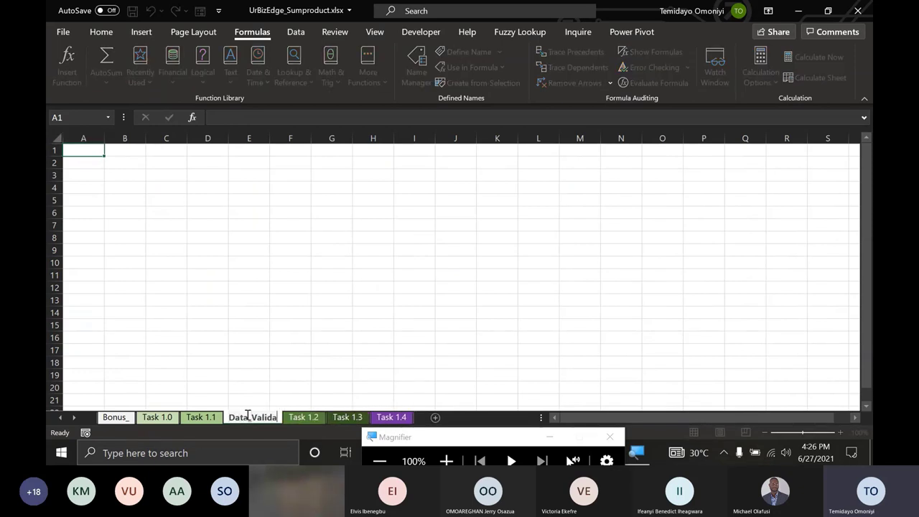
{"action": "type", "text": "tion"}
{"action": "key", "text": "Return"}
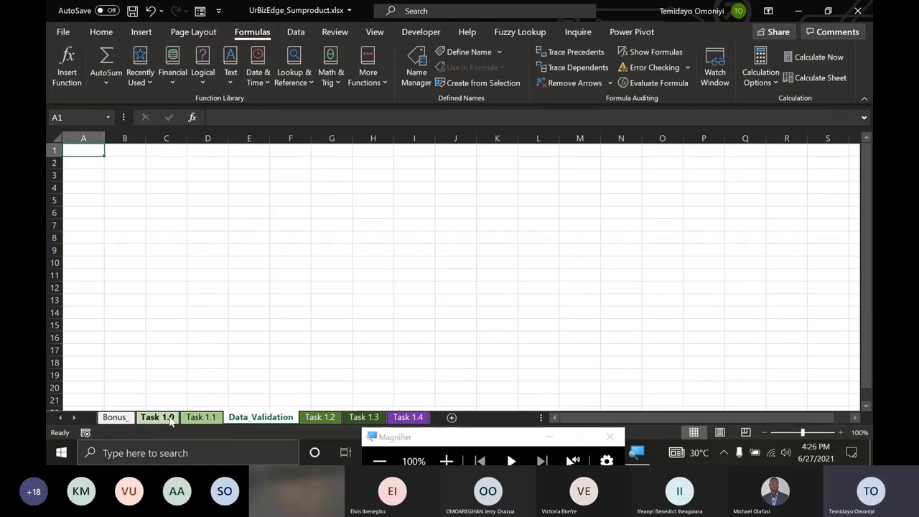
{"action": "left_click", "coordinate": [170, 419]}
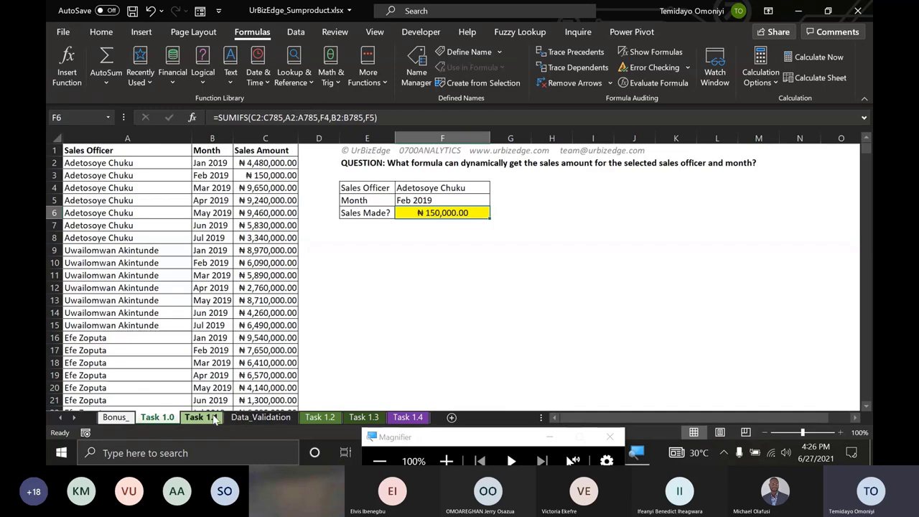
{"action": "left_click", "coordinate": [201, 417]}
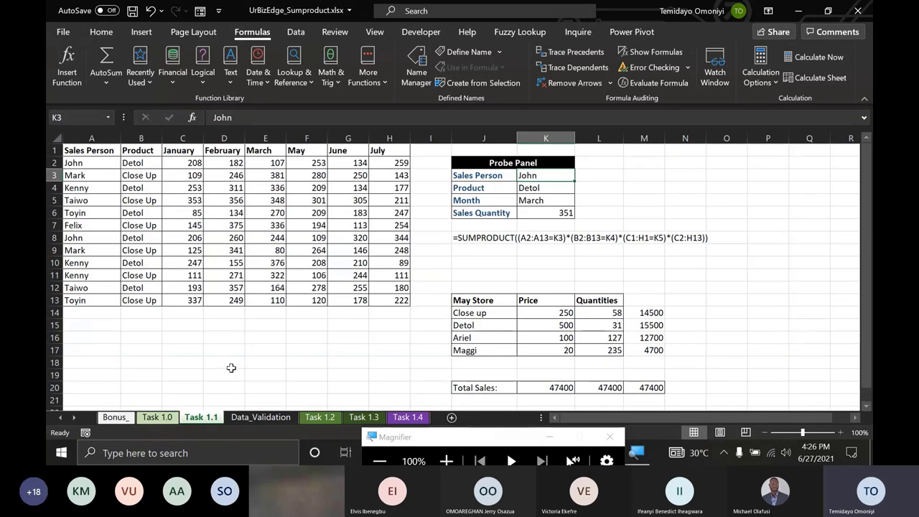
- Enter =UNIQUE('Task 1.1'!A2:A13) in Data_Validation A1 to spill the six sales persons
{"action": "left_click", "coordinate": [237, 418]}
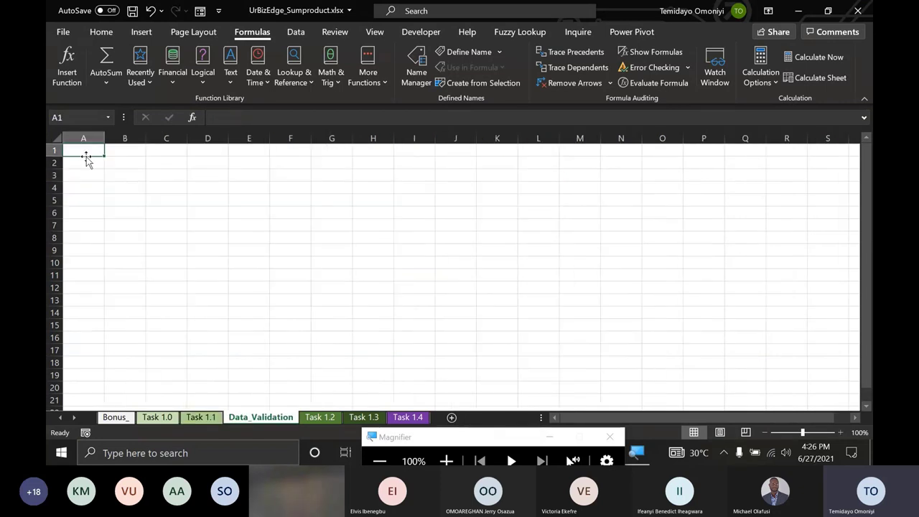
{"action": "type", "text": "="}
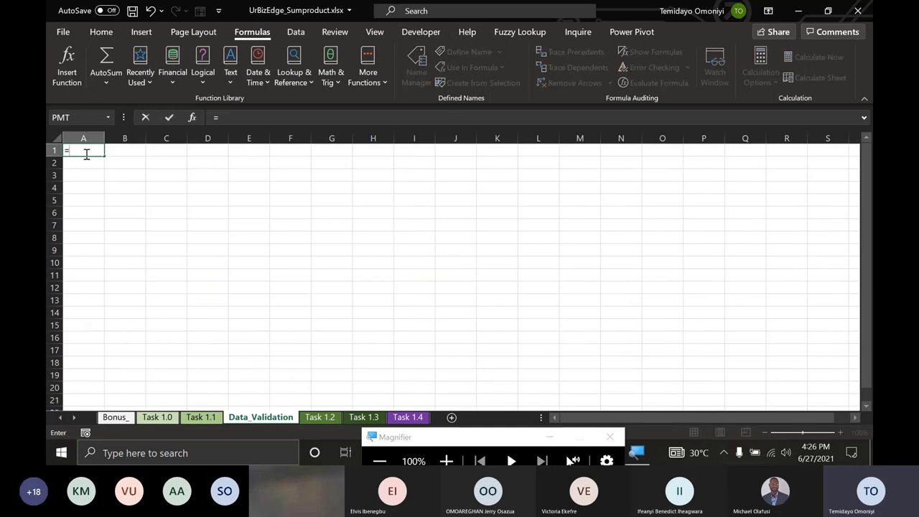
{"action": "type", "text": "un"}
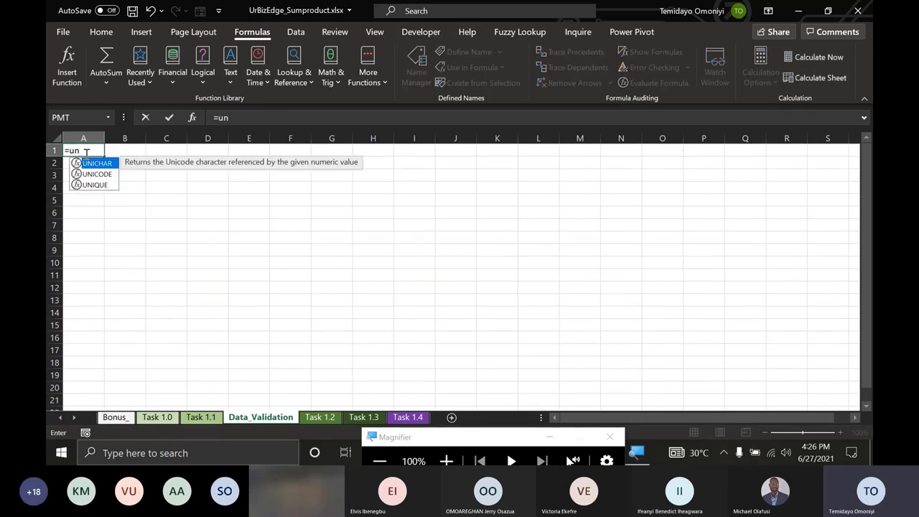
{"action": "key", "text": "Down"}
{"action": "key", "text": "Down"}
{"action": "key", "text": "Tab"}
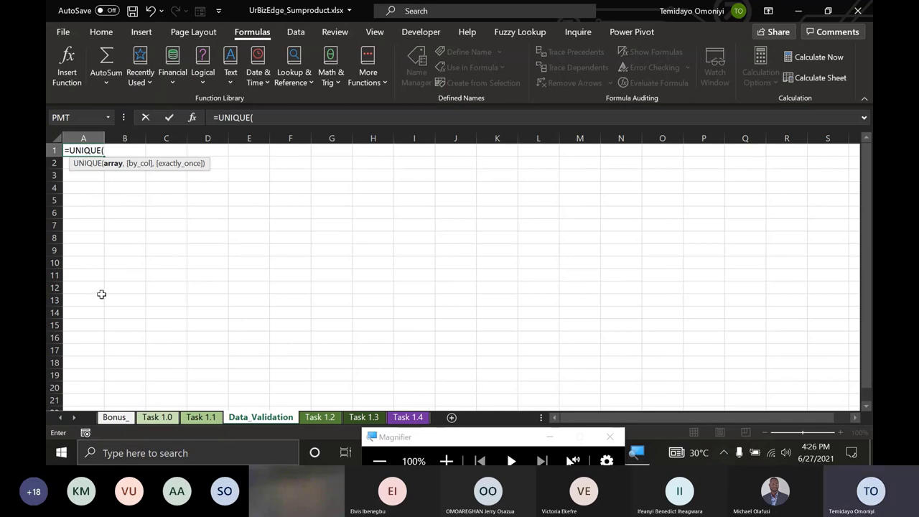
{"action": "left_click", "coordinate": [200, 418]}
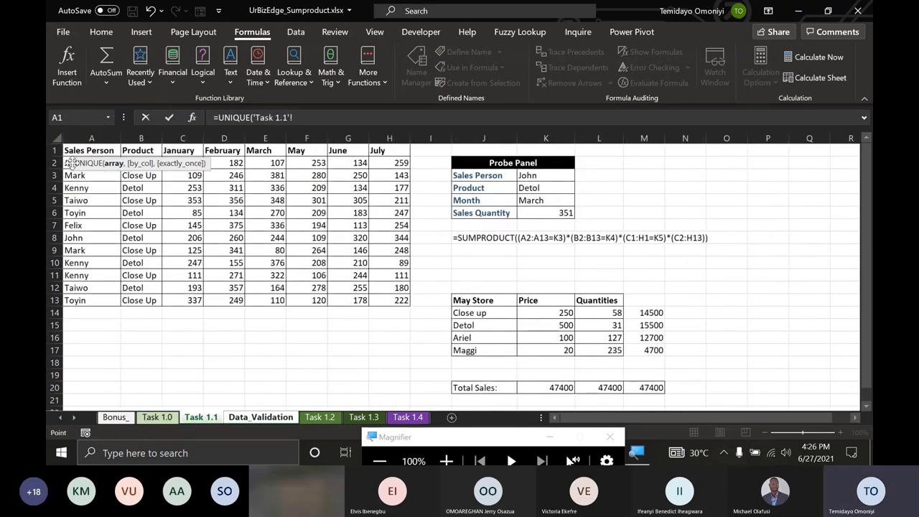
{"action": "left_click", "coordinate": [79, 163]}
{"action": "key", "text": "ctrl+shift+Down"}
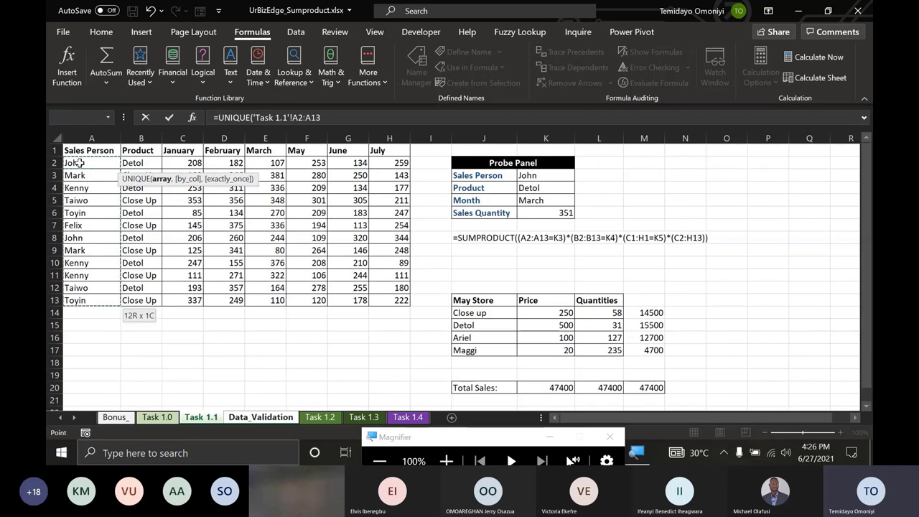
{"action": "type", "text": ")"}
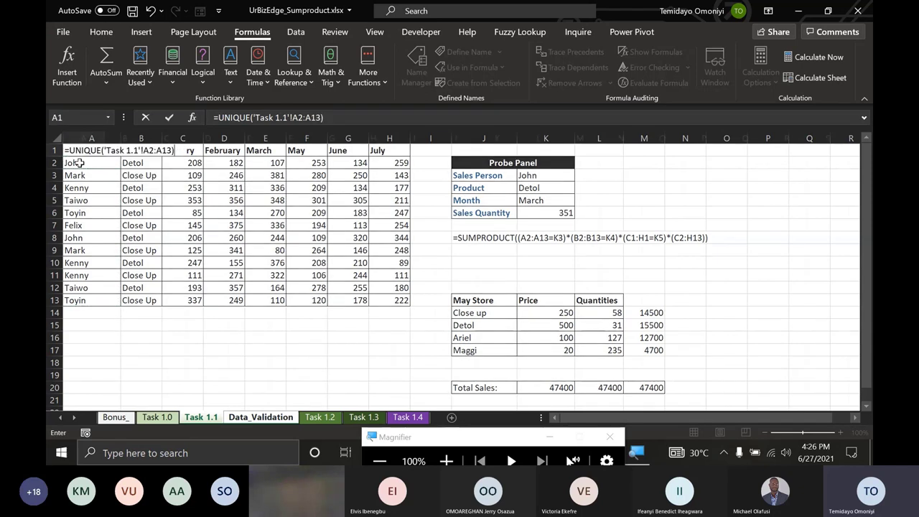
{"action": "key", "text": "Return"}
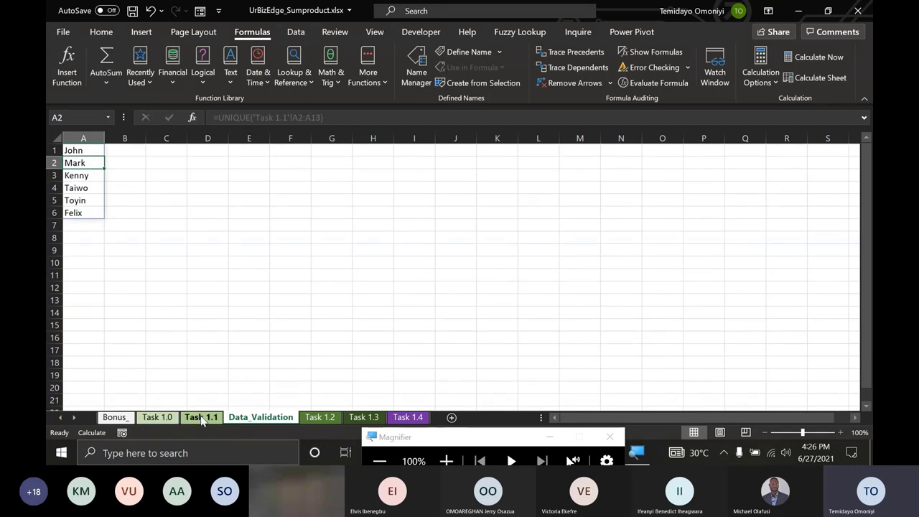
{"action": "left_click", "coordinate": [201, 418]}
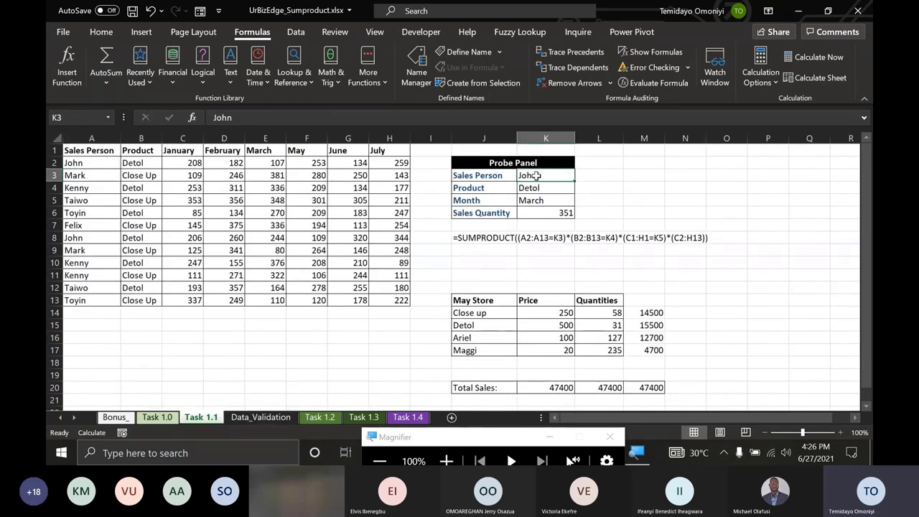
- Give K3 a List validation sourced from Data_Validation!$A$1:$A$6
{"action": "left_click", "coordinate": [294, 36]}
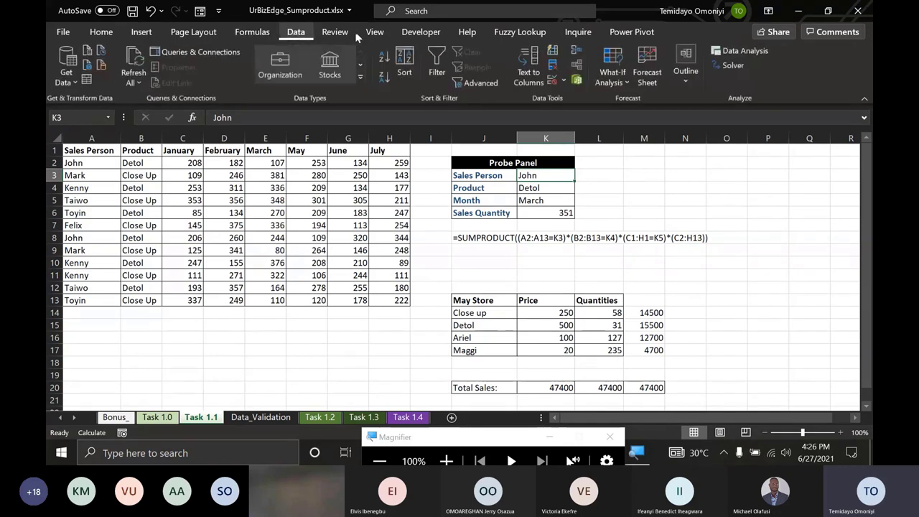
{"action": "left_click", "coordinate": [555, 81]}
{"action": "left_click", "coordinate": [523, 267]}
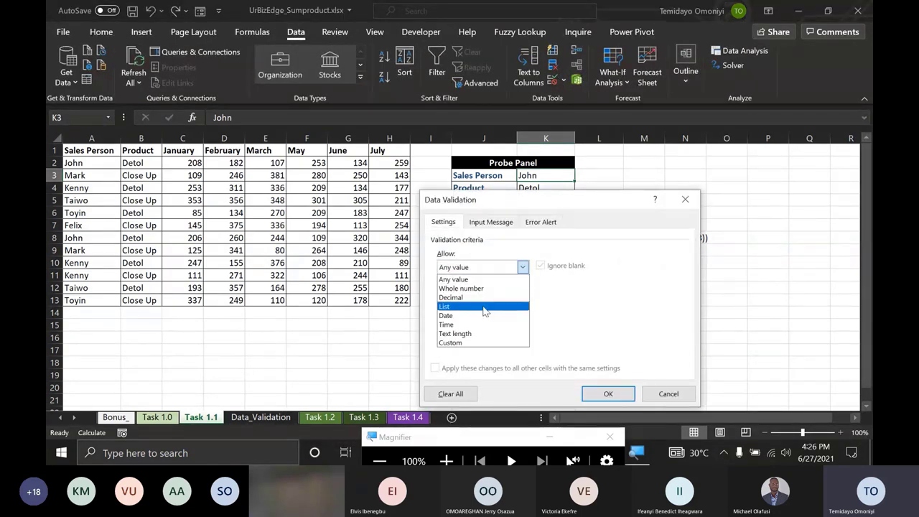
{"action": "left_click", "coordinate": [485, 310]}
{"action": "left_click", "coordinate": [611, 328]}
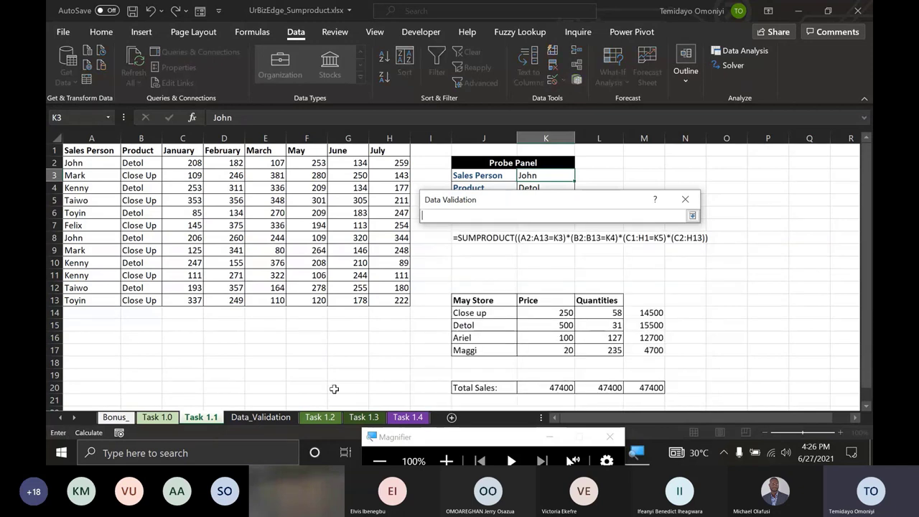
{"action": "left_click", "coordinate": [271, 419]}
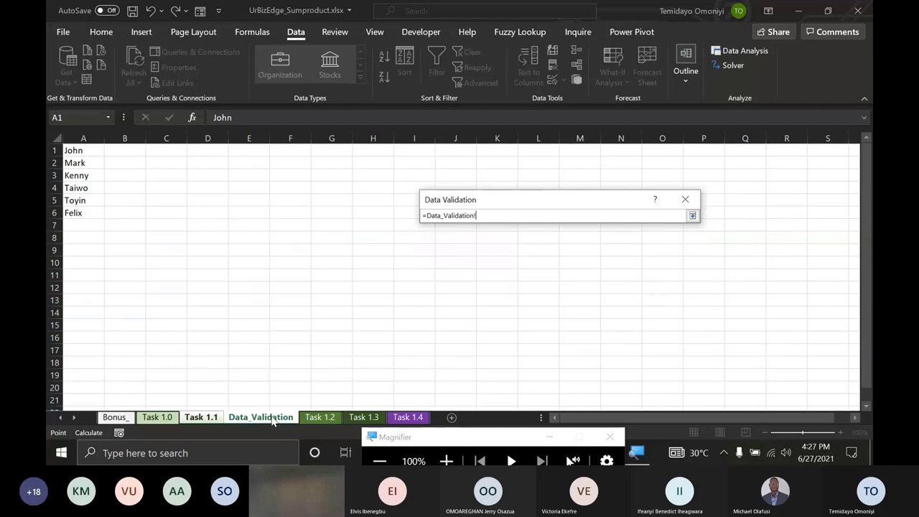
{"action": "left_click_drag", "start_coordinate": [79, 150], "coordinate": [79, 213]}
{"action": "key", "text": "Return"}
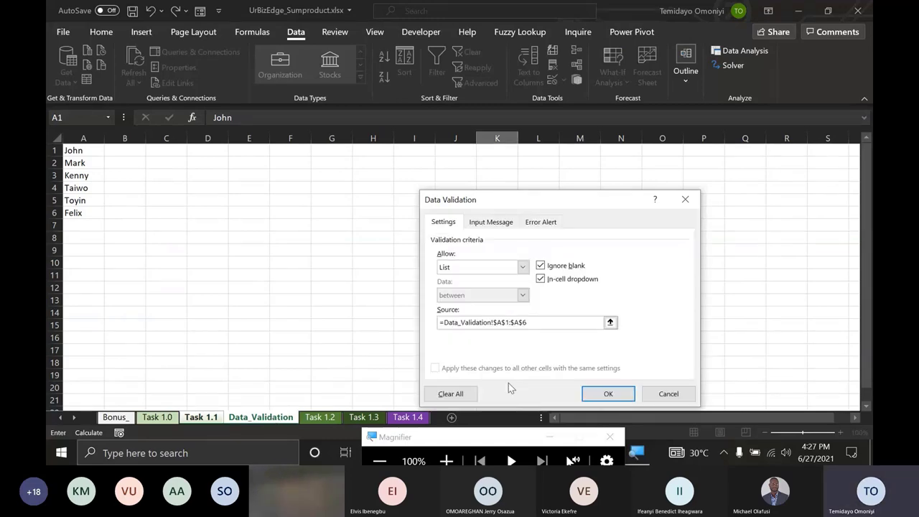
{"action": "left_click", "coordinate": [607, 394]}
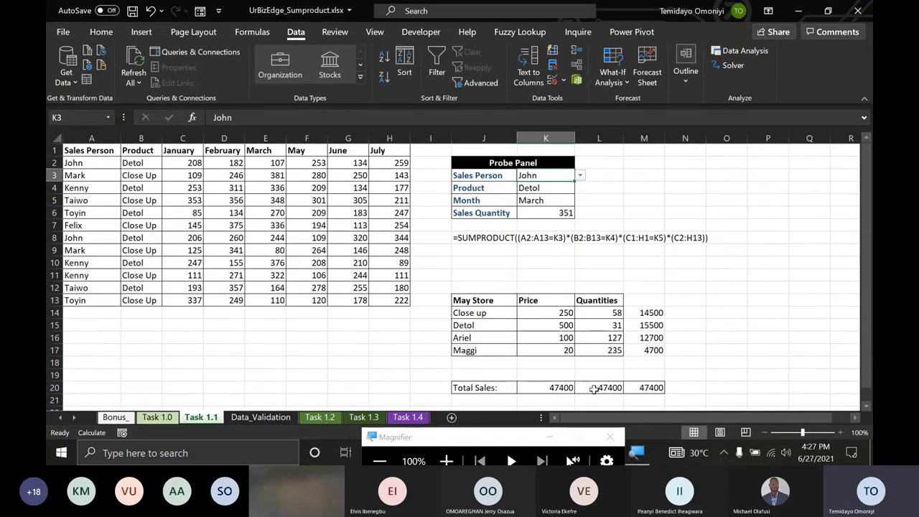
{"action": "key", "text": "alt+Tab"}
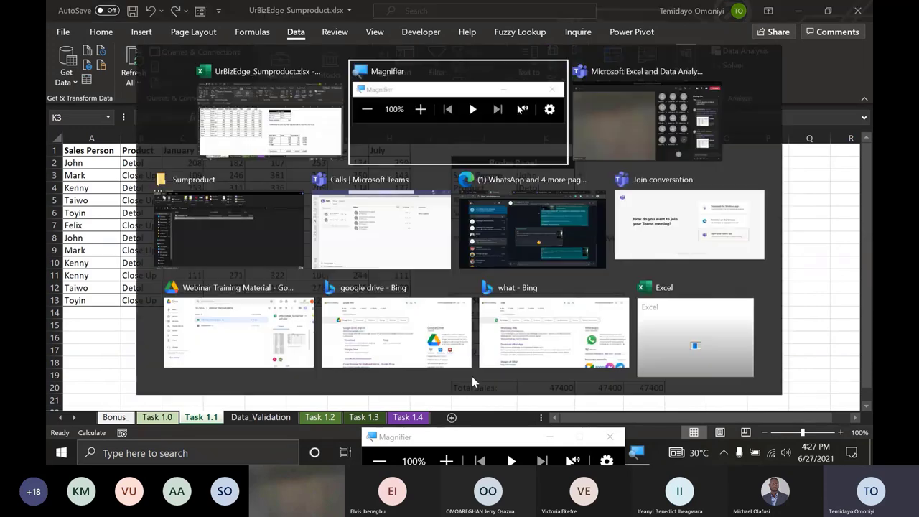
{"action": "key", "text": "alt+Tab"}
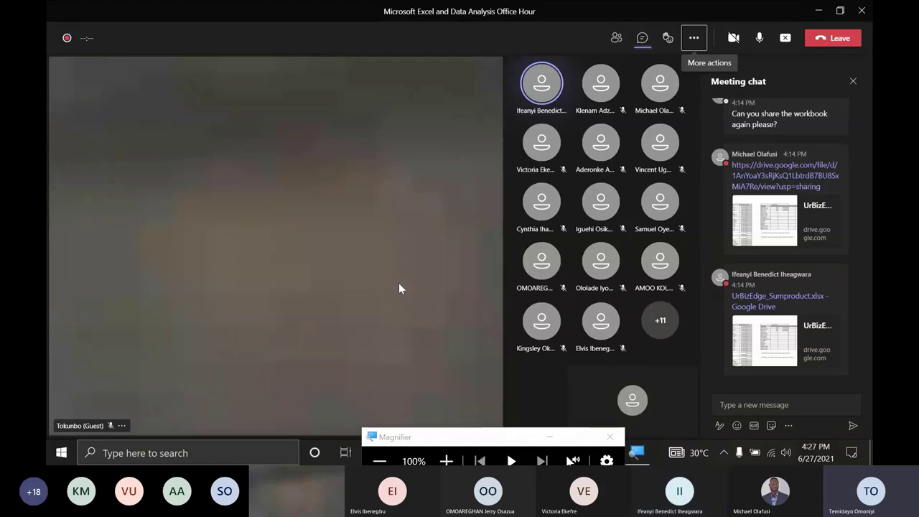
{"action": "key", "text": "alt+Tab"}
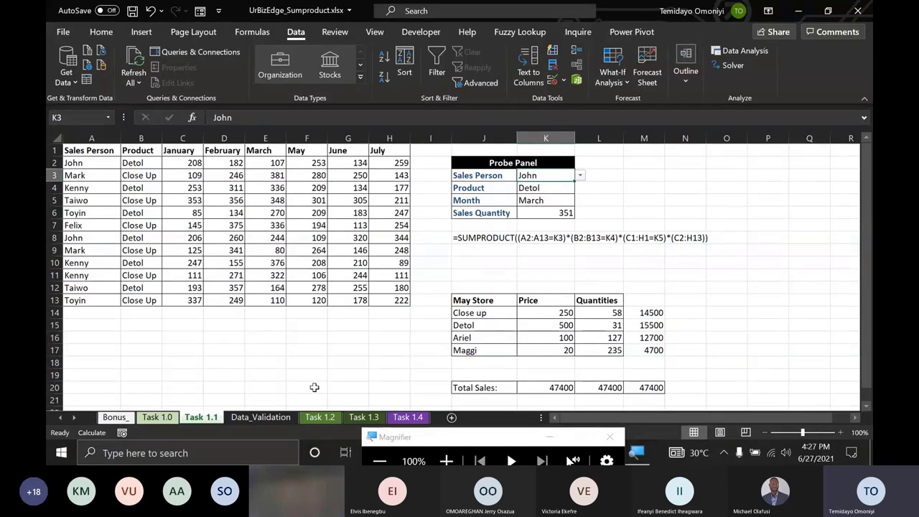
- Check the Sales Person dropdown names, keeping John as the sales person
{"action": "left_click", "coordinate": [581, 176]}
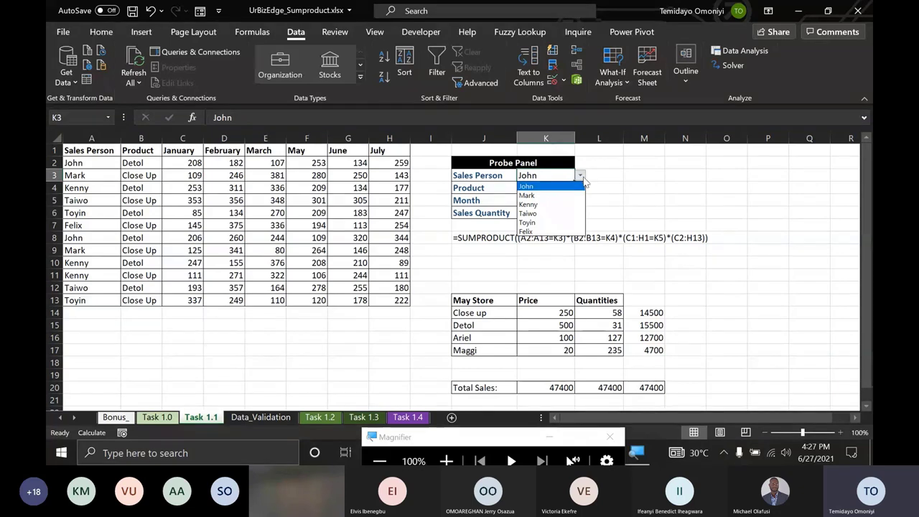
{"action": "left_click", "coordinate": [528, 186]}
{"action": "left_click", "coordinate": [531, 188]}
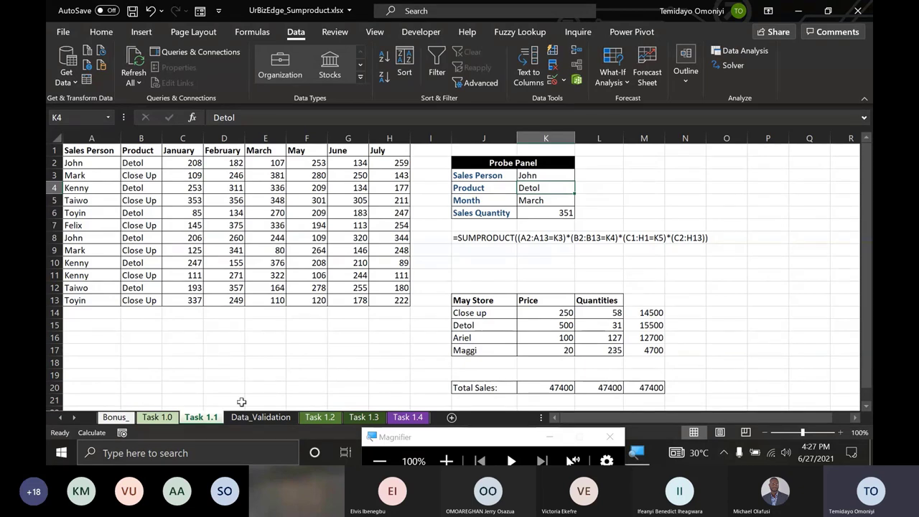
- Enter =UNIQUE('Task 1.1'!B2:B13) in Data_Validation B1, spilling Detol and Close Up
{"action": "left_click", "coordinate": [260, 417]}
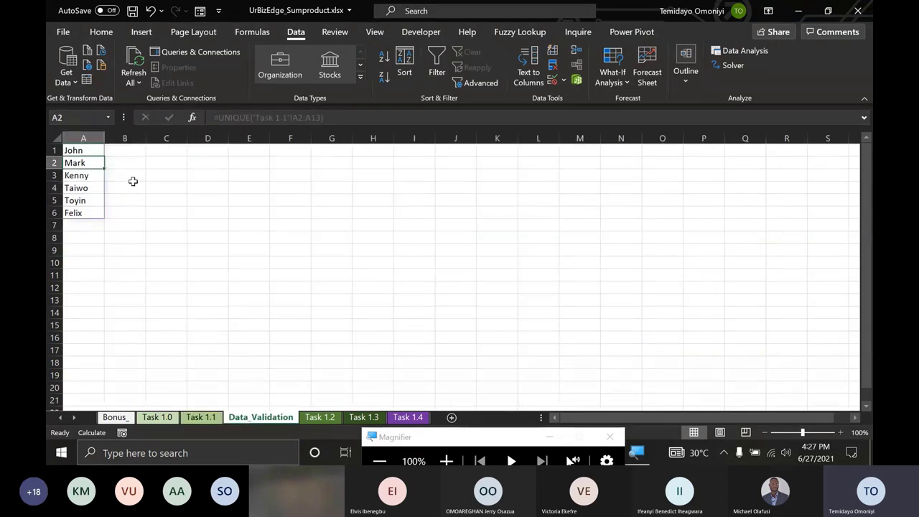
{"action": "left_click", "coordinate": [130, 146]}
{"action": "type", "text": "=un"}
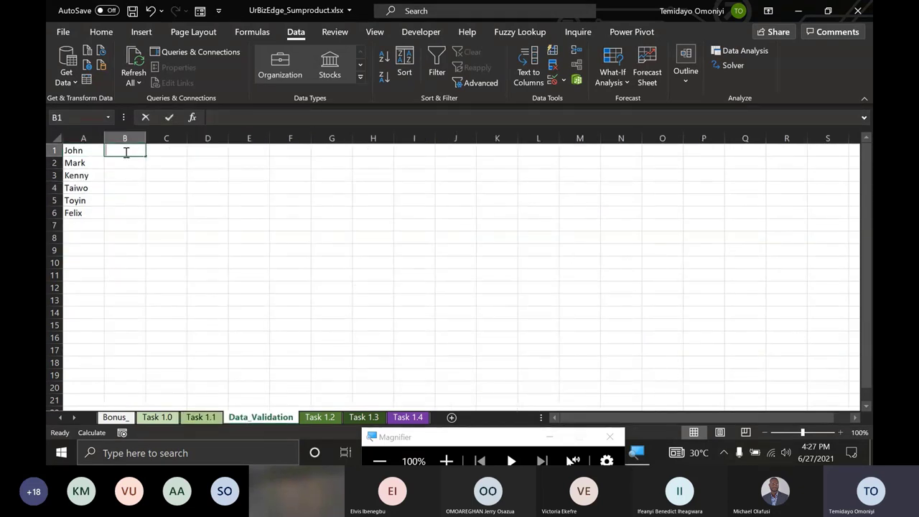
{"action": "type", "text": "i"}
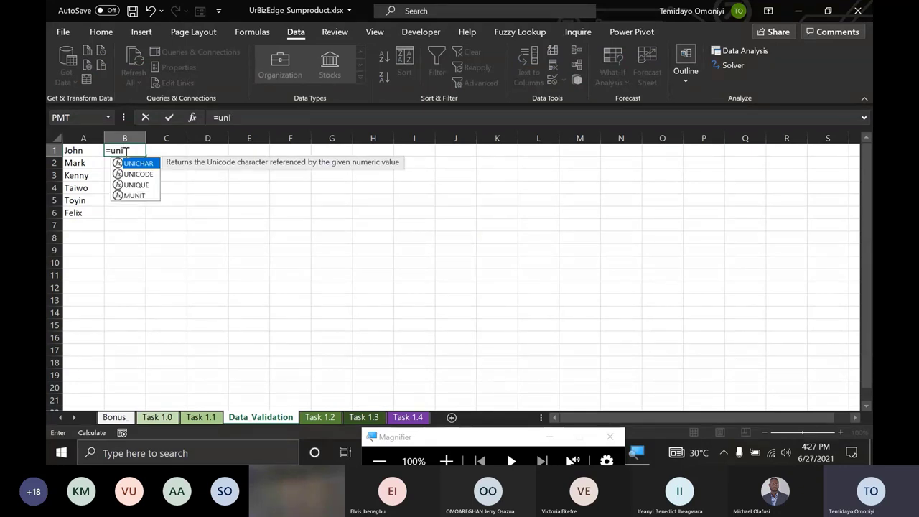
{"action": "key", "text": "Down"}
{"action": "key", "text": "Down"}
{"action": "key", "text": "Down"}
{"action": "key", "text": "Up"}
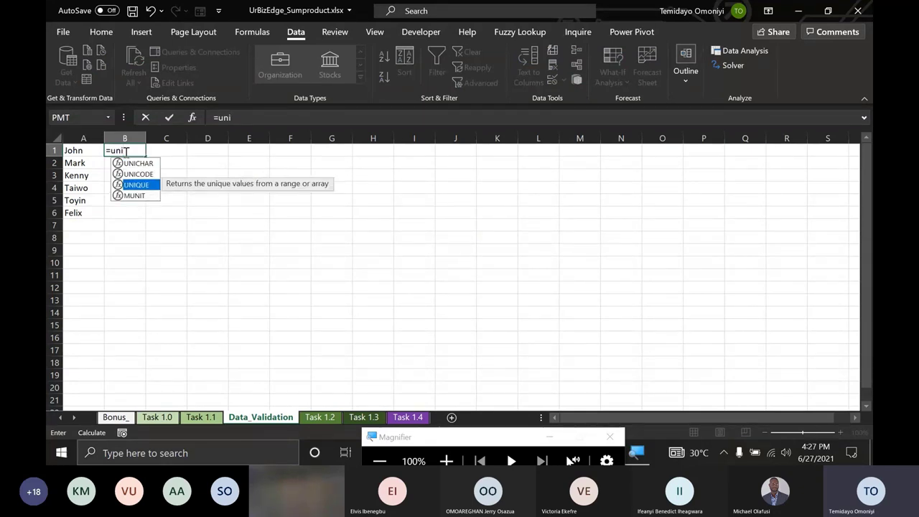
{"action": "key", "text": "Tab"}
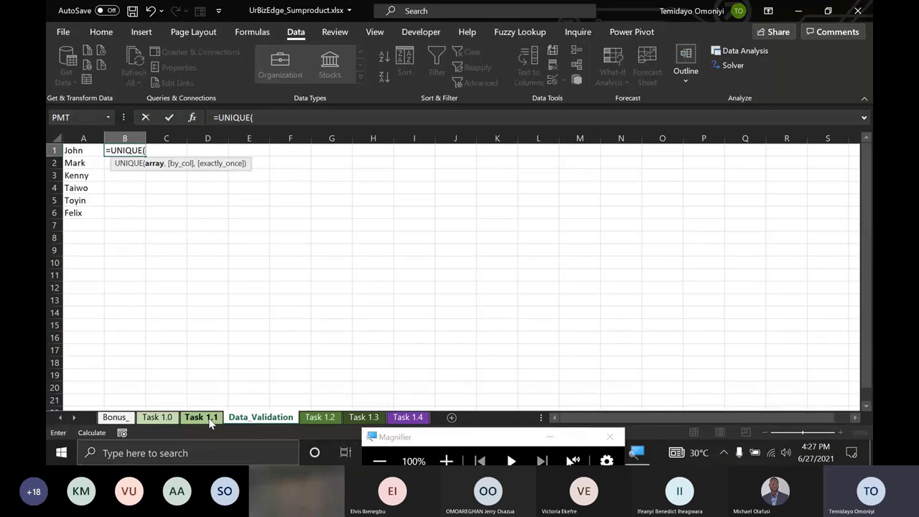
{"action": "left_click", "coordinate": [204, 417]}
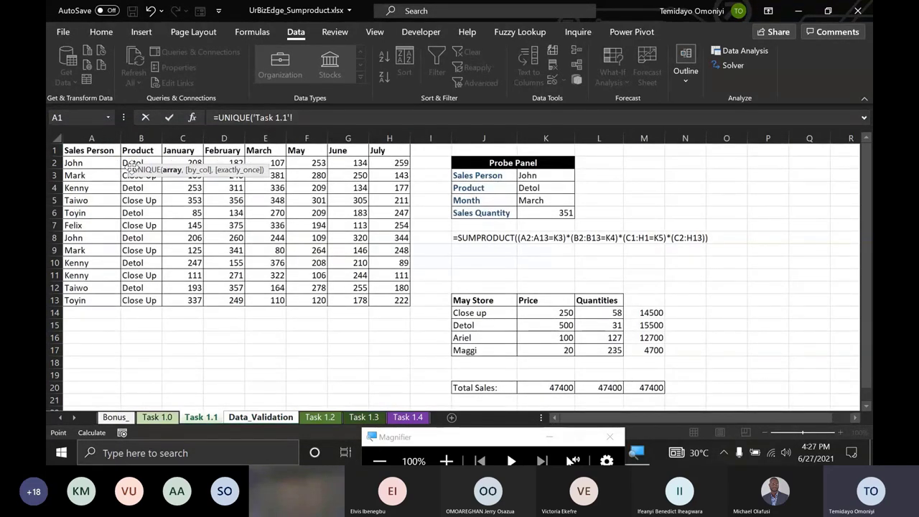
{"action": "left_click_drag", "start_coordinate": [129, 170], "coordinate": [201, 188]}
{"action": "left_click", "coordinate": [141, 164]}
{"action": "key", "text": "ctrl+shift+Down"}
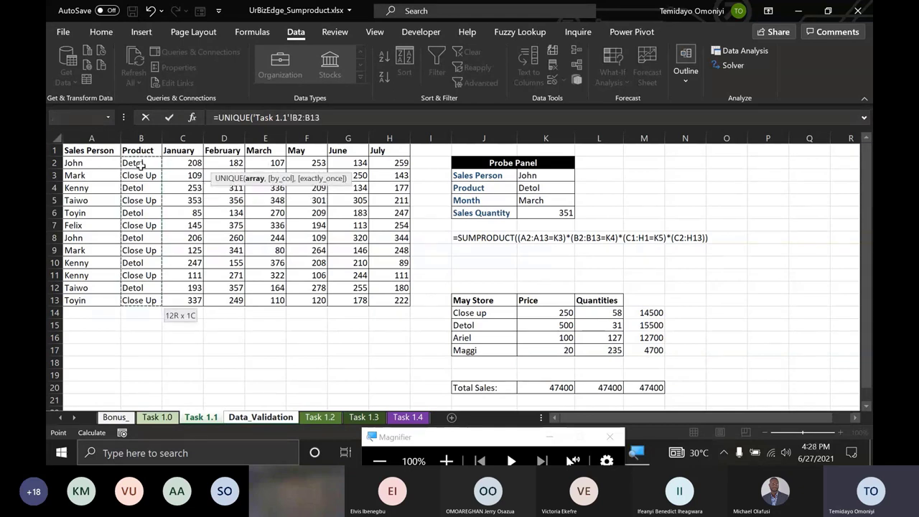
{"action": "key", "text": "Return"}
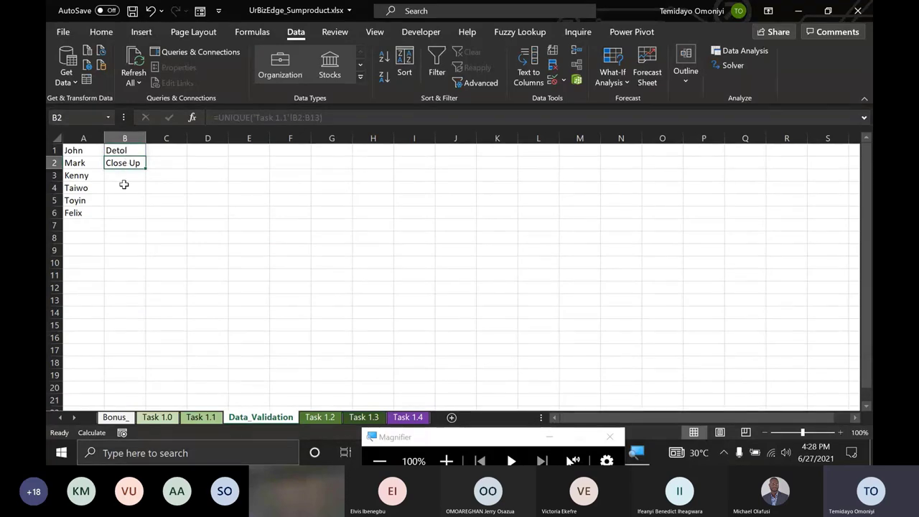
{"action": "left_click", "coordinate": [118, 149]}
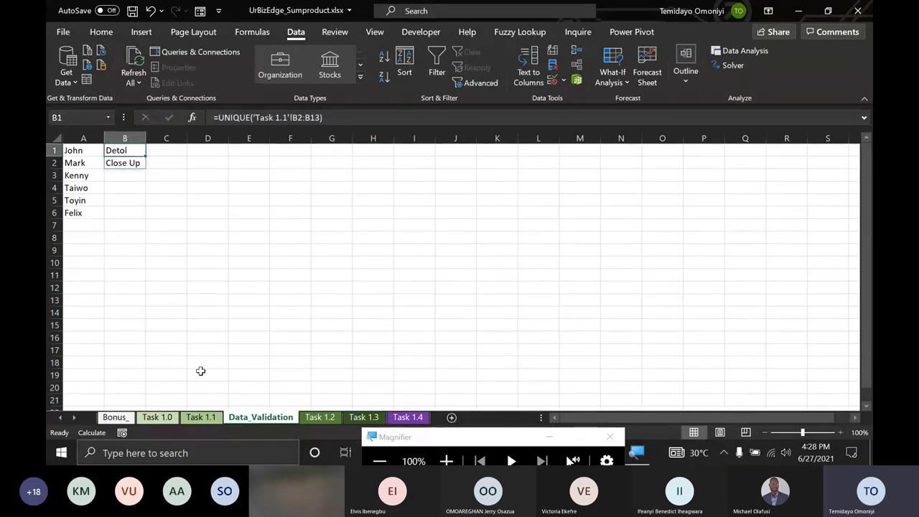
- Give K4 a List validation sourced from Data_Validation!$B$1:$B$2, checking it offers Detol and Close Up
{"action": "left_click", "coordinate": [201, 417]}
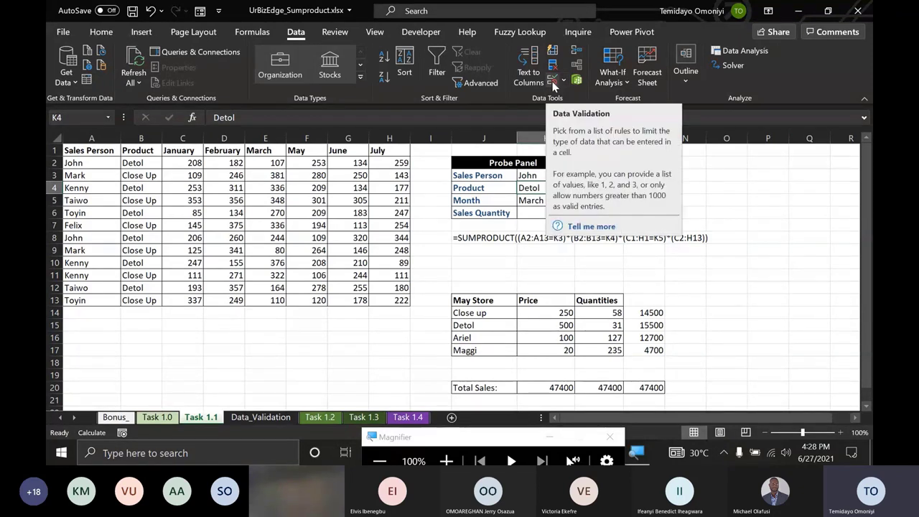
{"action": "left_click", "coordinate": [553, 82]}
{"action": "left_click", "coordinate": [523, 268]}
{"action": "left_click", "coordinate": [503, 306]}
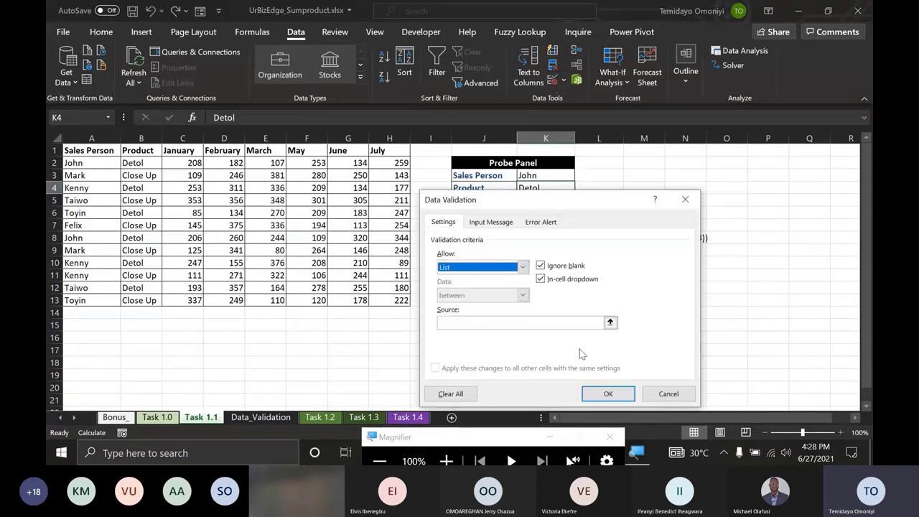
{"action": "left_click", "coordinate": [611, 322]}
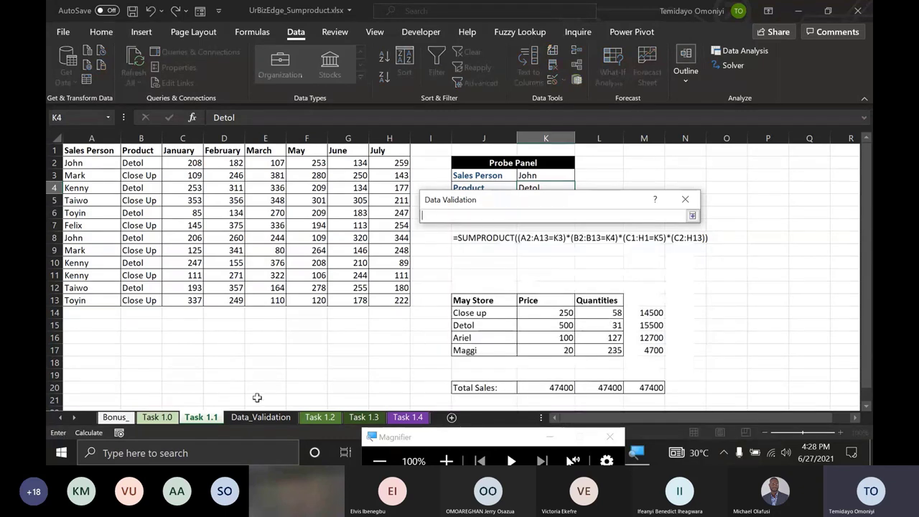
{"action": "left_click", "coordinate": [260, 417]}
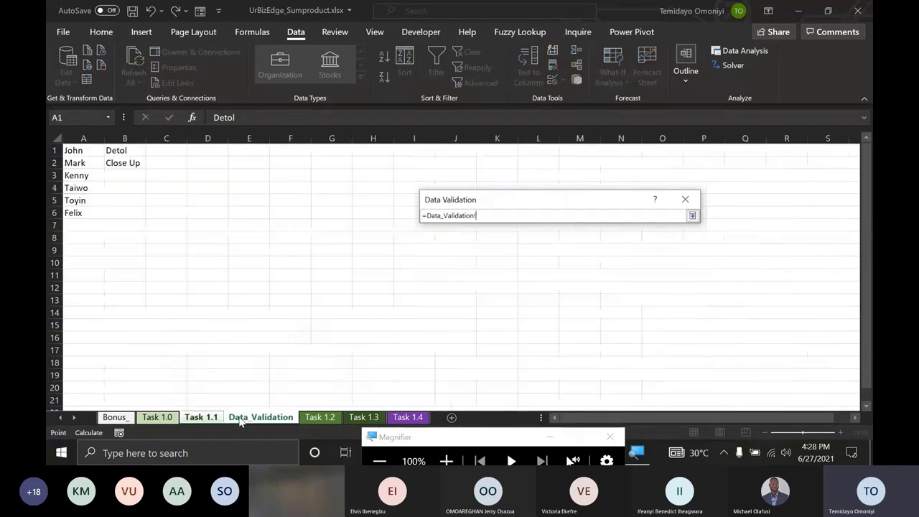
{"action": "left_click", "coordinate": [114, 151]}
{"action": "left_click_drag", "start_coordinate": [114, 151], "coordinate": [122, 163]}
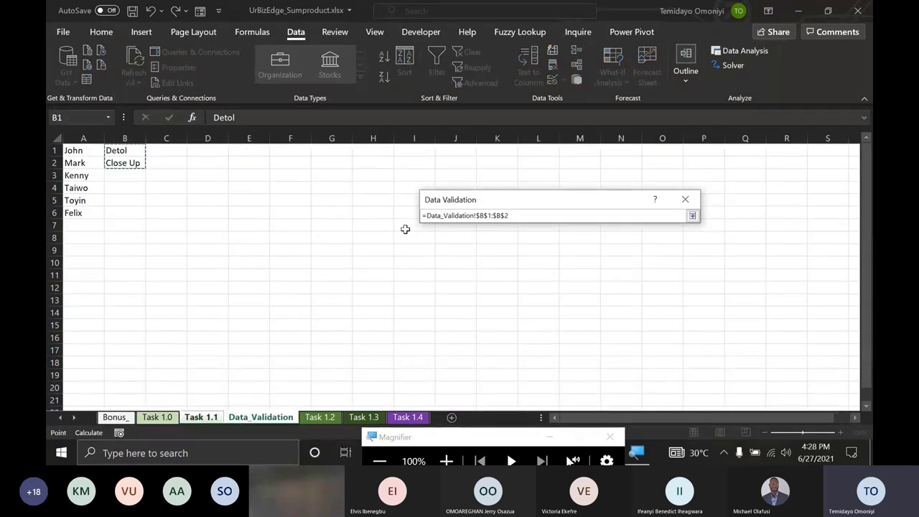
{"action": "left_click", "coordinate": [693, 215]}
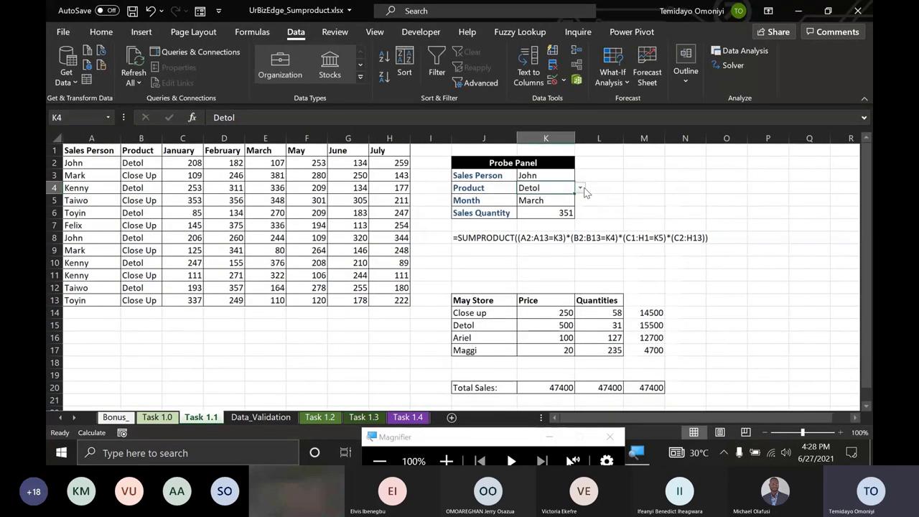
{"action": "left_click", "coordinate": [580, 189]}
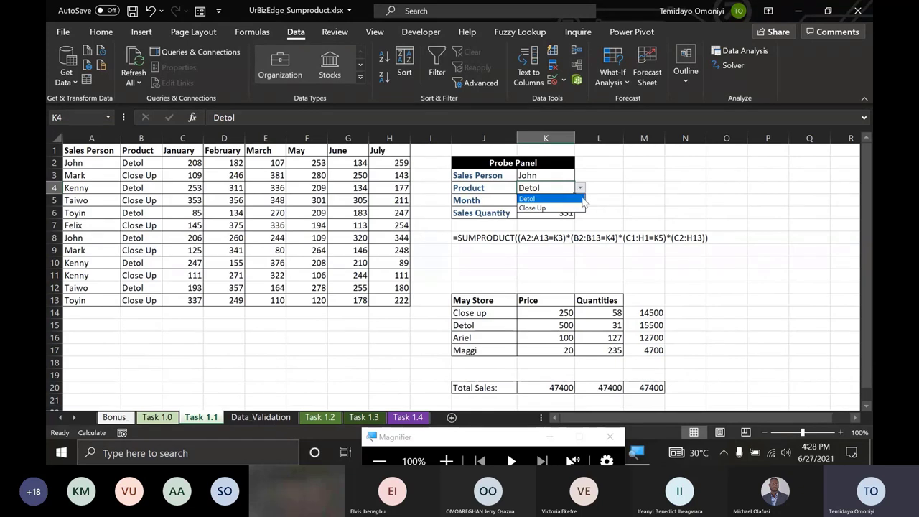
{"action": "left_click", "coordinate": [557, 199]}
- Give Month cell K5 a List validation sourced from the C1:H1 month headers
{"action": "left_click", "coordinate": [555, 201]}
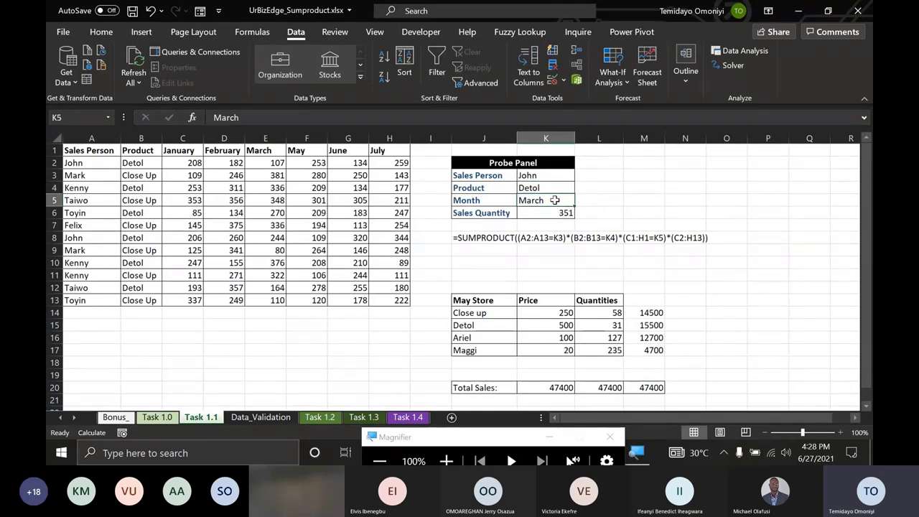
{"action": "left_click", "coordinate": [551, 79]}
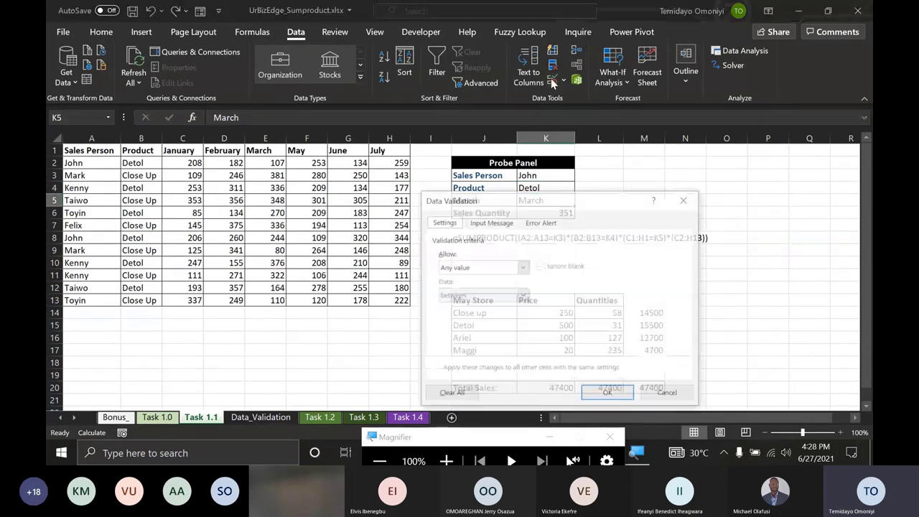
{"action": "left_click", "coordinate": [503, 268]}
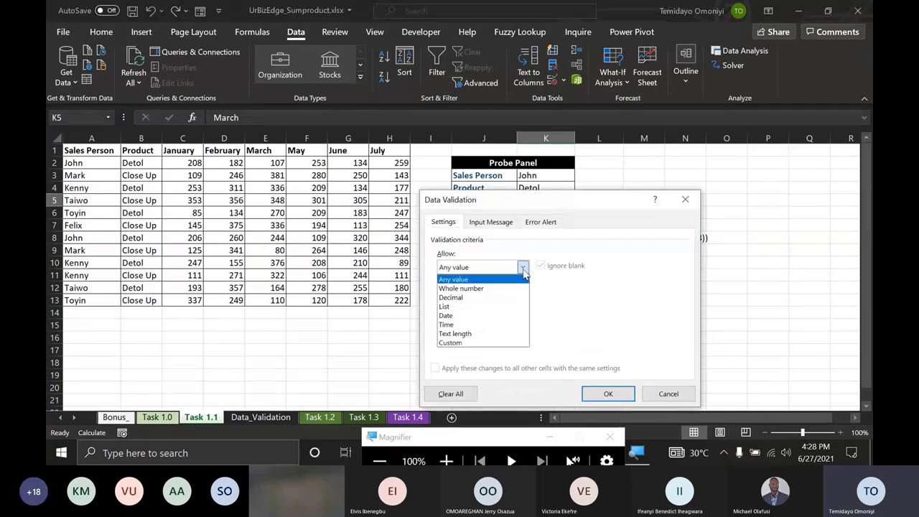
{"action": "left_click", "coordinate": [470, 309]}
{"action": "left_click", "coordinate": [611, 321]}
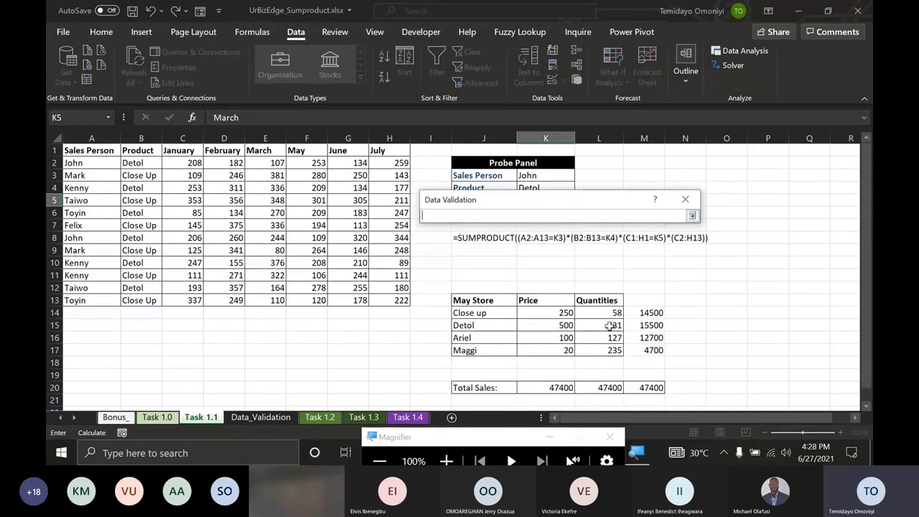
{"action": "left_click", "coordinate": [187, 150]}
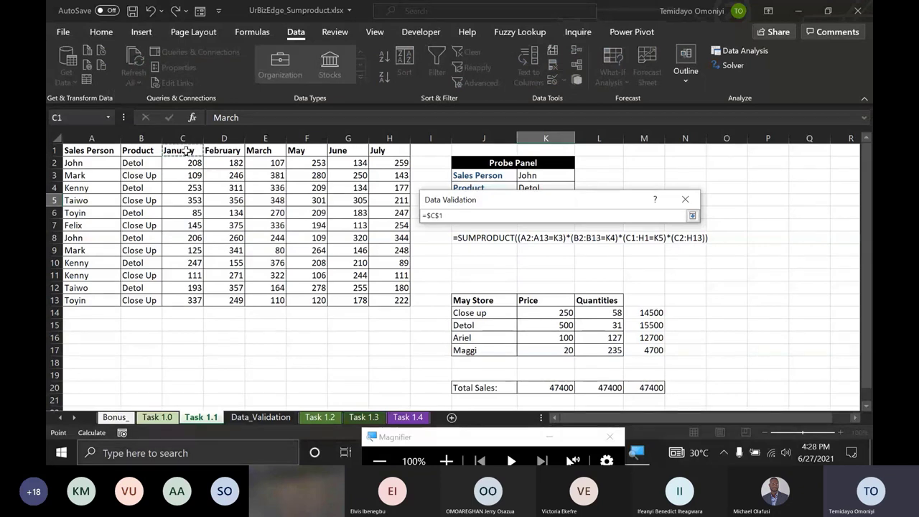
{"action": "left_click_drag", "start_coordinate": [187, 151], "coordinate": [390, 151]}
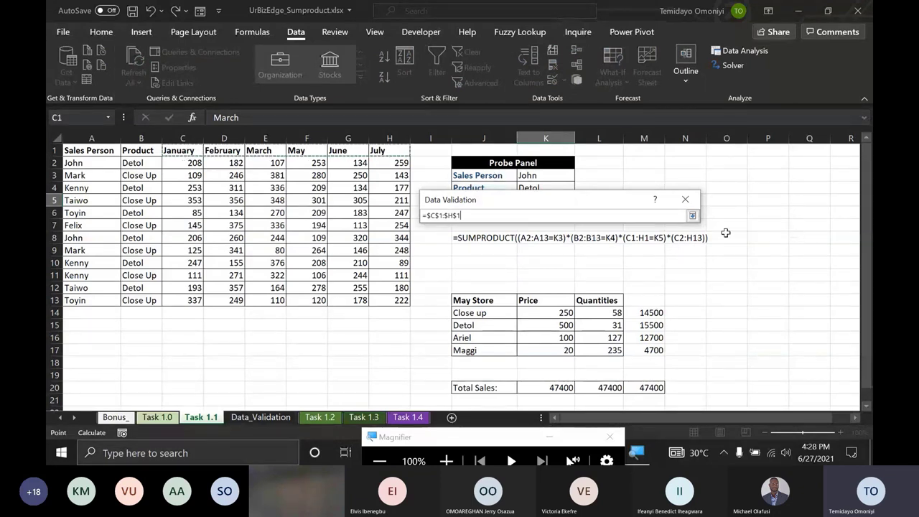
{"action": "left_click", "coordinate": [693, 216]}
{"action": "left_click", "coordinate": [608, 394]}
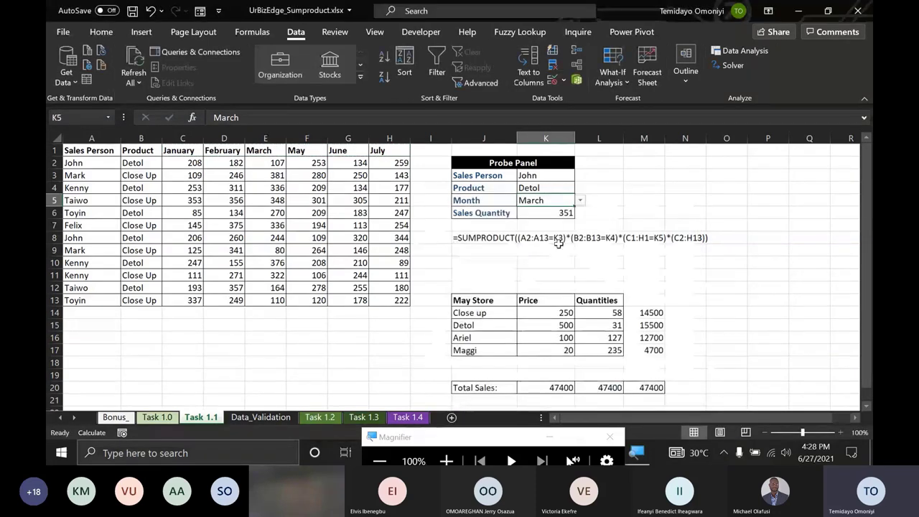
- Enter Mark as the sales person in K3, making Sales Quantity 0
{"action": "left_click", "coordinate": [545, 176]}
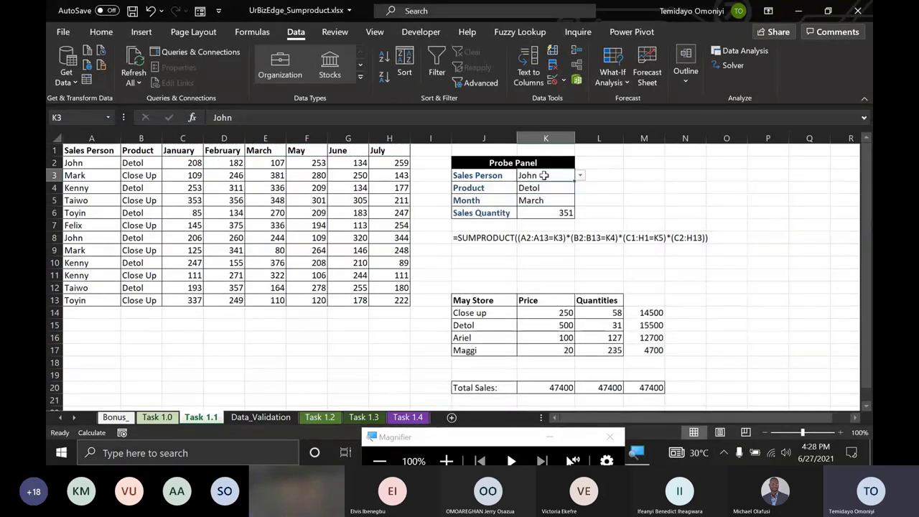
{"action": "type", "text": "Mark"}
{"action": "key", "text": "ctrl+Return"}
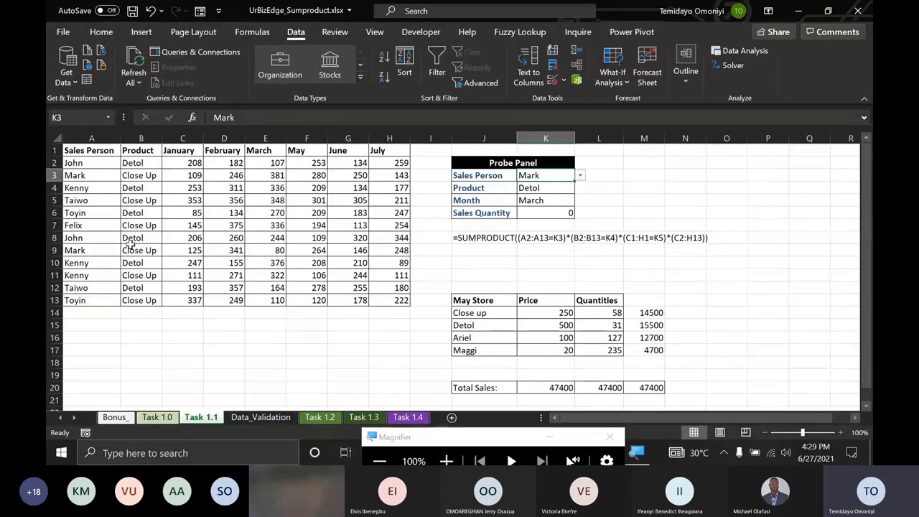
- Choose Close Up and February in the Probe Panel so Sales Quantity reads 587, then go to Task 1.2
{"action": "left_click", "coordinate": [535, 188]}
{"action": "left_click", "coordinate": [581, 188]}
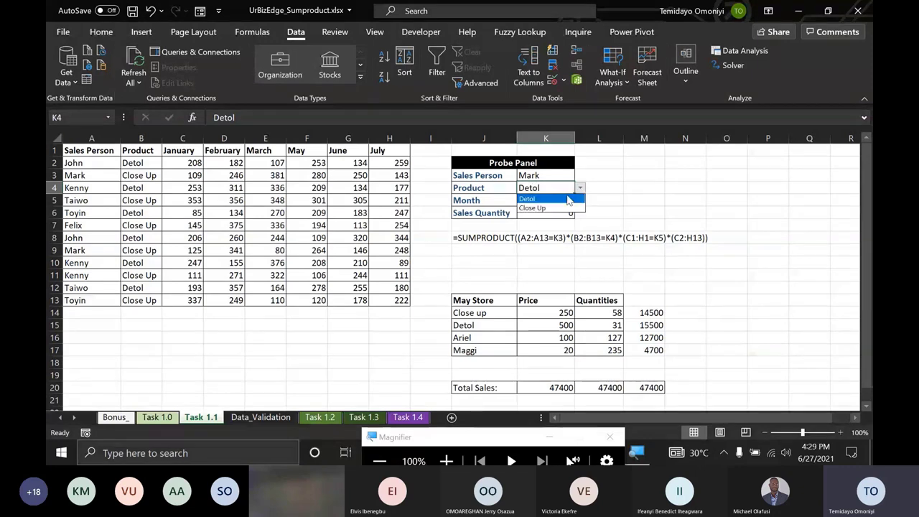
{"action": "left_click", "coordinate": [566, 207]}
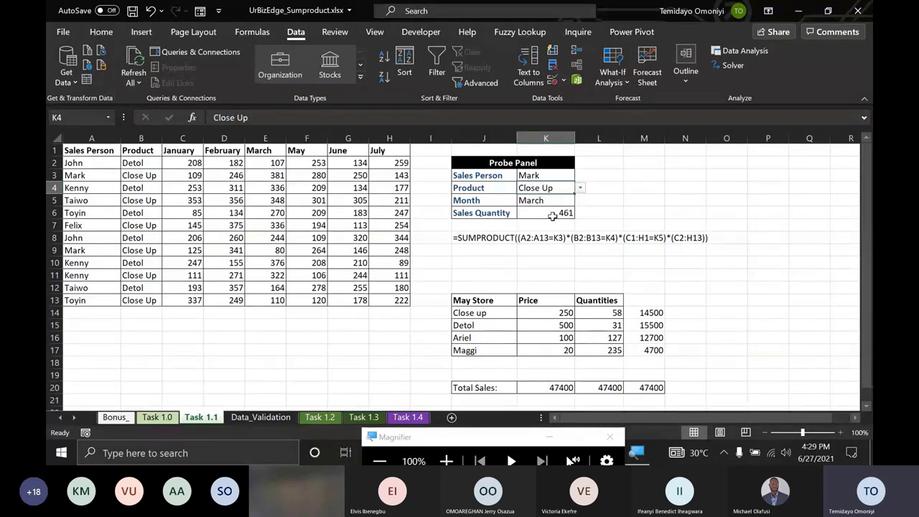
{"action": "left_click", "coordinate": [548, 206]}
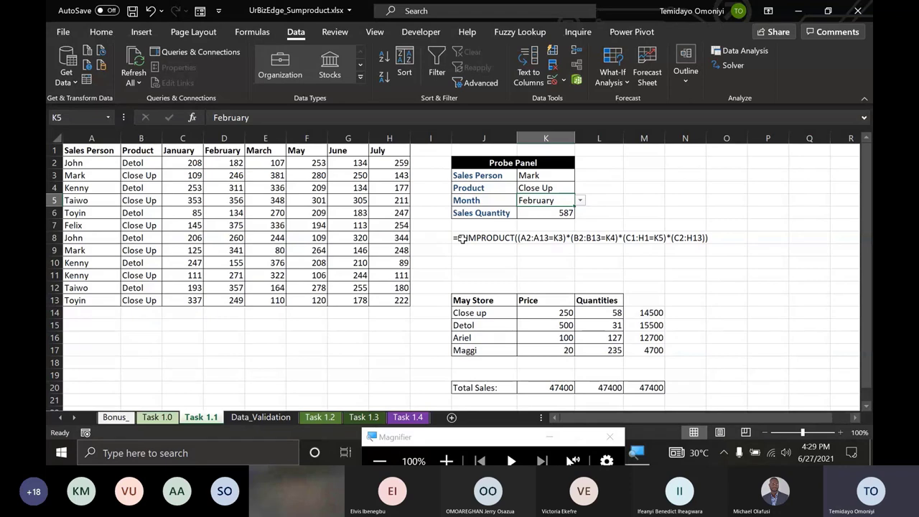
{"action": "left_click", "coordinate": [316, 417]}
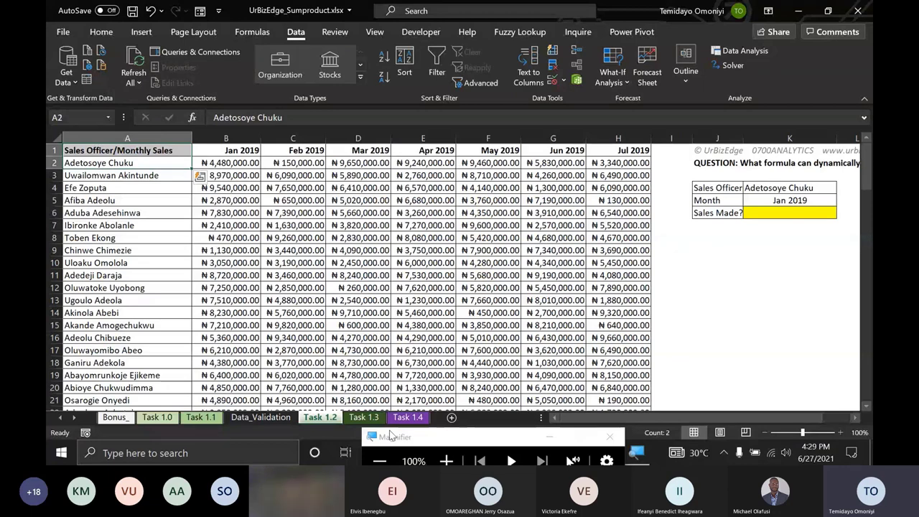
- Start a SUMPRODUCT formula in K6 comparing officer names A2:A113 with K4
{"action": "scroll", "coordinate": [612, 293], "scroll_direction": "right", "scroll_amount": 2}
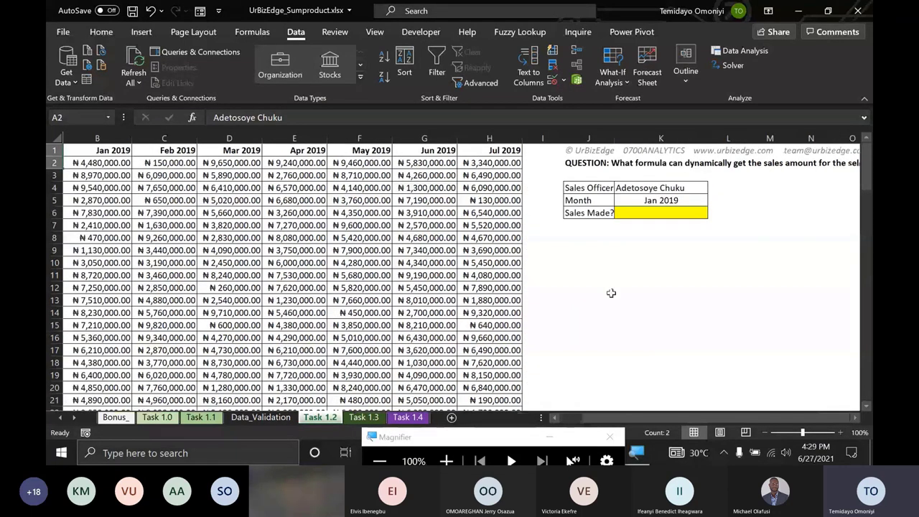
{"action": "left_click", "coordinate": [639, 212]}
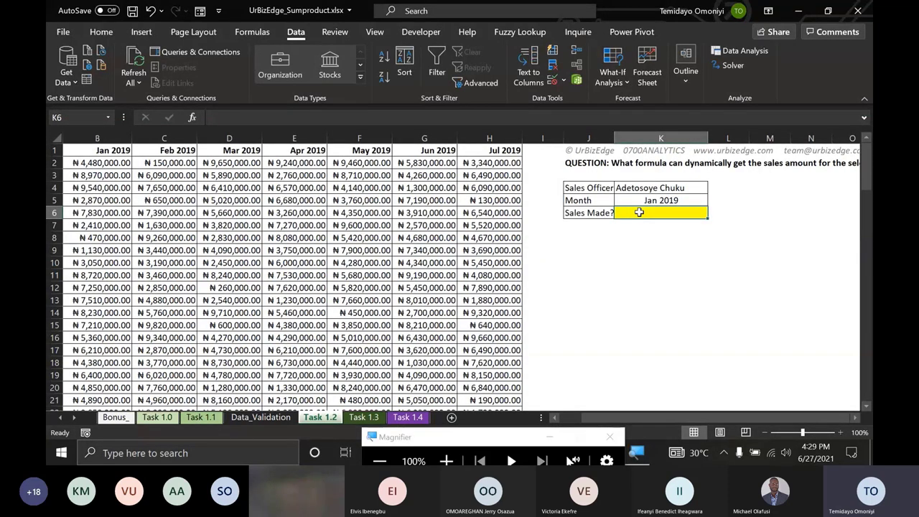
{"action": "type", "text": "=sumpr"}
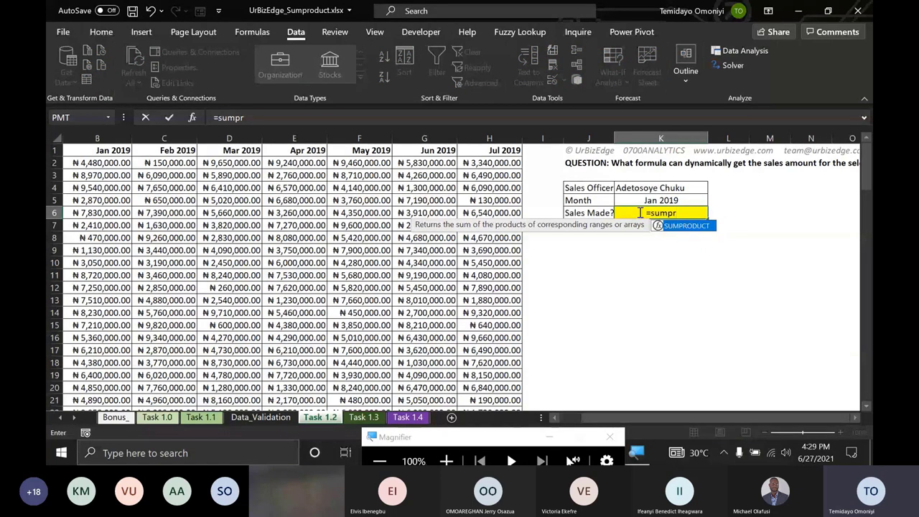
{"action": "key", "text": "Tab"}
{"action": "scroll", "coordinate": [651, 164], "scroll_direction": "left", "scroll_amount": 2}
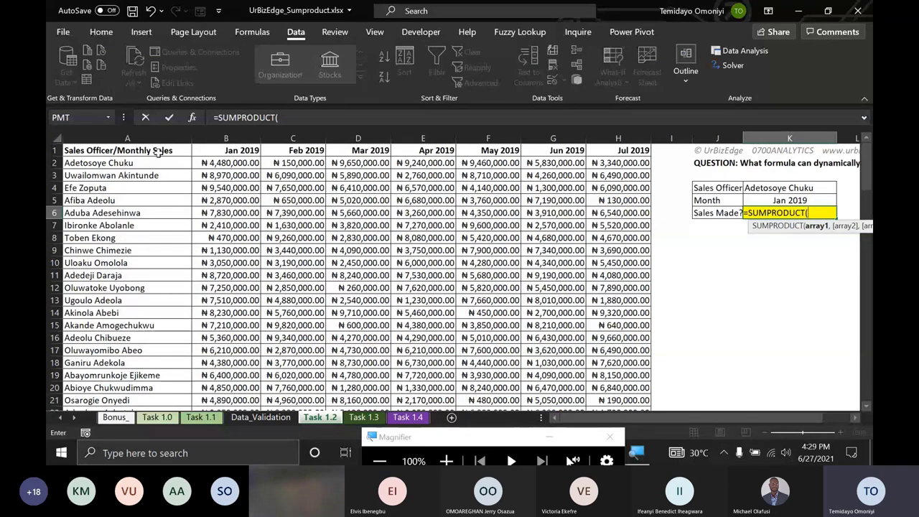
{"action": "left_click", "coordinate": [124, 163]}
{"action": "key", "text": "ctrl+shift+Down"}
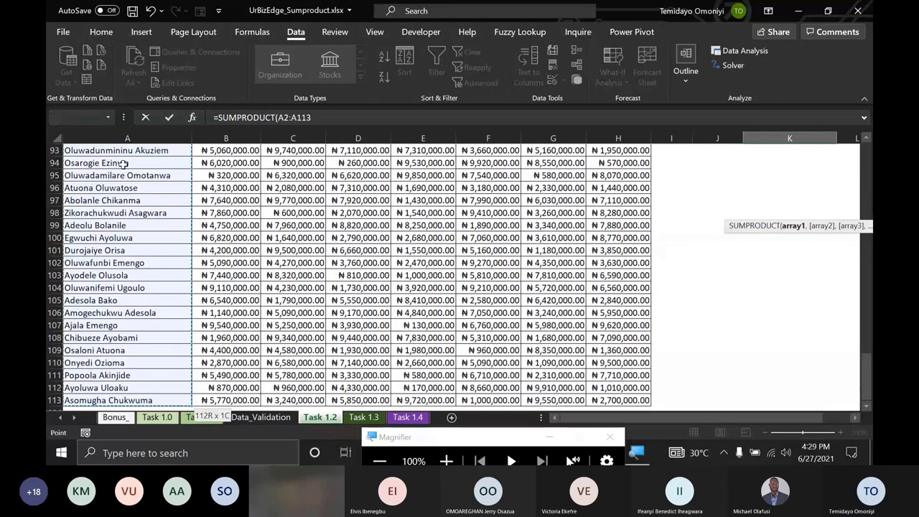
{"action": "type", "text": "="}
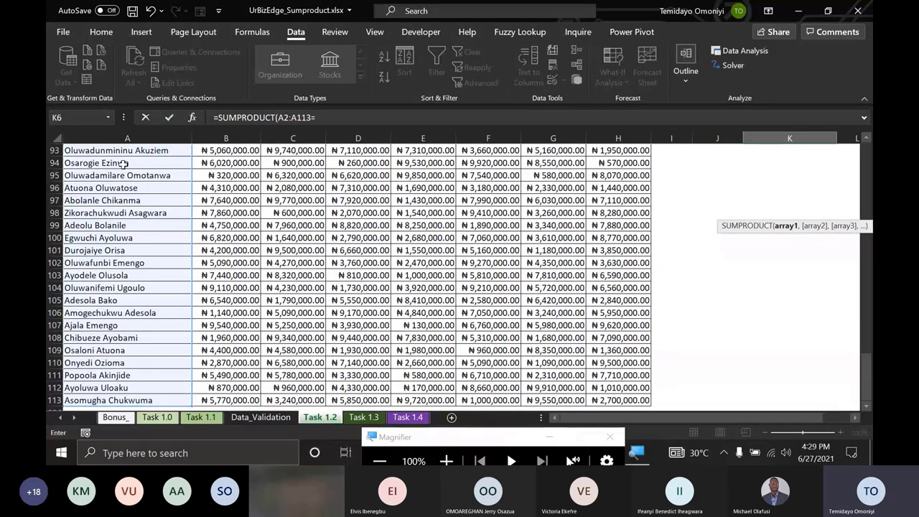
{"action": "scroll", "coordinate": [667, 312], "scroll_direction": "up", "scroll_amount": 20}
{"action": "left_click", "coordinate": [727, 310]}
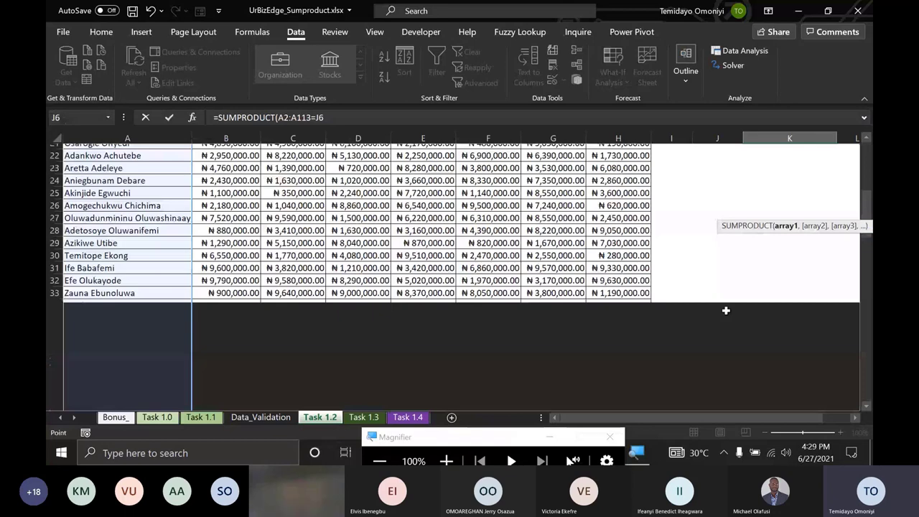
{"action": "scroll", "coordinate": [726, 310], "scroll_direction": "up", "scroll_amount": 4}
{"action": "key", "text": "Up"}
{"action": "key", "text": "Up"}
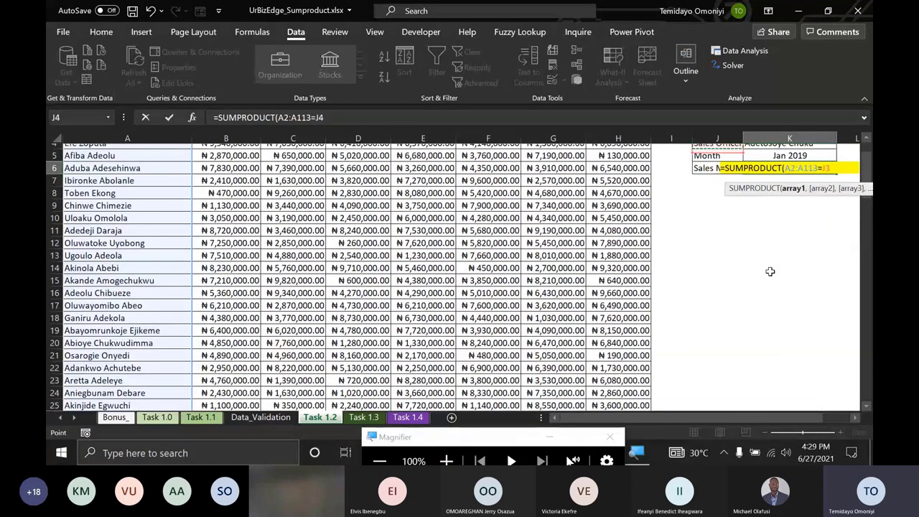
{"action": "key", "text": "Up"}
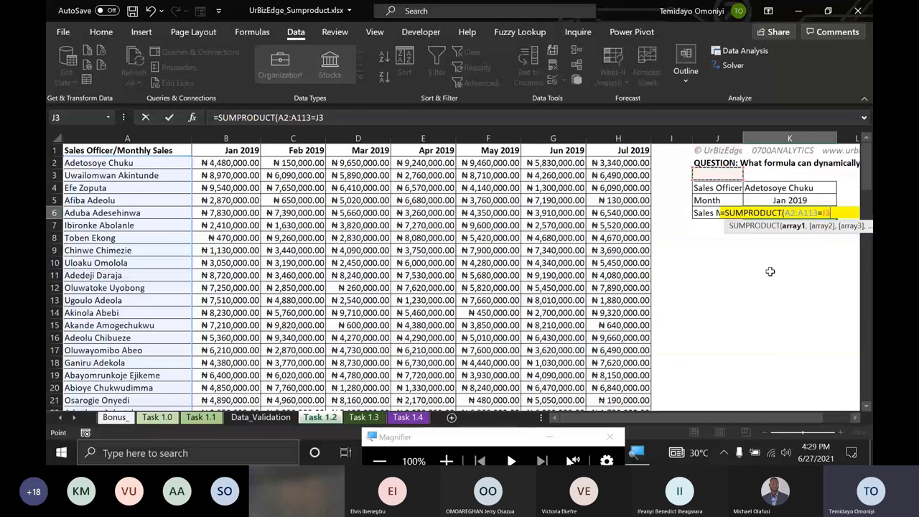
{"action": "key", "text": "Right"}
{"action": "key", "text": "Down"}
- Add the condition that month headers B1:H1 equal K5
{"action": "type", "text": ")*"}
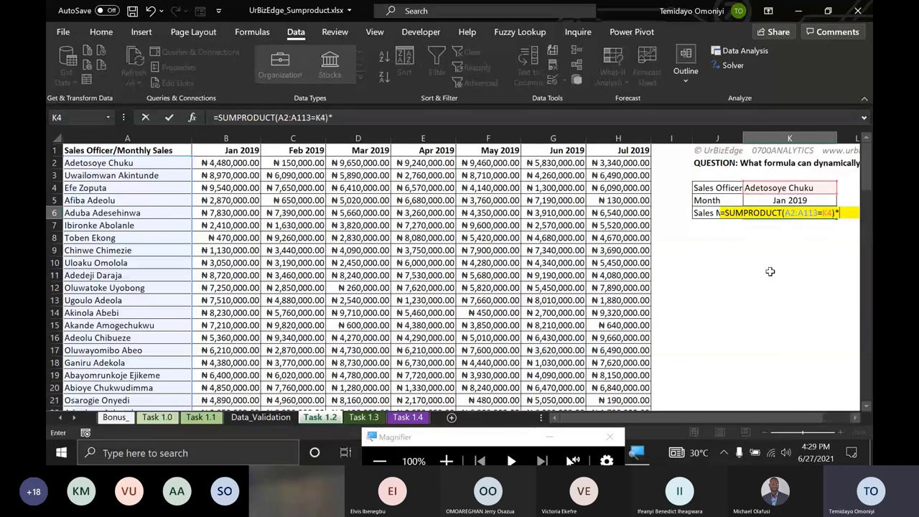
{"action": "type", "text": "("}
{"action": "left_click_drag", "start_coordinate": [227, 151], "coordinate": [632, 151]}
{"action": "type", "text": "="}
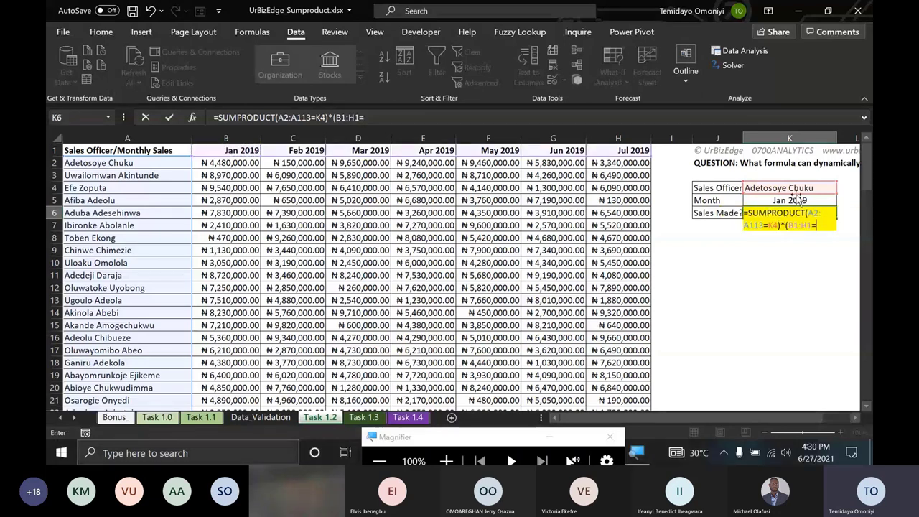
{"action": "left_click", "coordinate": [791, 200]}
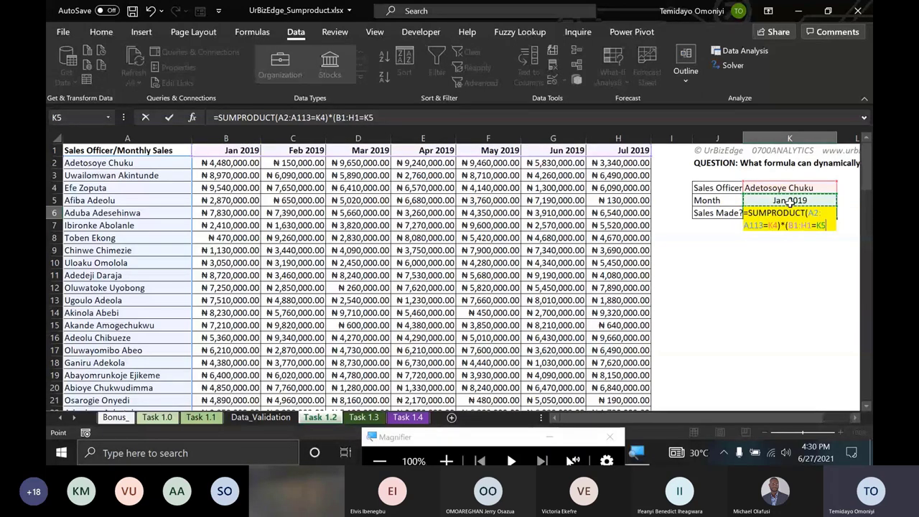
- Multiply by the sales values B2:H113 and close the formula's brackets
{"action": "type", "text": ")*"}
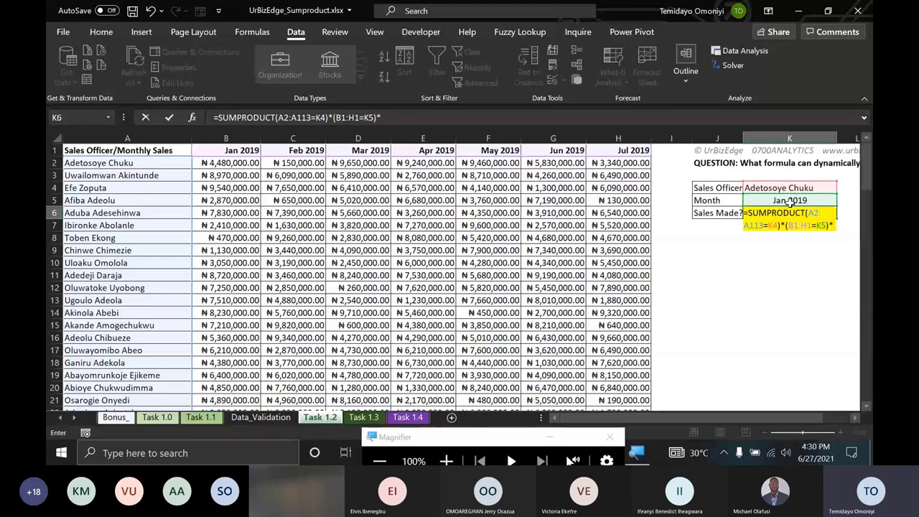
{"action": "type", "text": "("}
{"action": "left_click_drag", "start_coordinate": [205, 164], "coordinate": [632, 164]}
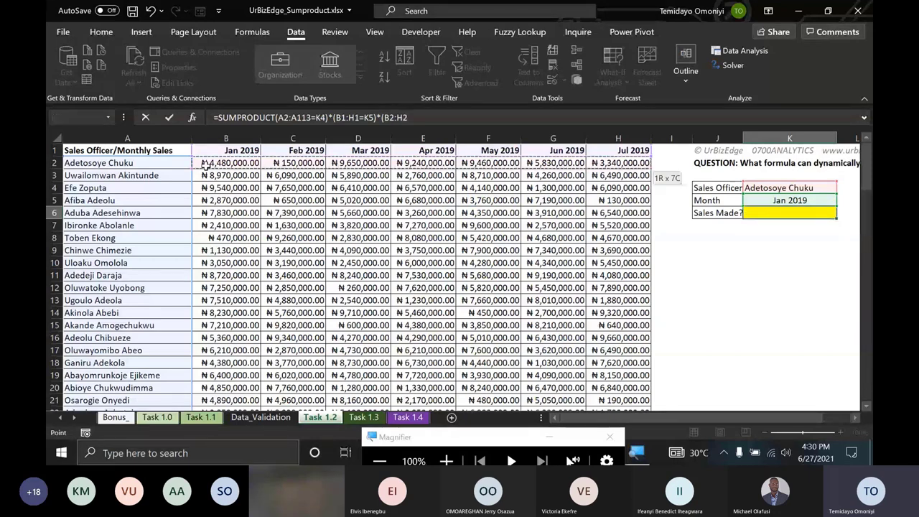
{"action": "key", "text": "ctrl+shift+Down"}
{"action": "type", "text": ")"}
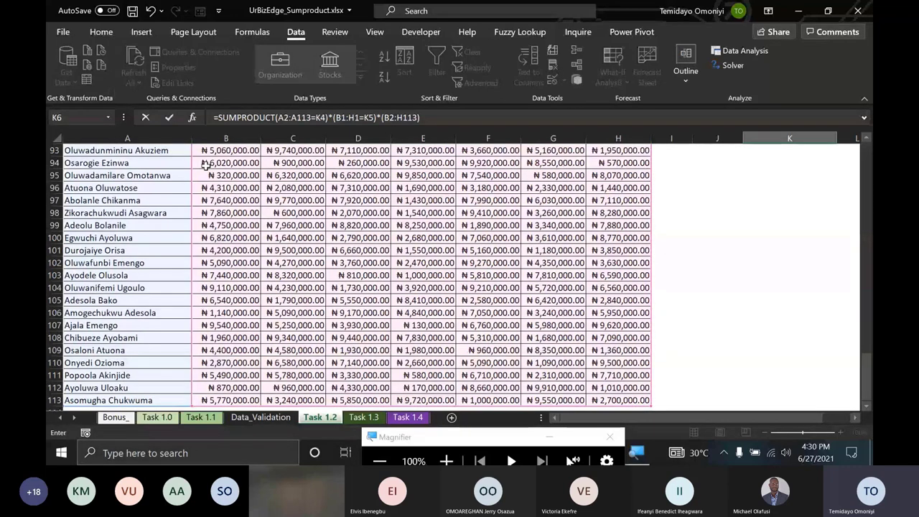
{"action": "type", "text": ")"}
{"action": "left_click", "coordinate": [276, 117]}
- Commit the formula so Sales Made? shows ₦4,480,000.00, check K4 and K5, then go to Task 1.3
{"action": "key", "text": "Return"}
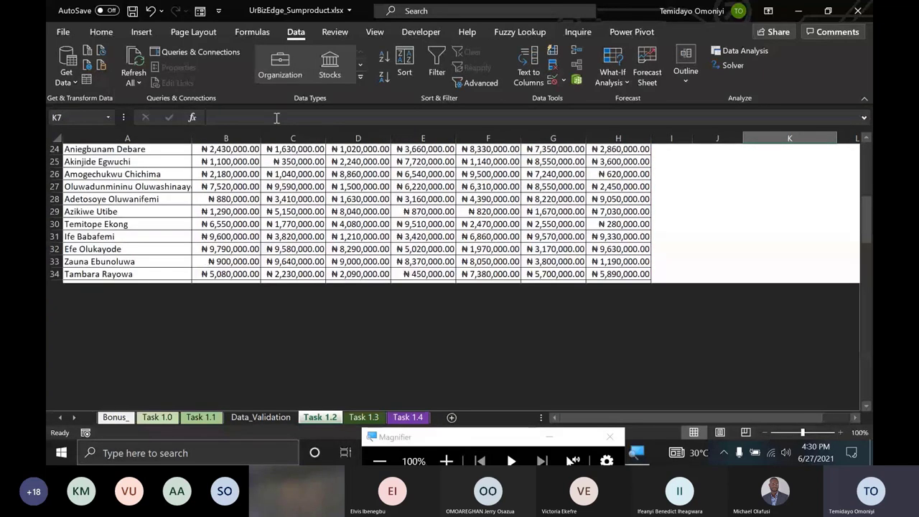
{"action": "scroll", "coordinate": [770, 214], "scroll_direction": "up", "scroll_amount": 2}
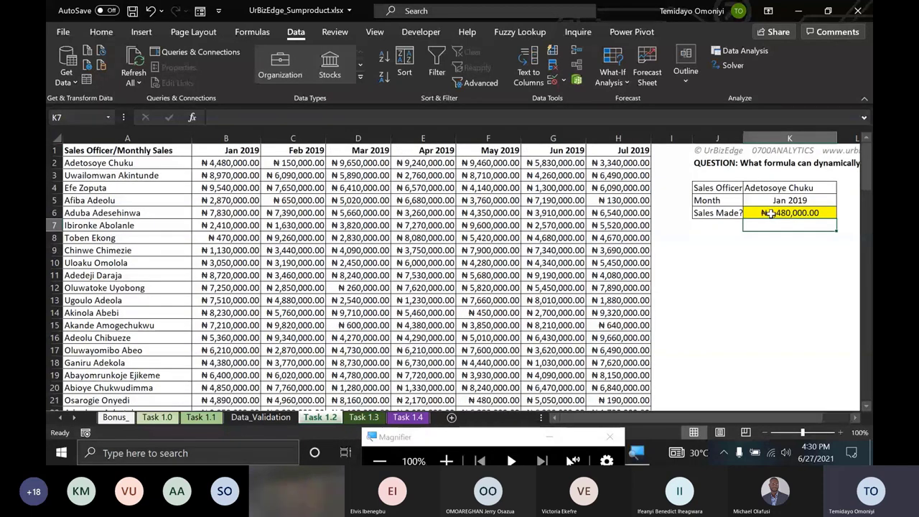
{"action": "left_click", "coordinate": [803, 200]}
{"action": "left_click", "coordinate": [802, 188]}
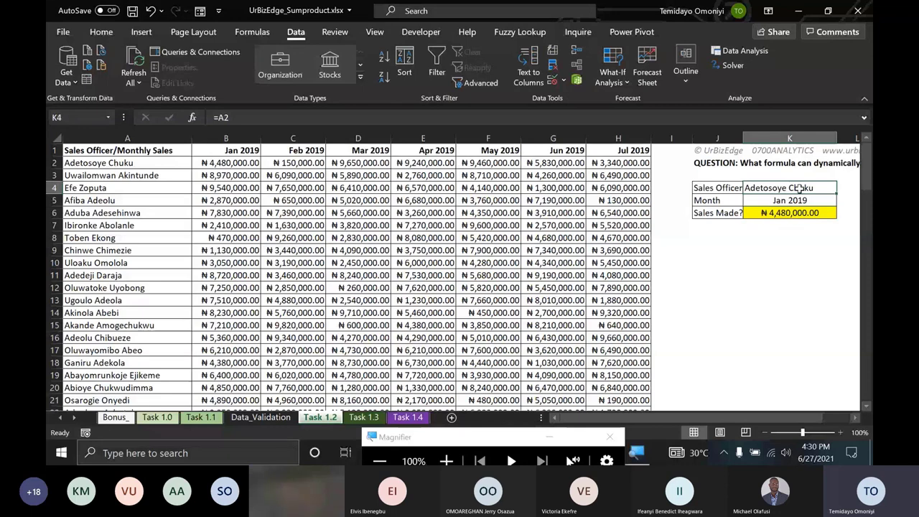
{"action": "key", "text": "Down"}
{"action": "left_click", "coordinate": [791, 187]}
{"action": "left_click", "coordinate": [779, 199]}
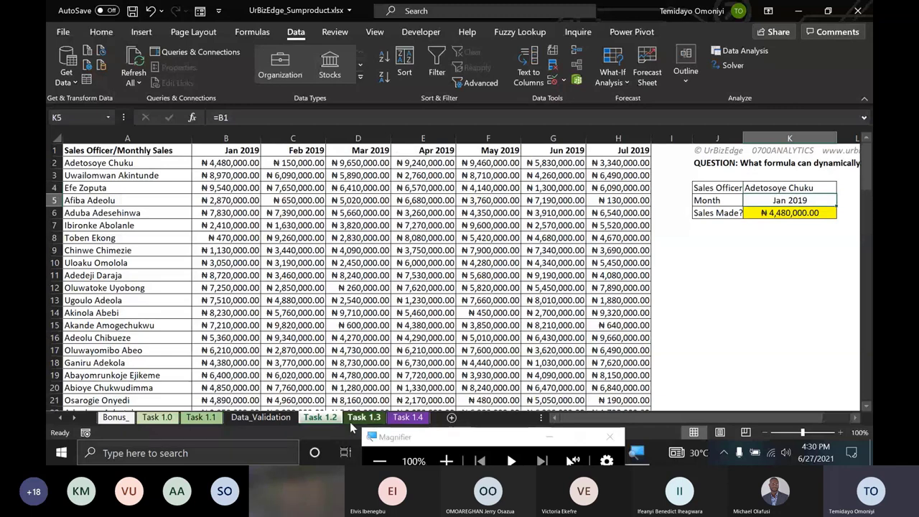
{"action": "left_click", "coordinate": [354, 421]}
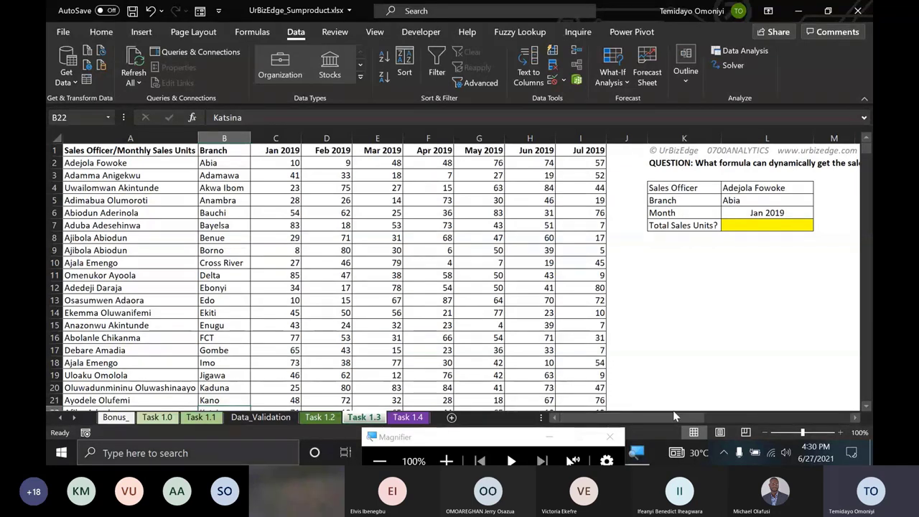
{"action": "left_click_drag", "start_coordinate": [673, 412], "coordinate": [674, 436]}
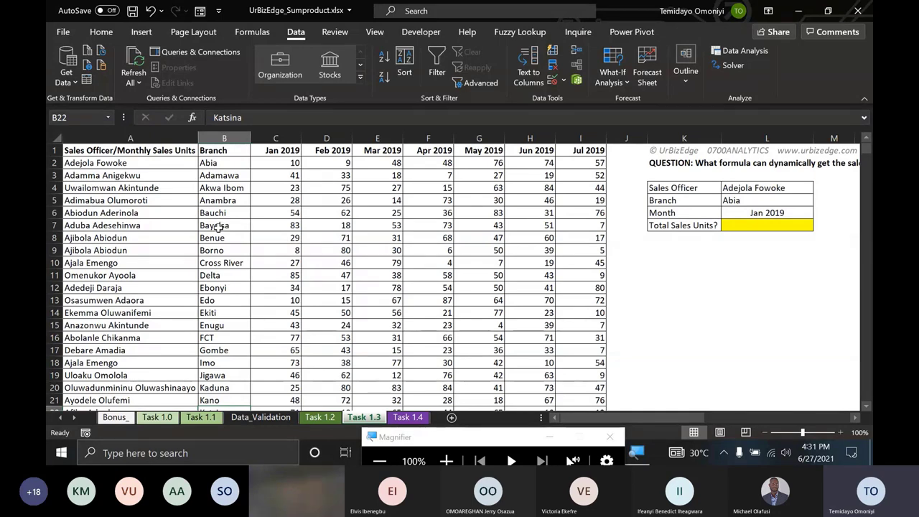
- Begin L7 as =SUMPRODUCT((A2:A3678=L4)*( matching officer names to L4
{"action": "left_click", "coordinate": [743, 229]}
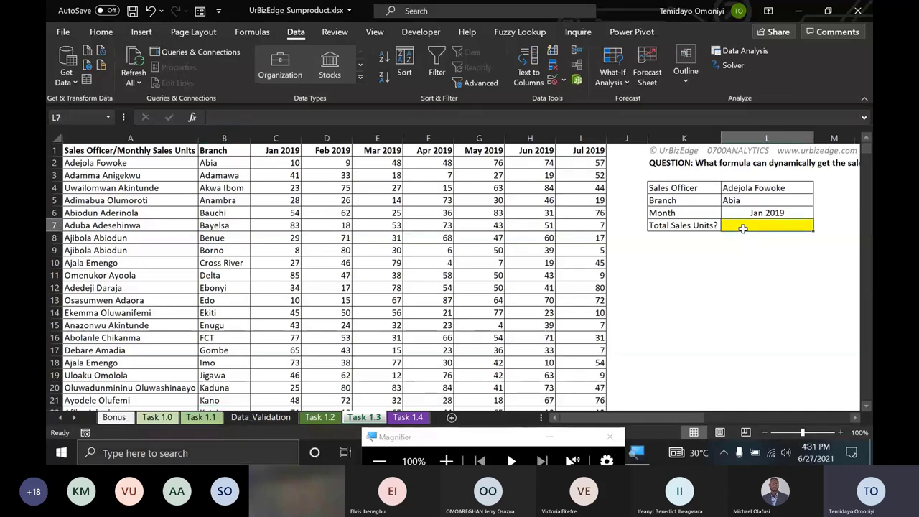
{"action": "double_click", "coordinate": [744, 228]}
{"action": "type", "text": "=sumpr"}
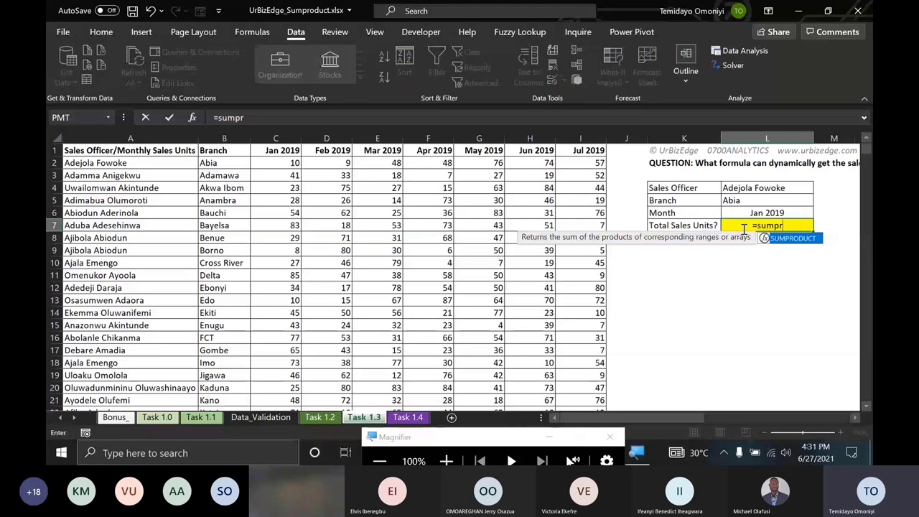
{"action": "key", "text": "Tab"}
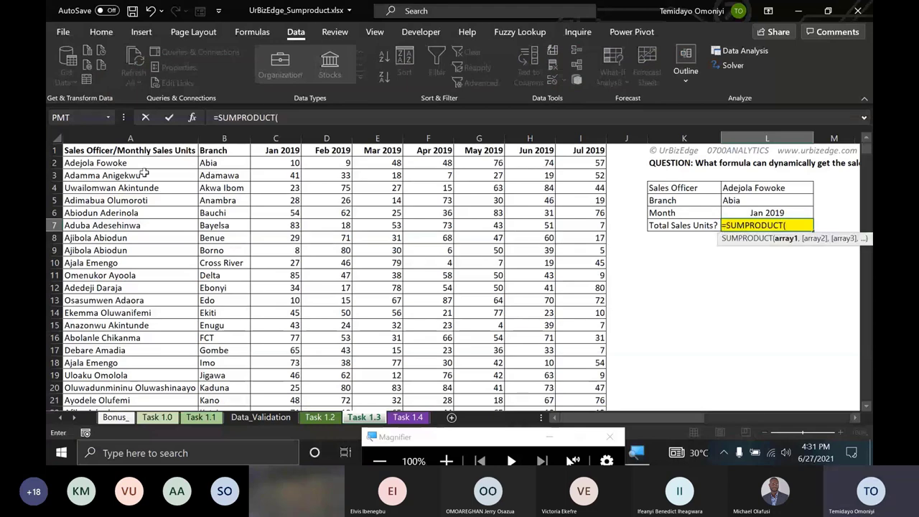
{"action": "left_click", "coordinate": [106, 163]}
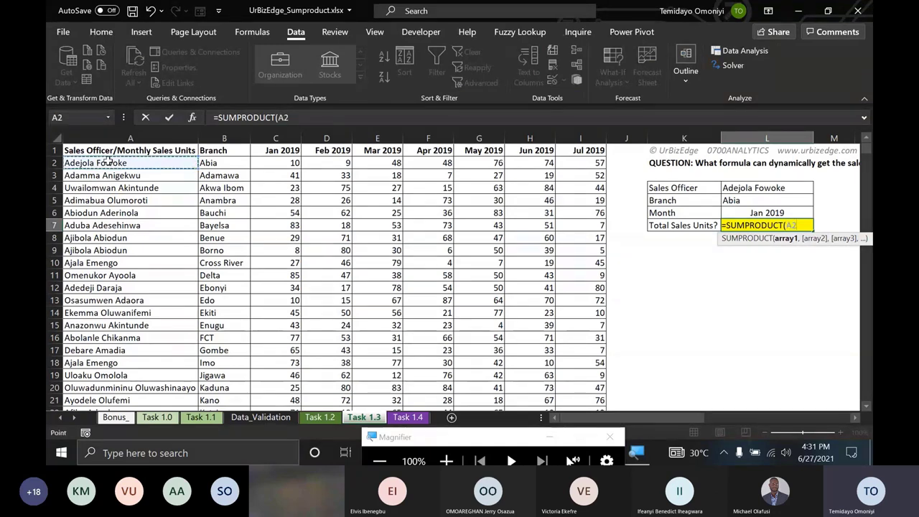
{"action": "key", "text": "ctrl+shift+Down"}
{"action": "type", "text": "="}
{"action": "left_click", "coordinate": [756, 186]}
{"action": "type", "text": ")"}
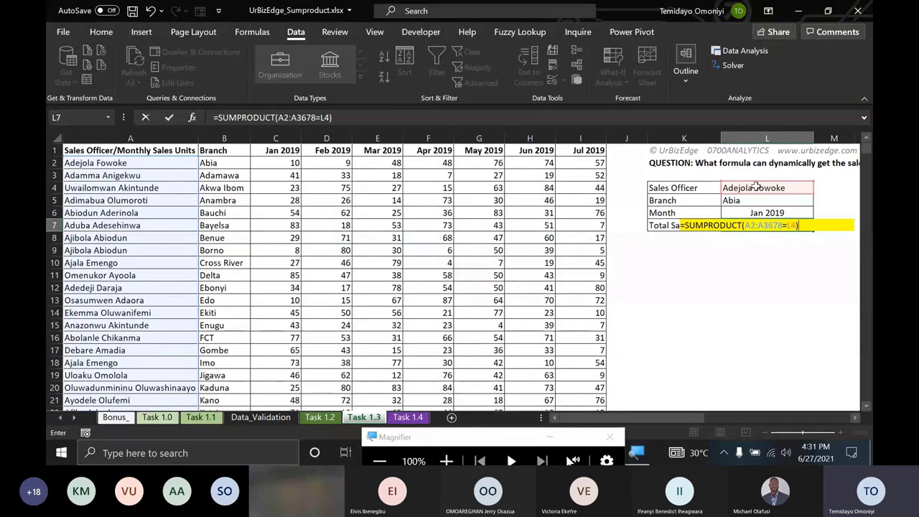
{"action": "type", "text": "*("}
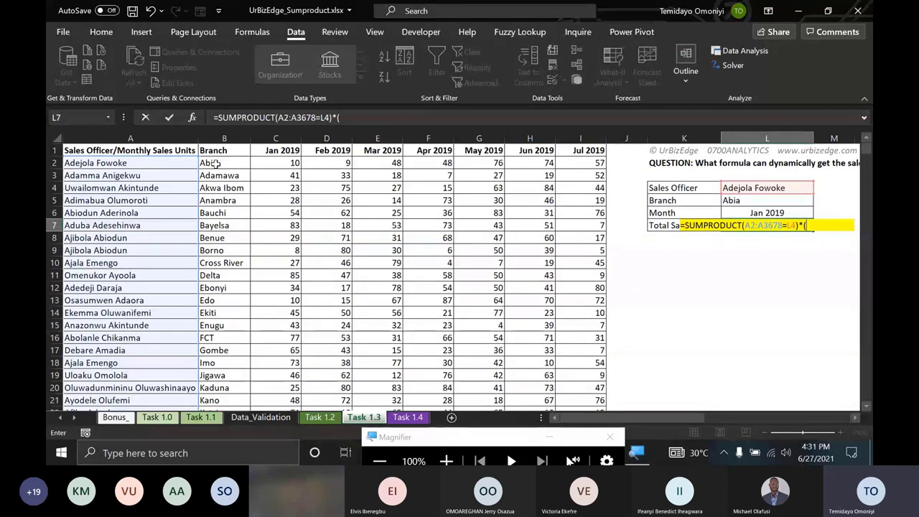
- Add the branch condition B2:B3678=L5 to the L7 formula
{"action": "left_click", "coordinate": [214, 164]}
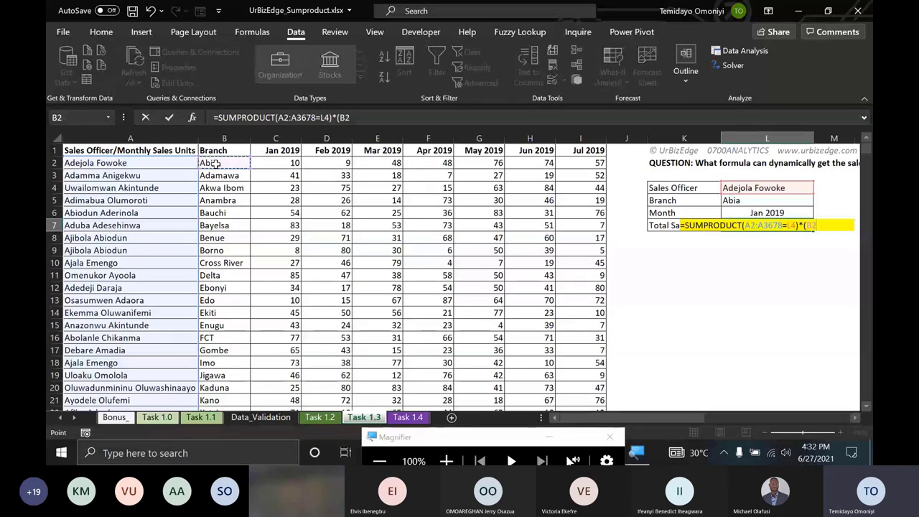
{"action": "key", "text": "ctrl+shift+Down"}
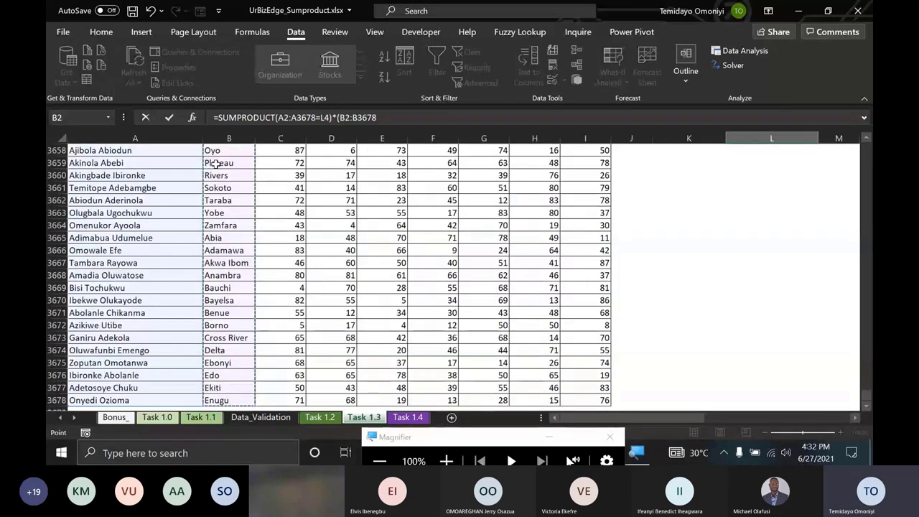
{"action": "type", "text": "="}
{"action": "scroll", "coordinate": [445, 303], "scroll_direction": "up", "scroll_amount": 20}
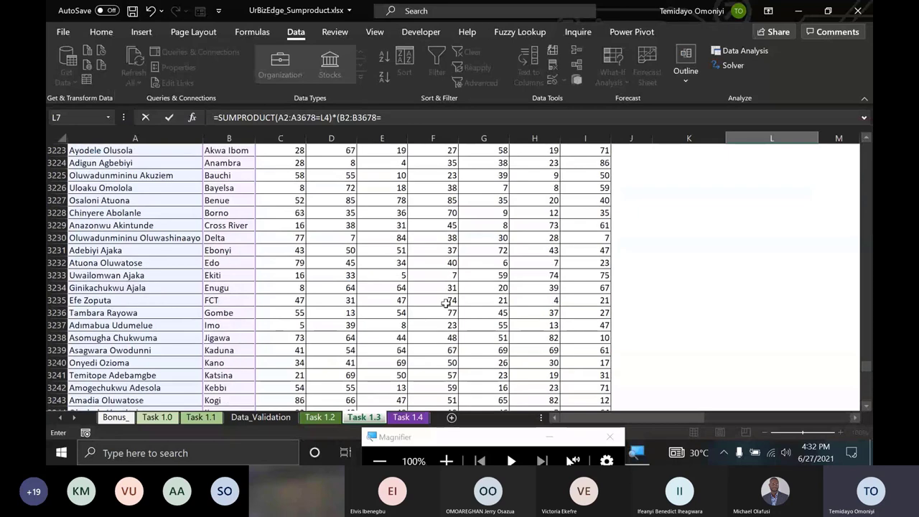
{"action": "key", "text": "Left"}
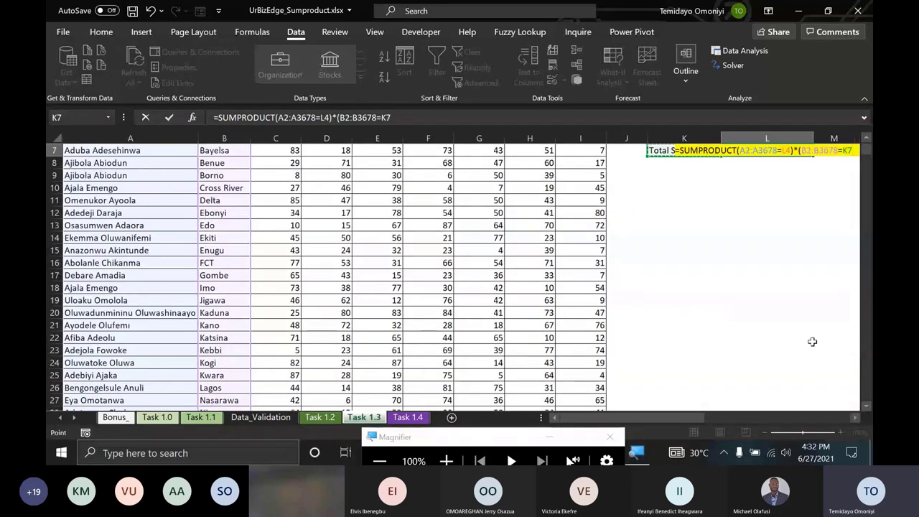
{"action": "scroll", "coordinate": [812, 339], "scroll_direction": "up", "scroll_amount": 2}
{"action": "left_click", "coordinate": [744, 201]}
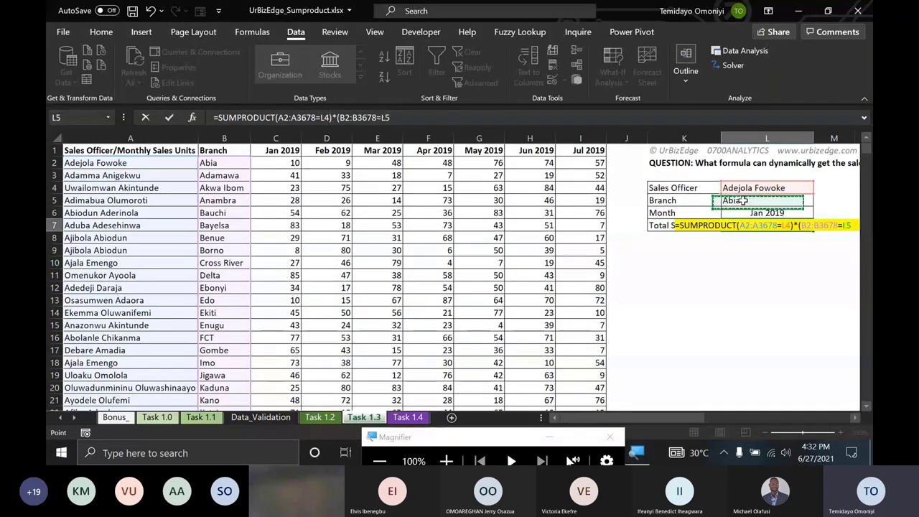
- Add the month condition comparing headers C1:I1 with L6
{"action": "type", "text": ")*"}
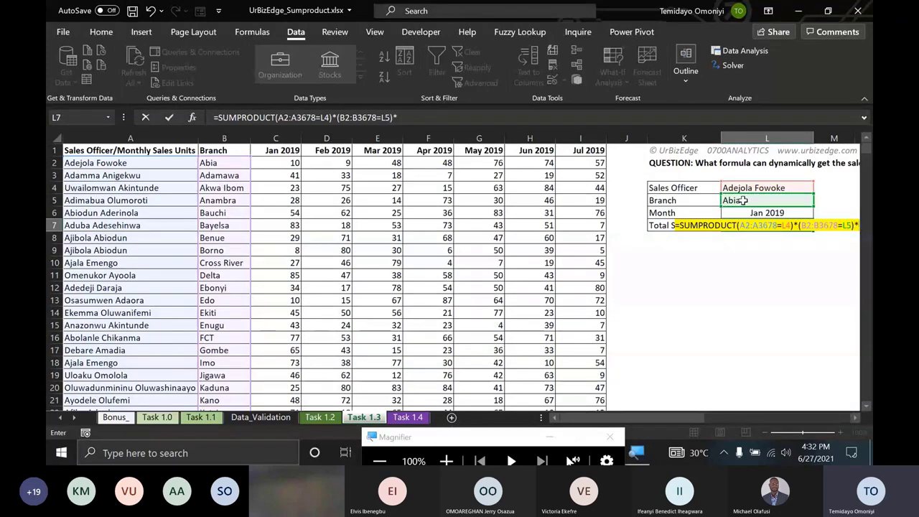
{"action": "type", "text": "("}
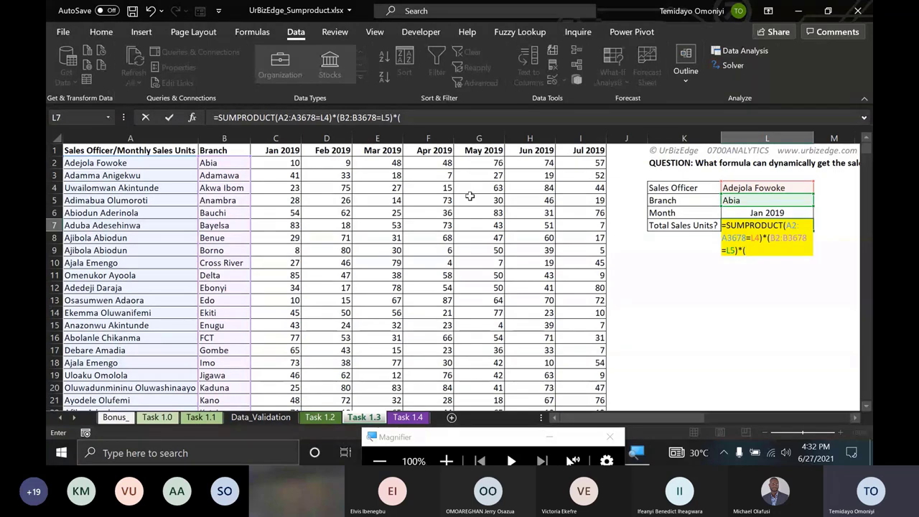
{"action": "left_click", "coordinate": [265, 149]}
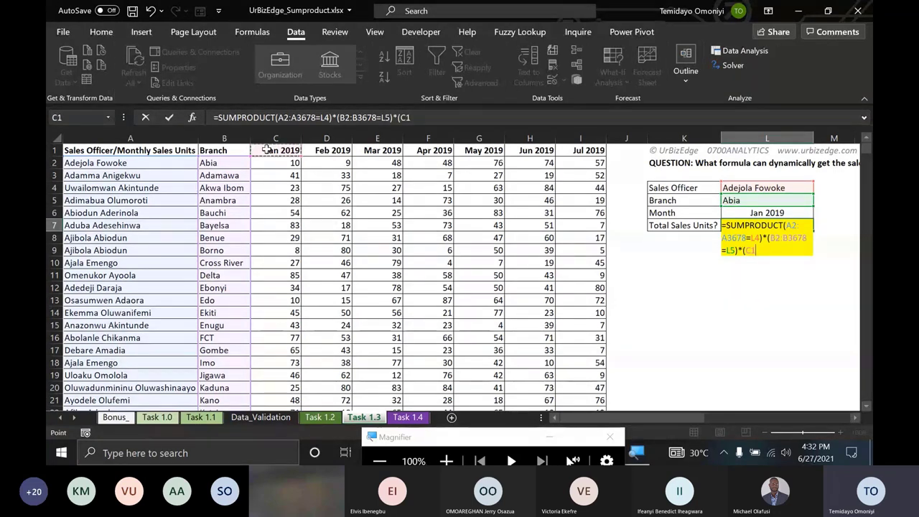
{"action": "left_click_drag", "start_coordinate": [266, 150], "coordinate": [600, 150]}
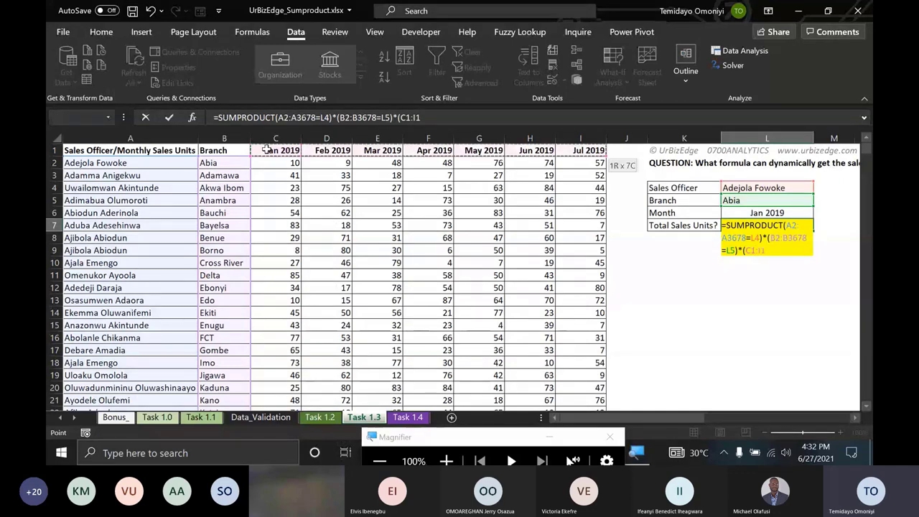
{"action": "type", "text": "="}
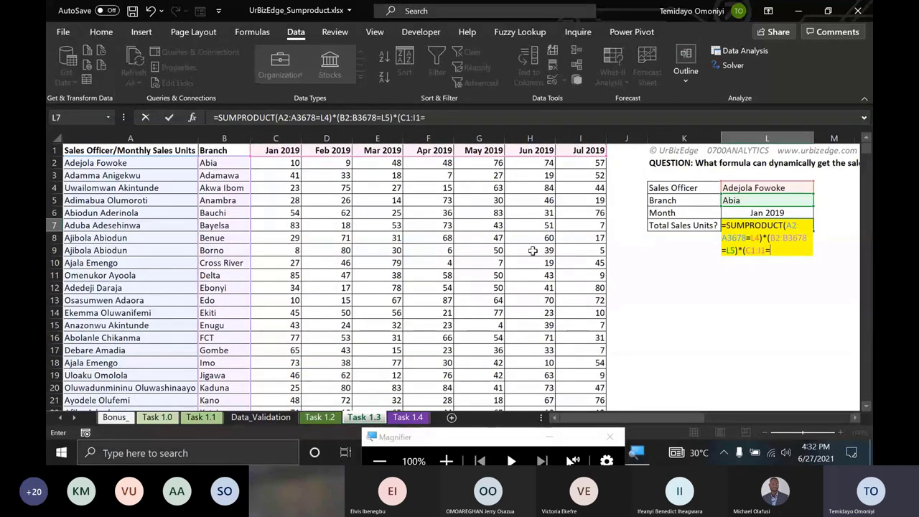
{"action": "left_click", "coordinate": [759, 214]}
- Multiply by the sales figures C2:I3678 and close the bracket
{"action": "type", "text": ")"}
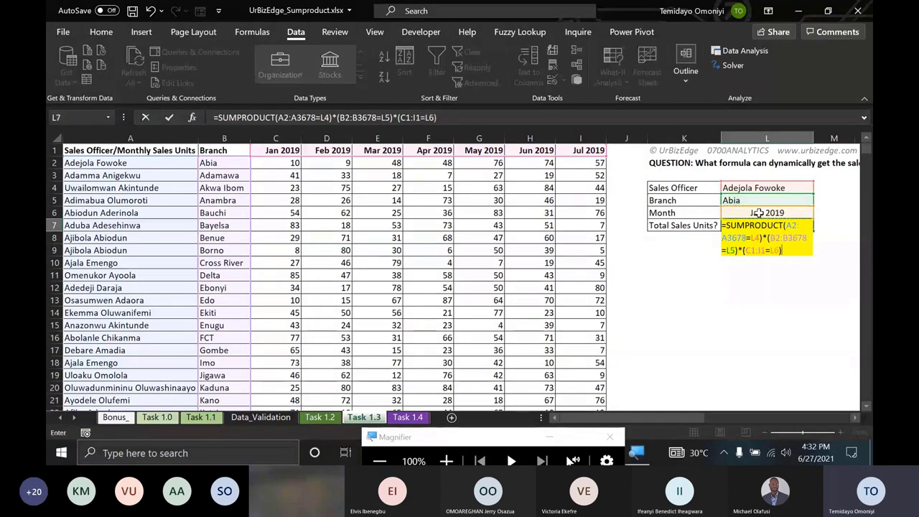
{"action": "type", "text": "*("}
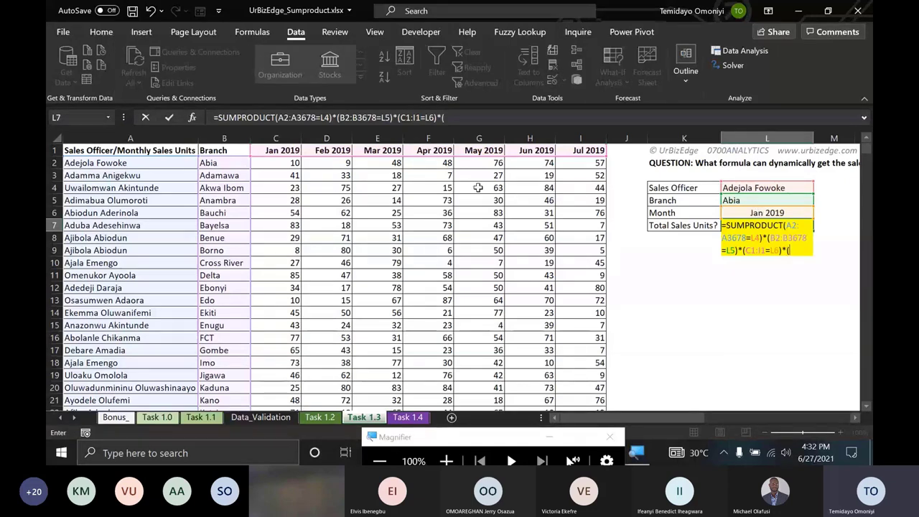
{"action": "left_click", "coordinate": [261, 166]}
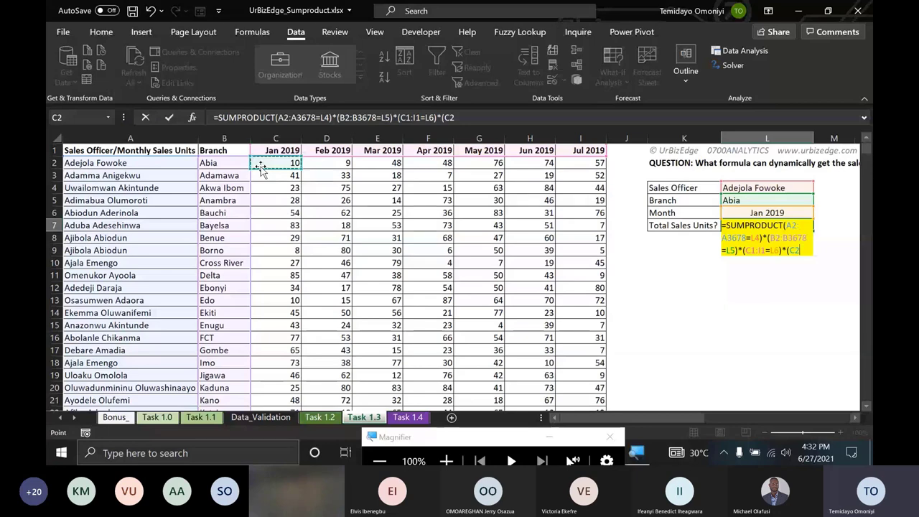
{"action": "key", "text": "ctrl+shift+Right"}
{"action": "key", "text": "ctrl+shift+Down"}
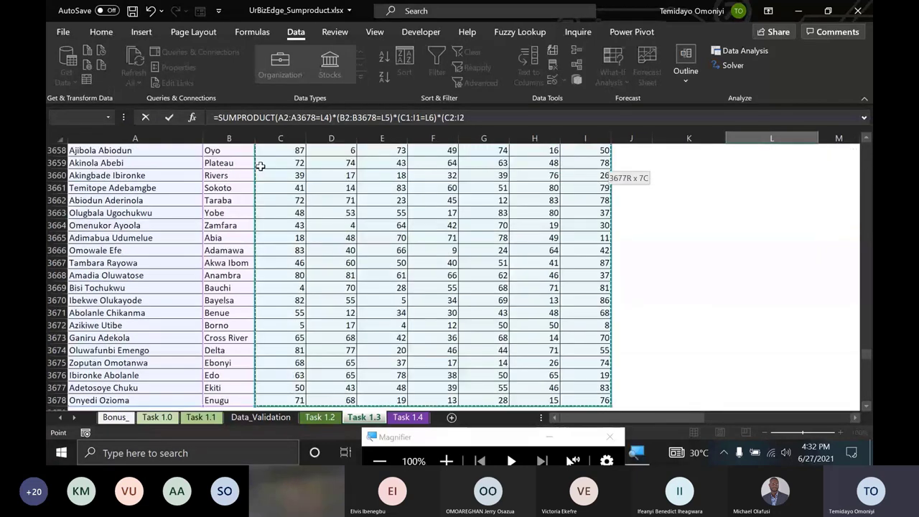
{"action": "type", "text": ")"}
- Add the missing opening parenthesis and commit the formula, returning 61
{"action": "scroll", "coordinate": [356, 188], "scroll_direction": "up", "scroll_amount": 20}
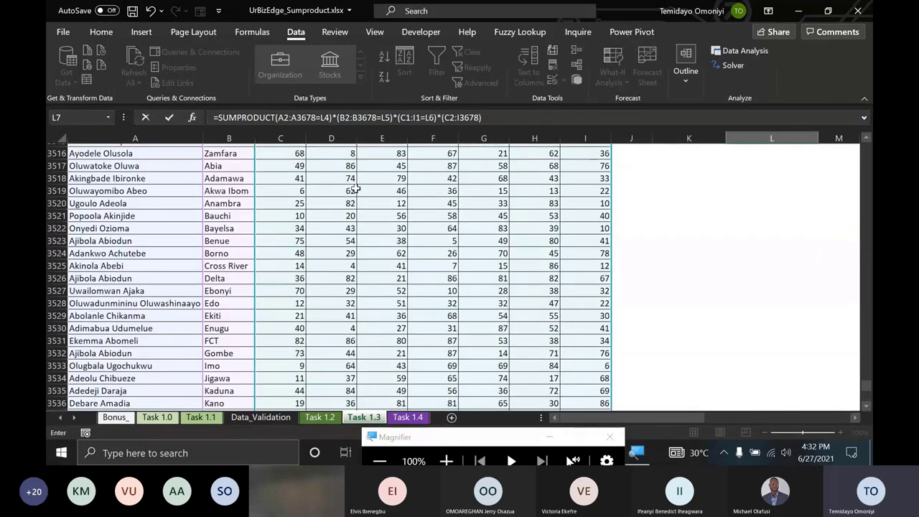
{"action": "scroll", "coordinate": [356, 189], "scroll_direction": "up", "scroll_amount": 1}
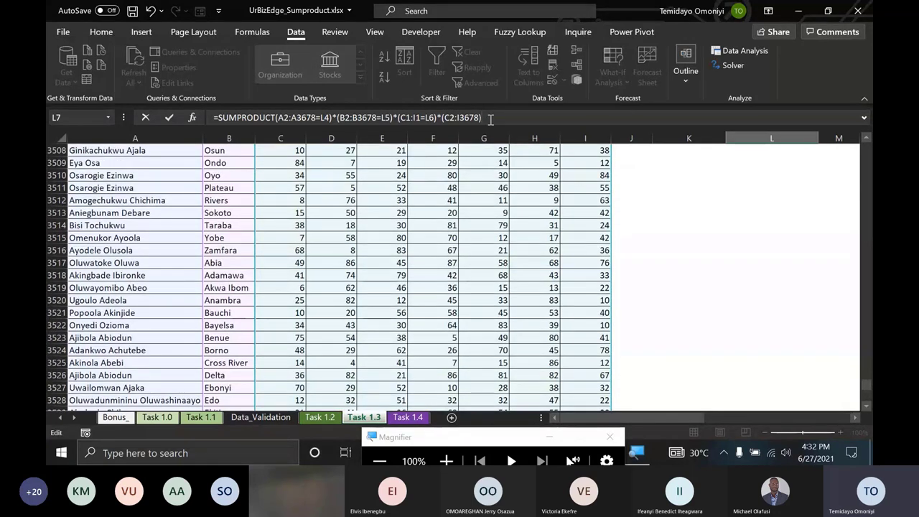
{"action": "left_click", "coordinate": [491, 118]}
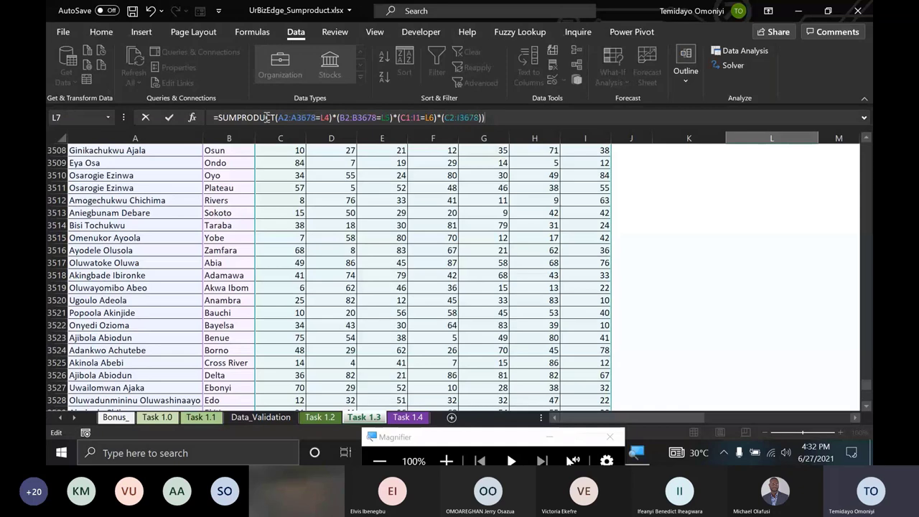
{"action": "left_click", "coordinate": [275, 117]}
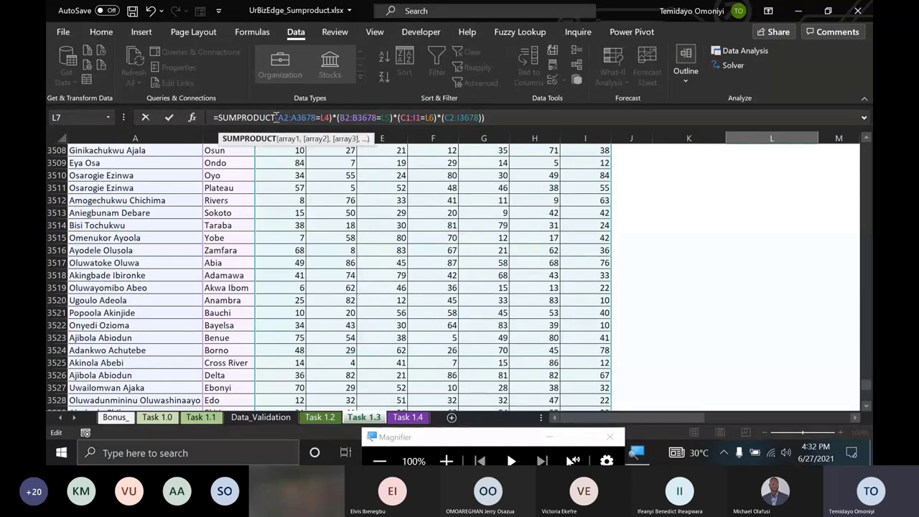
{"action": "type", "text": "("}
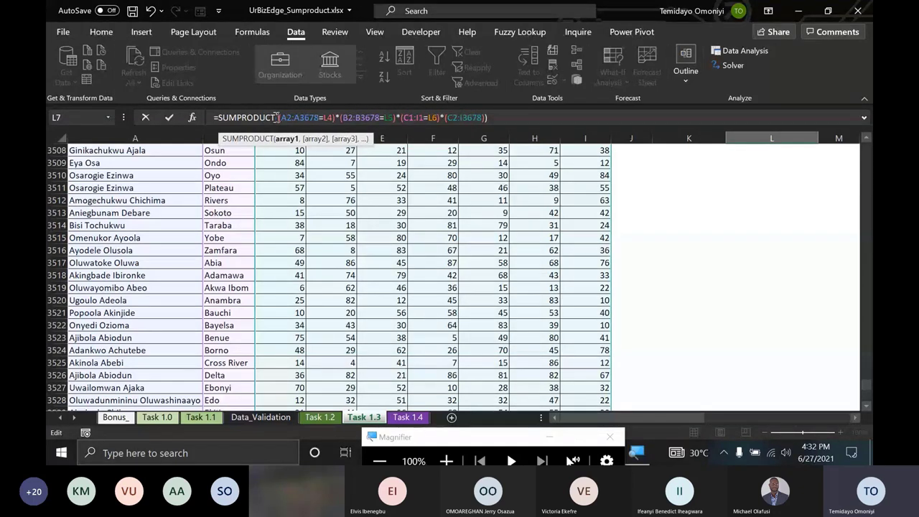
{"action": "key", "text": "Return"}
{"action": "scroll", "coordinate": [788, 279], "scroll_direction": "up", "scroll_amount": 2}
{"action": "scroll", "coordinate": [791, 280], "scroll_direction": "up", "scroll_amount": 1}
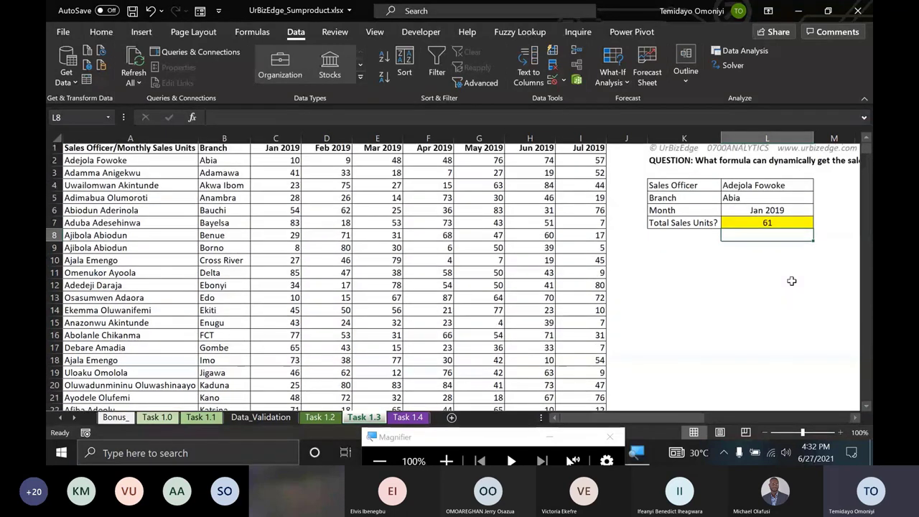
{"action": "left_click", "coordinate": [766, 226]}
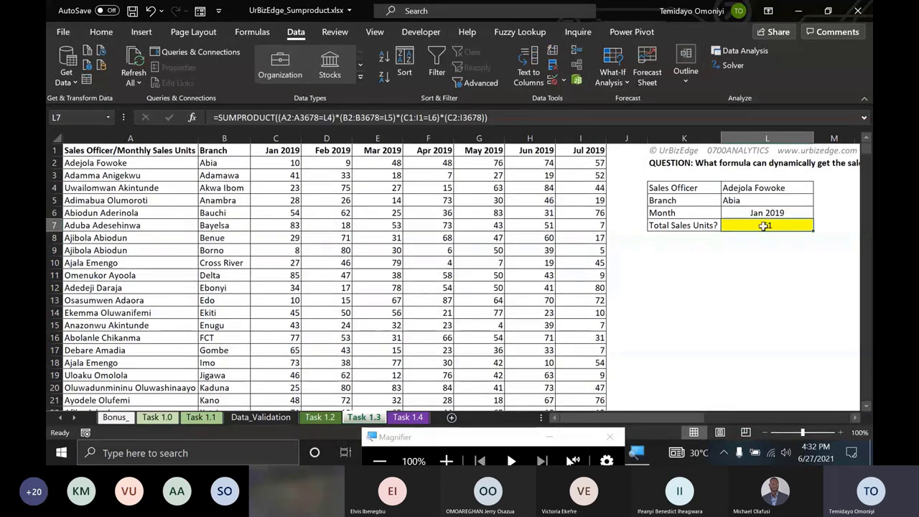
- In Data_Validation D1, list distinct officers with =UNIQUE of Task 1.2's A2:A113
{"action": "left_click", "coordinate": [740, 190]}
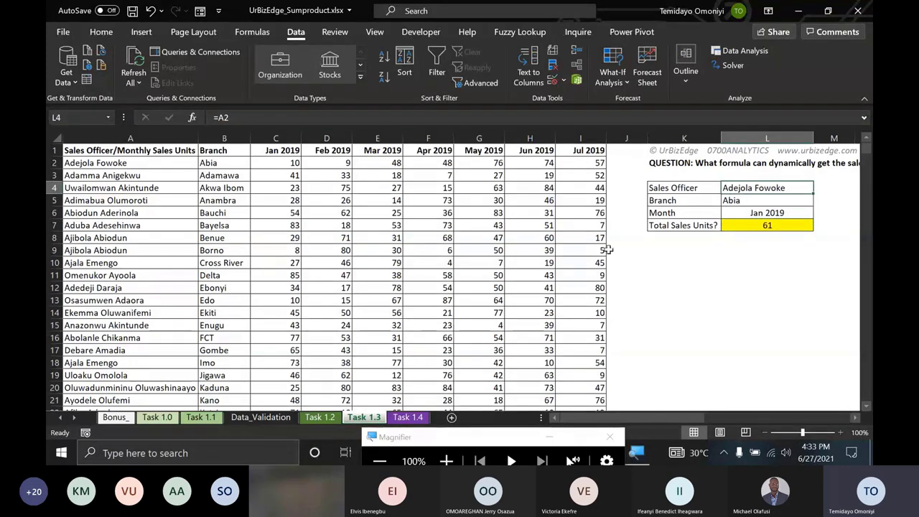
{"action": "left_click", "coordinate": [237, 417]}
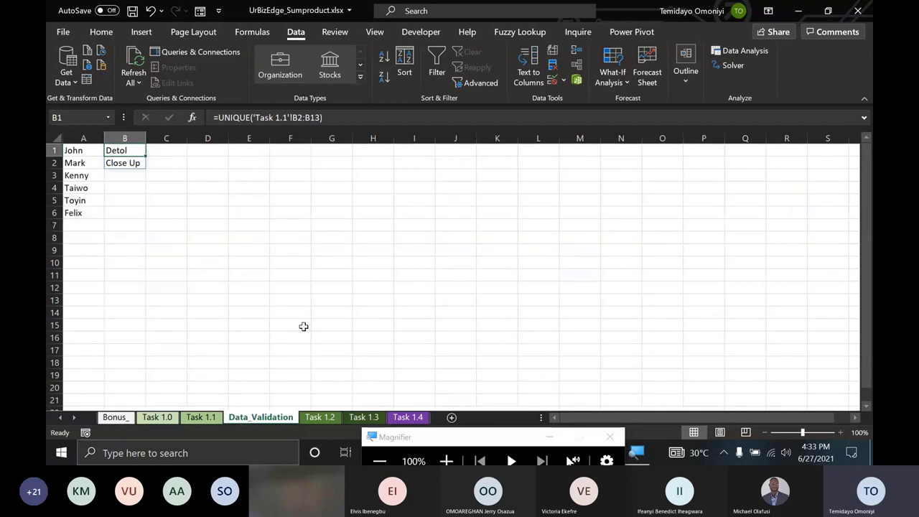
{"action": "left_click", "coordinate": [192, 151]}
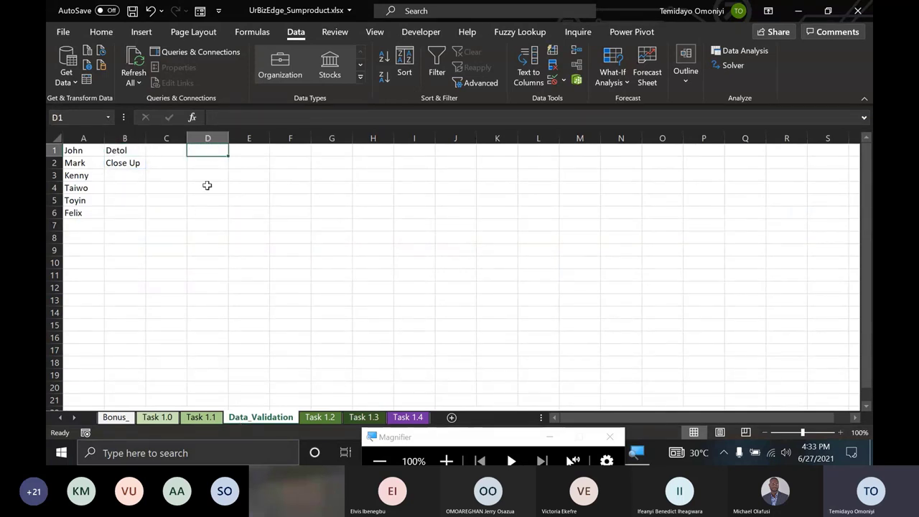
{"action": "type", "text": "=uni"}
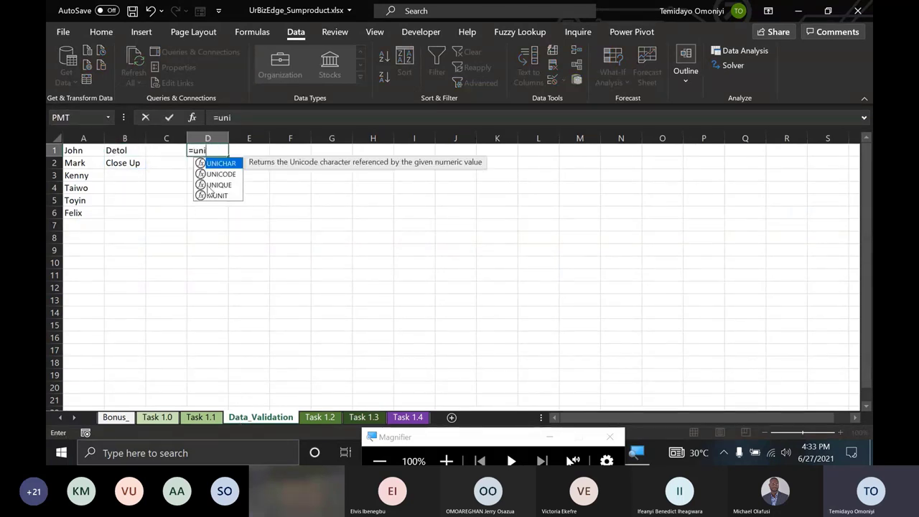
{"action": "left_click", "coordinate": [210, 185]}
{"action": "double_click", "coordinate": [210, 185]}
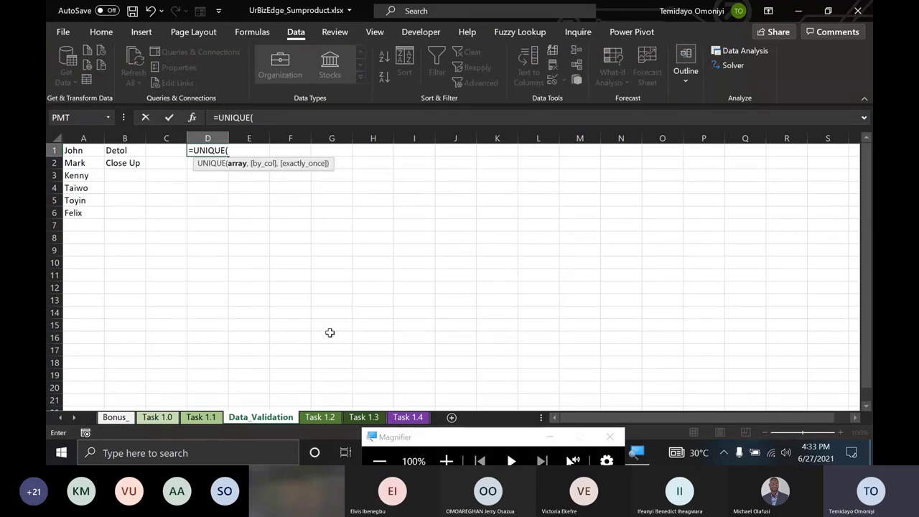
{"action": "left_click", "coordinate": [320, 418]}
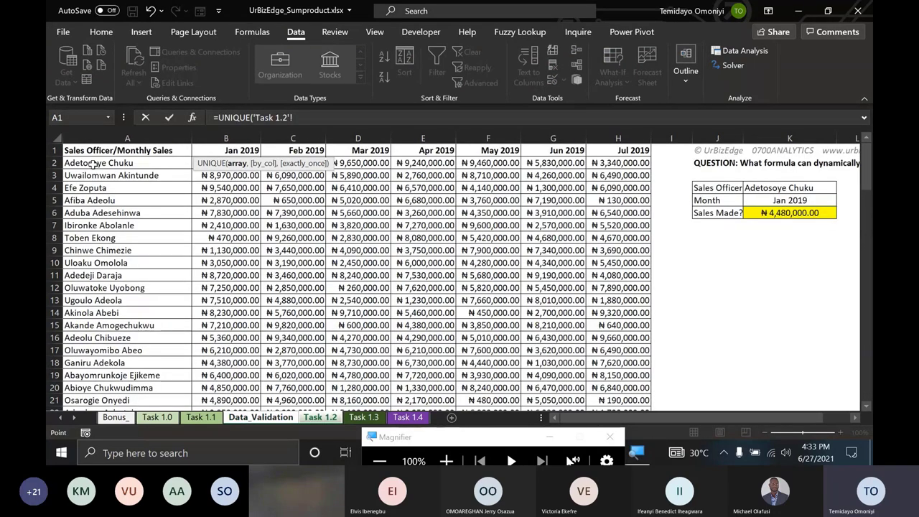
{"action": "left_click", "coordinate": [94, 163]}
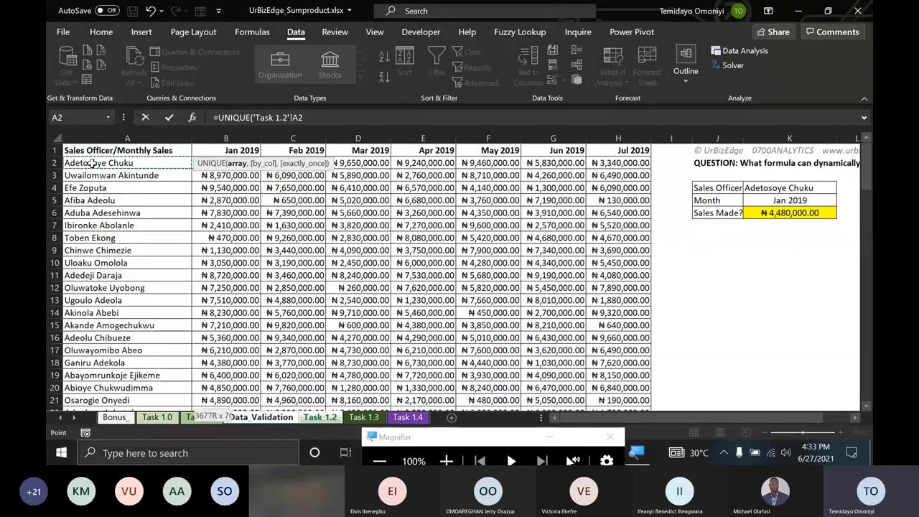
{"action": "key", "text": "ctrl+shift+Down"}
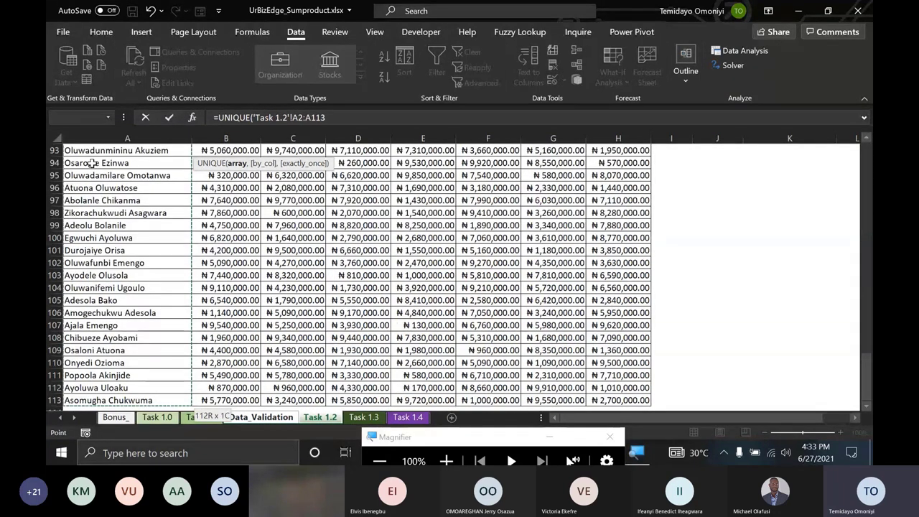
{"action": "type", "text": ")"}
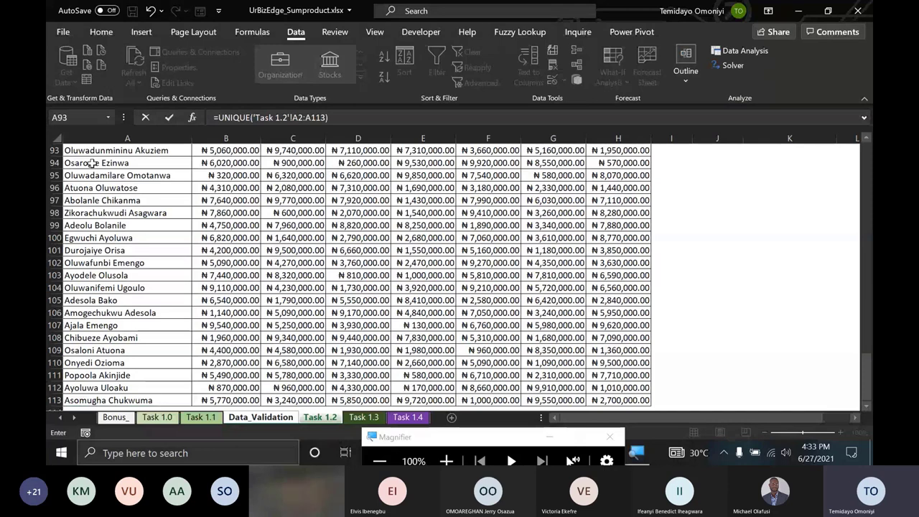
{"action": "key", "text": "Return"}
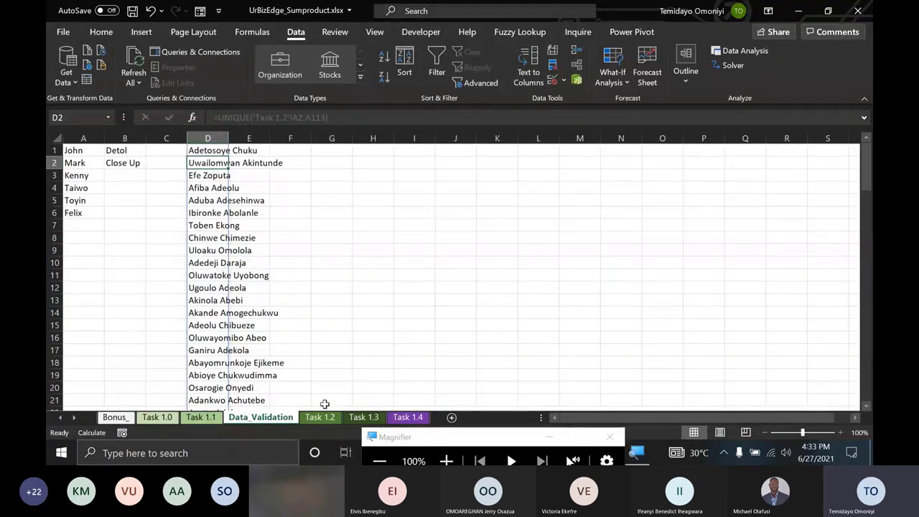
- Review the D1 formula, check Task 1.2's Sales Officer cell K4, and return to Task 1.3
{"action": "left_click", "coordinate": [202, 150]}
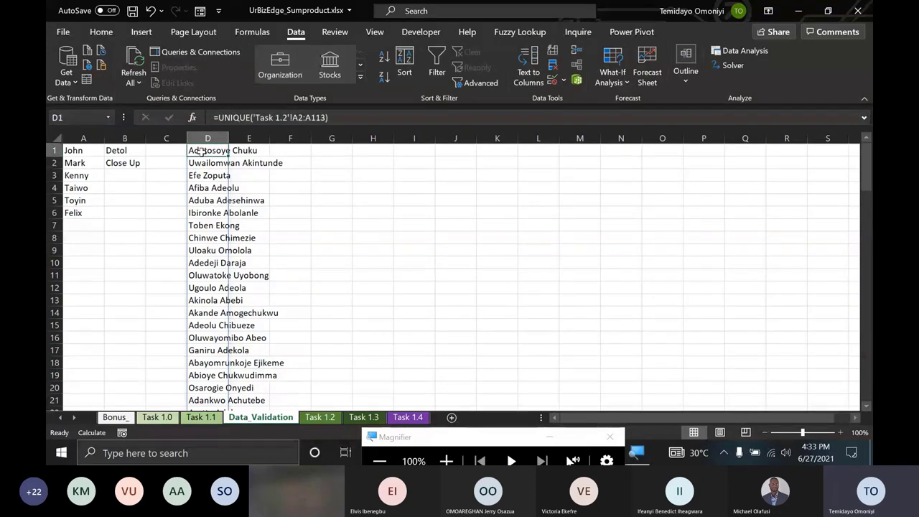
{"action": "left_click", "coordinate": [321, 418]}
{"action": "left_click", "coordinate": [774, 188]}
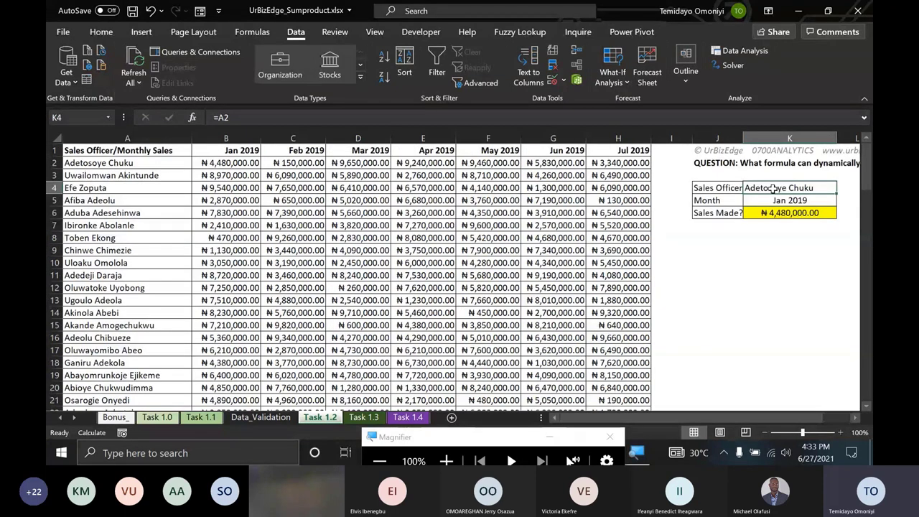
{"action": "left_click", "coordinate": [369, 420]}
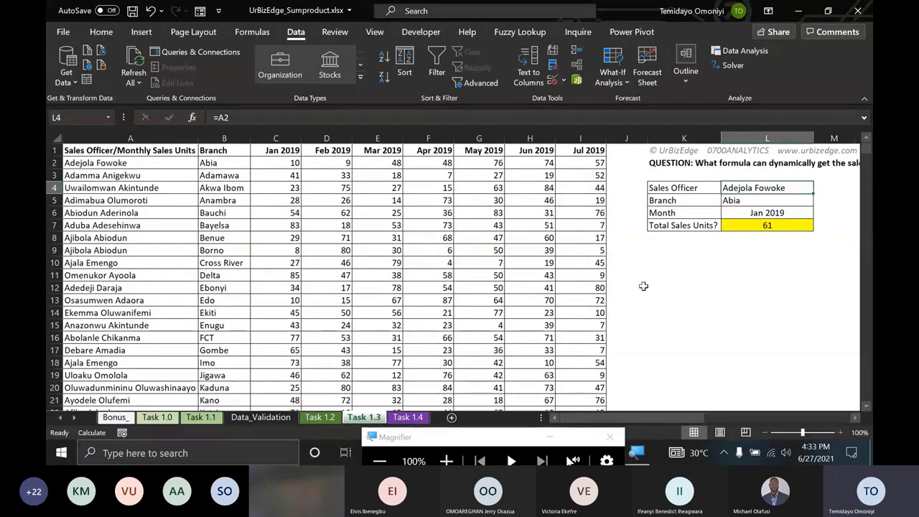
- Enter =UNIQUE('Task 1.3'!A2:A3678) in Data_Validation G1, then return to the top of Task 1.3
{"action": "left_click", "coordinate": [266, 421]}
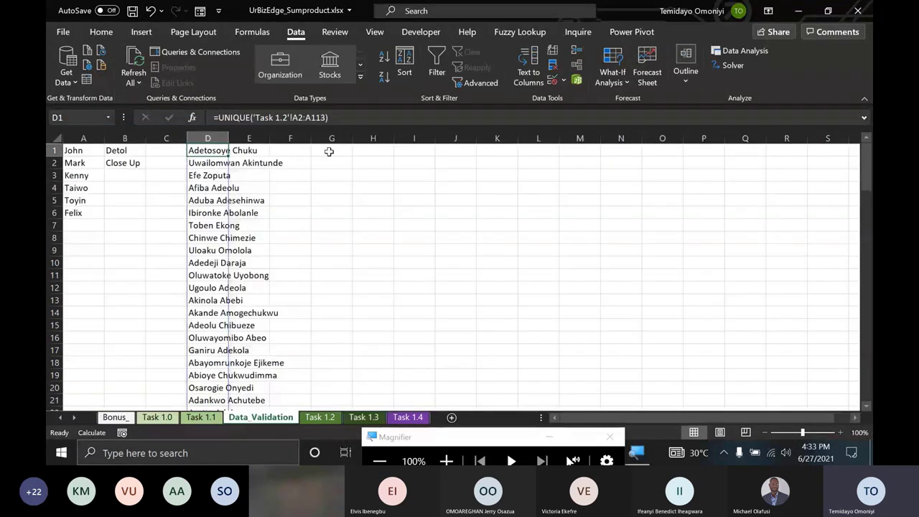
{"action": "left_click", "coordinate": [330, 151]}
{"action": "type", "text": "=un"}
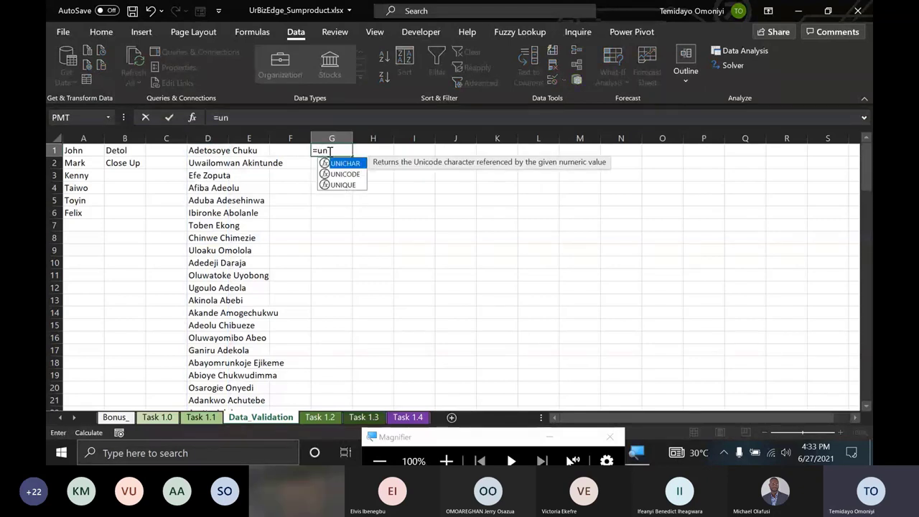
{"action": "key", "text": "Down"}
{"action": "key", "text": "Down"}
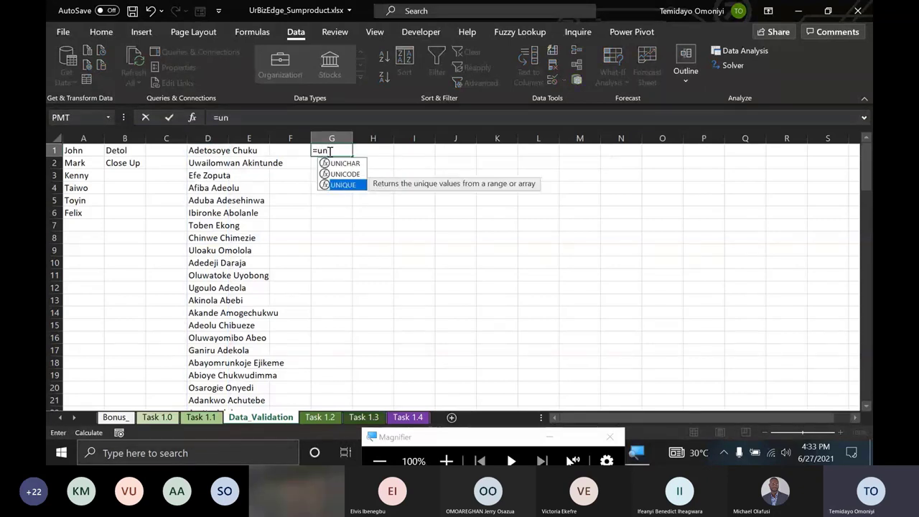
{"action": "key", "text": "Tab"}
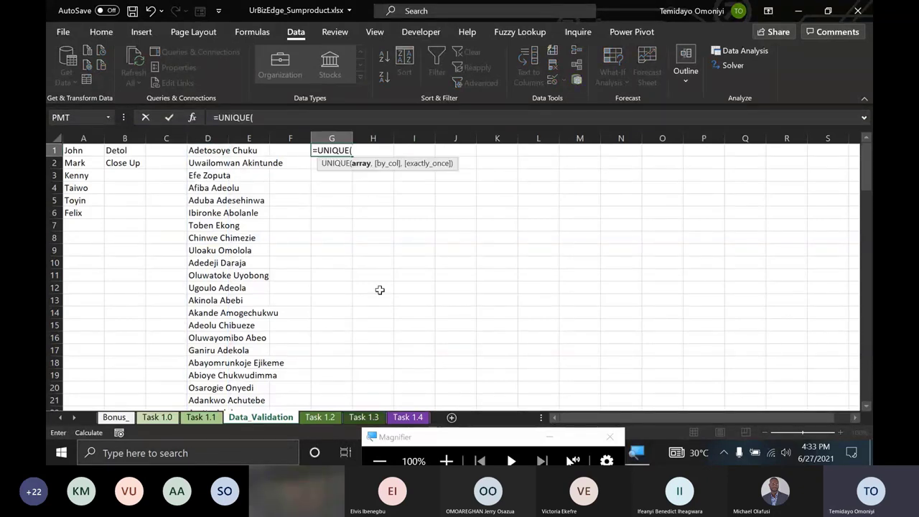
{"action": "left_click", "coordinate": [363, 417]}
{"action": "left_click", "coordinate": [84, 165]}
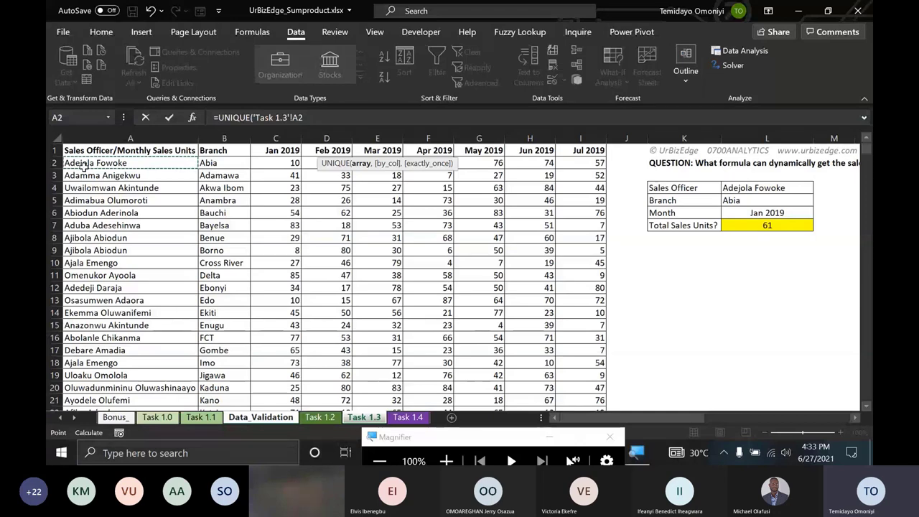
{"action": "key", "text": "ctrl+shift+Down"}
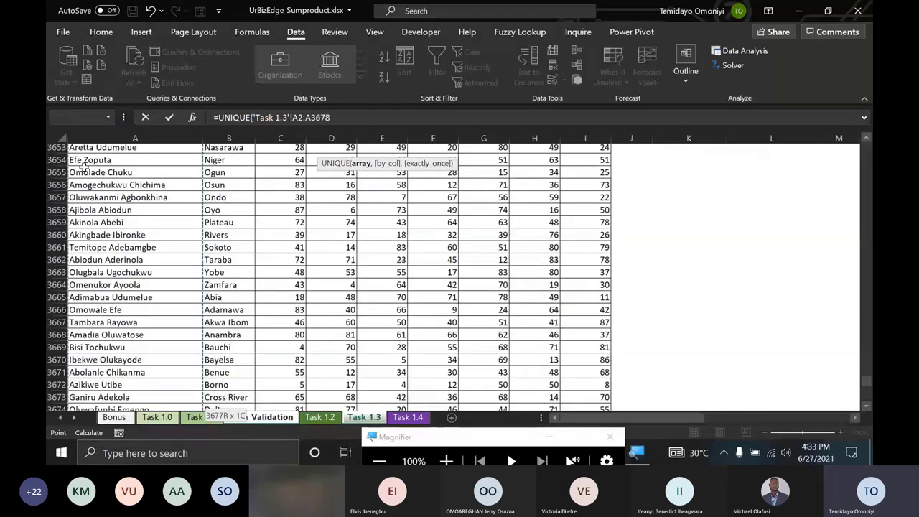
{"action": "key", "text": "Return"}
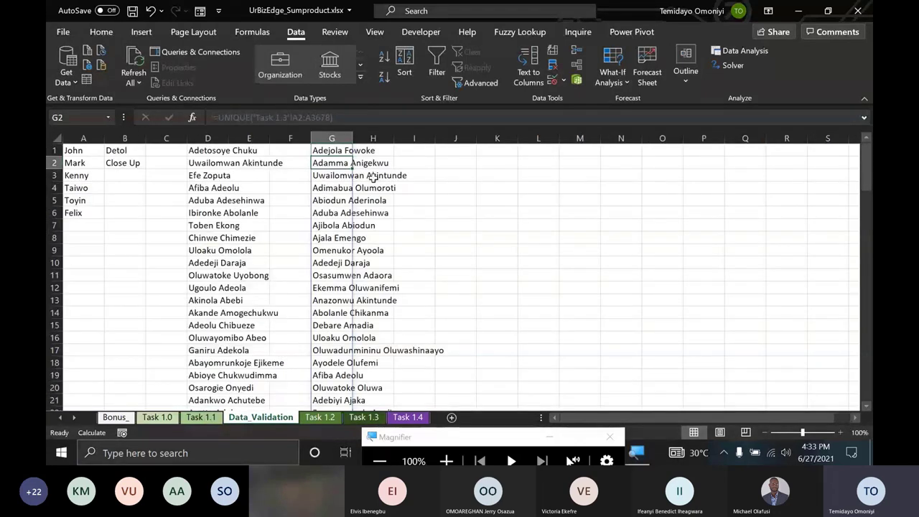
{"action": "left_click", "coordinate": [354, 420]}
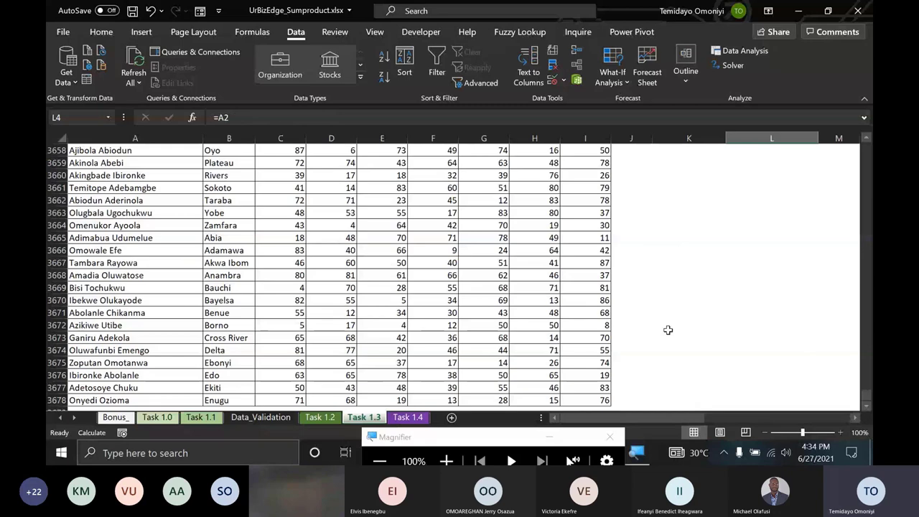
{"action": "key", "text": "ctrl+BackSpace"}
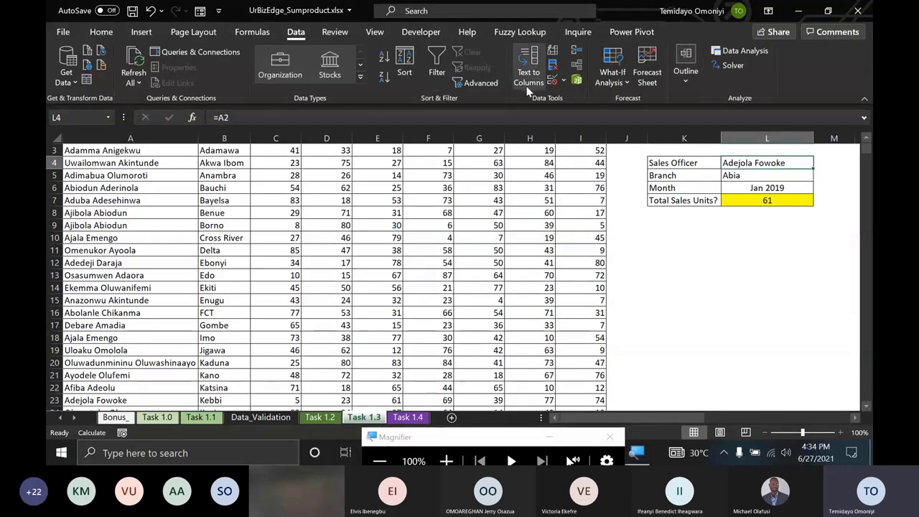
- Give L4 a List validation sourced from Data_Validation!$G$1:$G$112 and test the dropdown
{"action": "left_click", "coordinate": [554, 81]}
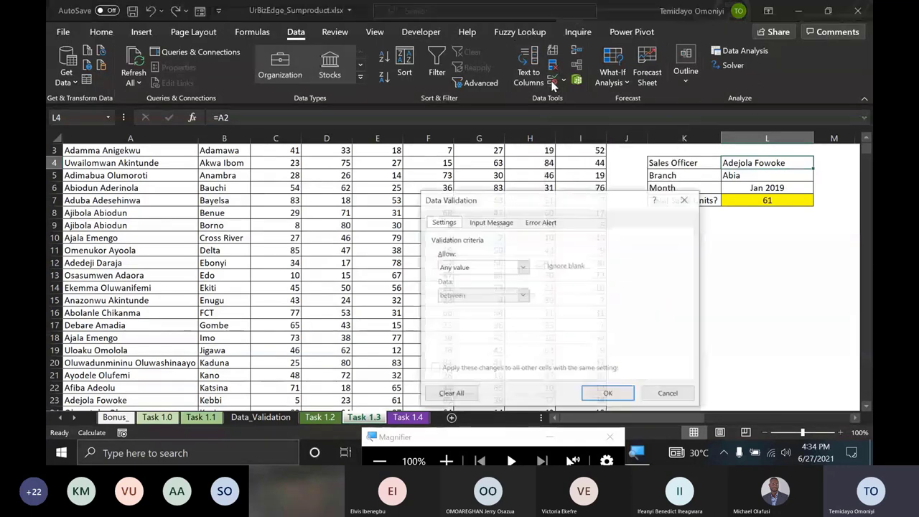
{"action": "left_click", "coordinate": [524, 267]}
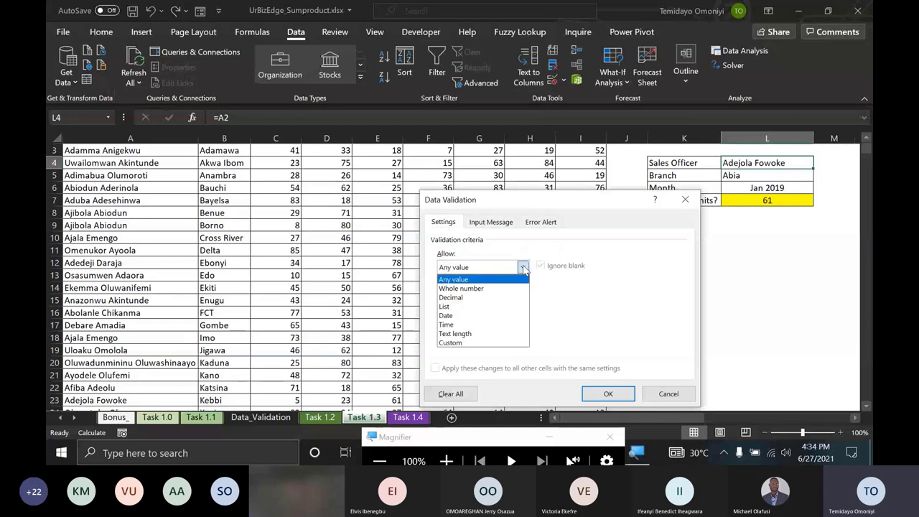
{"action": "left_click", "coordinate": [444, 306]}
{"action": "left_click", "coordinate": [610, 321]}
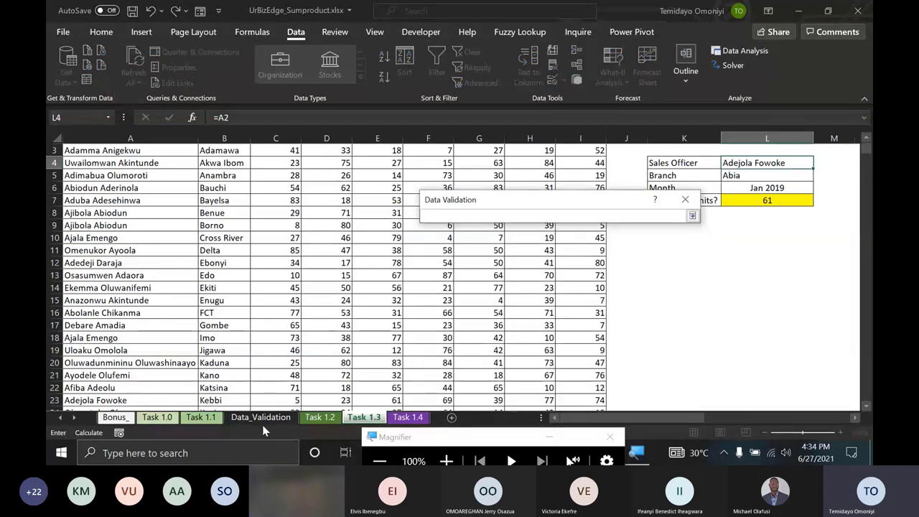
{"action": "left_click", "coordinate": [263, 421]}
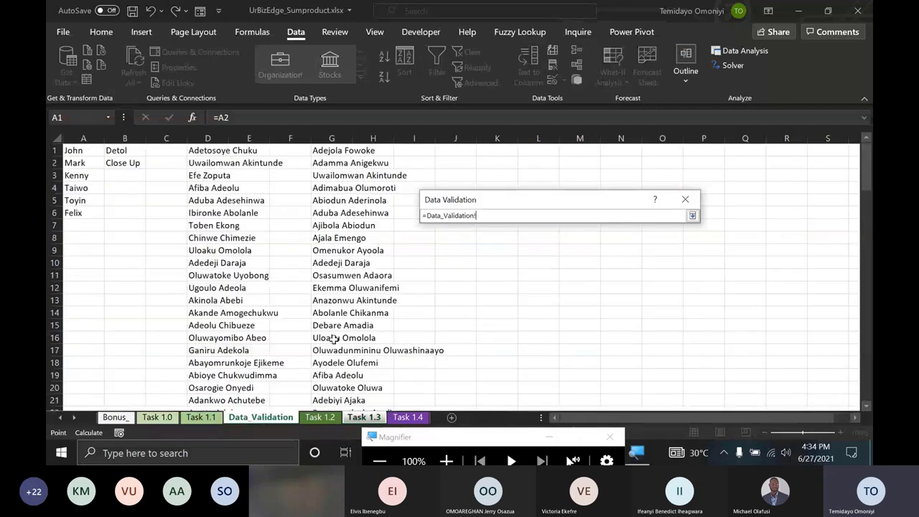
{"action": "left_click", "coordinate": [331, 150]}
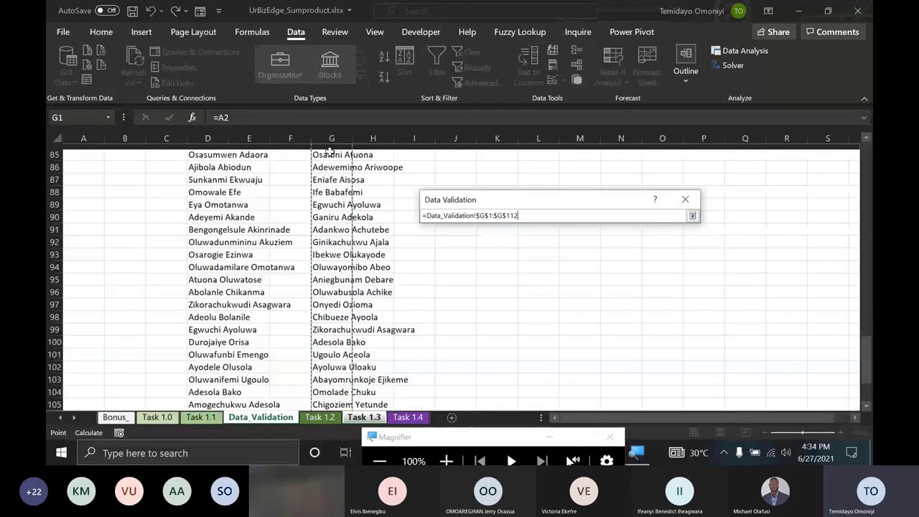
{"action": "key", "text": "Return"}
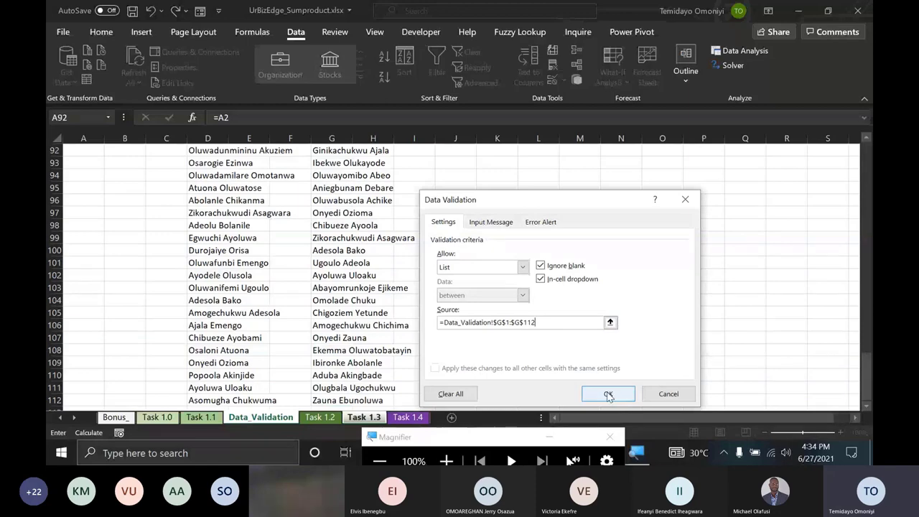
{"action": "left_click", "coordinate": [608, 394]}
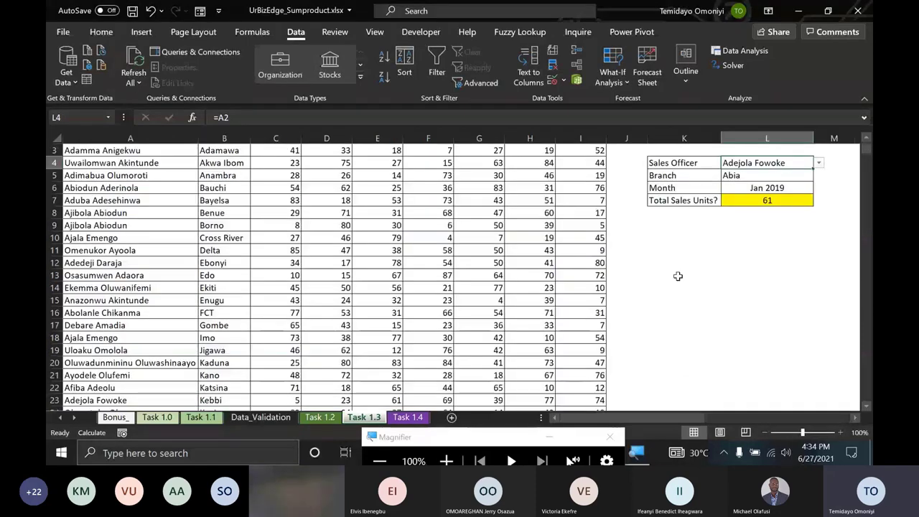
{"action": "left_click", "coordinate": [819, 164]}
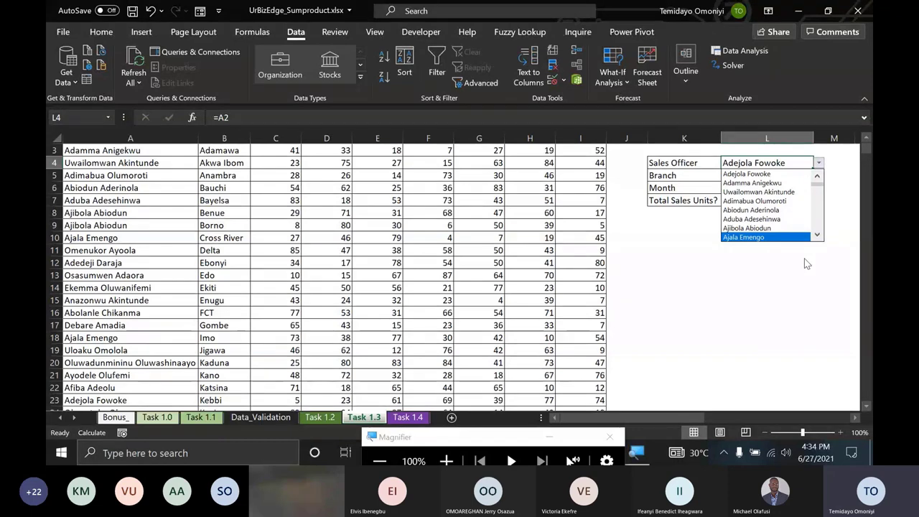
{"action": "left_click", "coordinate": [758, 176]}
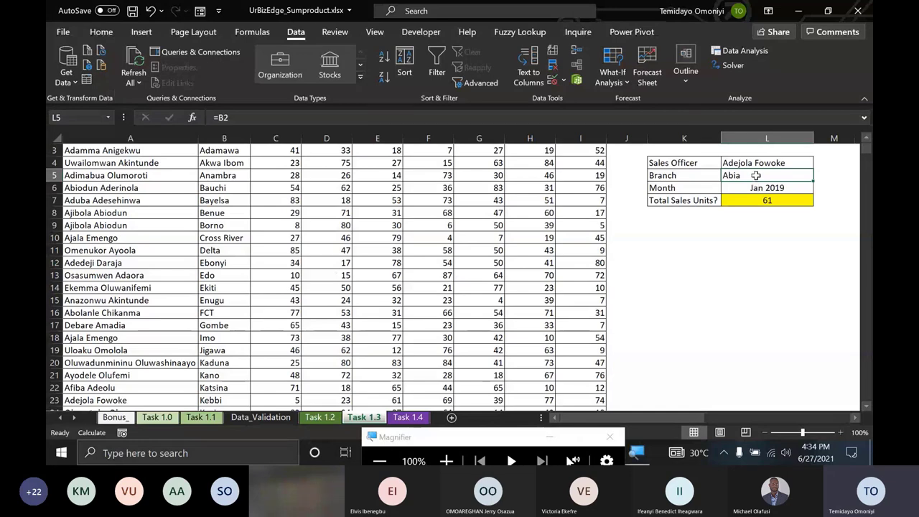
{"action": "scroll", "coordinate": [252, 313], "scroll_direction": "up", "scroll_amount": 1}
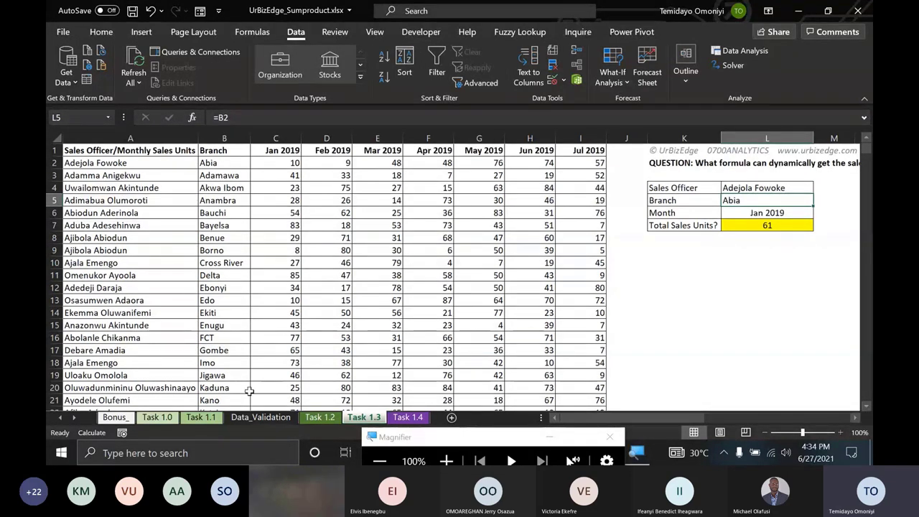
- Start a UNIQUE formula in Data_Validation cell J1
{"action": "left_click", "coordinate": [245, 419]}
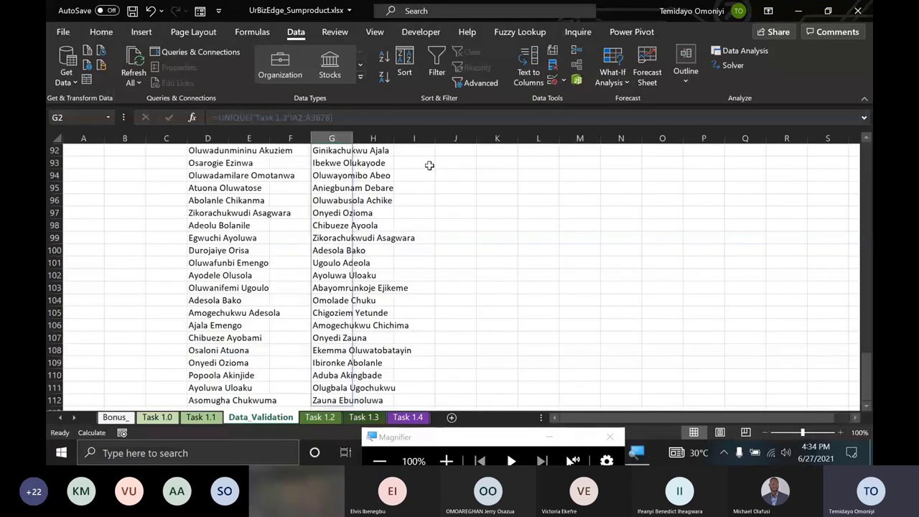
{"action": "scroll", "coordinate": [429, 166], "scroll_direction": "up", "scroll_amount": 20}
{"action": "left_click", "coordinate": [421, 153]}
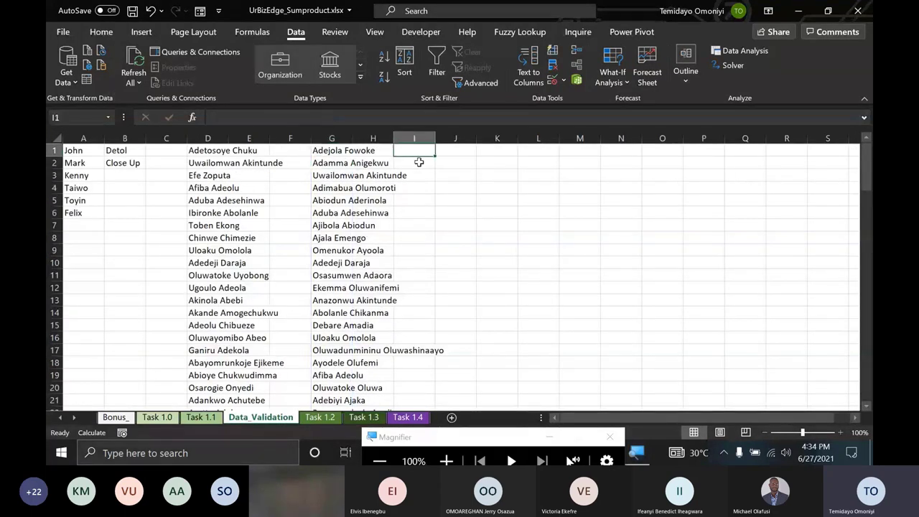
{"action": "left_click", "coordinate": [447, 151]}
{"action": "type", "text": "=un"}
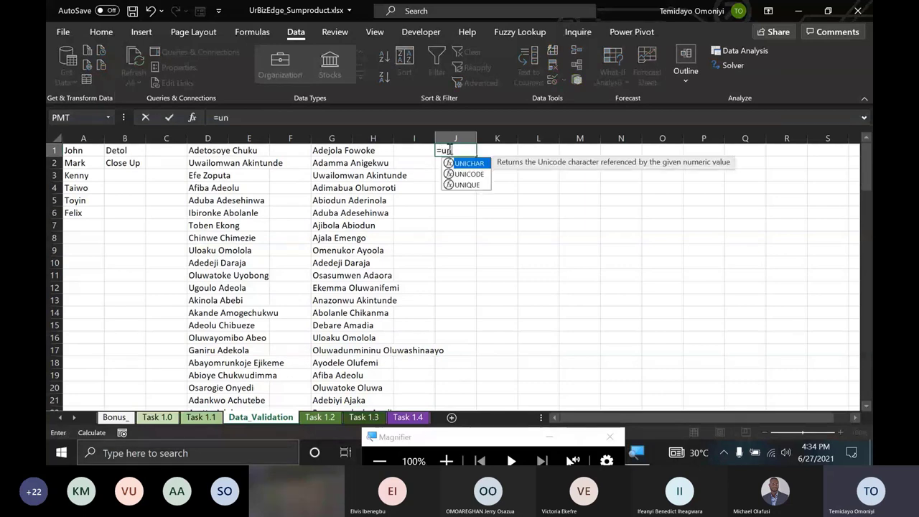
{"action": "key", "text": "Down"}
{"action": "key", "text": "Down"}
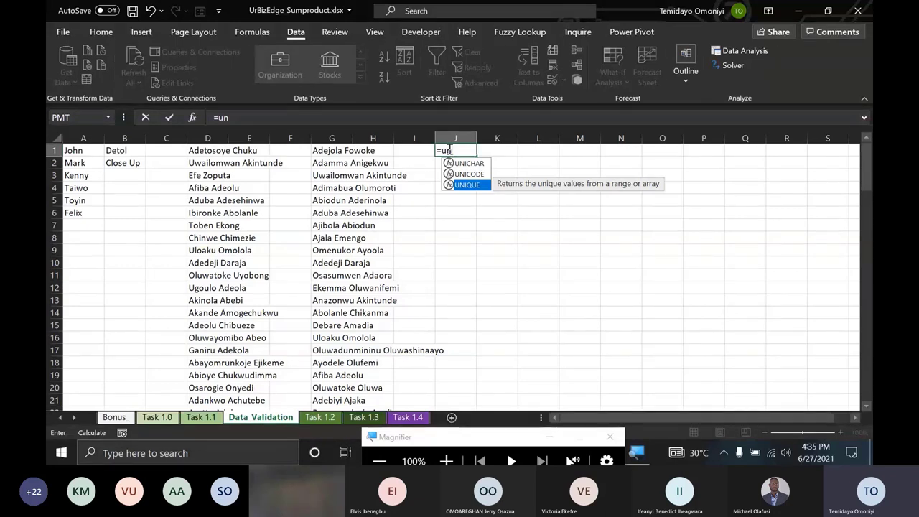
{"action": "key", "text": "Tab"}
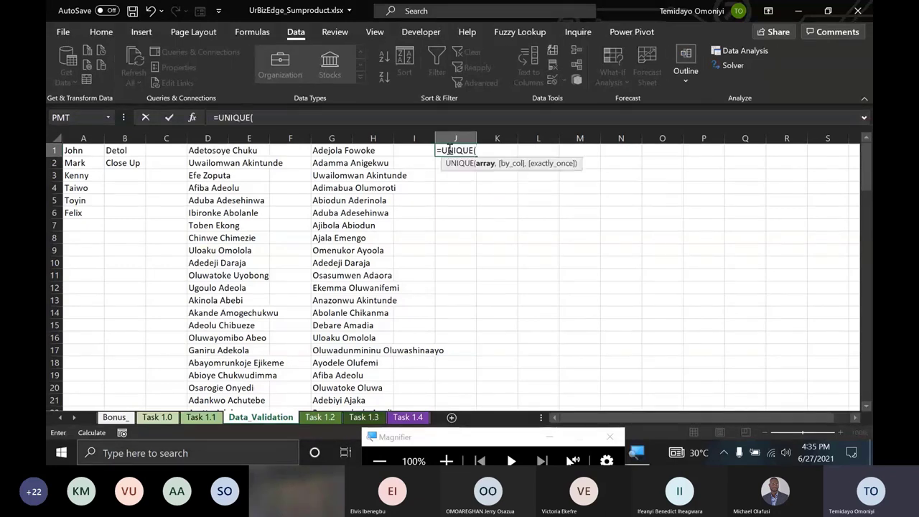
- Point it at 'Task 1.3'!B2:B3678 and commit, listing branches Abia to Zamfara
{"action": "left_click", "coordinate": [361, 420]}
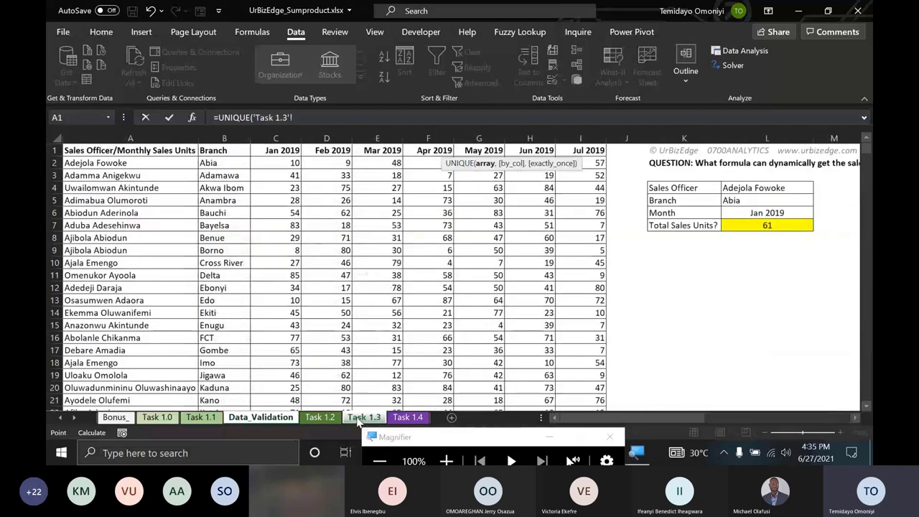
{"action": "left_click", "coordinate": [214, 164]}
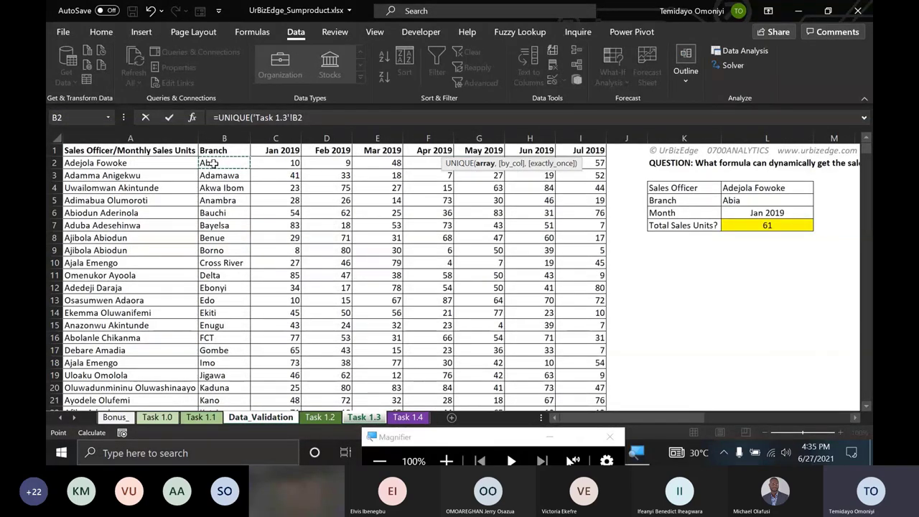
{"action": "key", "text": "ctrl+shift+Down"}
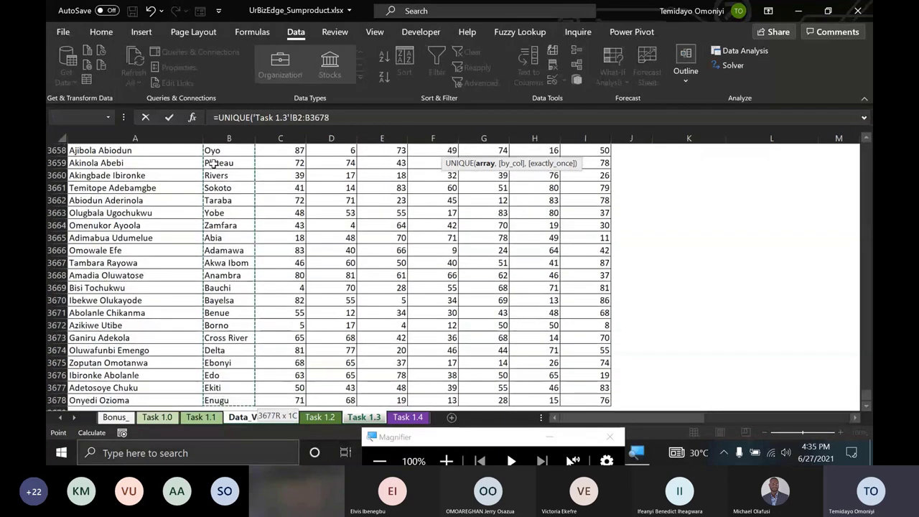
{"action": "key", "text": "Return"}
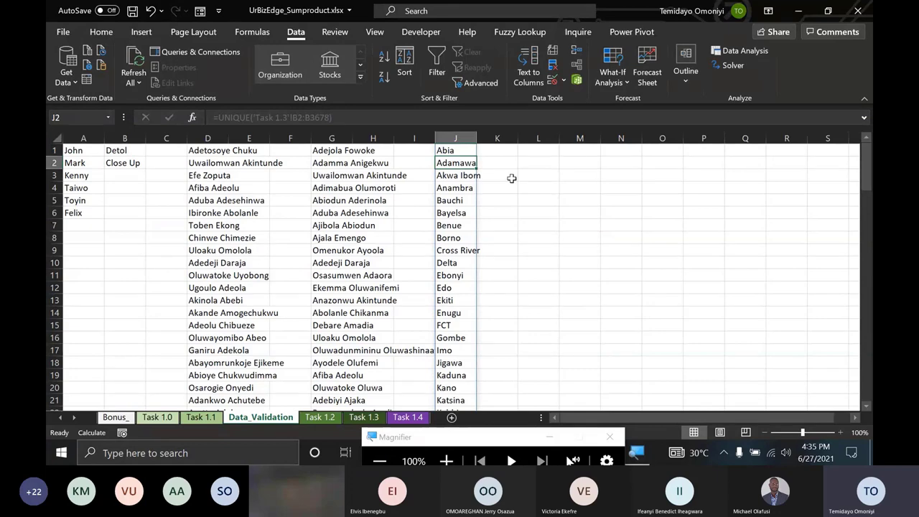
{"action": "scroll", "coordinate": [510, 281], "scroll_direction": "down", "scroll_amount": 15}
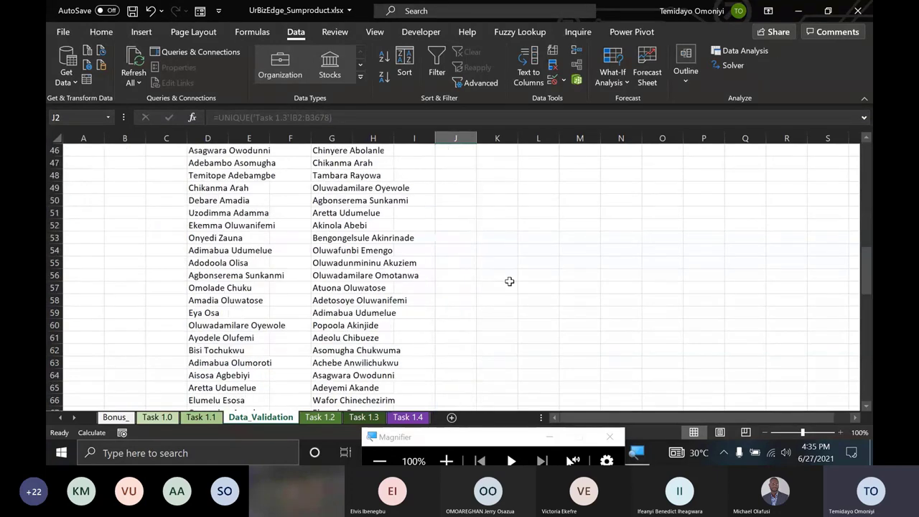
{"action": "scroll", "coordinate": [509, 281], "scroll_direction": "up", "scroll_amount": 5}
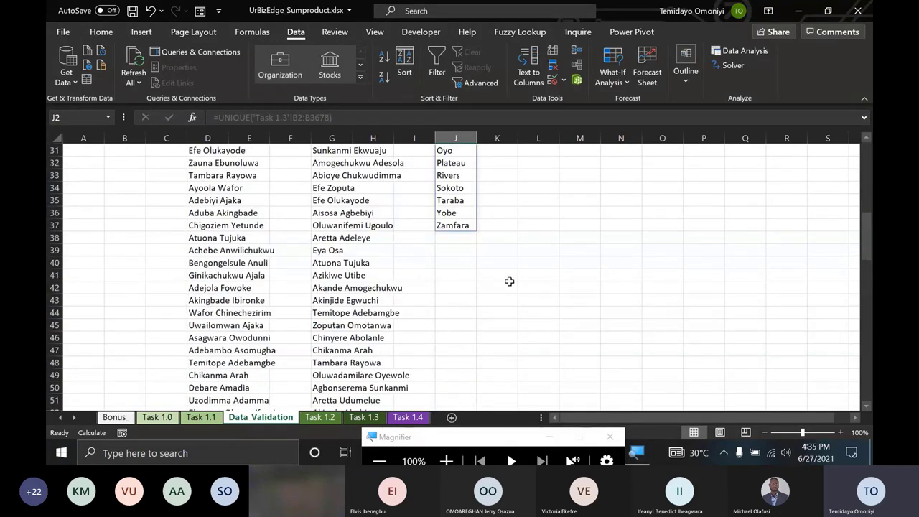
{"action": "scroll", "coordinate": [482, 281], "scroll_direction": "up", "scroll_amount": 10}
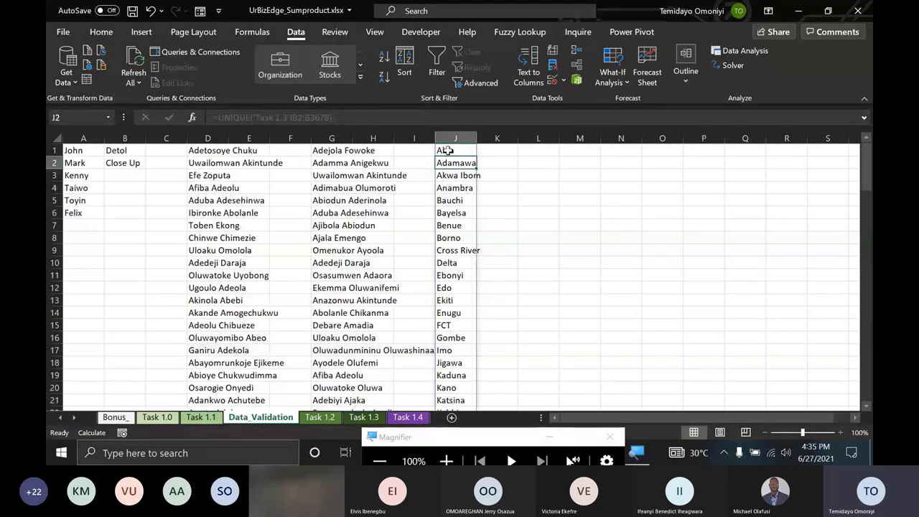
{"action": "left_click", "coordinate": [447, 150]}
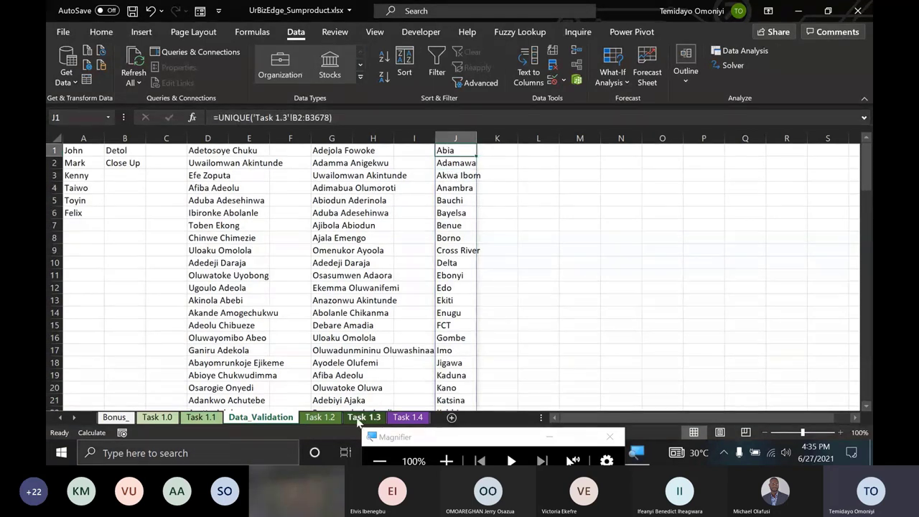
- Return to the top of Task 1.3 and select the Branch cell L5
{"action": "left_click", "coordinate": [362, 417]}
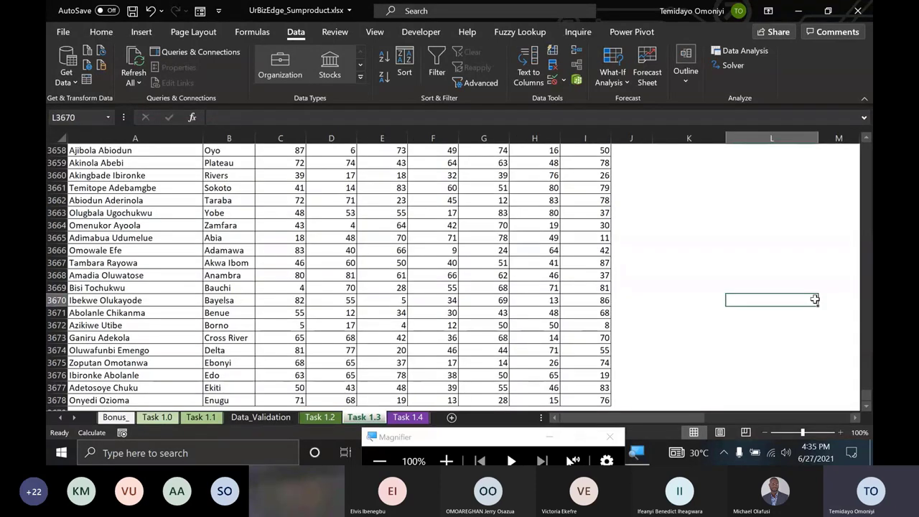
{"action": "key", "text": "ctrl+Up"}
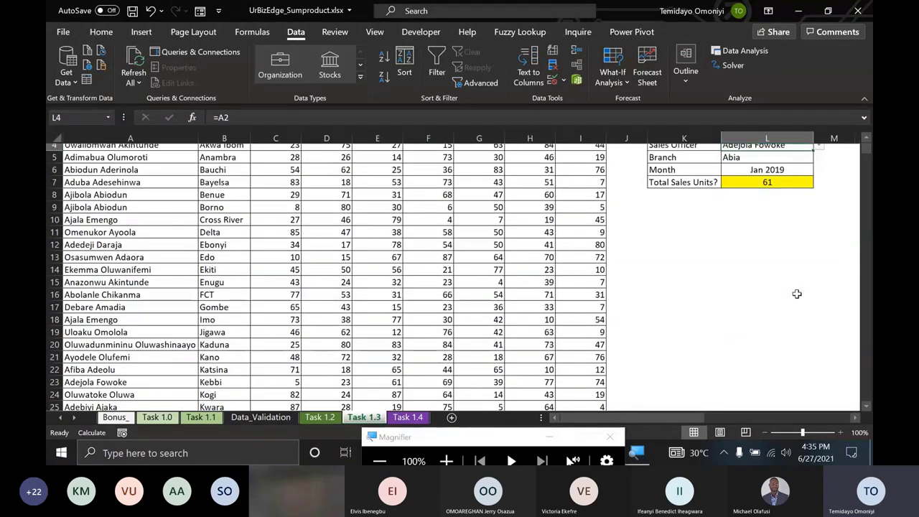
{"action": "key", "text": "ctrl+Up"}
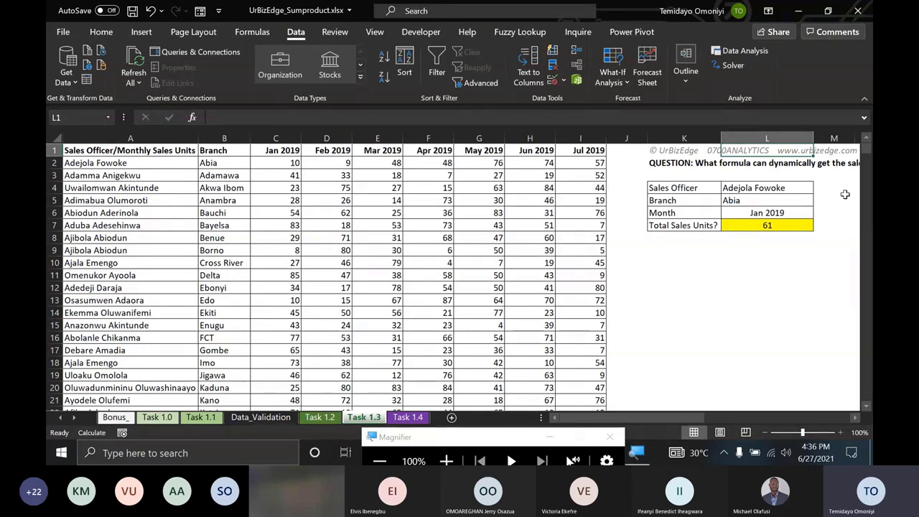
{"action": "left_click", "coordinate": [775, 201]}
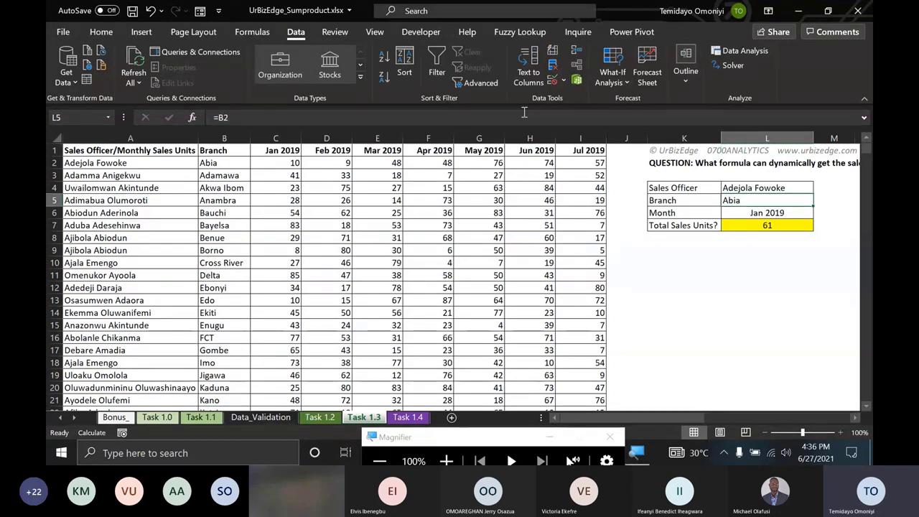
- Give L5 a List validation sourced from Data_Validation!$J$1:$J$37
{"action": "left_click", "coordinate": [553, 79]}
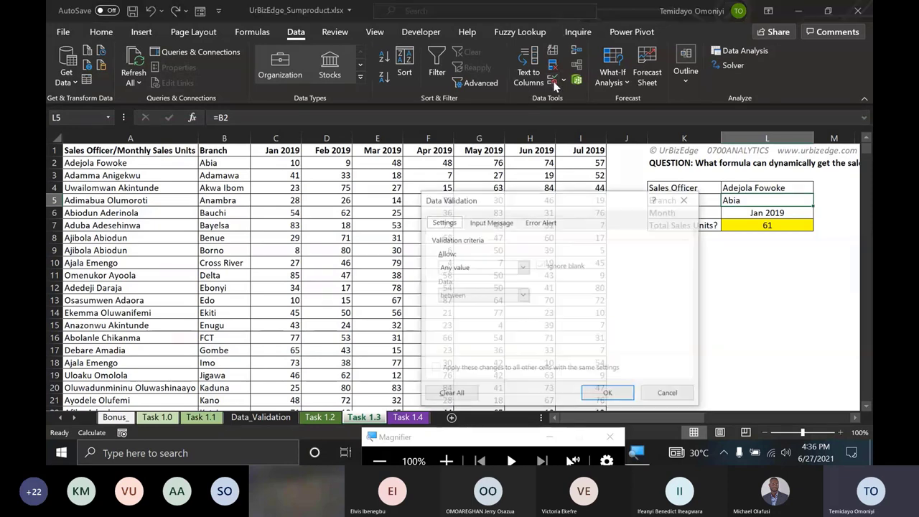
{"action": "left_click", "coordinate": [523, 267]}
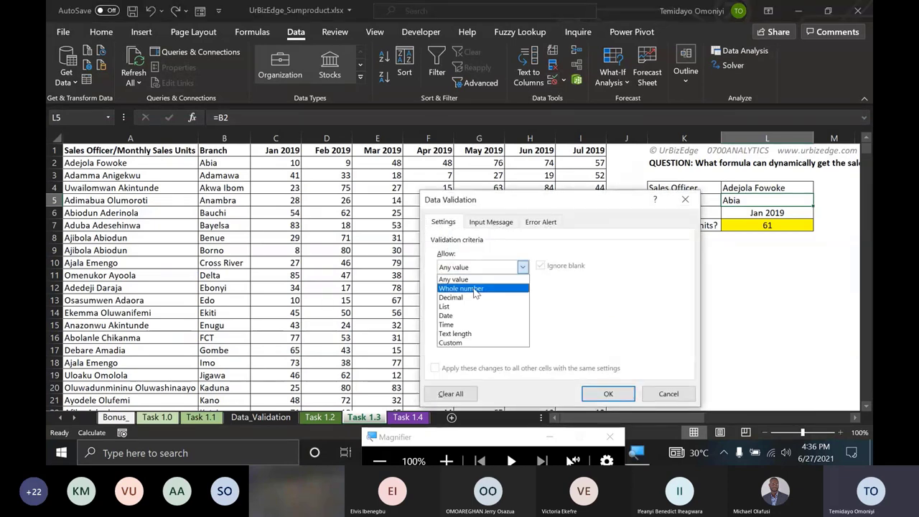
{"action": "left_click", "coordinate": [446, 307]}
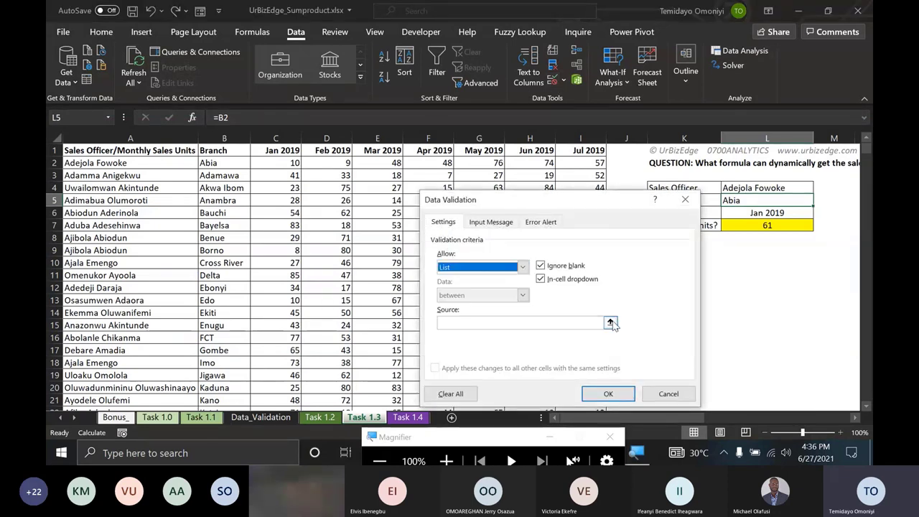
{"action": "left_click", "coordinate": [611, 322]}
{"action": "left_click", "coordinate": [260, 419]}
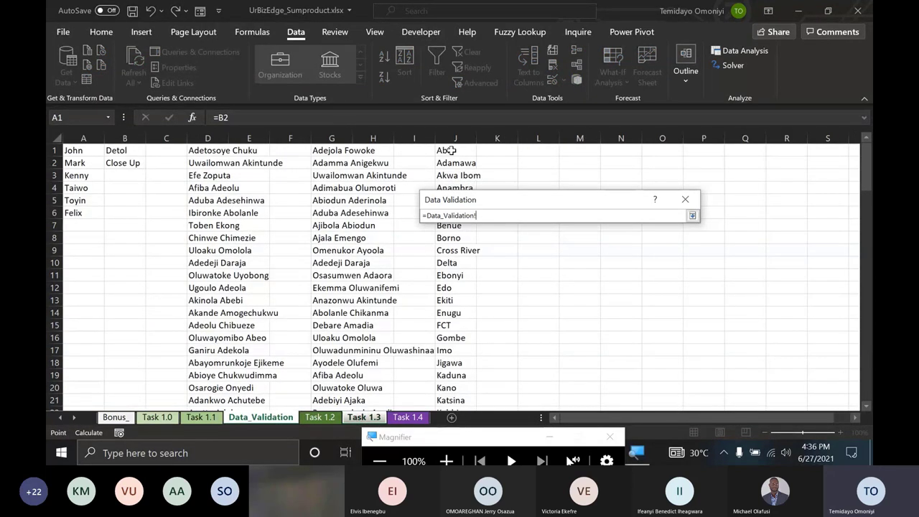
{"action": "left_click", "coordinate": [450, 150]}
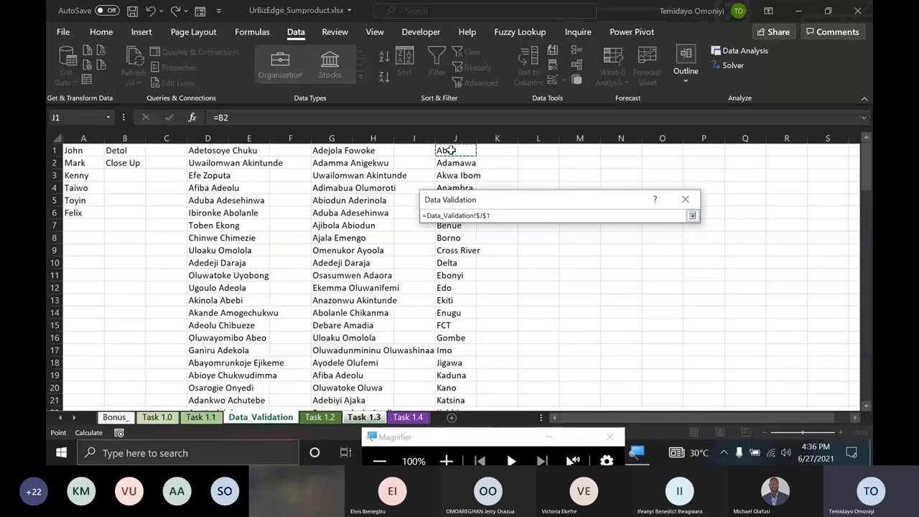
{"action": "left_click_drag", "start_coordinate": [449, 150], "coordinate": [456, 400]}
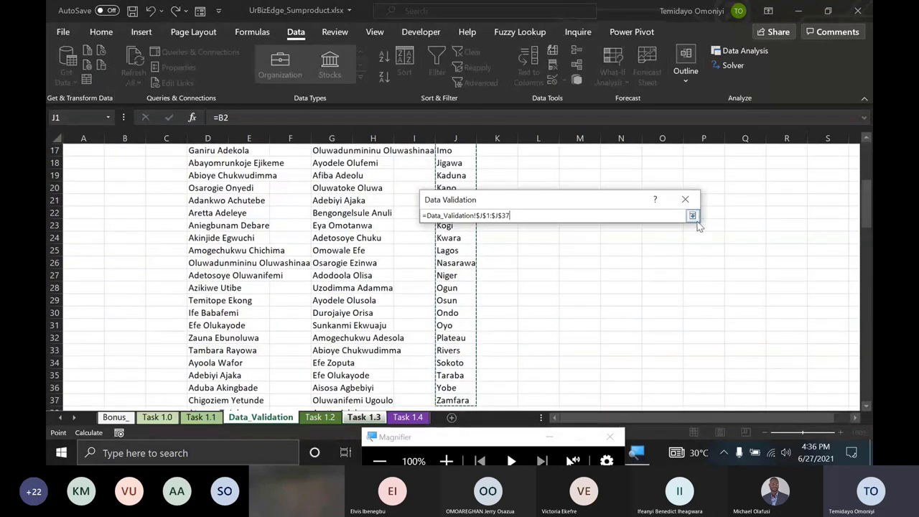
{"action": "left_click", "coordinate": [693, 216]}
{"action": "left_click", "coordinate": [602, 391]}
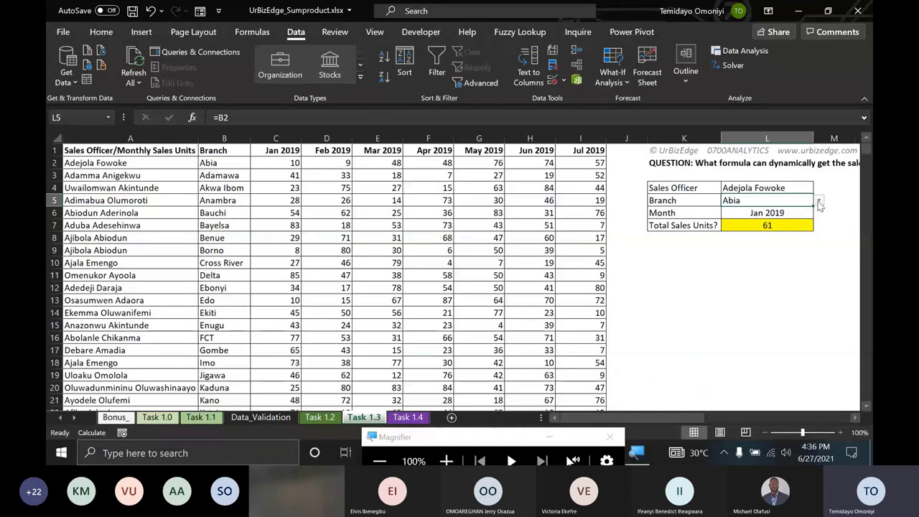
- Give L6 a List validation sourced from =$C$1:$I$1 (Jan–Jul 2019), then show its dropdown
{"action": "left_click", "coordinate": [748, 213]}
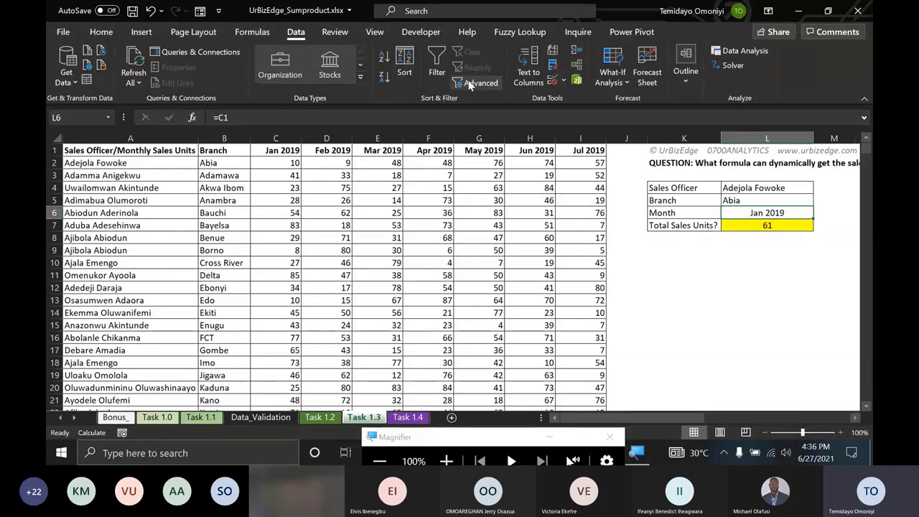
{"action": "left_click", "coordinate": [552, 79]}
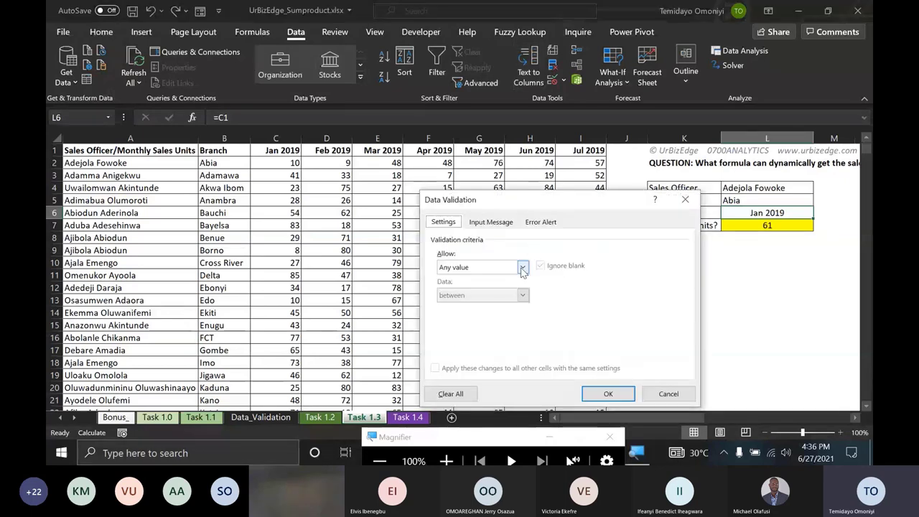
{"action": "left_click", "coordinate": [523, 267]}
{"action": "left_click", "coordinate": [475, 305]}
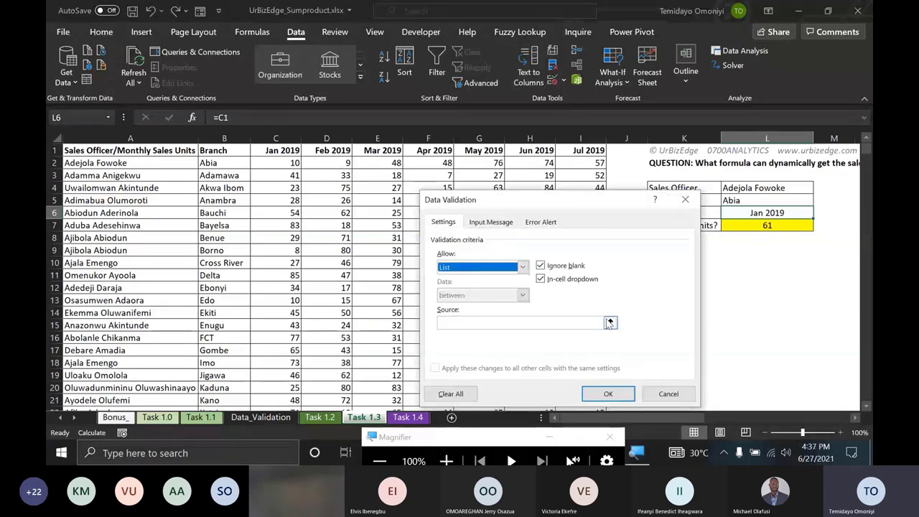
{"action": "left_click", "coordinate": [610, 322]}
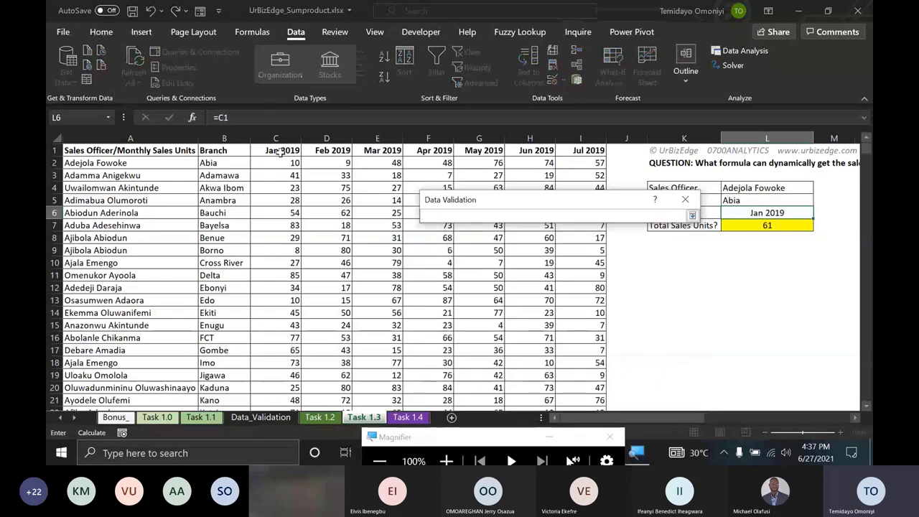
{"action": "left_click", "coordinate": [279, 150]}
{"action": "left_click_drag", "start_coordinate": [280, 150], "coordinate": [582, 151]}
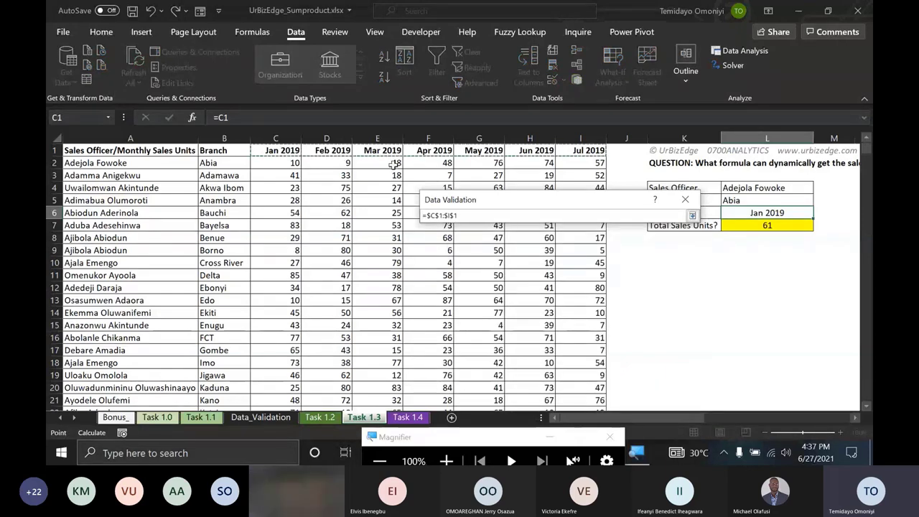
{"action": "left_click", "coordinate": [692, 216]}
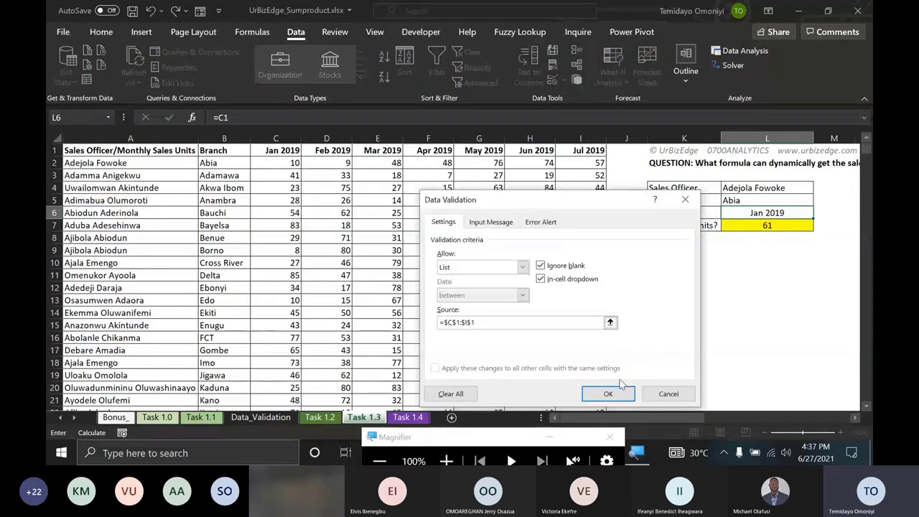
{"action": "left_click", "coordinate": [608, 394]}
{"action": "left_click", "coordinate": [819, 212]}
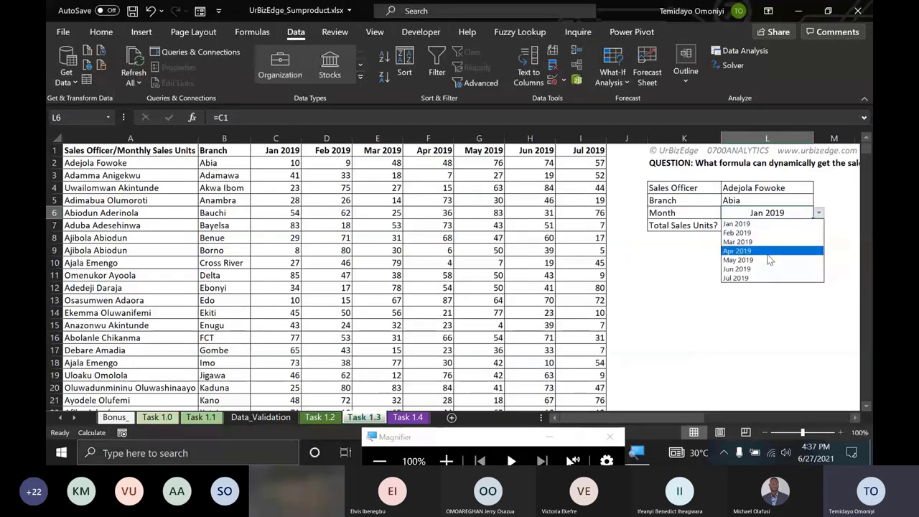
- Try the dropdowns with month Apr 2019, branch Adamawa and several sales officers
{"action": "left_click", "coordinate": [768, 252]}
{"action": "left_click", "coordinate": [781, 188]}
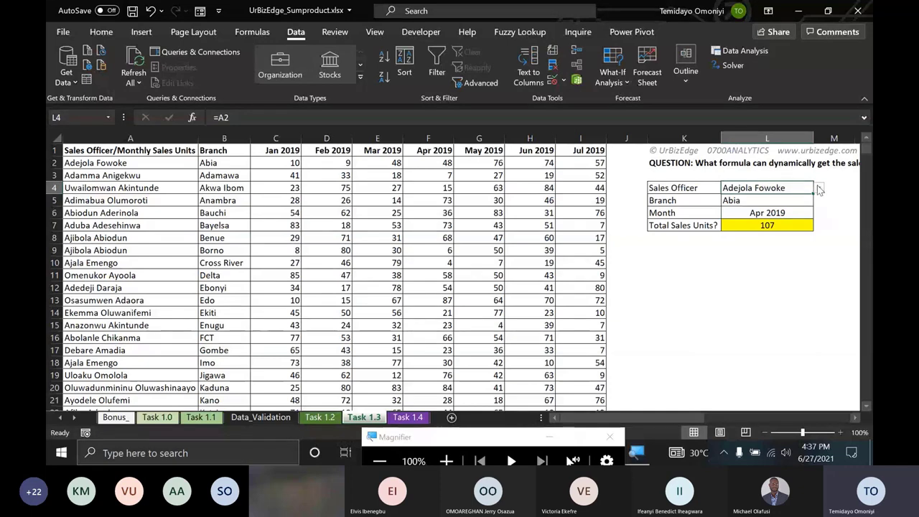
{"action": "left_click", "coordinate": [819, 188]}
{"action": "left_click", "coordinate": [767, 210]}
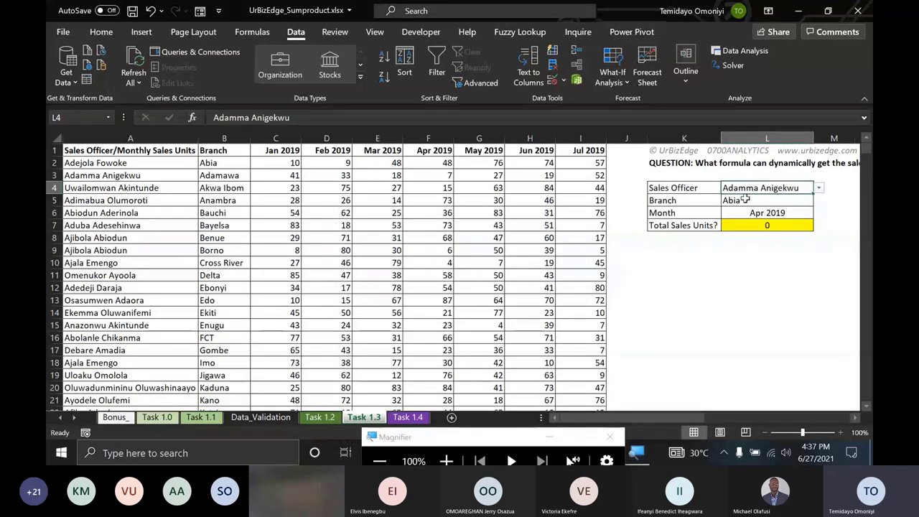
{"action": "left_click", "coordinate": [746, 199]}
{"action": "key", "text": "alt+Down"}
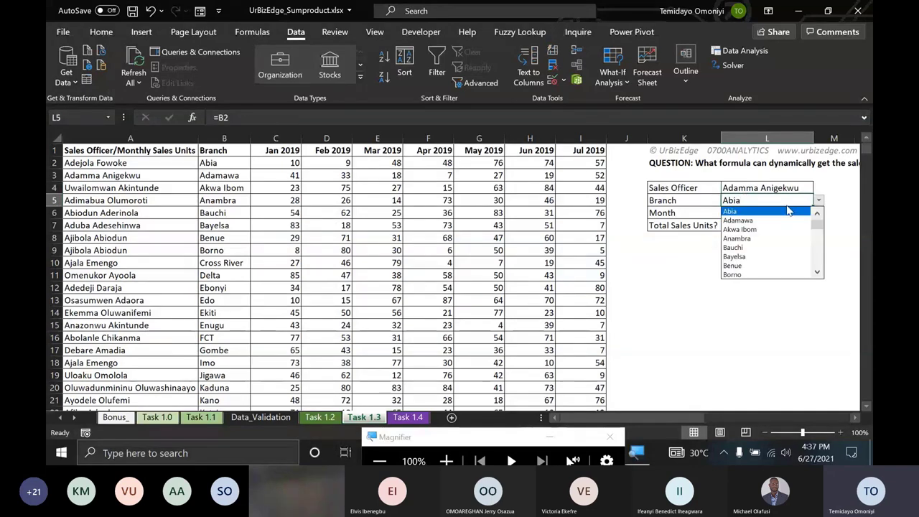
{"action": "left_click", "coordinate": [787, 220]}
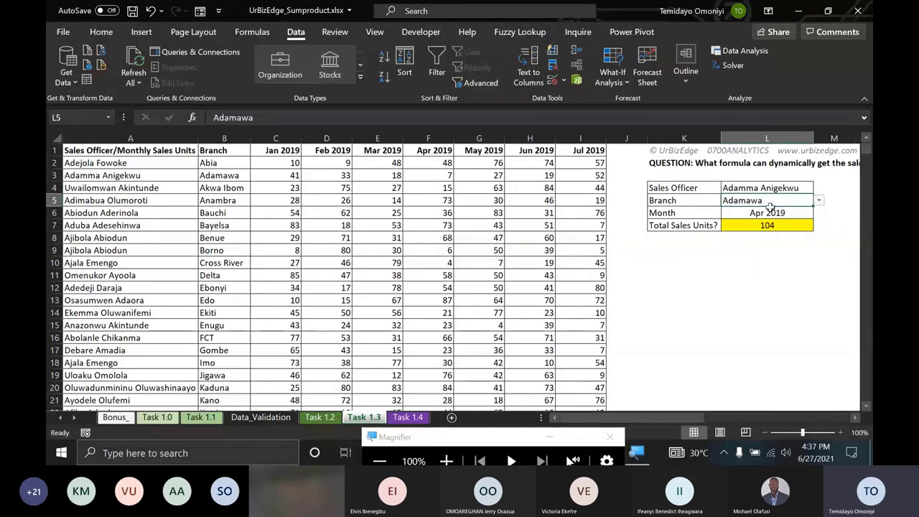
{"action": "left_click", "coordinate": [788, 189]}
{"action": "left_click", "coordinate": [819, 188]}
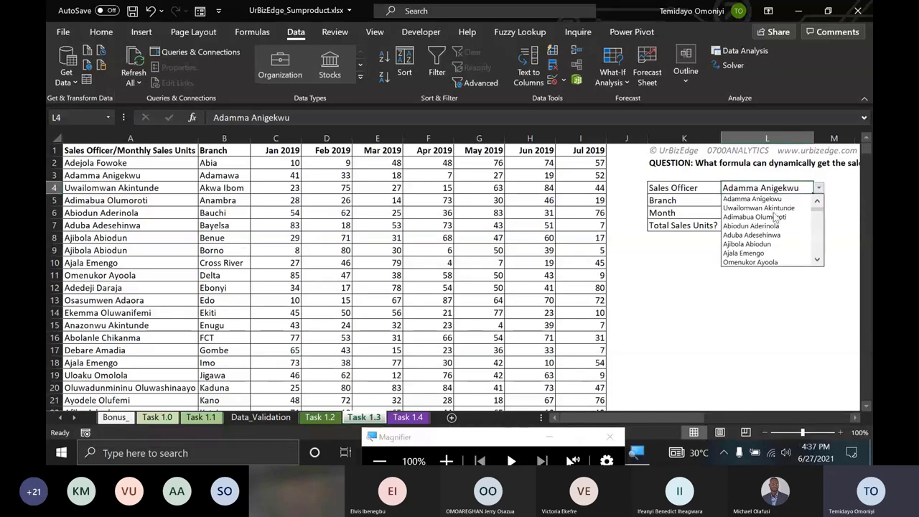
{"action": "left_click", "coordinate": [752, 237]}
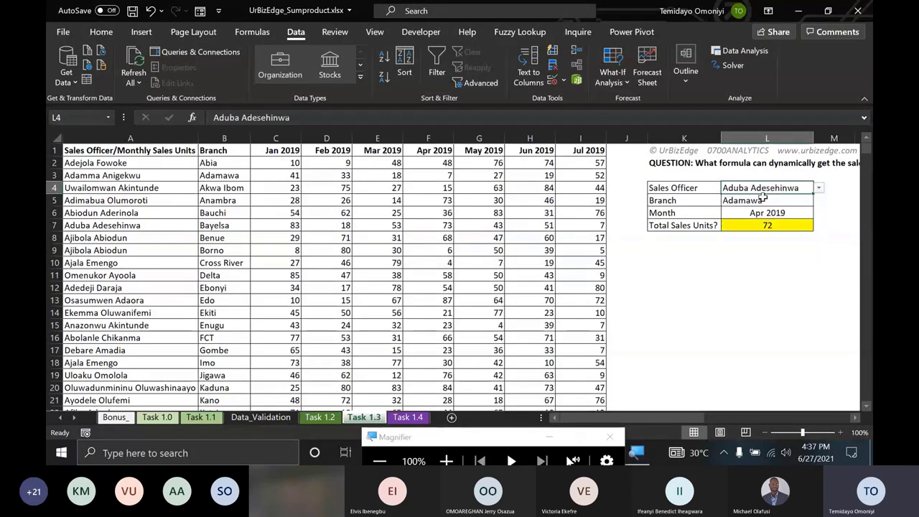
{"action": "left_click", "coordinate": [818, 188]}
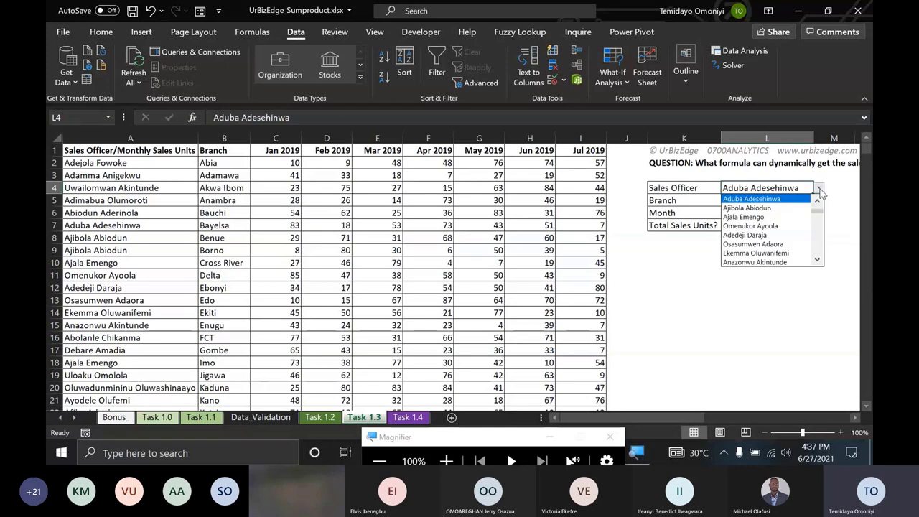
{"action": "left_click", "coordinate": [756, 253]}
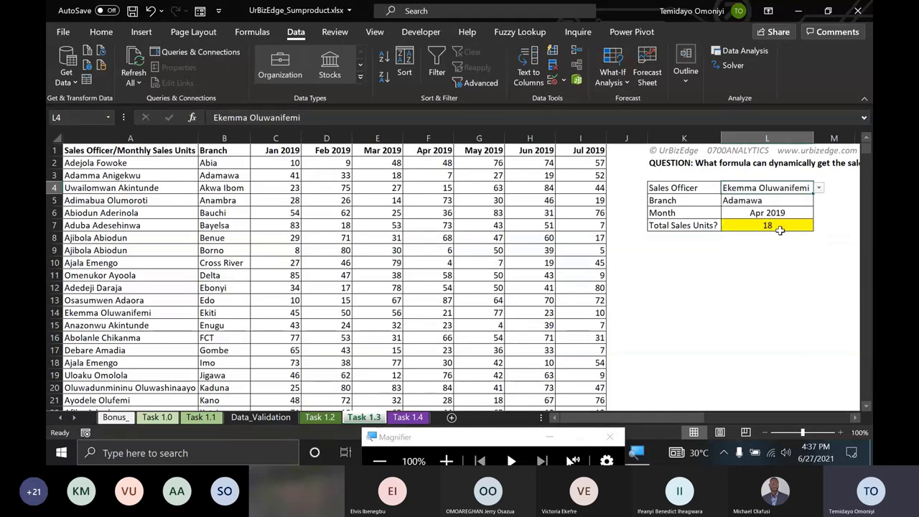
- Change the branch to Borno and then to Kano
{"action": "left_click", "coordinate": [796, 200]}
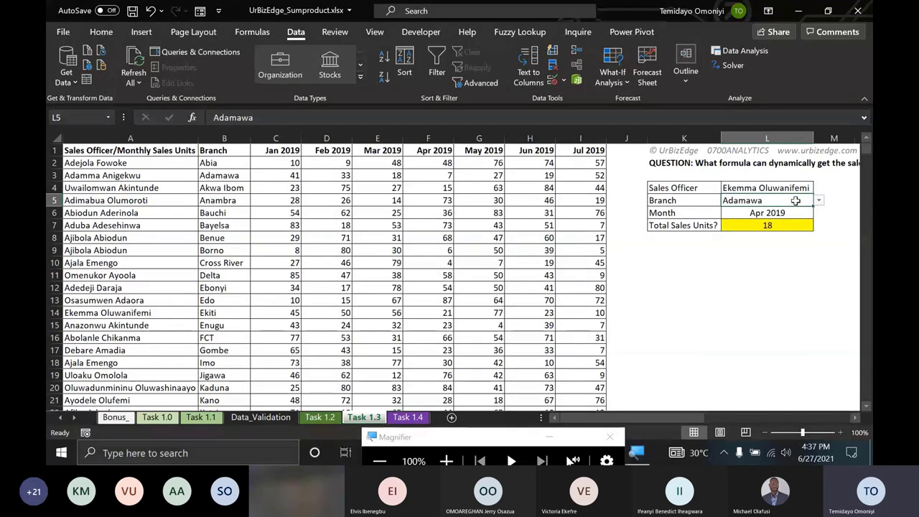
{"action": "left_click", "coordinate": [819, 201]}
{"action": "left_click", "coordinate": [768, 273]}
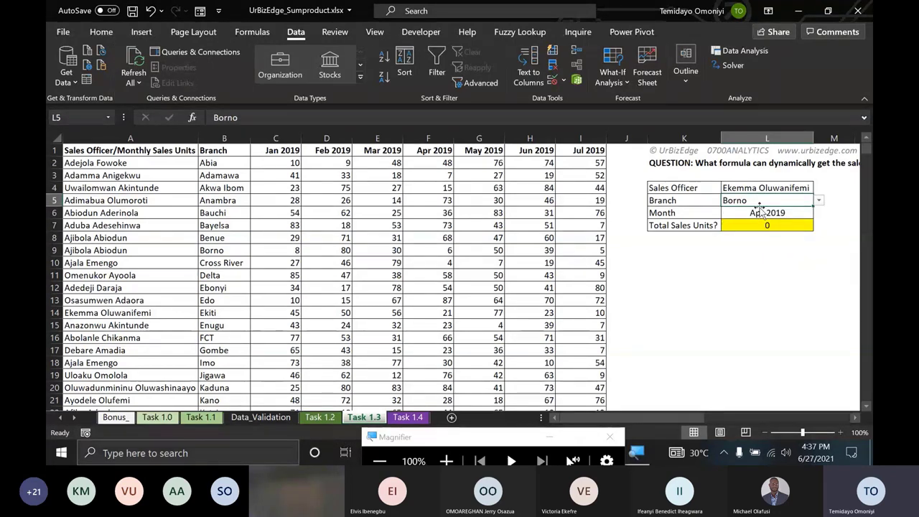
{"action": "left_click", "coordinate": [819, 200]}
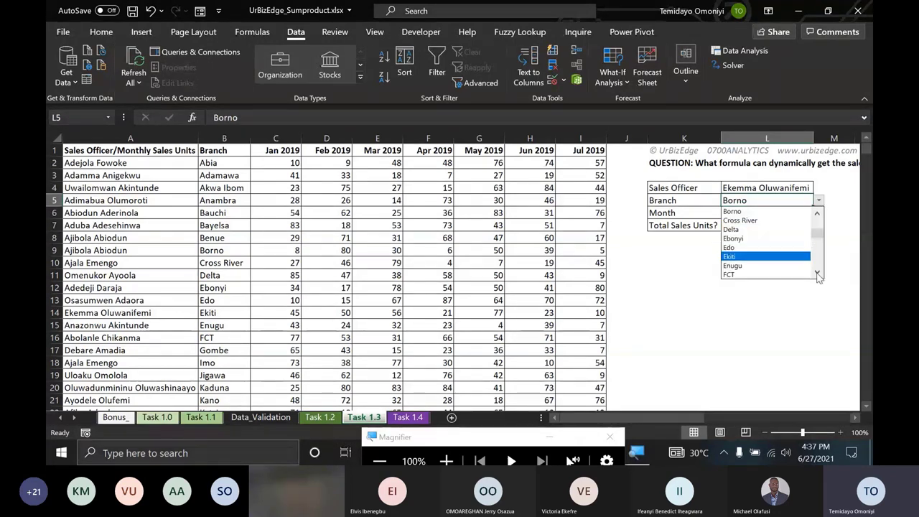
{"action": "left_click", "coordinate": [818, 273]}
{"action": "left_click", "coordinate": [819, 274]}
{"action": "left_click", "coordinate": [818, 274]}
{"action": "left_click", "coordinate": [818, 274]}
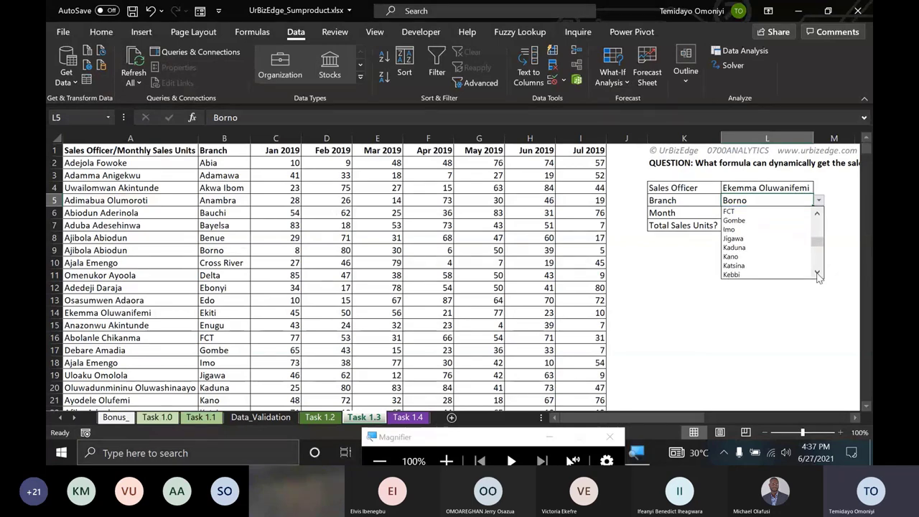
{"action": "left_click", "coordinate": [751, 257]}
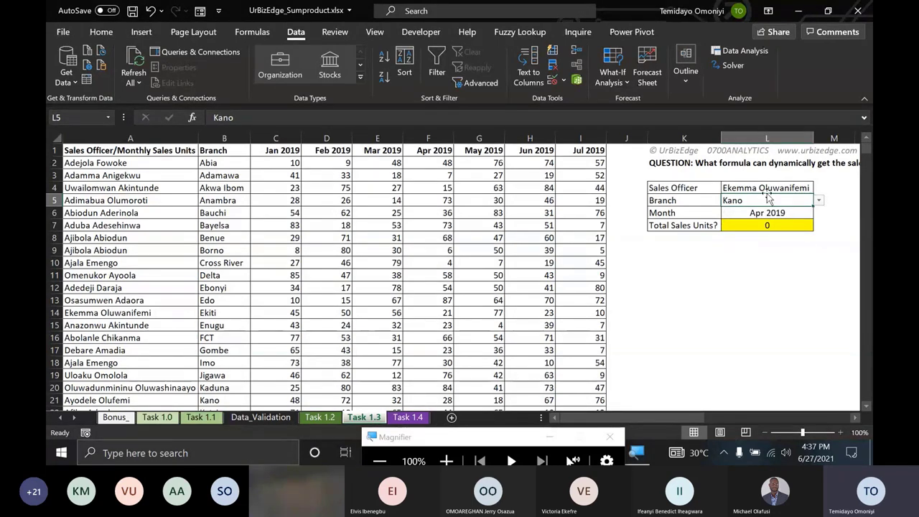
- Try two other sales officers from the L4 dropdown
{"action": "left_click", "coordinate": [765, 188]}
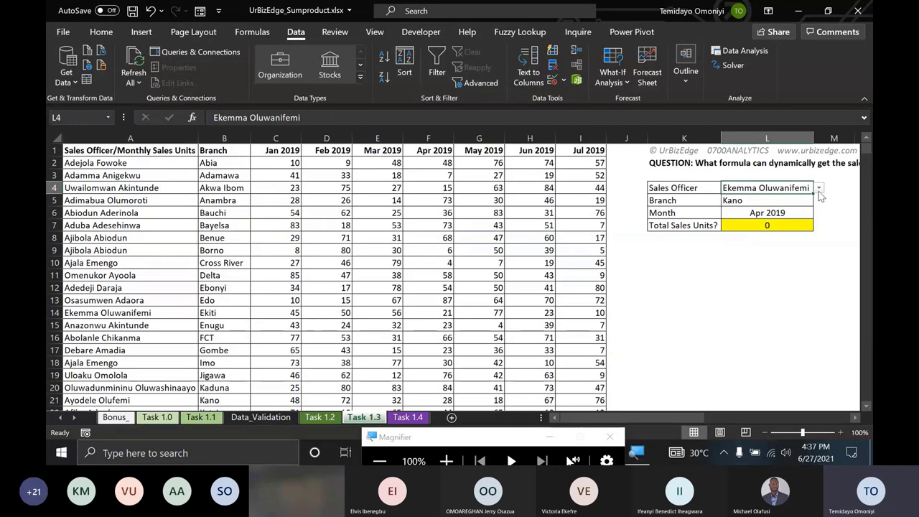
{"action": "left_click", "coordinate": [819, 189]}
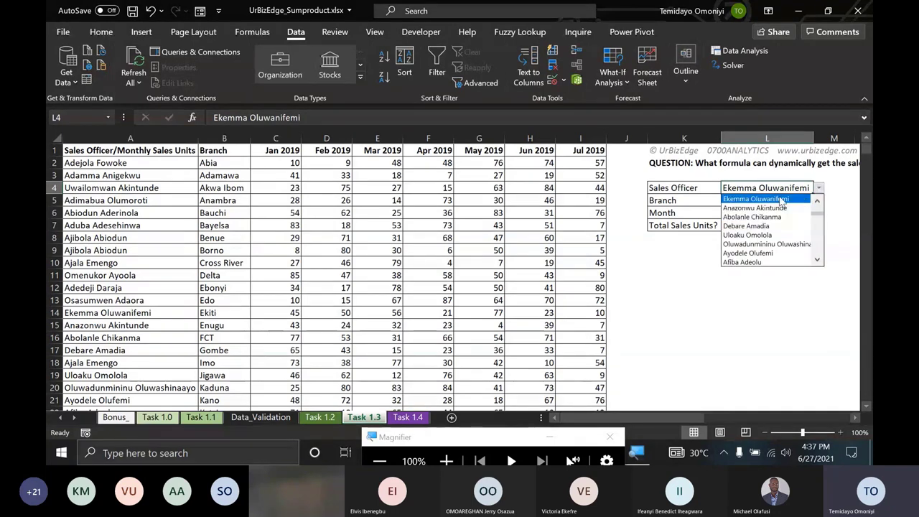
{"action": "scroll", "coordinate": [818, 204], "scroll_direction": "up", "scroll_amount": 4}
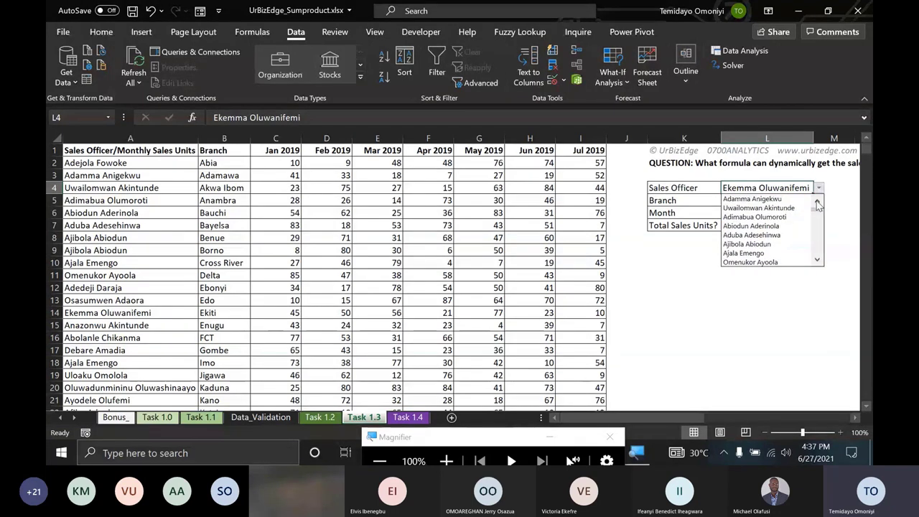
{"action": "left_click", "coordinate": [754, 199]}
{"action": "left_click", "coordinate": [819, 188]}
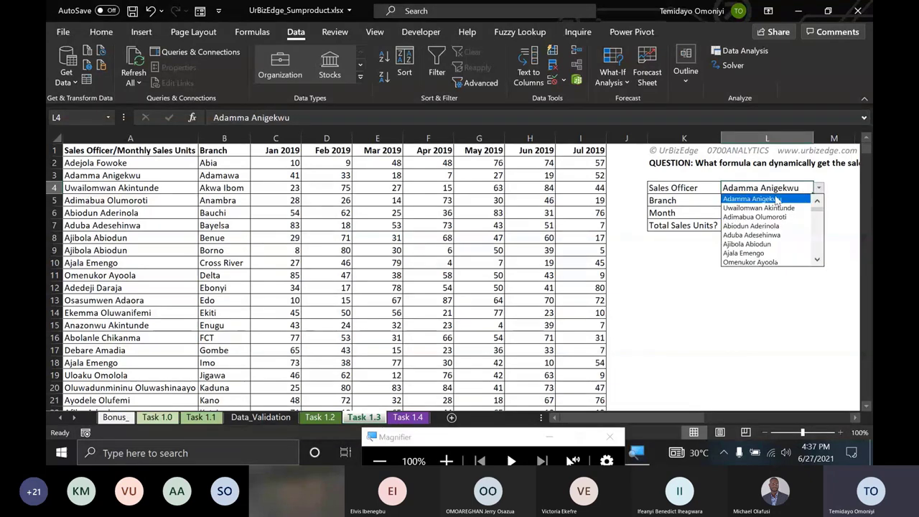
{"action": "scroll", "coordinate": [778, 202], "scroll_direction": "up", "scroll_amount": 1}
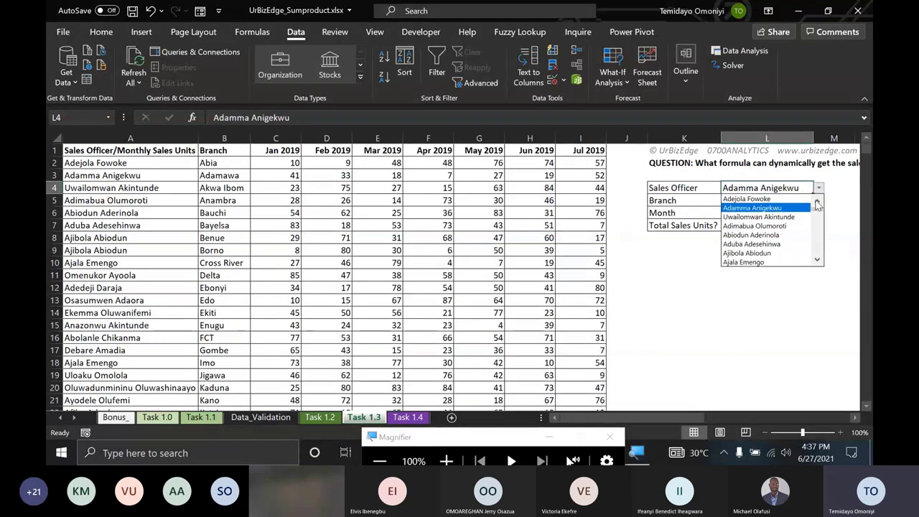
{"action": "left_click", "coordinate": [777, 200]}
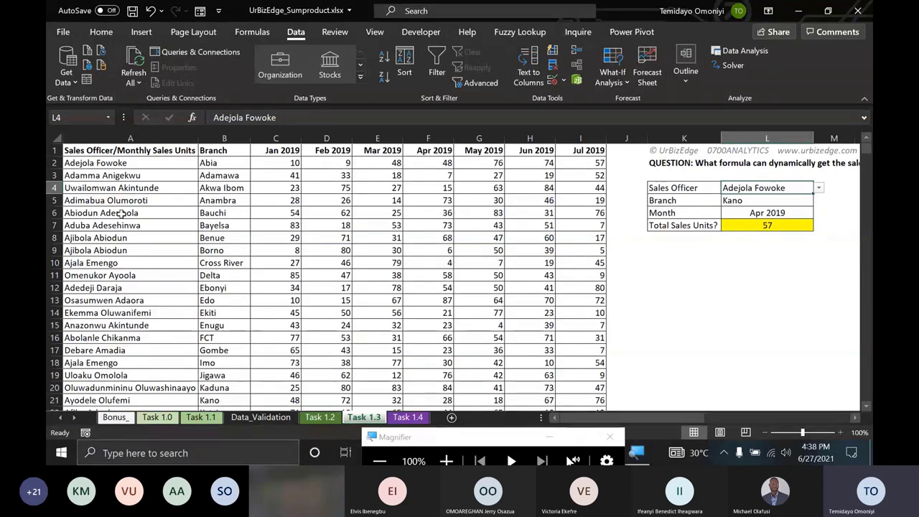
- Select the intended sales officer in L4 from further down the list
{"action": "left_click", "coordinate": [770, 214]}
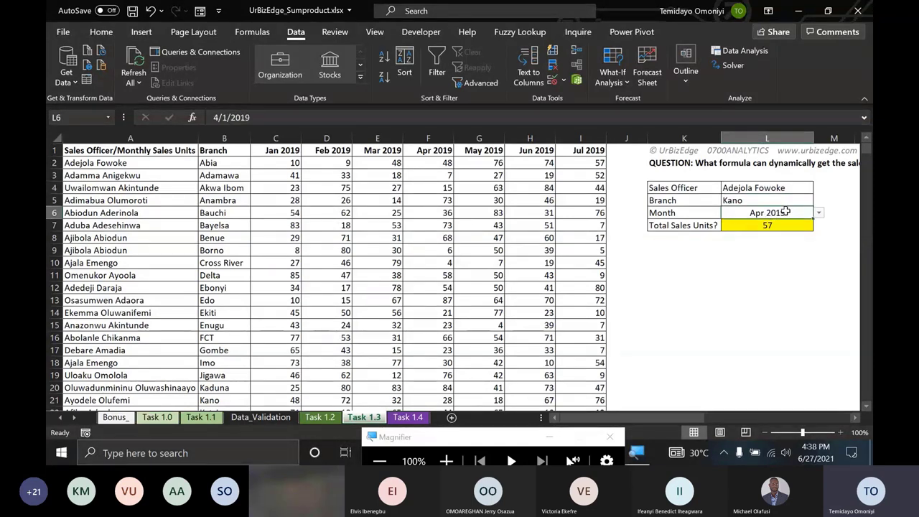
{"action": "left_click", "coordinate": [808, 188]}
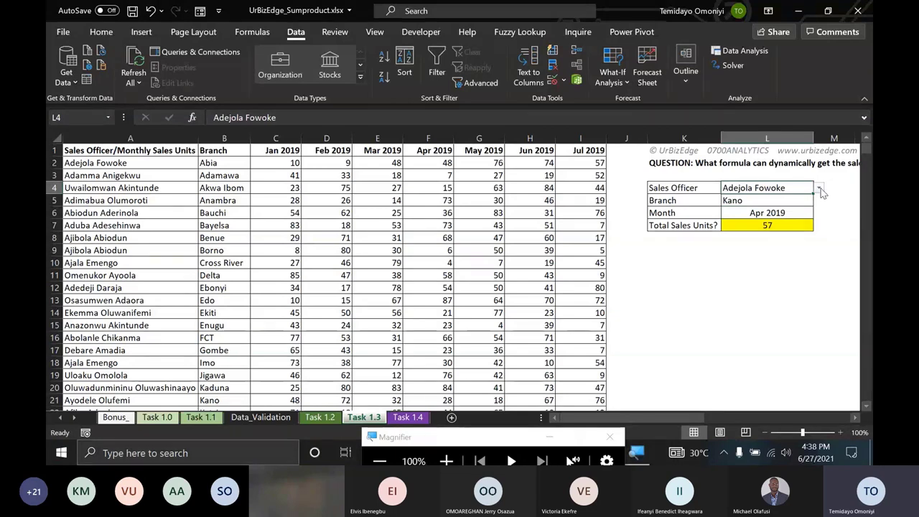
{"action": "left_click", "coordinate": [819, 188]}
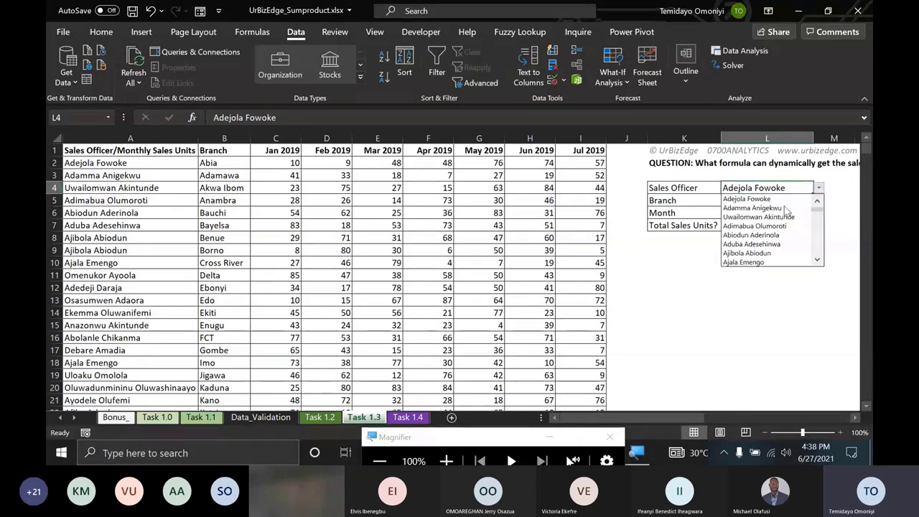
{"action": "left_click", "coordinate": [817, 262]}
{"action": "left_click", "coordinate": [817, 262]}
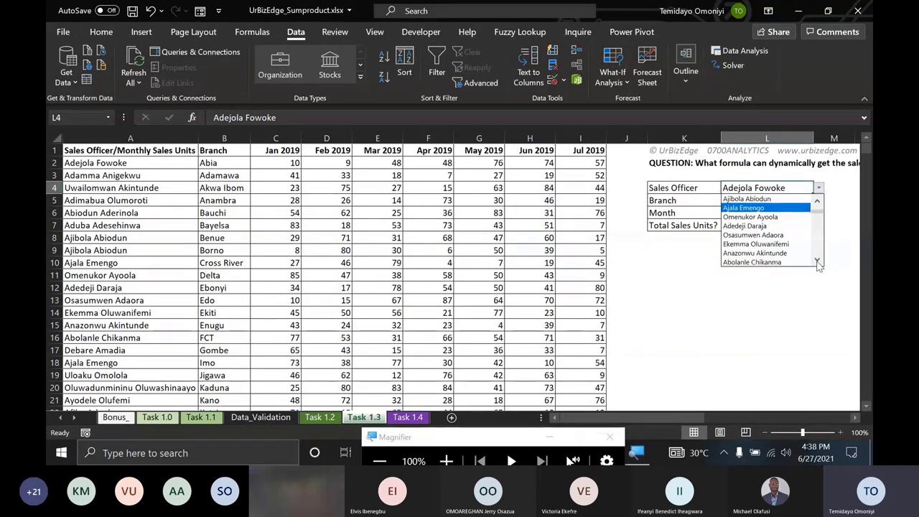
{"action": "scroll", "coordinate": [790, 258], "scroll_direction": "down", "scroll_amount": 2}
{"action": "left_click", "coordinate": [762, 261]}
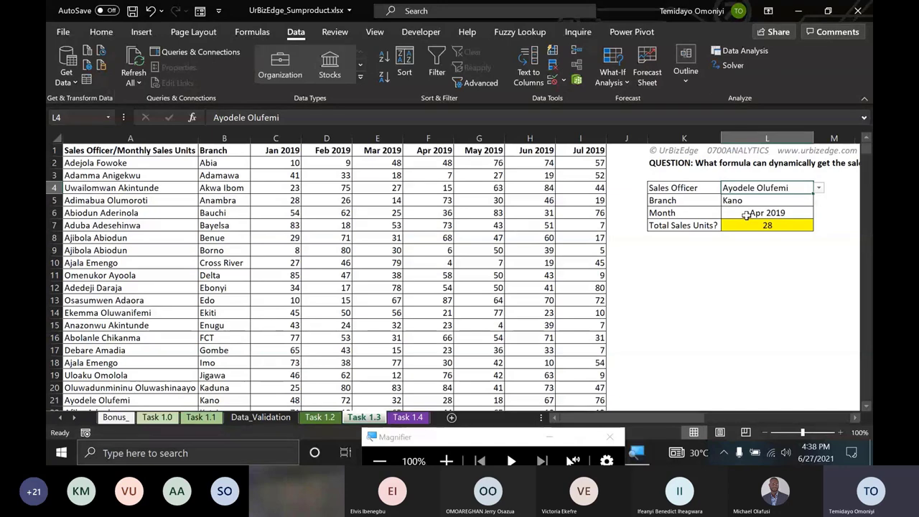
- Set the month to Jul 2019 so the total reads 76, then go to Task 1.4
{"action": "left_click", "coordinate": [747, 214]}
{"action": "left_click", "coordinate": [819, 214]}
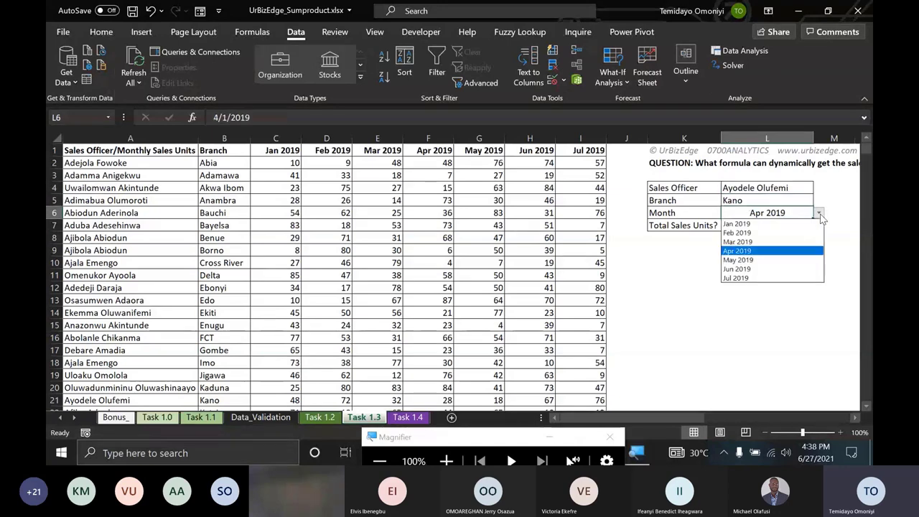
{"action": "left_click", "coordinate": [764, 269]}
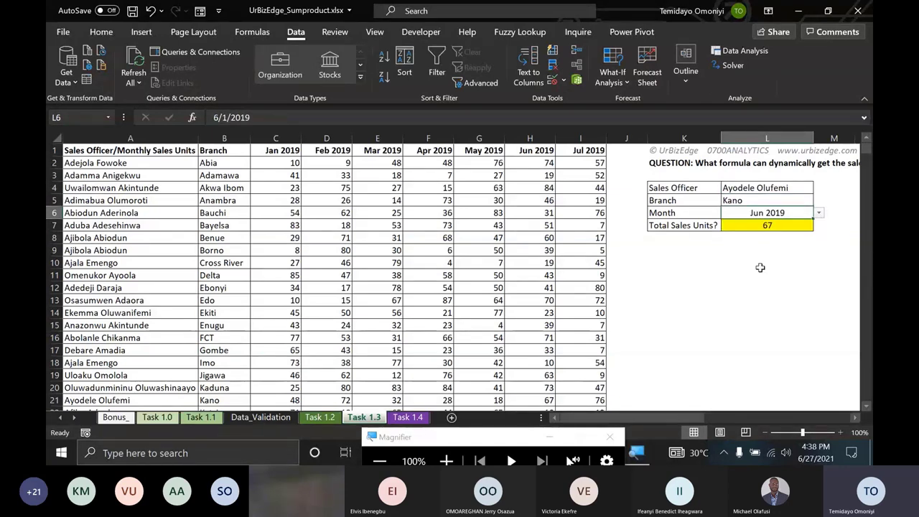
{"action": "left_click", "coordinate": [819, 214]}
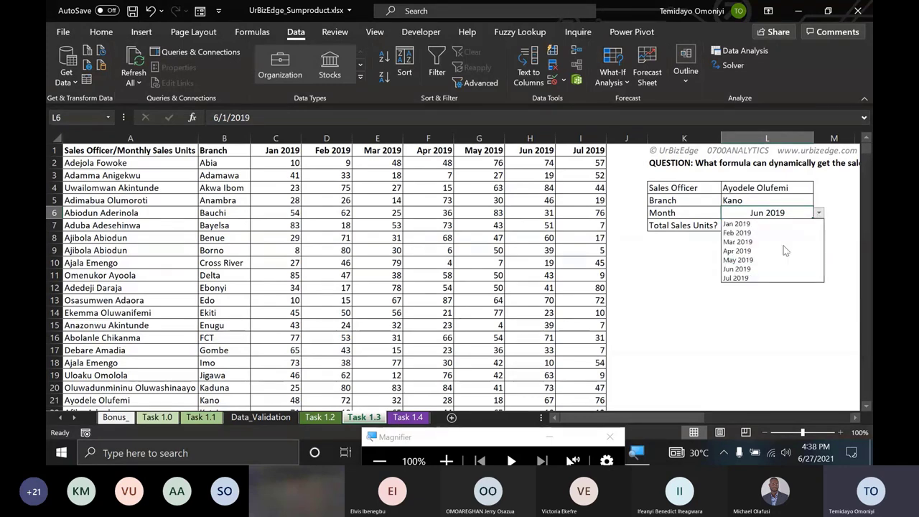
{"action": "left_click", "coordinate": [768, 275]}
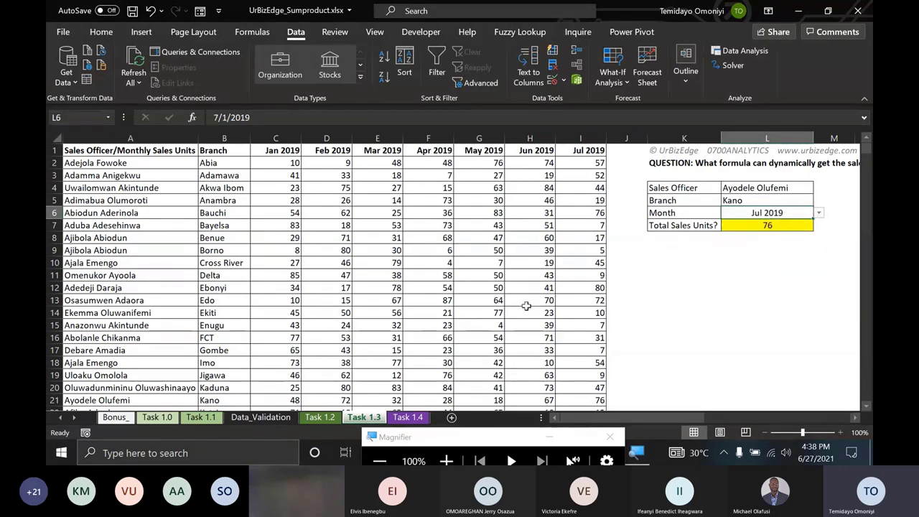
{"action": "left_click", "coordinate": [397, 420]}
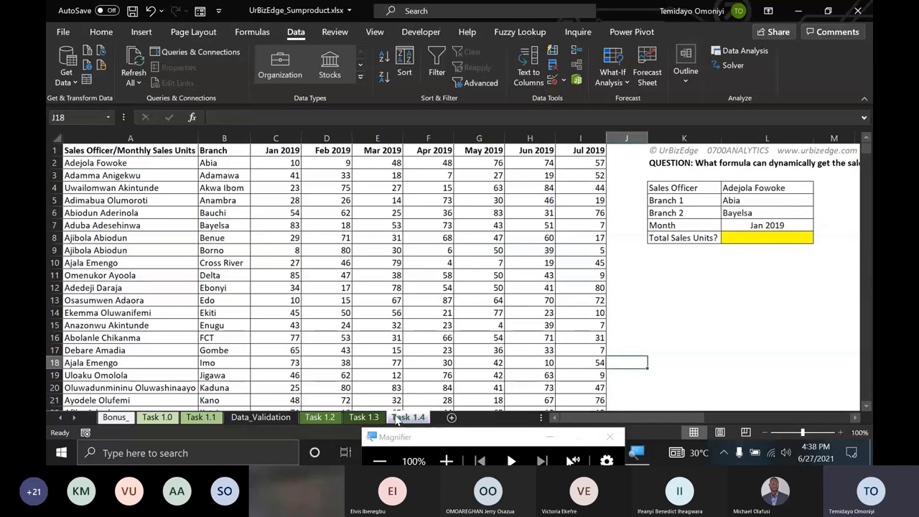
- Scroll the Task 1.4 sheet sideways and select K10 for the formula
{"action": "left_click_drag", "start_coordinate": [650, 423], "coordinate": [672, 425]}
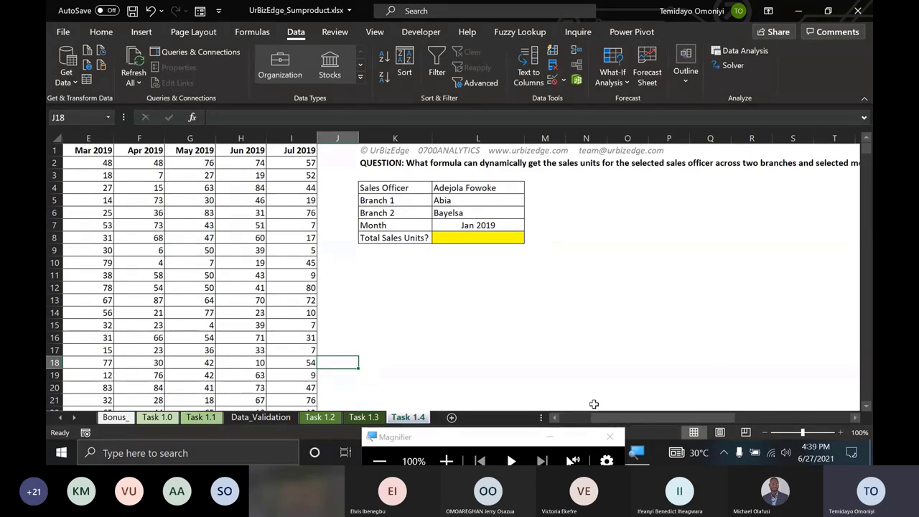
{"action": "mouse_move", "coordinate": [603, 421]}
{"action": "left_mouse_down"}
{"action": "mouse_move", "coordinate": [573, 421]}
{"action": "mouse_move", "coordinate": [604, 421]}
{"action": "left_mouse_up"}
{"action": "left_click", "coordinate": [392, 260]}
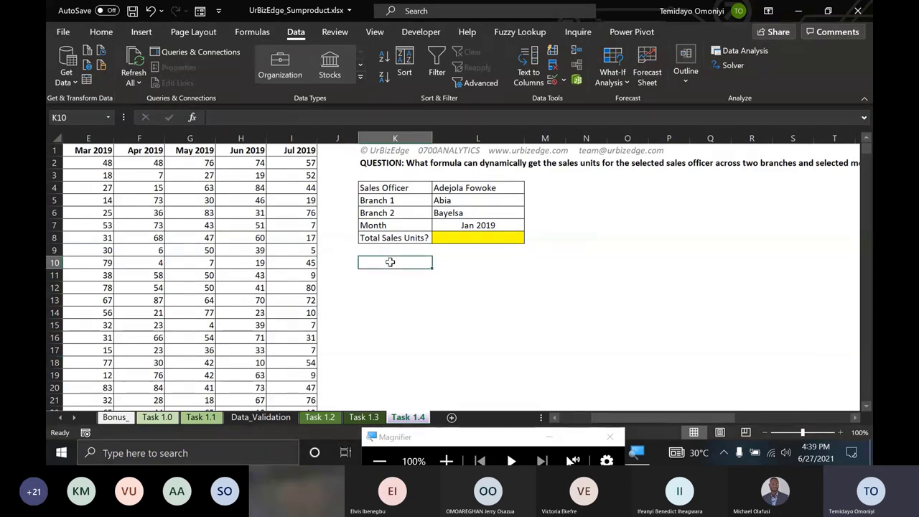
- Start K10's SUMPRODUCT with the officer test A2:A3678=L4
{"action": "double_click", "coordinate": [390, 262]}
{"action": "type", "text": "="}
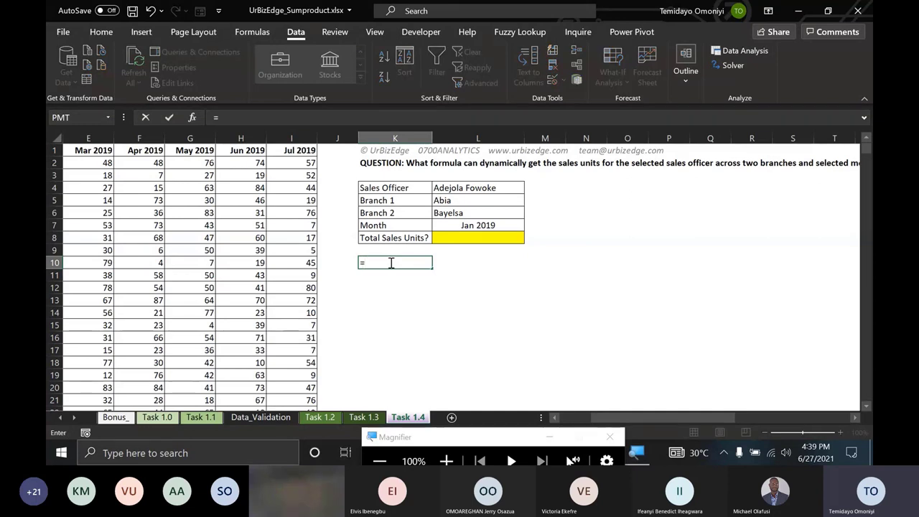
{"action": "type", "text": "su"}
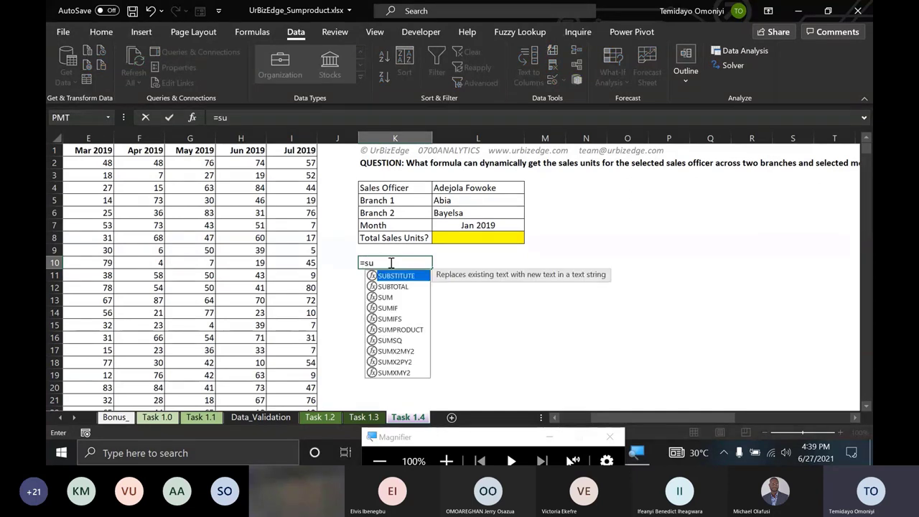
{"action": "type", "text": "mpr"}
{"action": "key", "text": "Tab"}
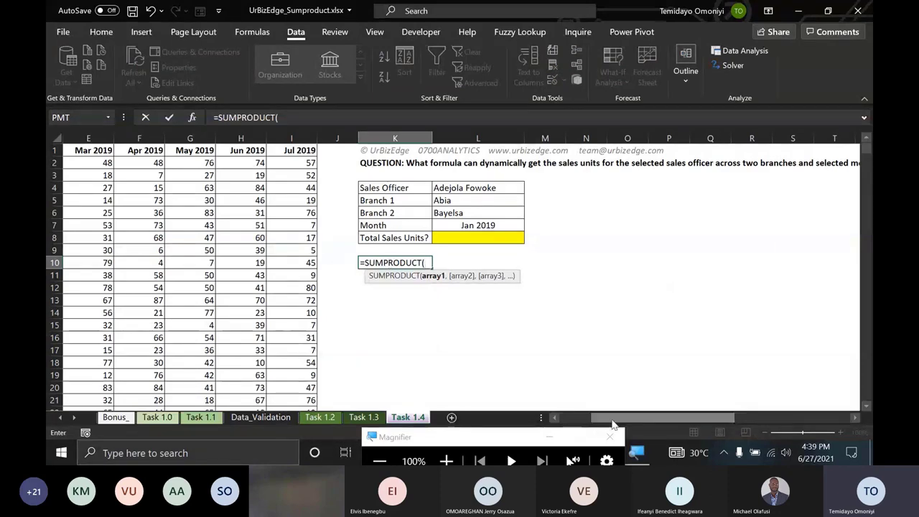
{"action": "left_click_drag", "start_coordinate": [614, 425], "coordinate": [408, 404]}
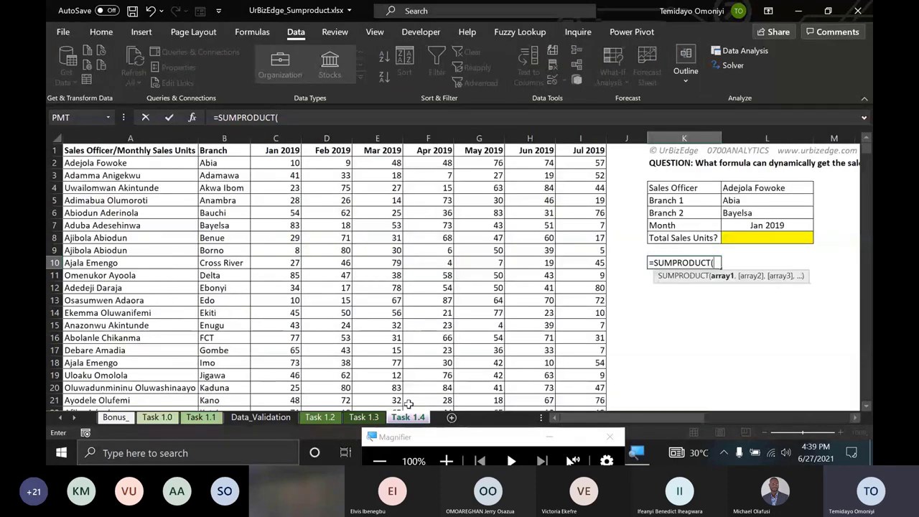
{"action": "left_click", "coordinate": [87, 163]}
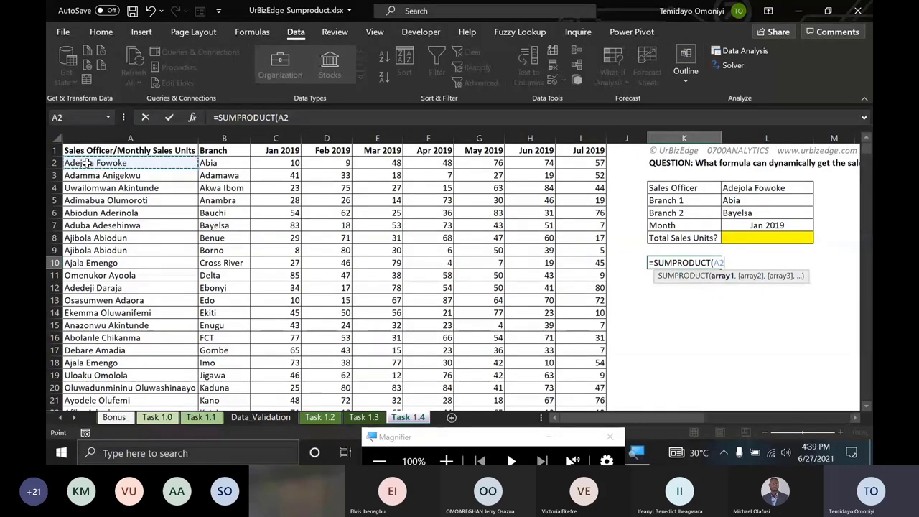
{"action": "key", "text": "ctrl+shift+Down"}
{"action": "type", "text": "="}
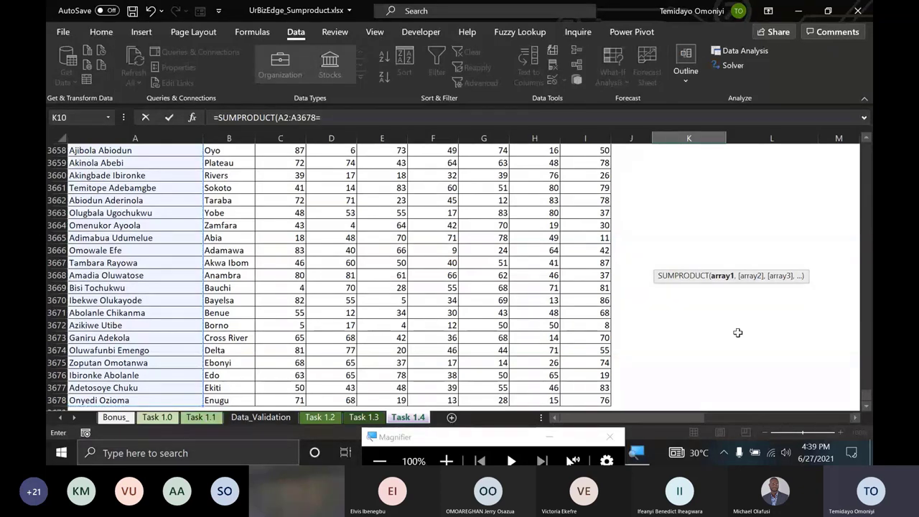
{"action": "left_click_drag", "start_coordinate": [867, 395], "coordinate": [867, 144]}
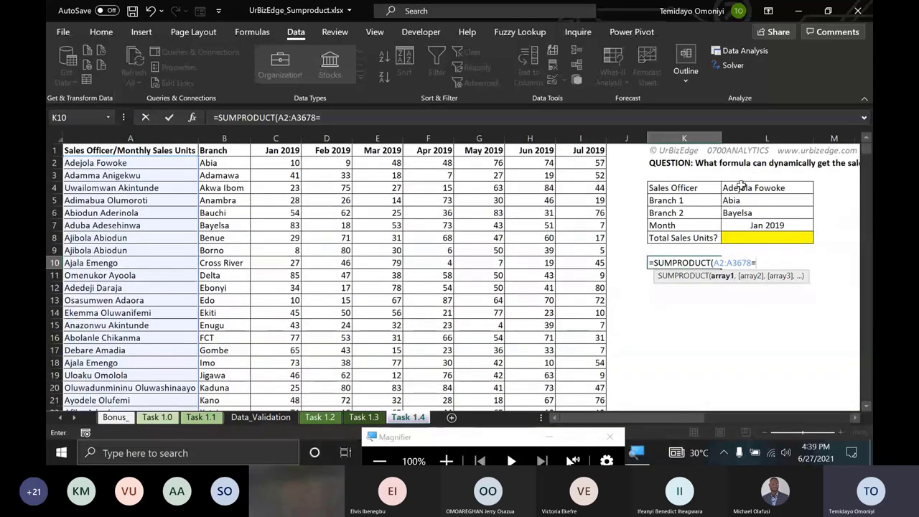
{"action": "left_click", "coordinate": [740, 186]}
{"action": "type", "text": ")*"}
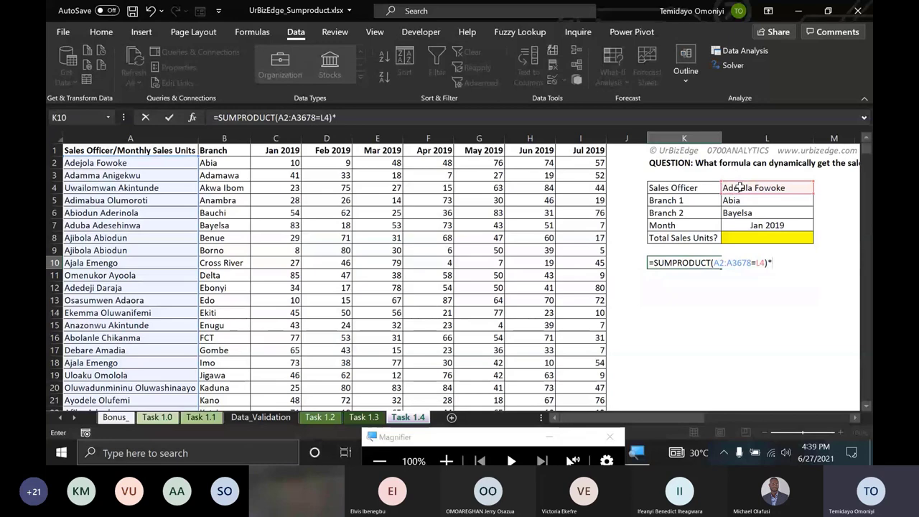
{"action": "type", "text": "("}
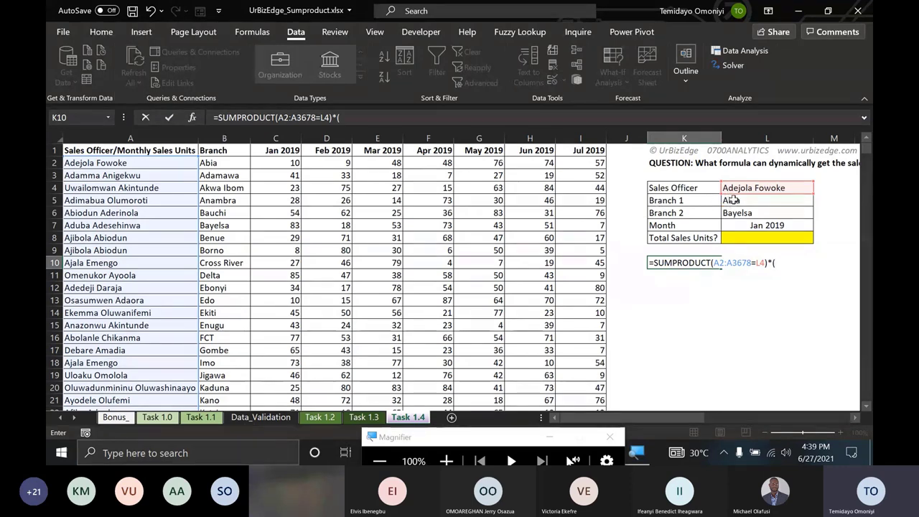
- Add the Branch 1 test comparing column B with L5
{"action": "left_click", "coordinate": [232, 163]}
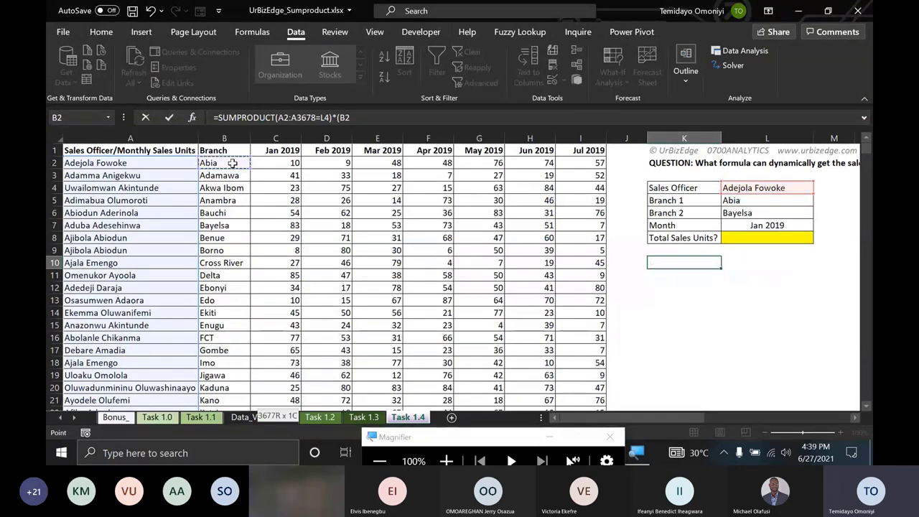
{"action": "key", "text": "ctrl+shift+Down"}
{"action": "type", "text": "="}
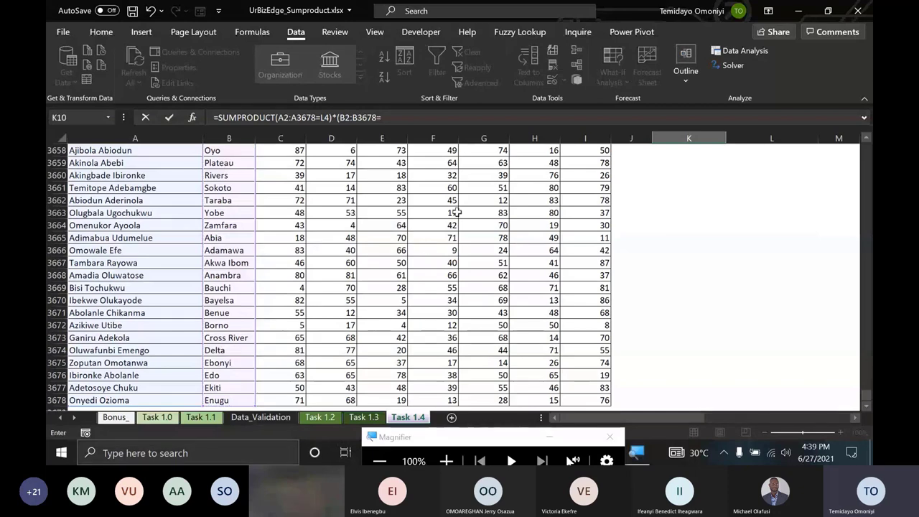
{"action": "left_click", "coordinate": [765, 238]}
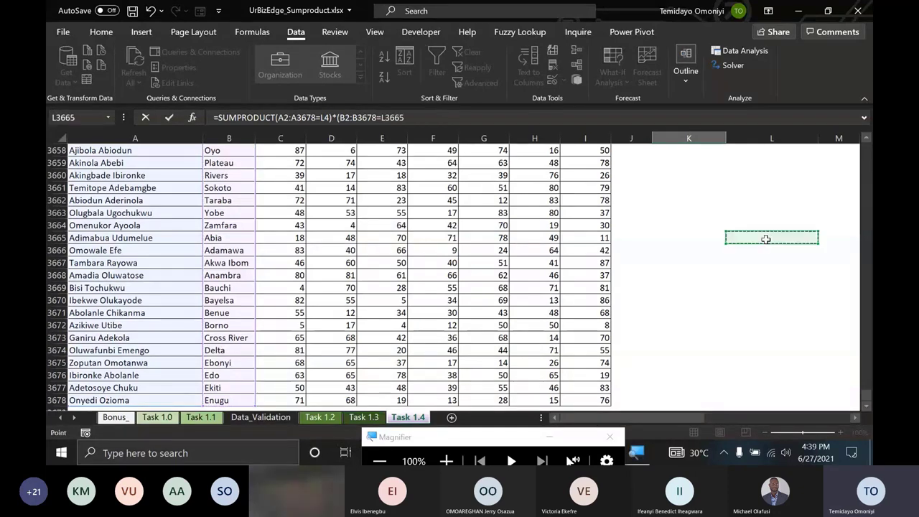
{"action": "key", "text": "ctrl+Up"}
{"action": "scroll", "coordinate": [766, 240], "scroll_direction": "up", "scroll_amount": 2}
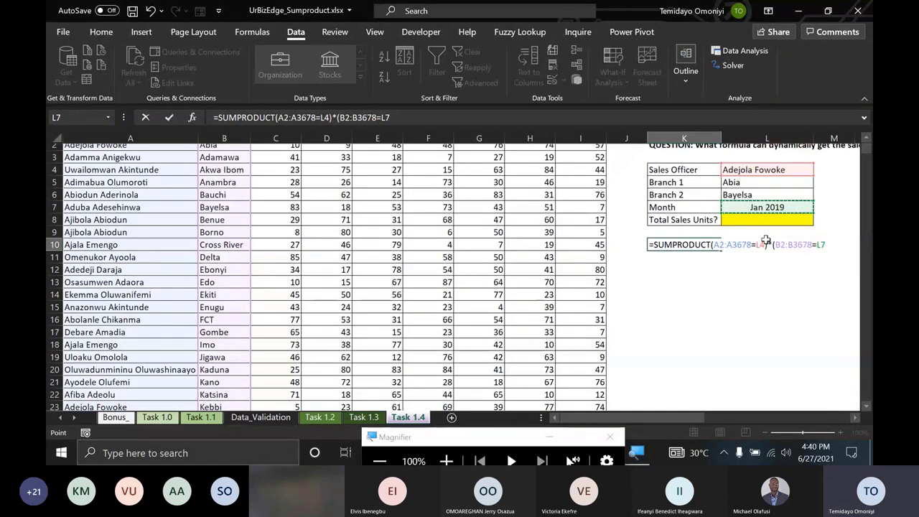
{"action": "left_click", "coordinate": [748, 200]}
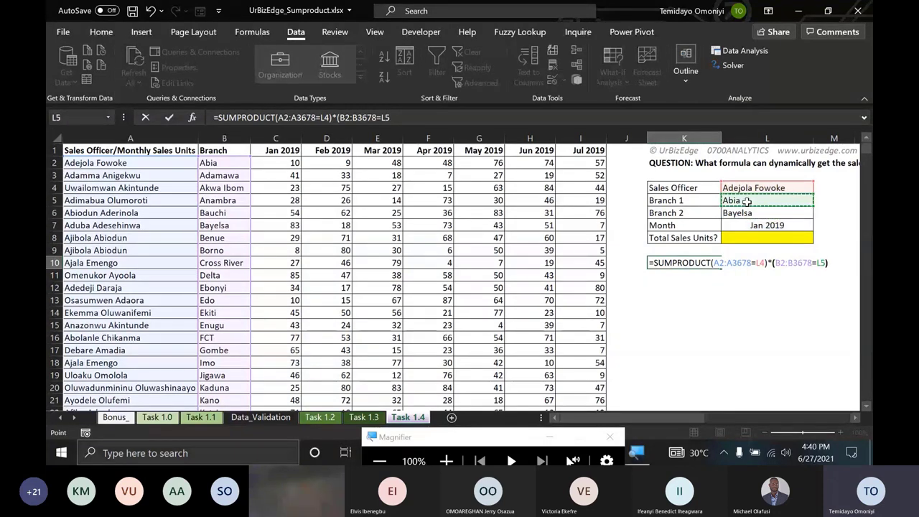
{"action": "type", "text": ")"}
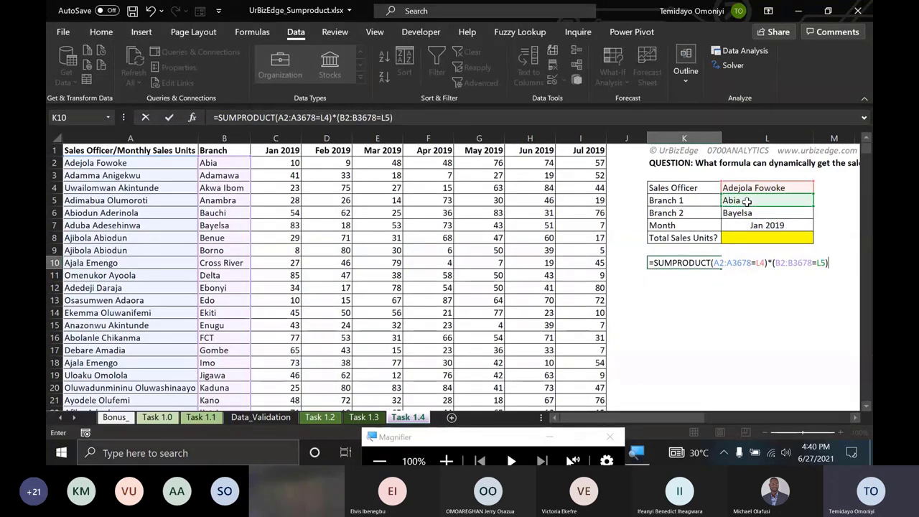
{"action": "type", "text": "*"}
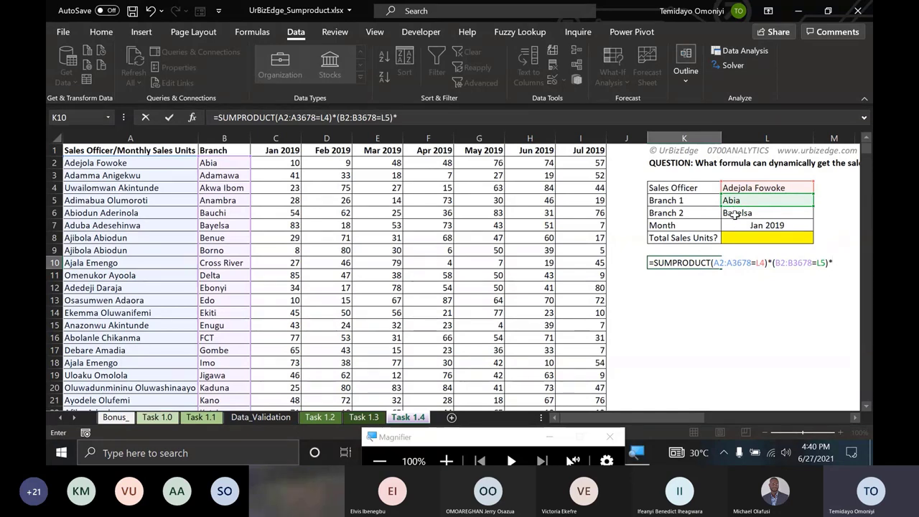
{"action": "type", "text": "("}
- Add the month test C1:I1=L7, fix the brackets and enter the formula, returning 2
{"action": "left_click", "coordinate": [282, 150]}
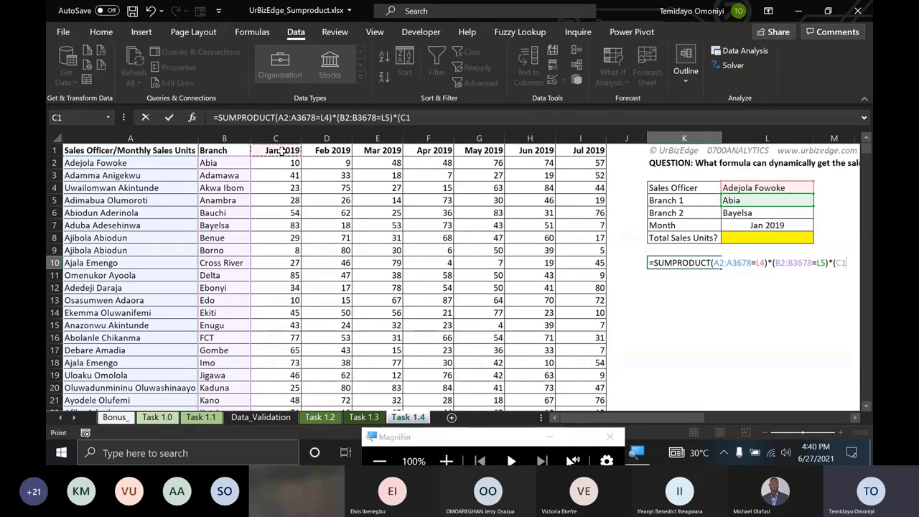
{"action": "key", "text": "ctrl+shift+Right"}
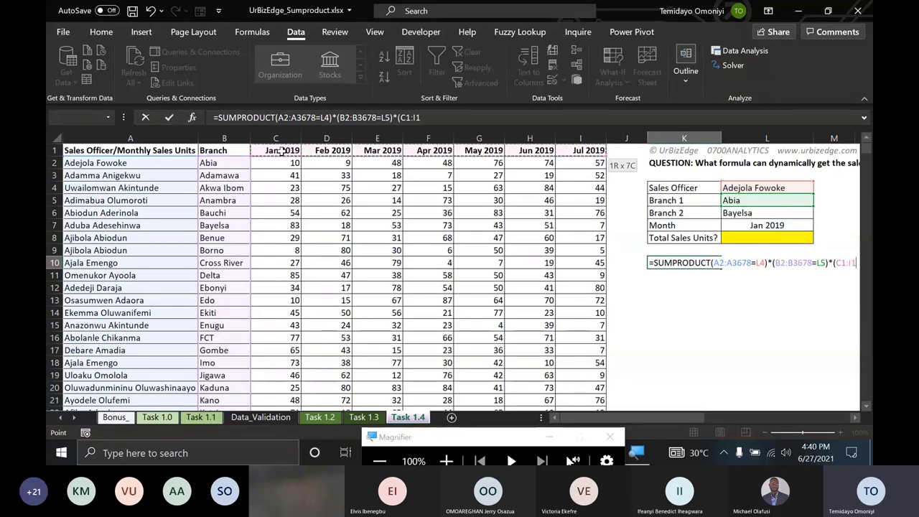
{"action": "type", "text": "="}
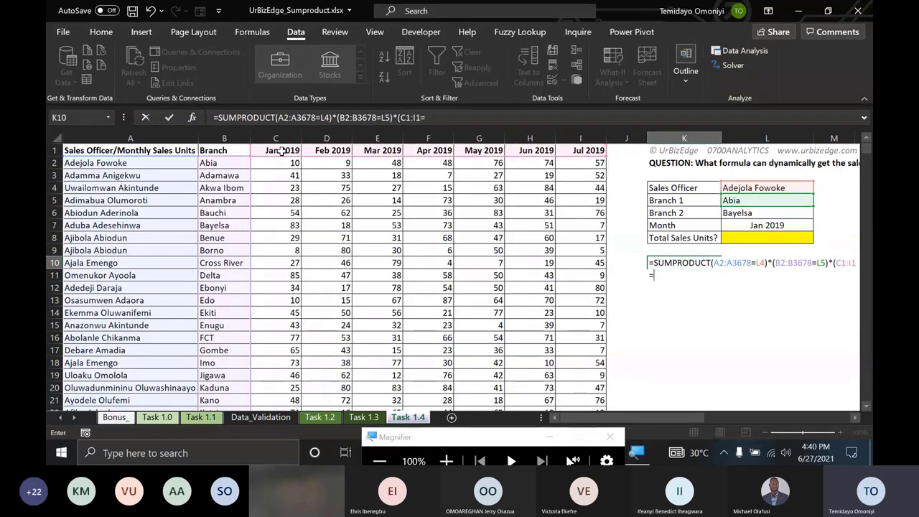
{"action": "left_click", "coordinate": [757, 226]}
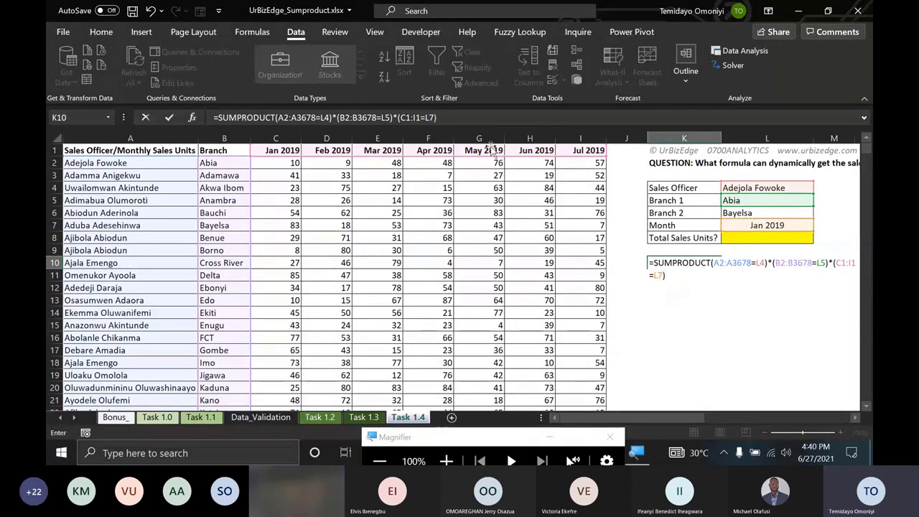
{"action": "left_click", "coordinate": [453, 117]}
{"action": "type", "text": ")"}
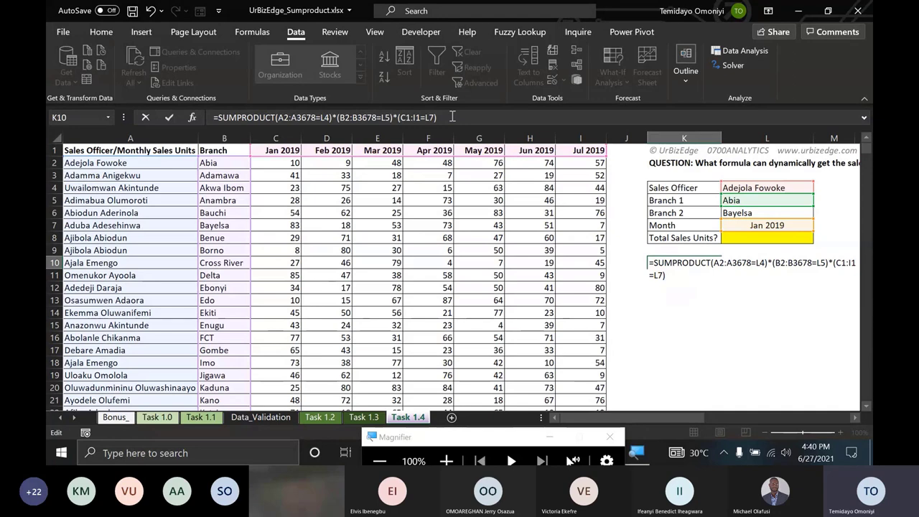
{"action": "type", "text": ")"}
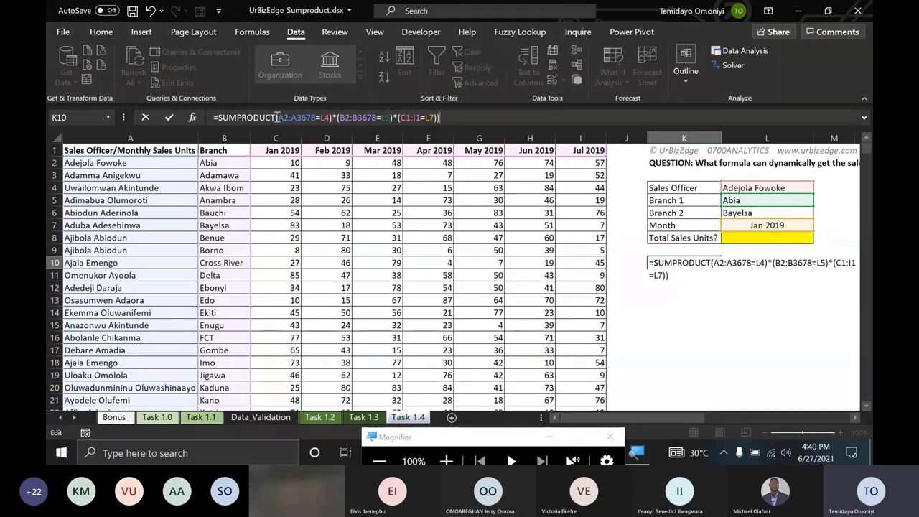
{"action": "left_click", "coordinate": [276, 117]}
{"action": "type", "text": "("}
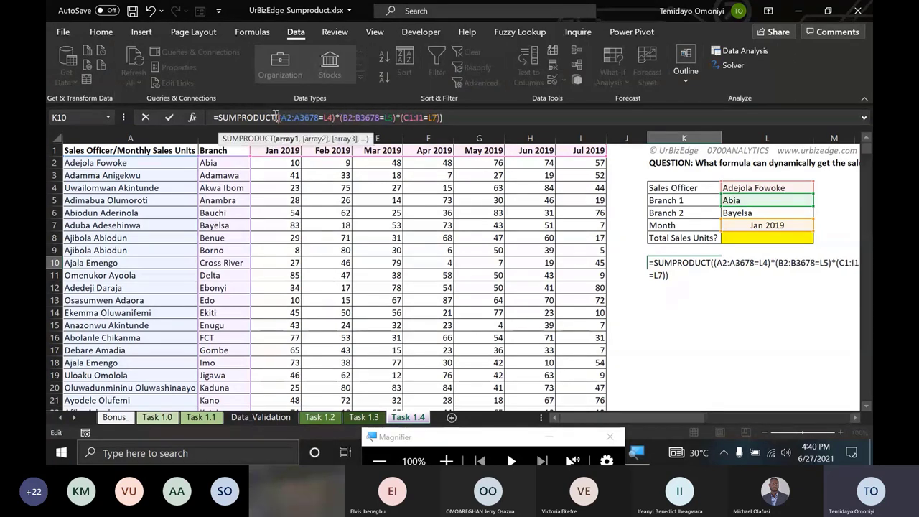
{"action": "key", "text": "Return"}
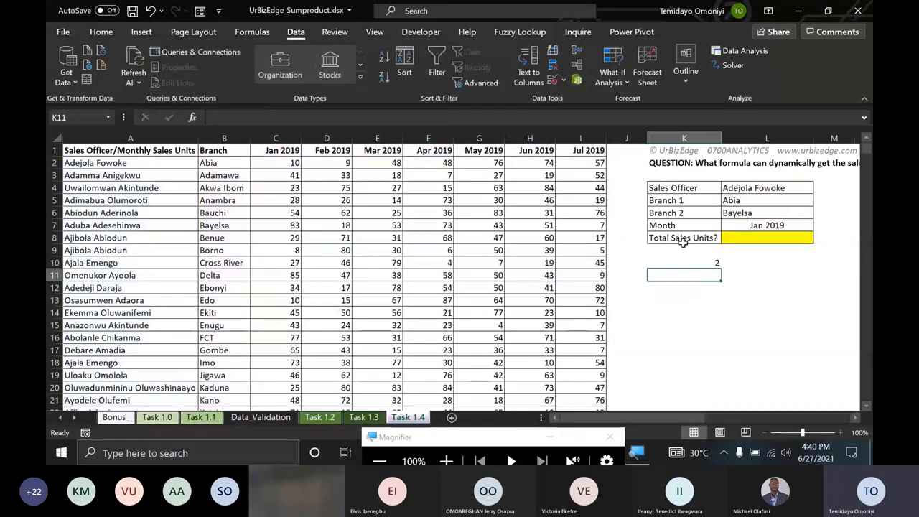
{"action": "left_click", "coordinate": [669, 263]}
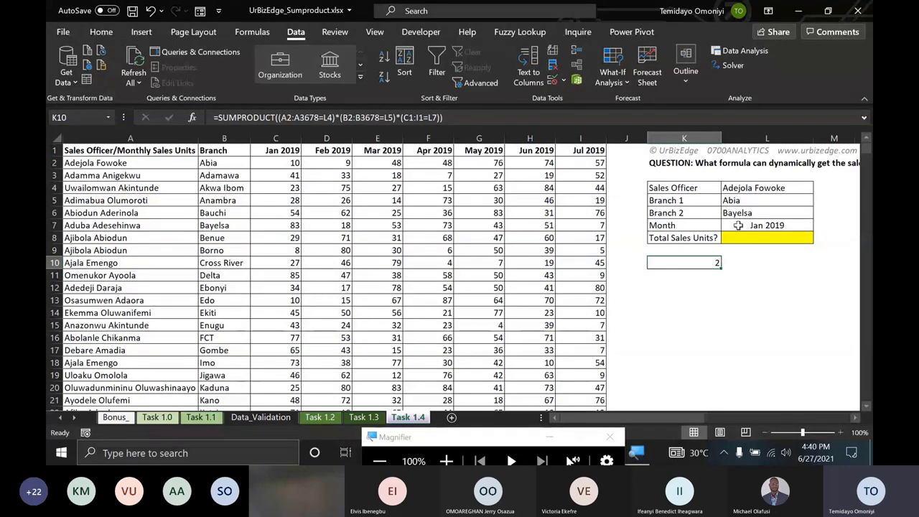
{"action": "key", "text": "Return"}
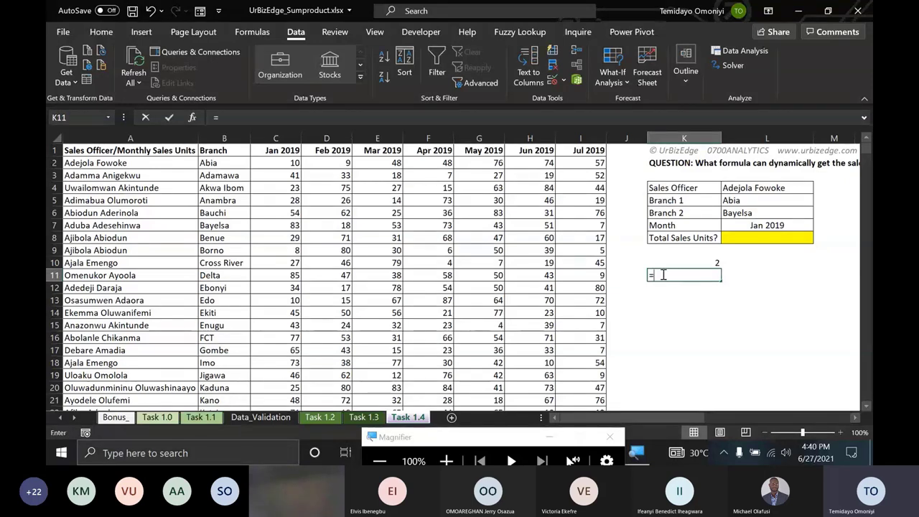
- Start K11's SUMPRODUCT with the officer test A2:A3678=L4
{"action": "type", "text": "=sum"}
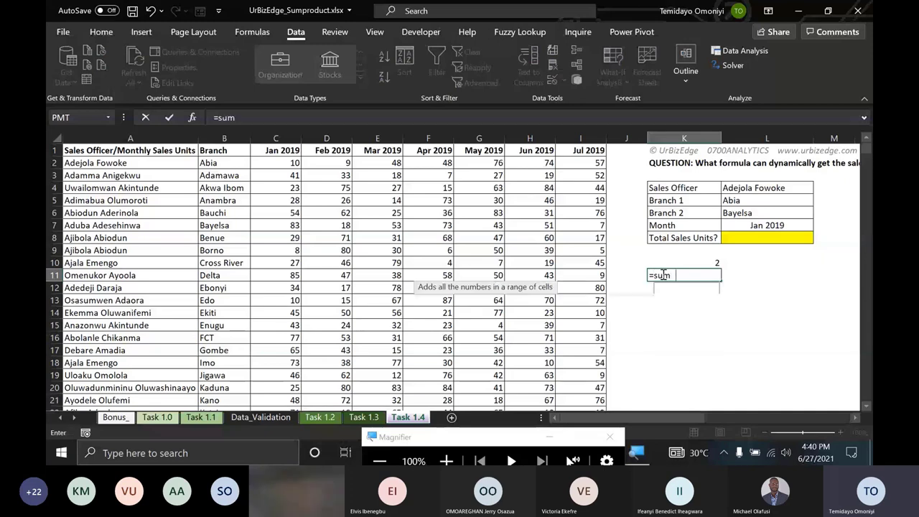
{"action": "type", "text": "pr"}
{"action": "key", "text": "Tab"}
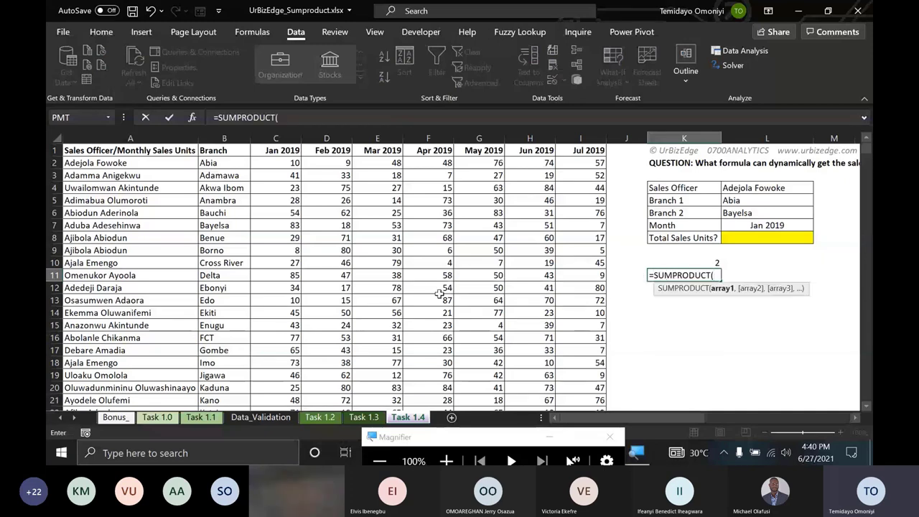
{"action": "left_click", "coordinate": [123, 162]}
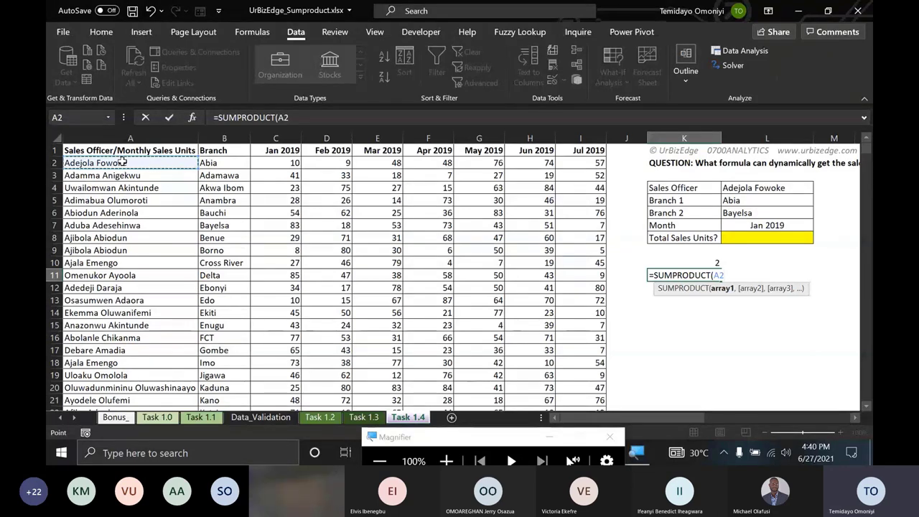
{"action": "key", "text": "ctrl+shift+Down"}
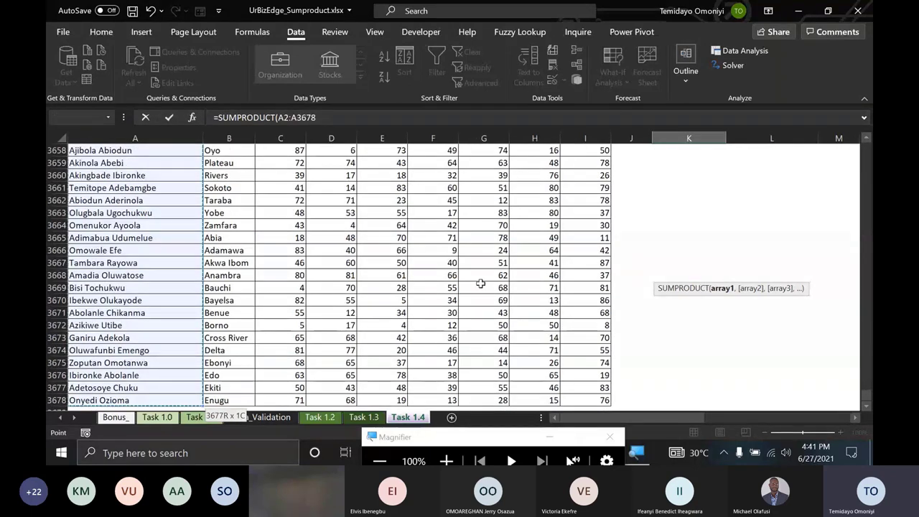
{"action": "type", "text": "="}
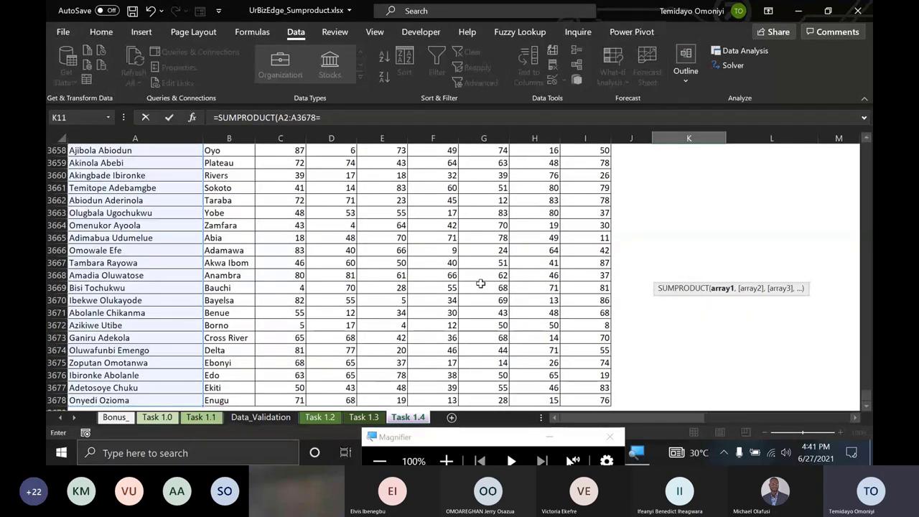
{"action": "left_click", "coordinate": [793, 242]}
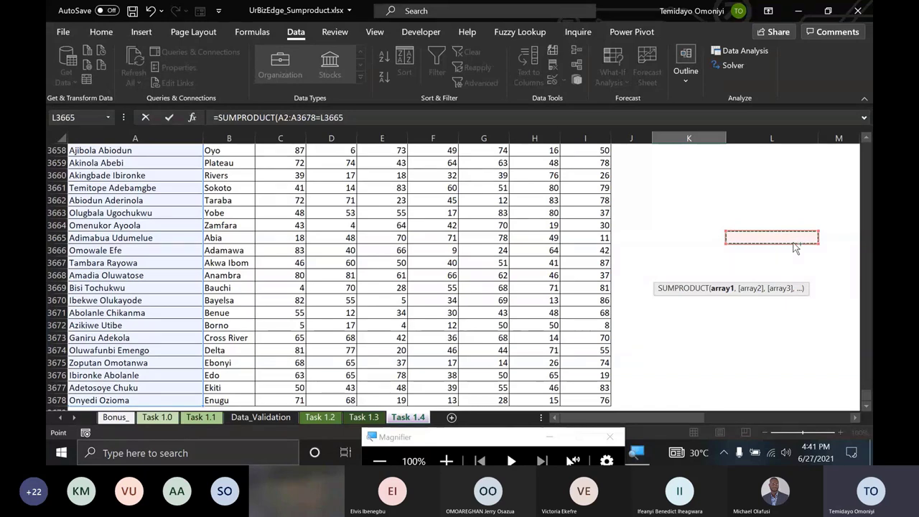
{"action": "key", "text": "ctrl+Up"}
{"action": "key", "text": "ctrl+Up"}
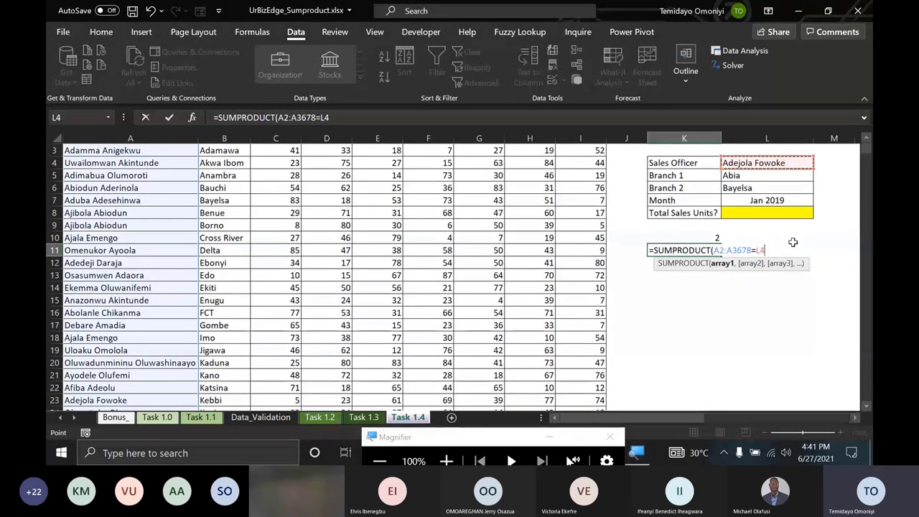
{"action": "type", "text": ")"}
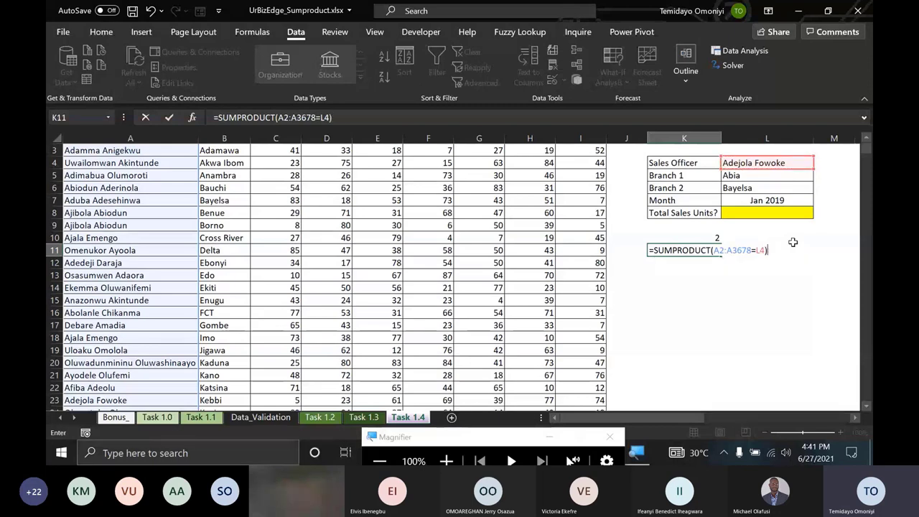
{"action": "type", "text": "*("}
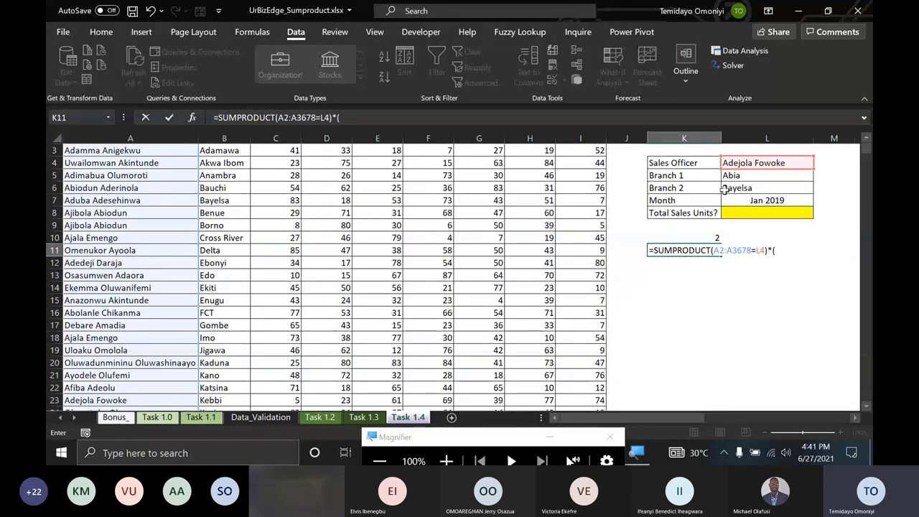
- Add the Branch 2 test B2:B3678=L6
{"action": "scroll", "coordinate": [725, 188], "scroll_direction": "up", "scroll_amount": 1}
{"action": "left_click", "coordinate": [214, 164]}
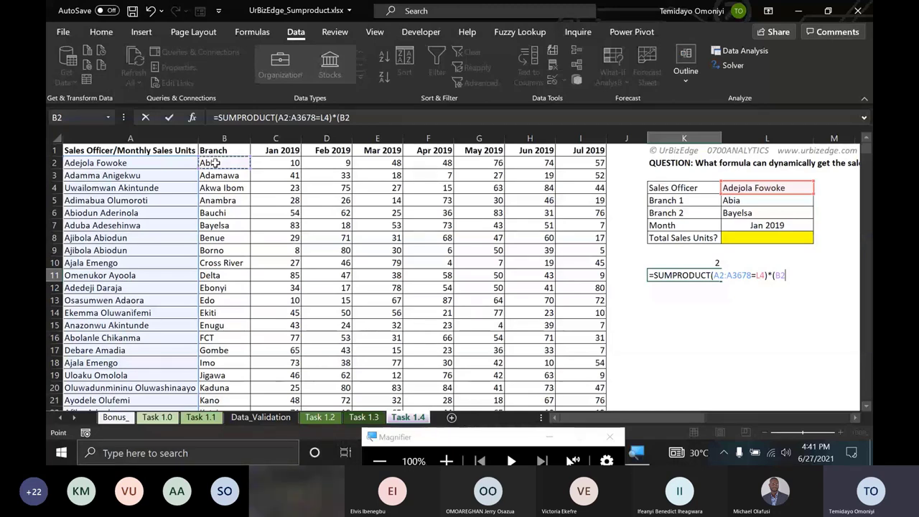
{"action": "key", "text": "ctrl+shift+Down"}
{"action": "type", "text": "="}
{"action": "scroll", "coordinate": [656, 277], "scroll_direction": "up", "scroll_amount": 20}
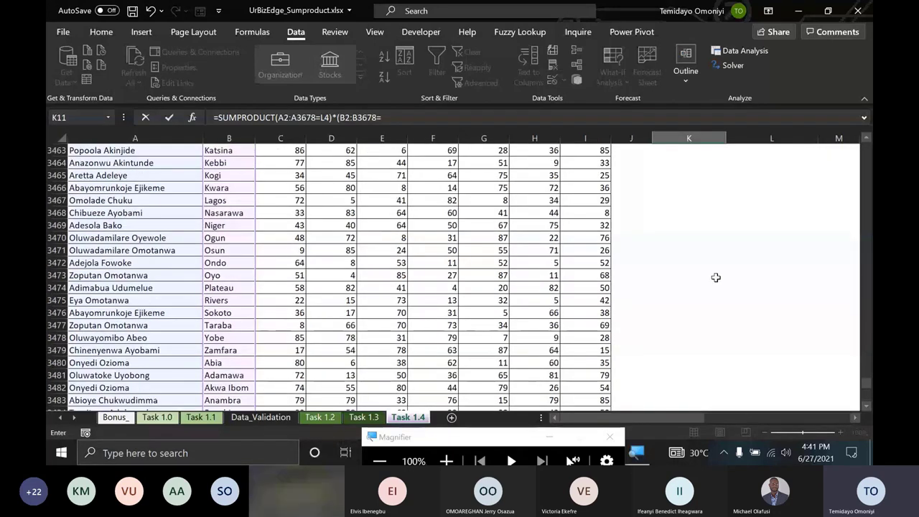
{"action": "left_click", "coordinate": [716, 277]}
{"action": "scroll", "coordinate": [711, 275], "scroll_direction": "up", "scroll_amount": 20}
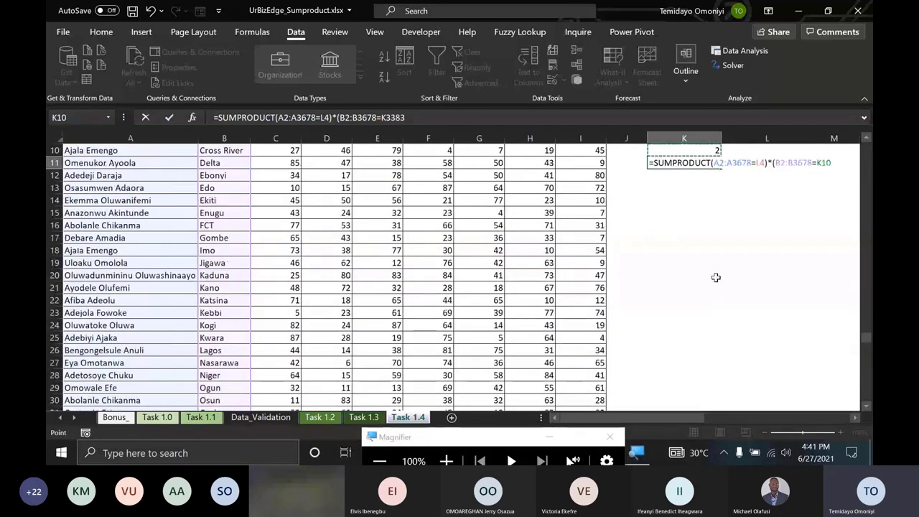
{"action": "scroll", "coordinate": [712, 275], "scroll_direction": "up", "scroll_amount": 3}
{"action": "left_click", "coordinate": [686, 263]}
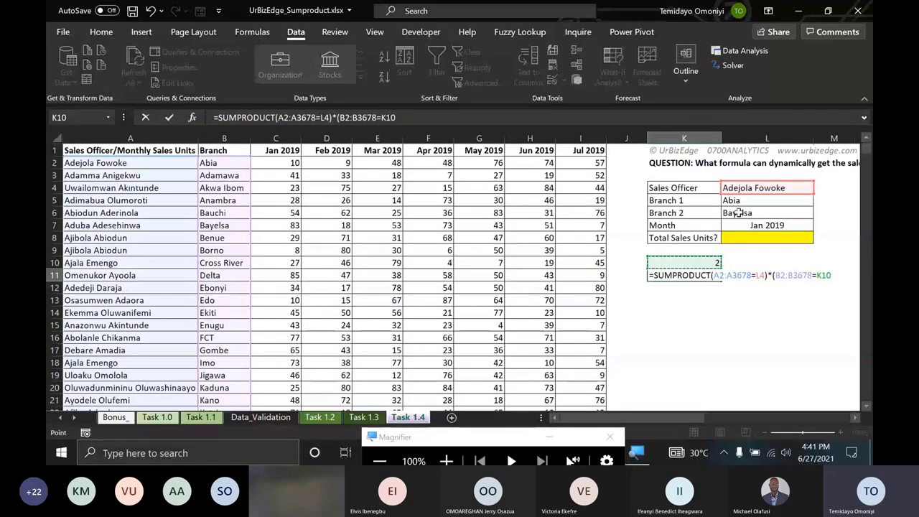
{"action": "left_click", "coordinate": [738, 212]}
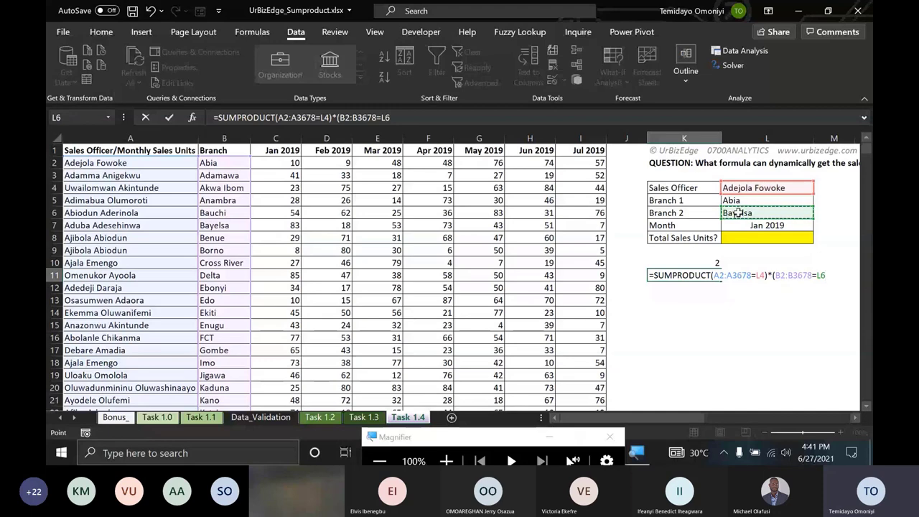
{"action": "type", "text": ")*"}
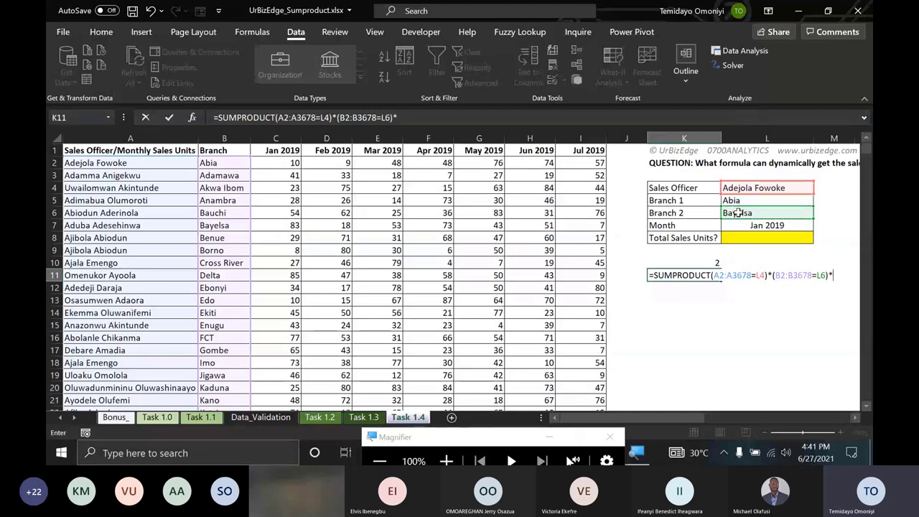
{"action": "type", "text": "("}
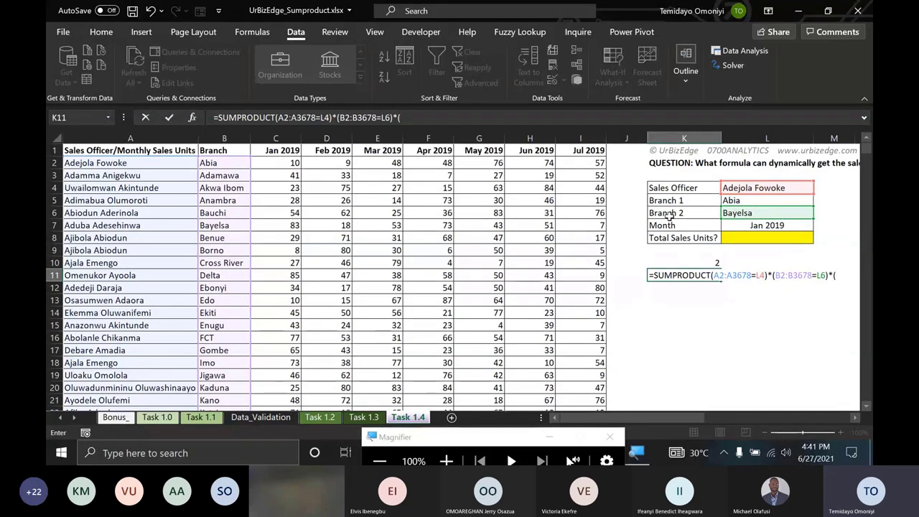
- Add the month test C1:I1=L7 and commit K11, which spills a grid of zeros
{"action": "left_click", "coordinate": [275, 152]}
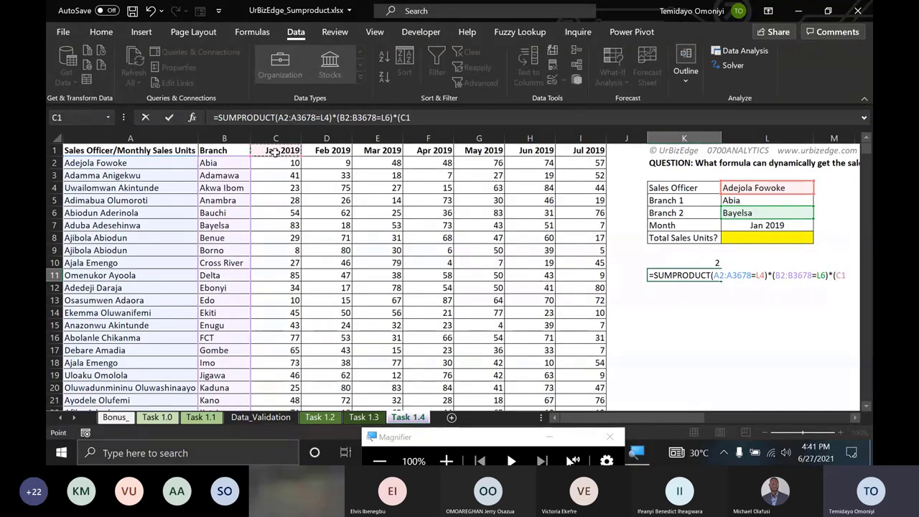
{"action": "left_click_drag", "start_coordinate": [275, 152], "coordinate": [580, 152]}
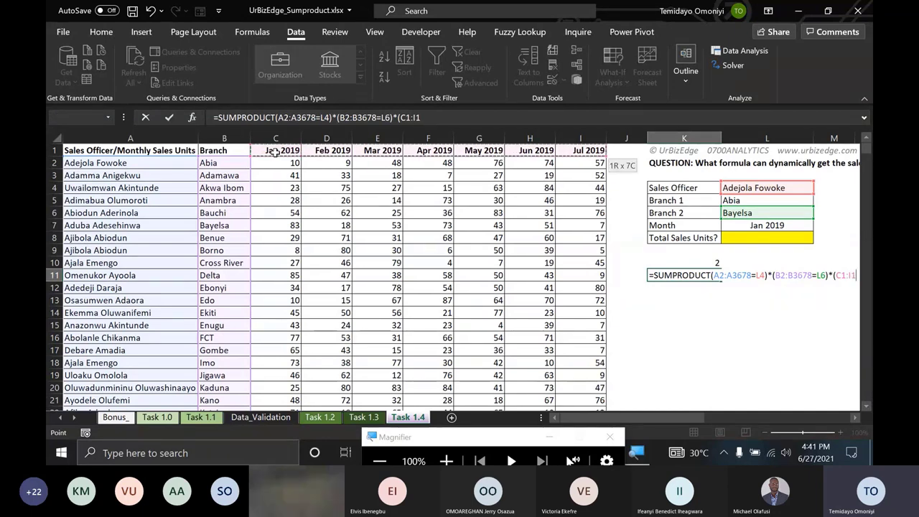
{"action": "type", "text": "="}
{"action": "left_click", "coordinate": [756, 225]}
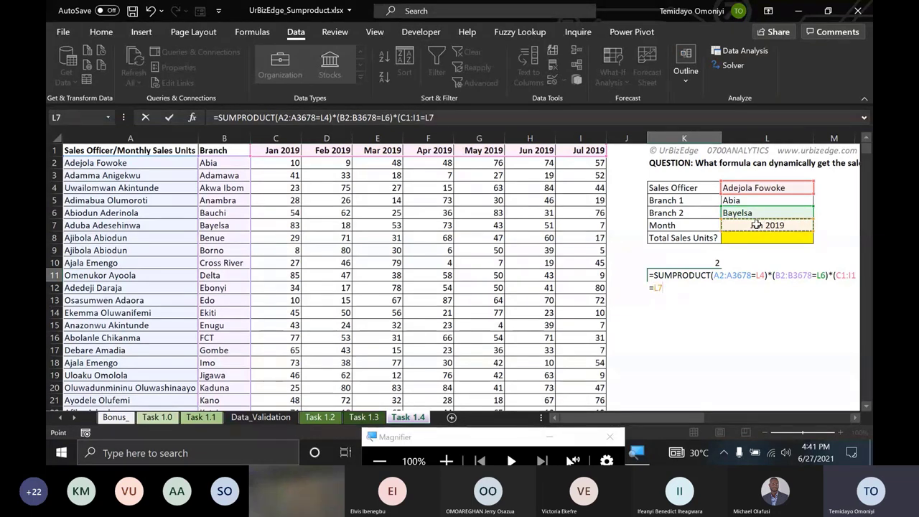
{"action": "type", "text": ")"}
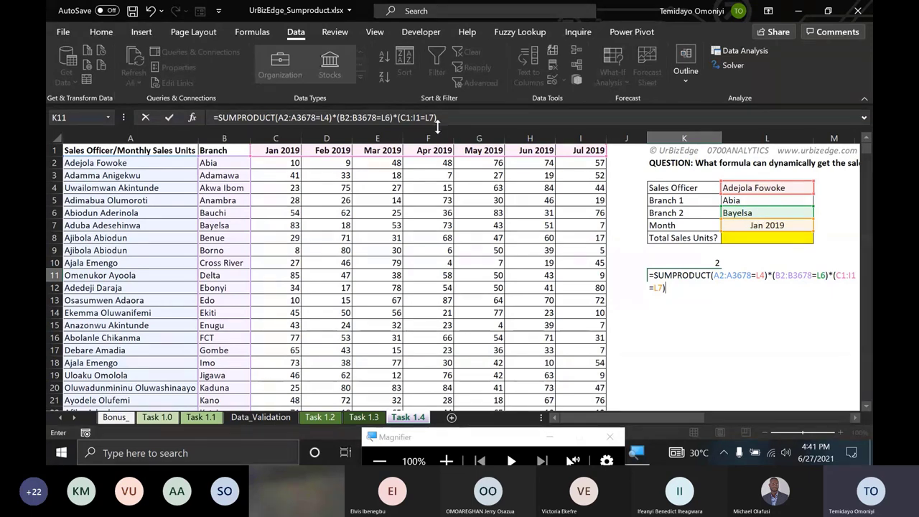
{"action": "left_click", "coordinate": [263, 164]}
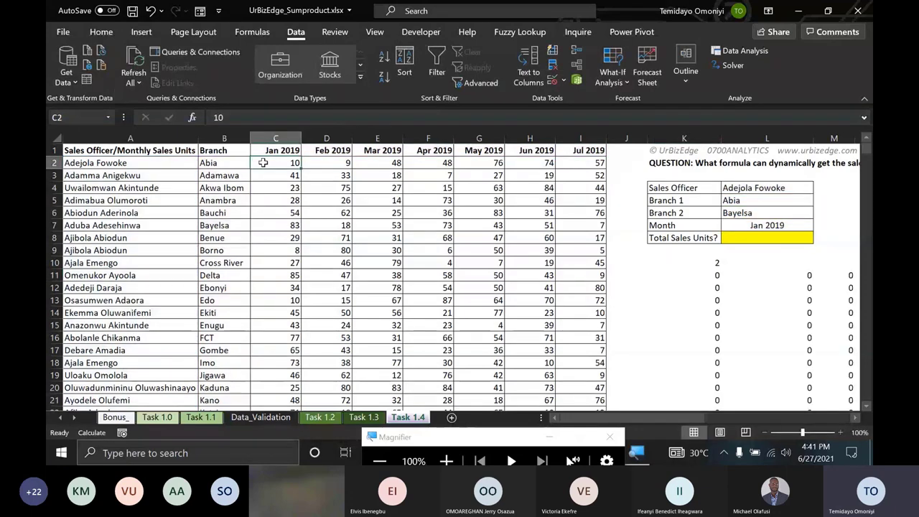
- Append *(C2:I3678) to the K10 formula so it returns 61
{"action": "left_click", "coordinate": [701, 259]}
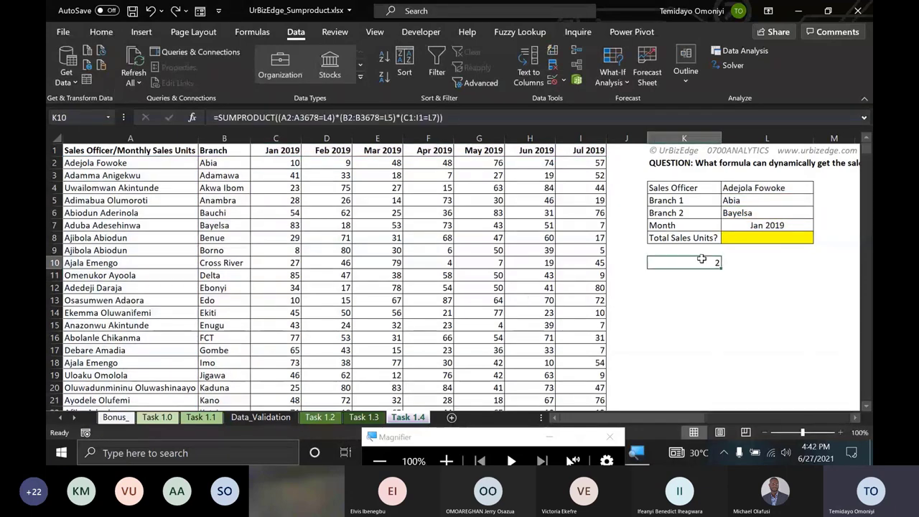
{"action": "left_click", "coordinate": [440, 117]}
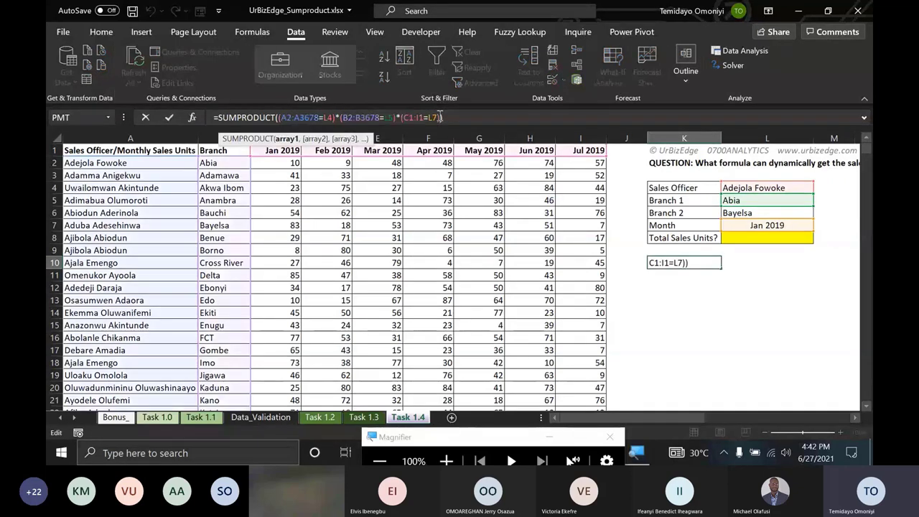
{"action": "type", "text": "*"}
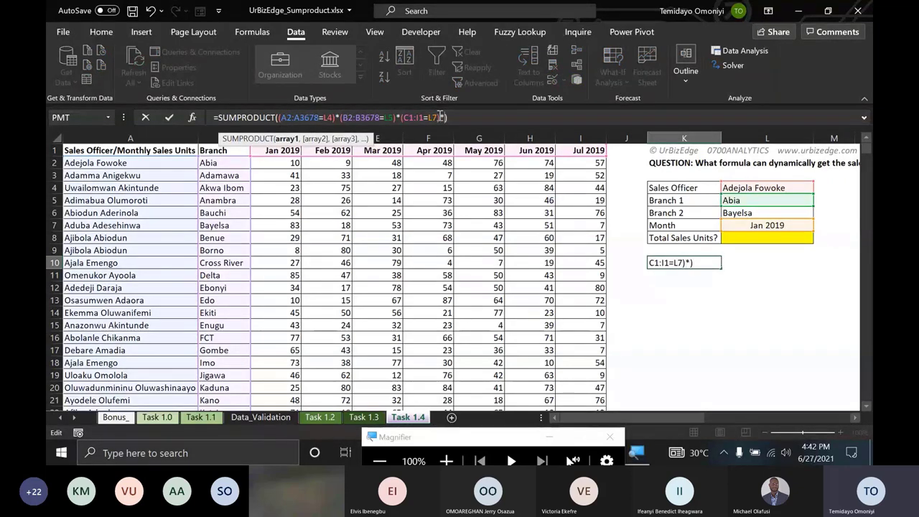
{"action": "type", "text": "("}
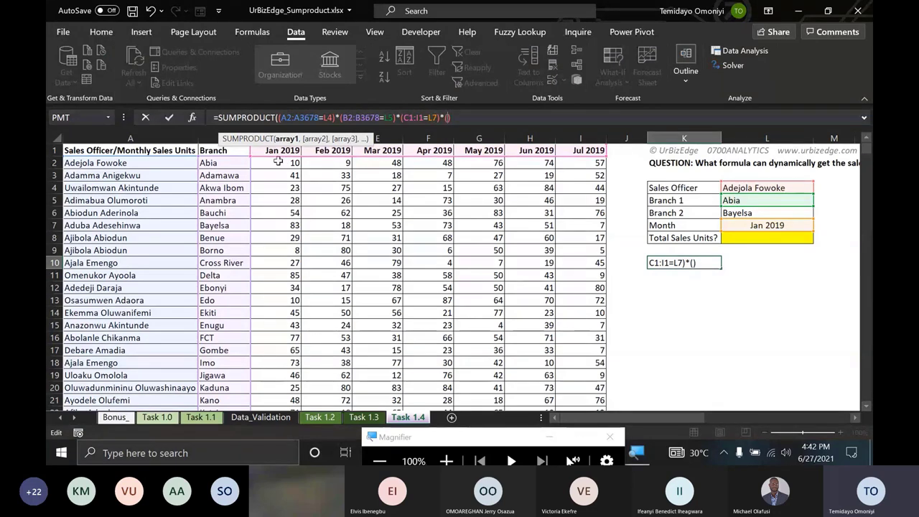
{"action": "left_click", "coordinate": [278, 162]}
{"action": "key", "text": "ctrl+shift+Right"}
{"action": "key", "text": "ctrl+shift+Down"}
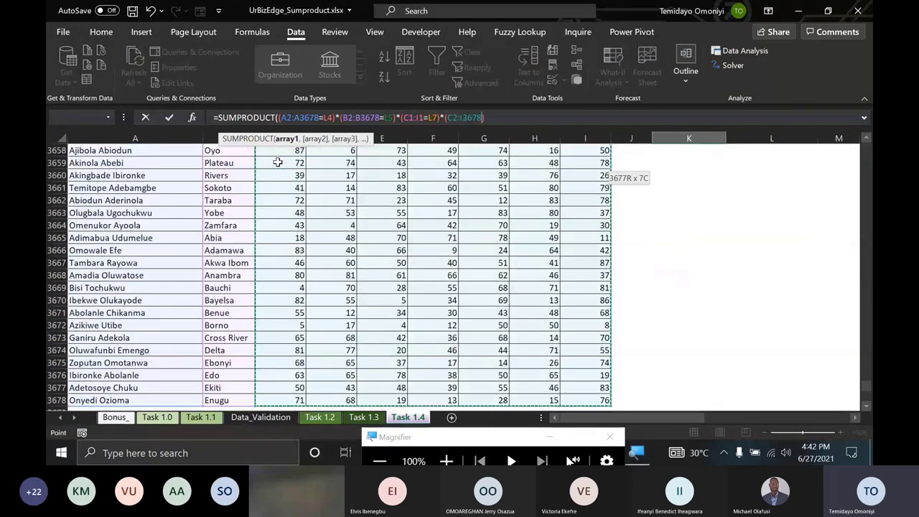
{"action": "type", "text": "))"}
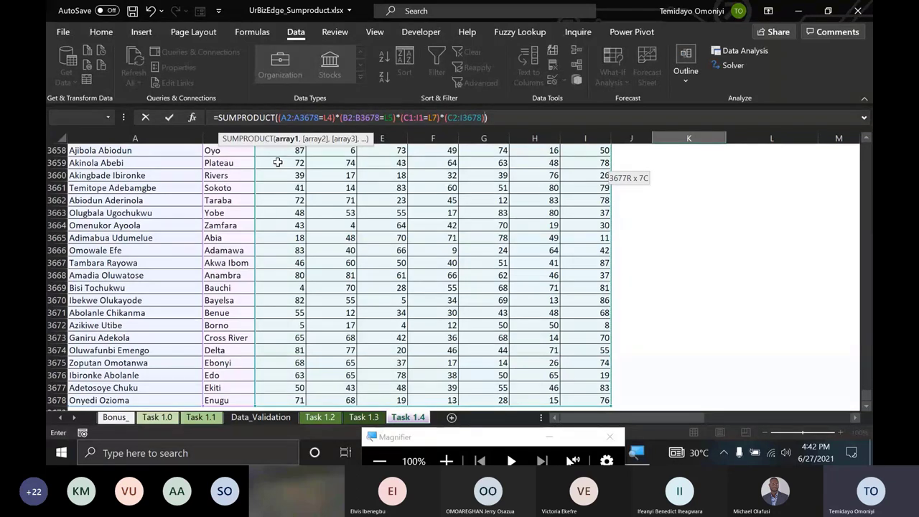
{"action": "key", "text": "Return"}
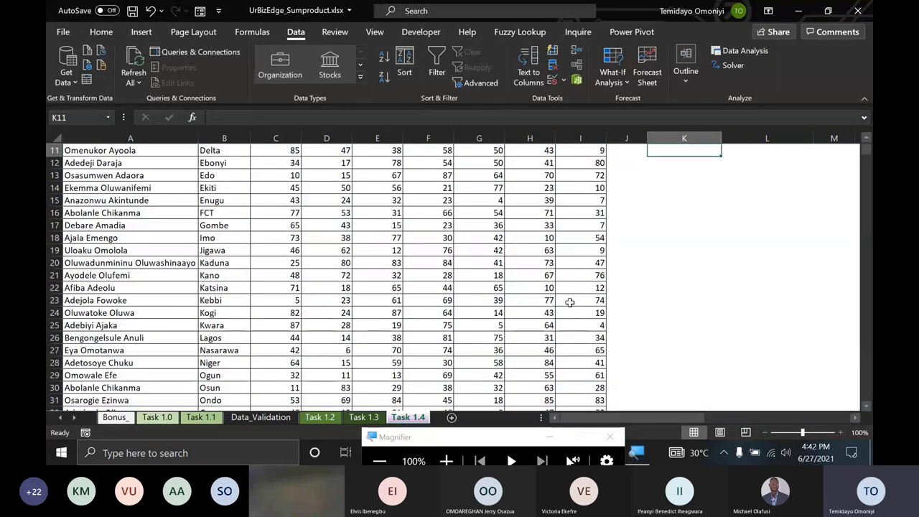
{"action": "scroll", "coordinate": [570, 303], "scroll_direction": "up", "scroll_amount": 4}
{"action": "key", "text": "Up"}
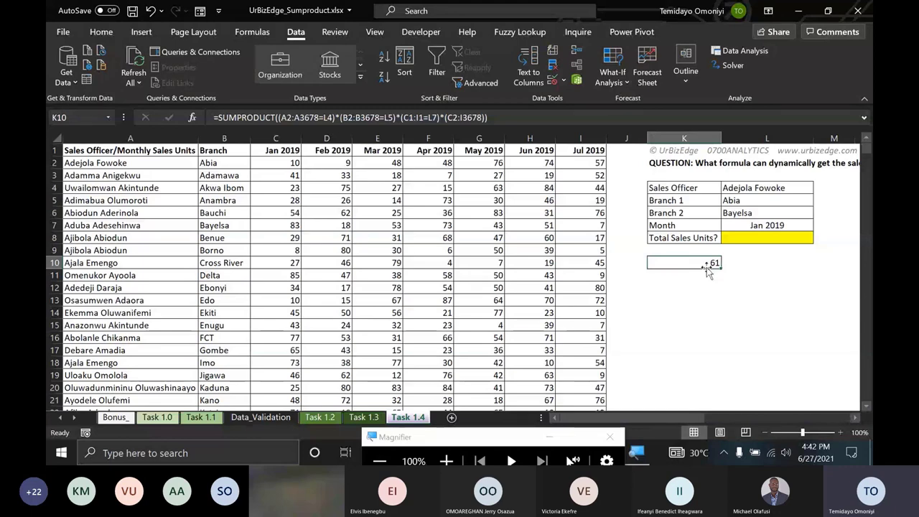
{"action": "left_click", "coordinate": [280, 163]}
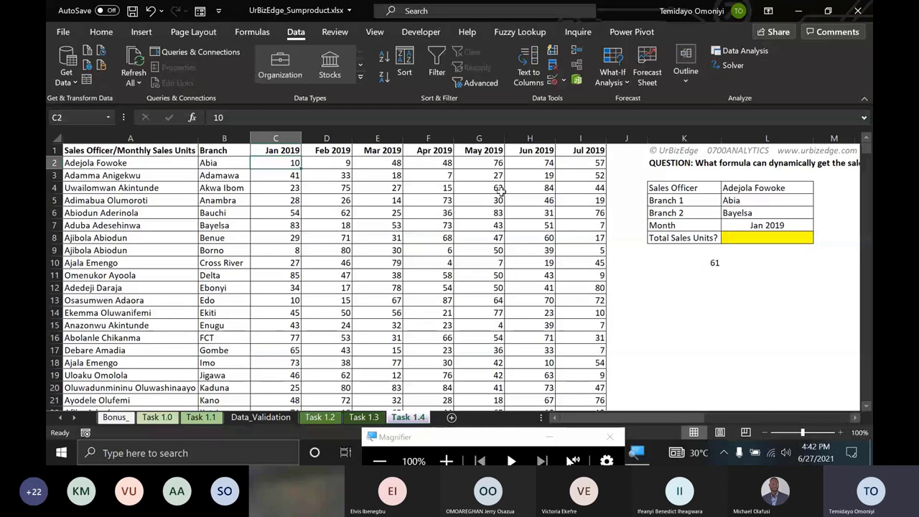
- Clear K10 and begin a new SUMPRODUCT over A2:A3678, removing a wrong criterion reference
{"action": "left_click", "coordinate": [698, 261]}
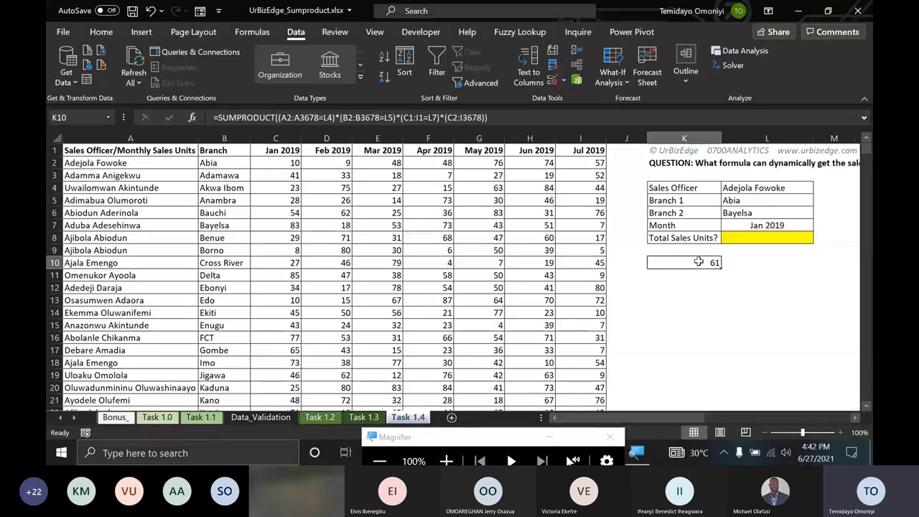
{"action": "key", "text": "Delete"}
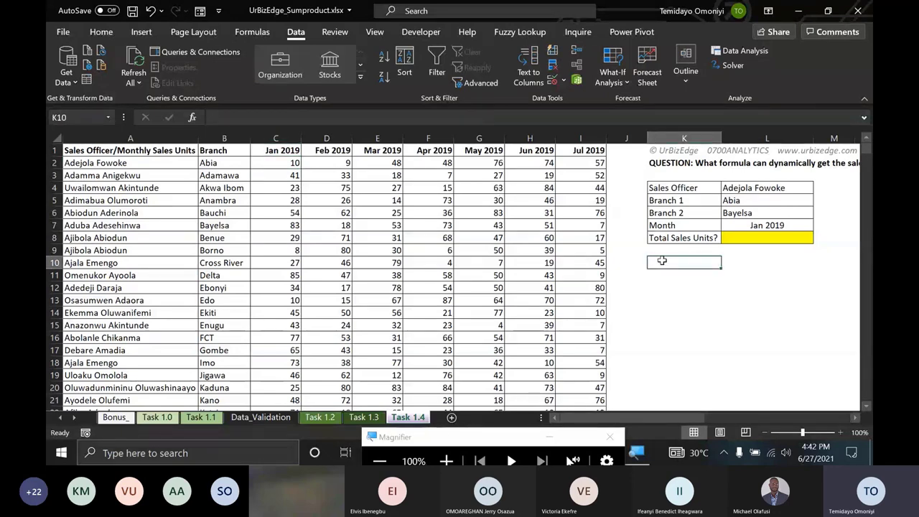
{"action": "type", "text": "=sum"}
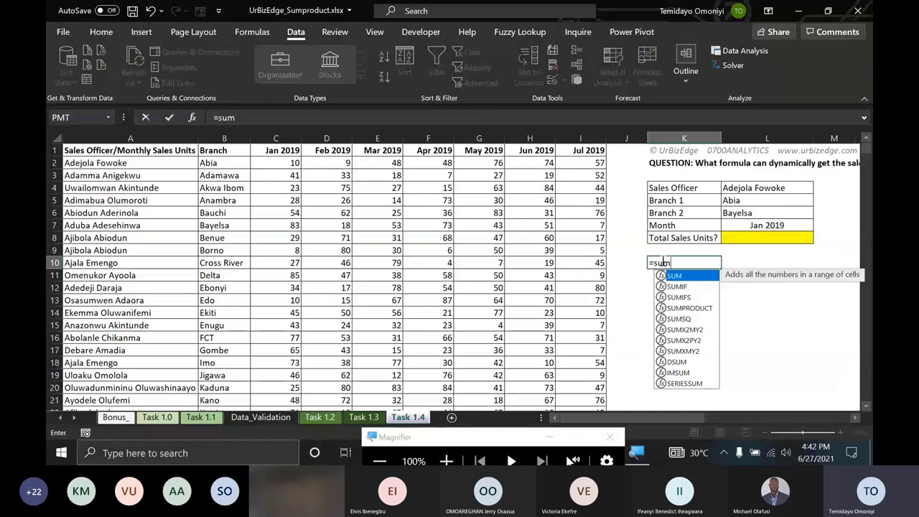
{"action": "type", "text": "pr"}
{"action": "key", "text": "Tab"}
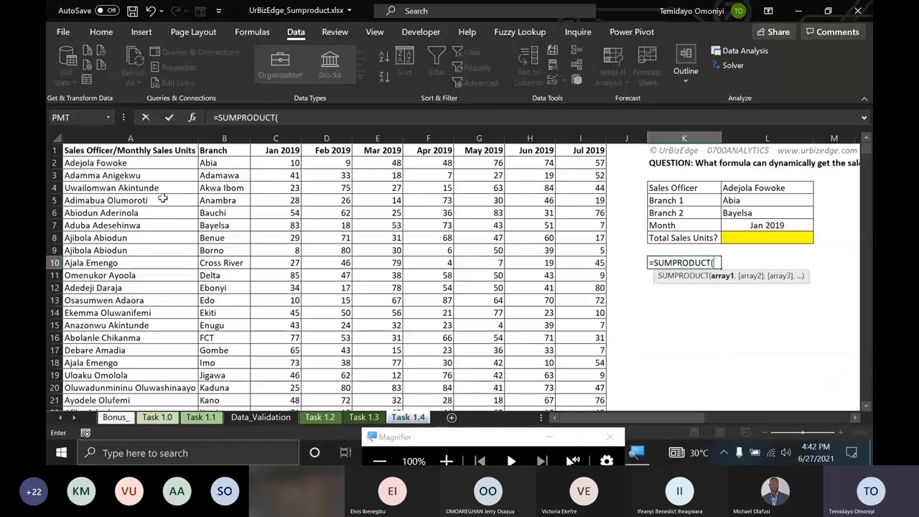
{"action": "left_click", "coordinate": [103, 164]}
{"action": "key", "text": "ctrl+shift+Down"}
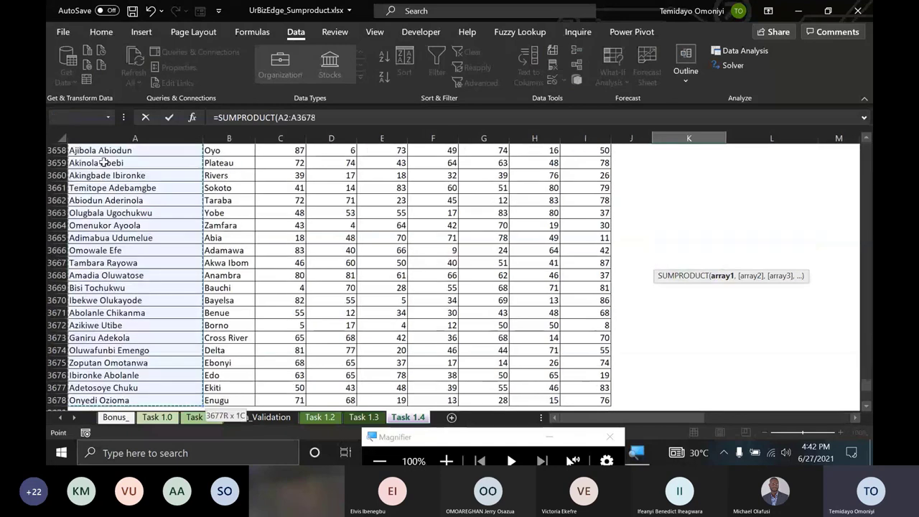
{"action": "left_click", "coordinate": [783, 336]}
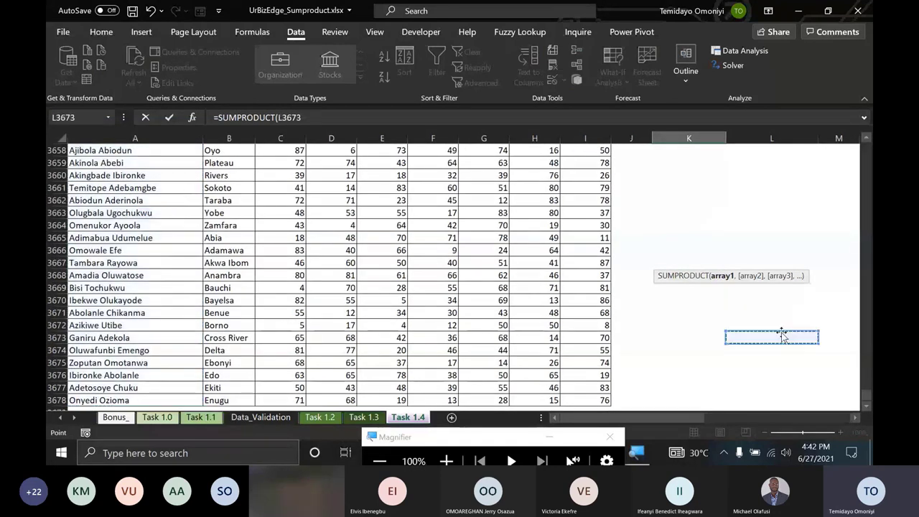
{"action": "key", "text": "ctrl+Up"}
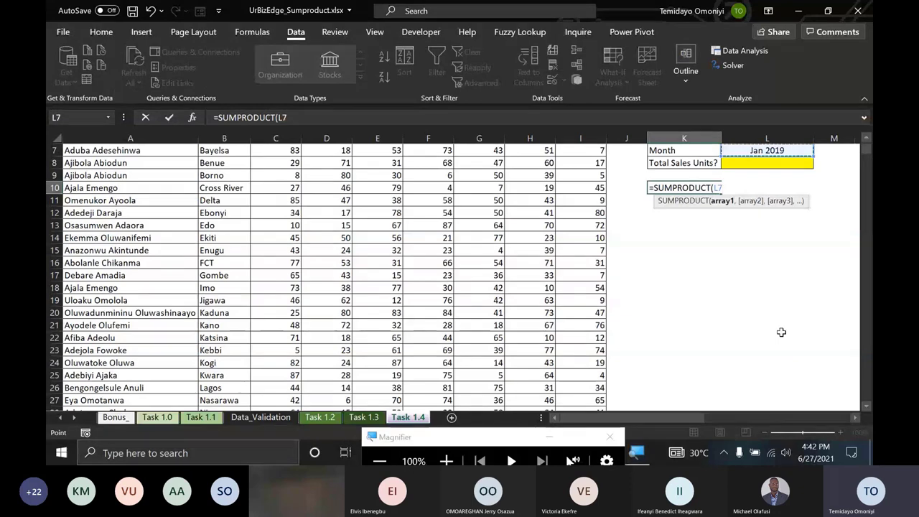
{"action": "scroll", "coordinate": [718, 287], "scroll_direction": "up", "scroll_amount": 2}
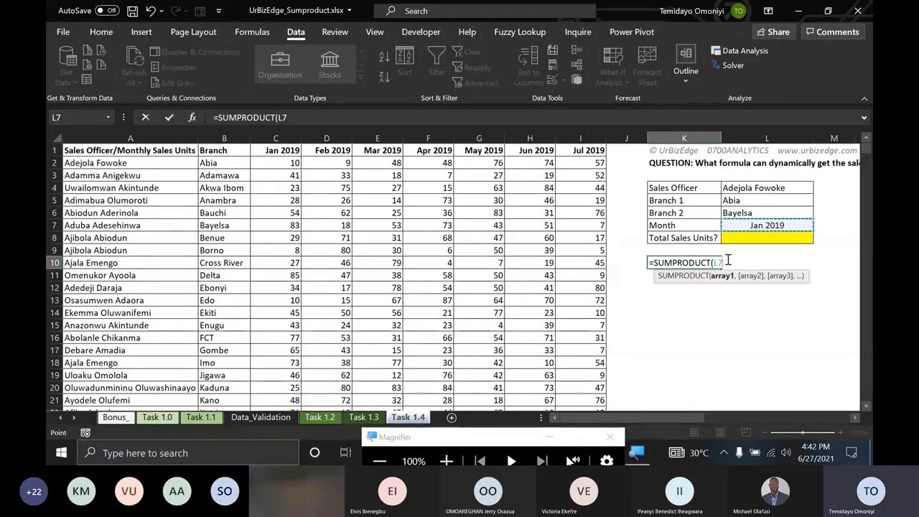
{"action": "key", "text": "BackSpace"}
{"action": "key", "text": "BackSpace"}
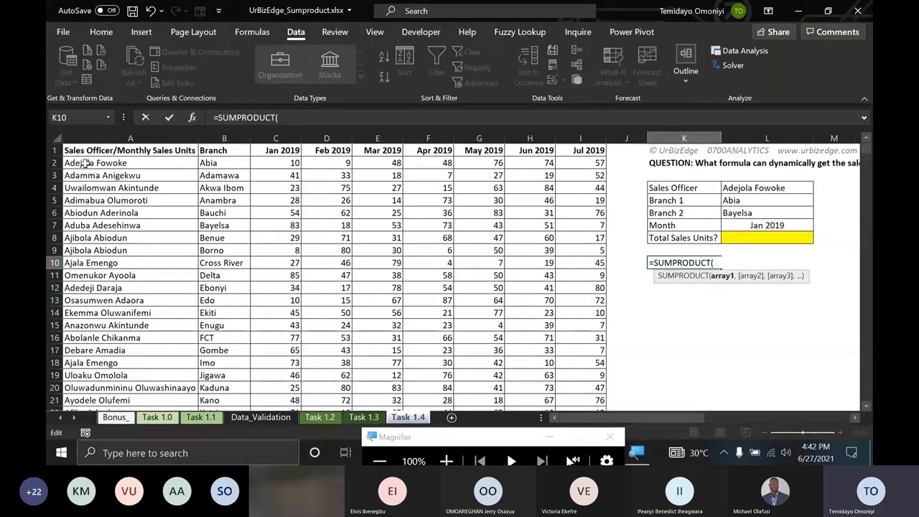
- Compare A2:A3678 with the sales officer in L4 and add )*( for the next criterion
{"action": "left_click", "coordinate": [85, 163]}
{"action": "key", "text": "ctrl+shift+Down"}
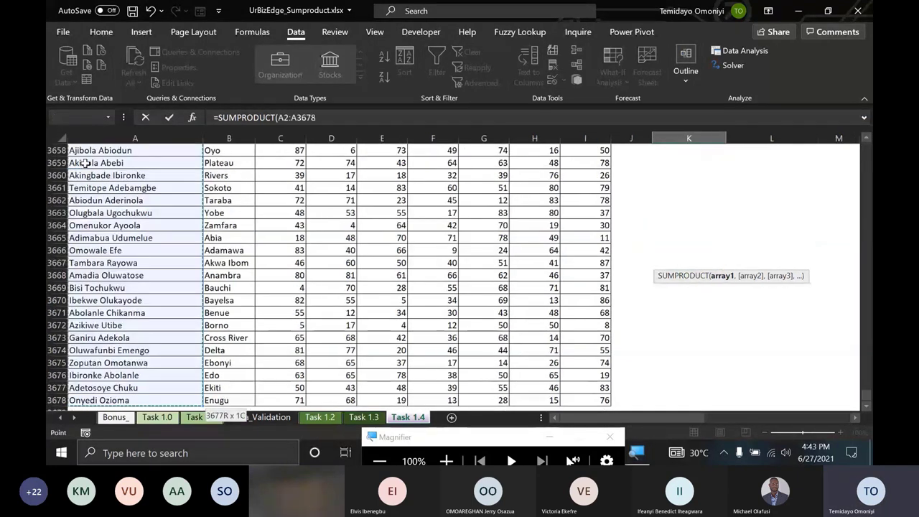
{"action": "type", "text": "="}
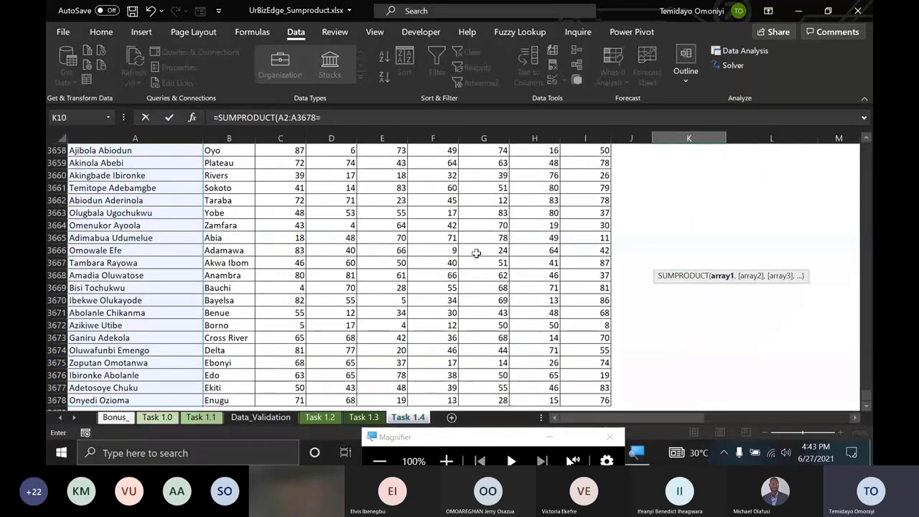
{"action": "left_click", "coordinate": [730, 333]}
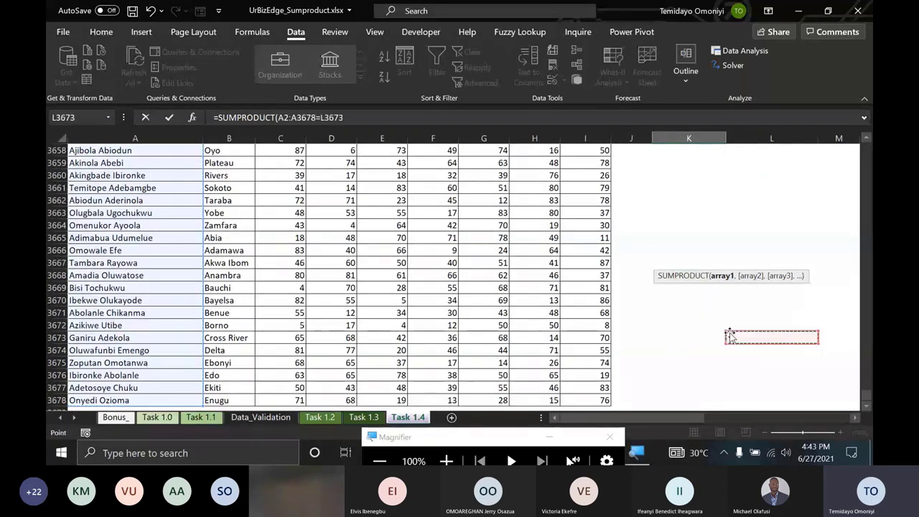
{"action": "key", "text": "ctrl+Up"}
{"action": "key", "text": "ctrl+Up"}
{"action": "key", "text": "ctrl+Up"}
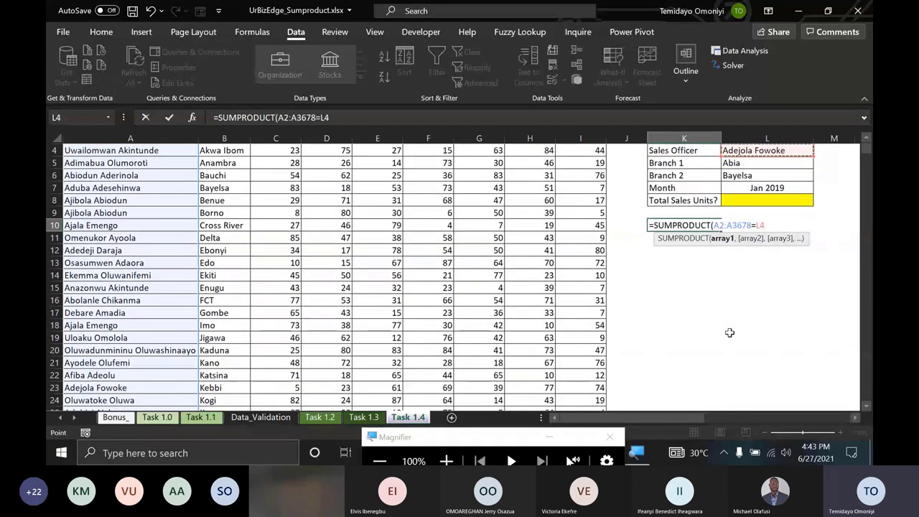
{"action": "type", "text": ")*"}
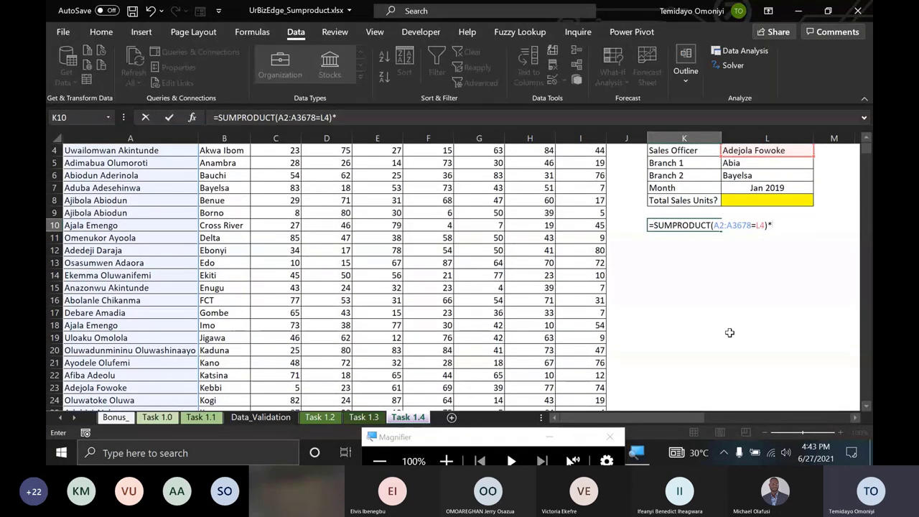
{"action": "type", "text": "("}
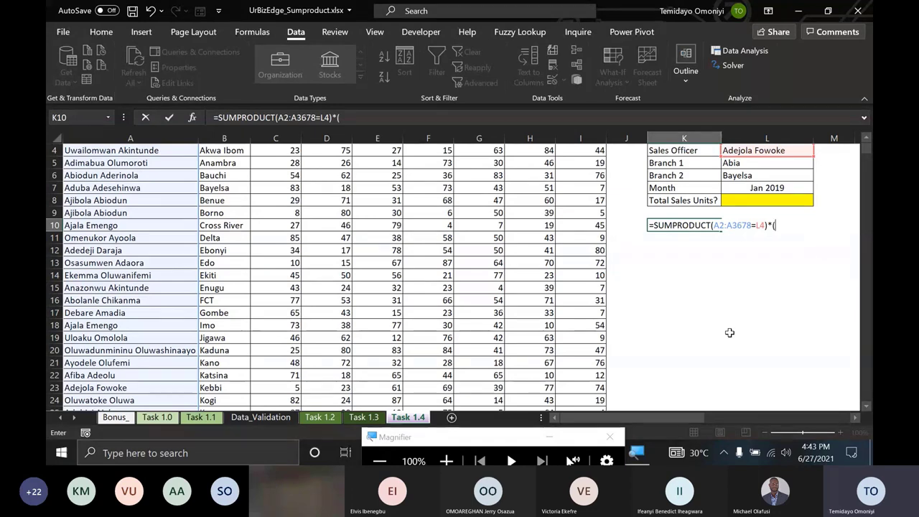
{"action": "scroll", "coordinate": [252, 215], "scroll_direction": "up", "scroll_amount": 1}
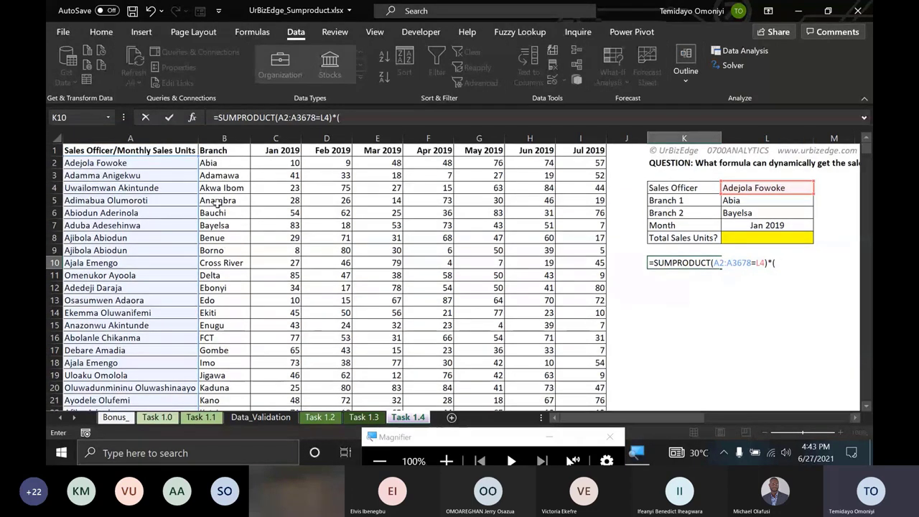
- Add the branch condition B2:B3678=L5 (Branch 1) to K10's SUMPRODUCT
{"action": "left_click", "coordinate": [216, 164]}
{"action": "key", "text": "ctrl+shift+Down"}
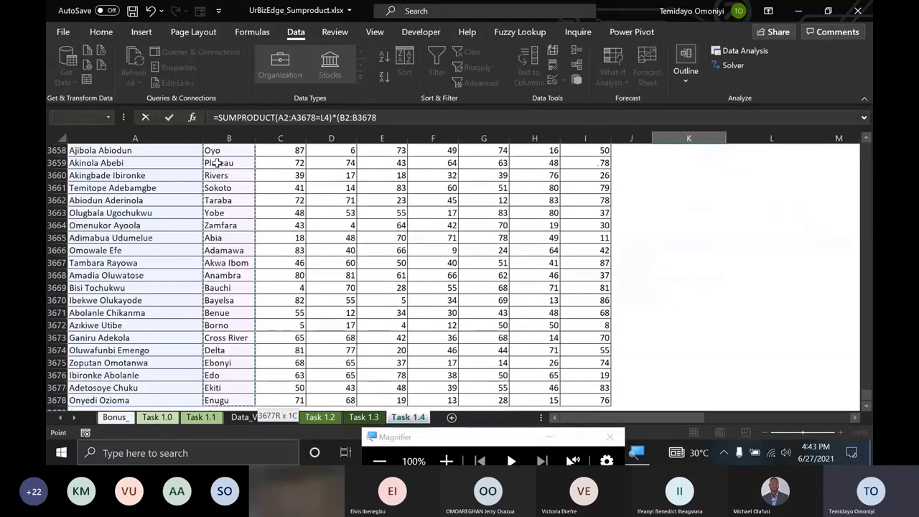
{"action": "type", "text": "="}
{"action": "left_click", "coordinate": [782, 274]}
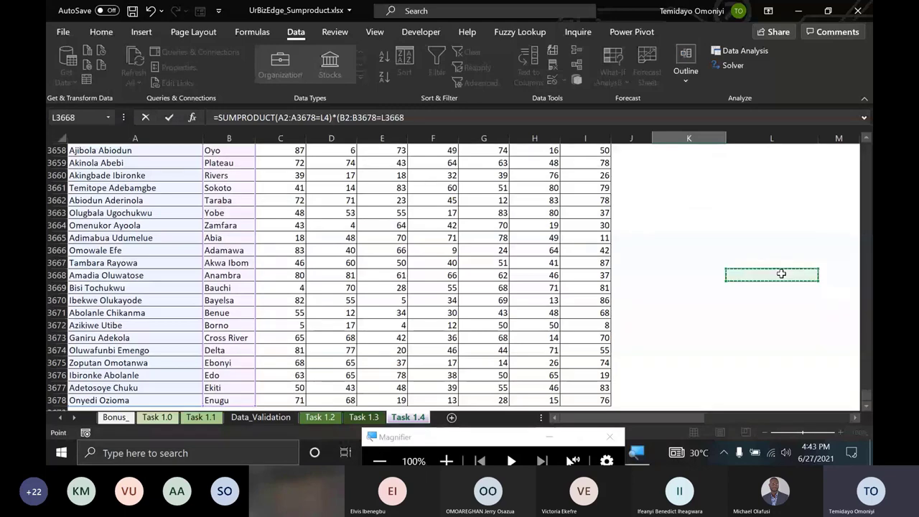
{"action": "key", "text": "ctrl+Up"}
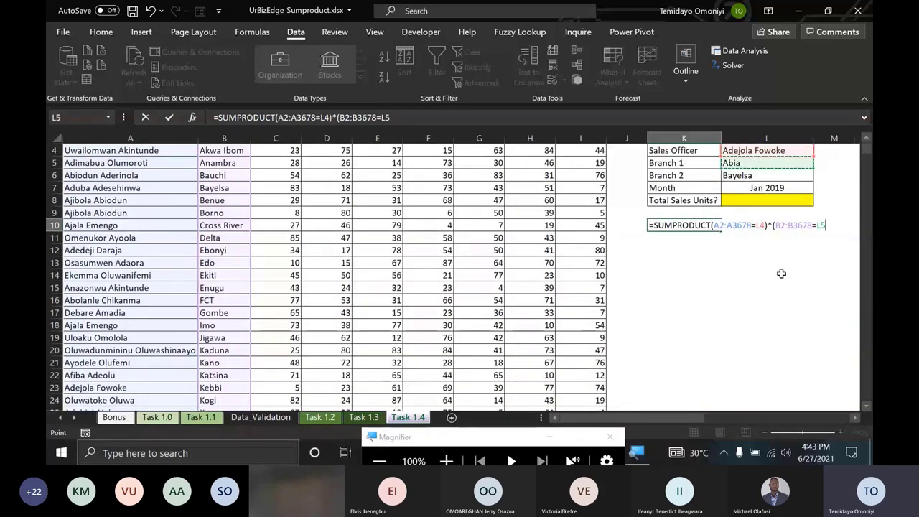
{"action": "key", "text": "Up"}
{"action": "key", "text": "Up"}
{"action": "type", "text": ")*"}
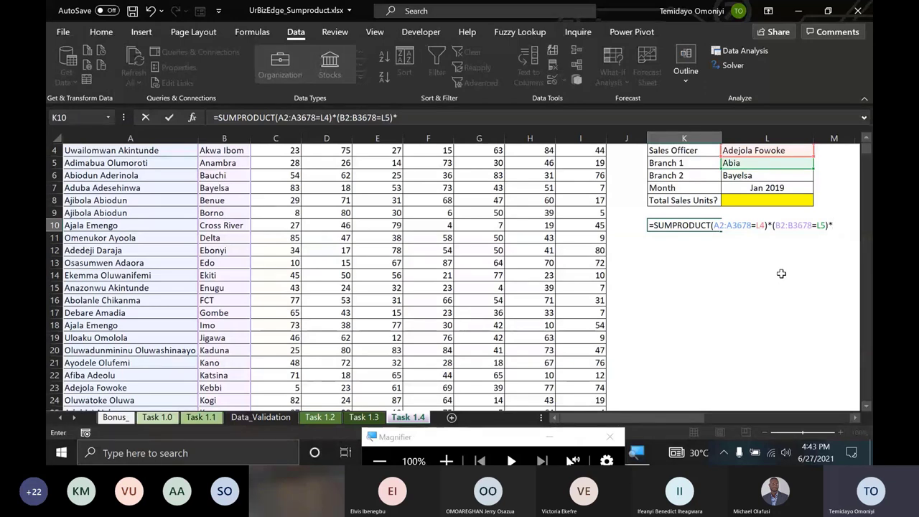
{"action": "type", "text": "("}
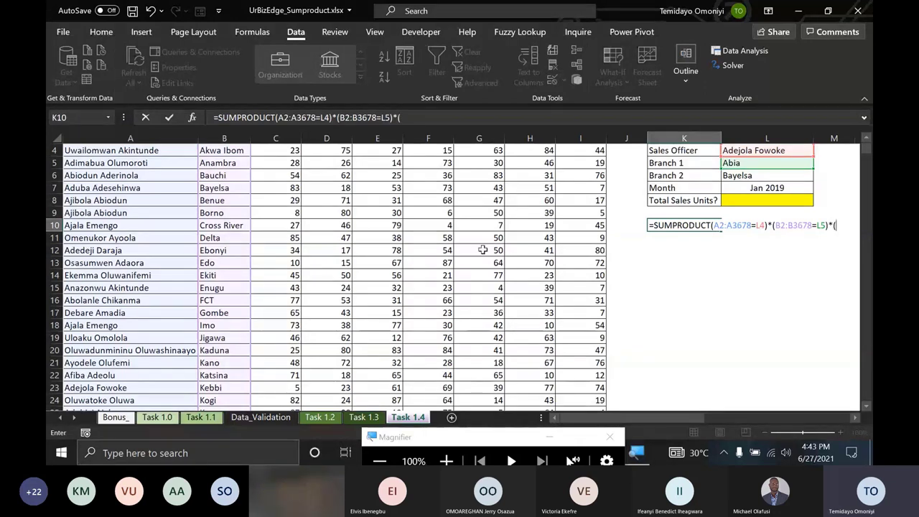
- Add the month condition C1:I1=L7 to the K10 formula
{"action": "scroll", "coordinate": [348, 242], "scroll_direction": "up", "scroll_amount": 2}
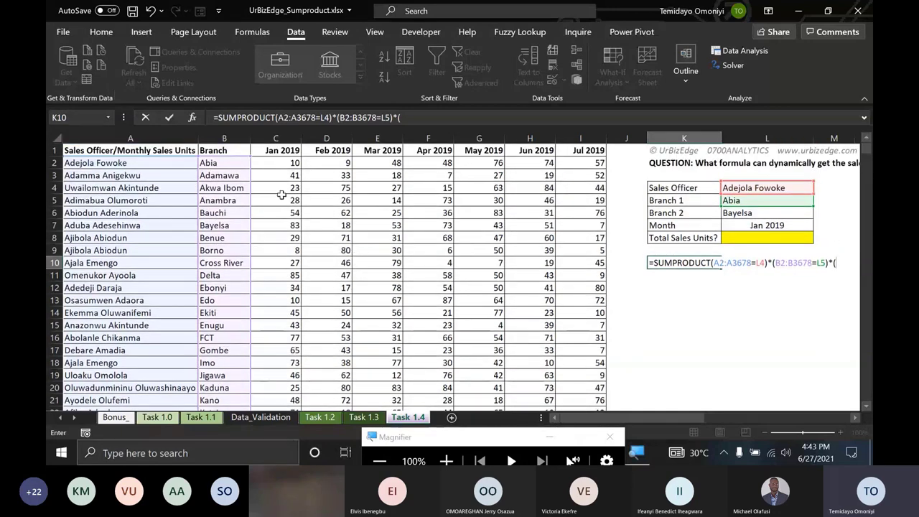
{"action": "left_click", "coordinate": [270, 149]}
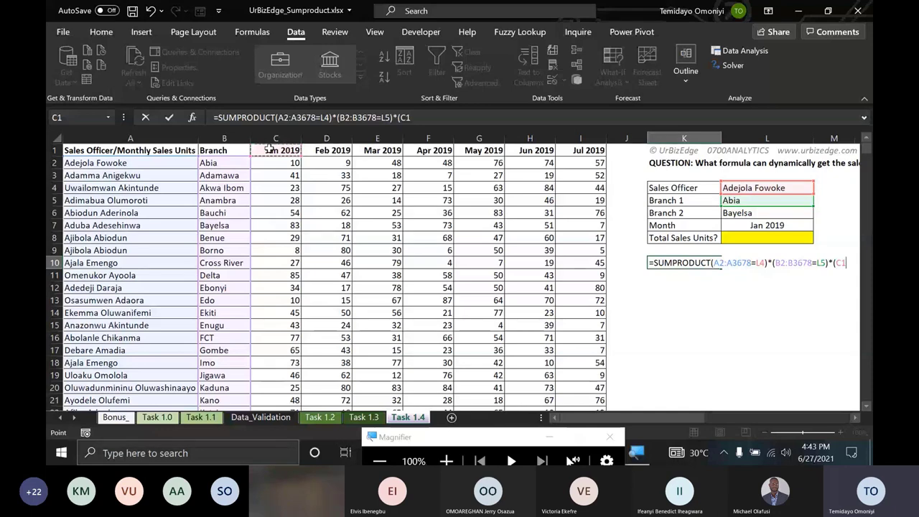
{"action": "key", "text": "ctrl+shift+Right"}
{"action": "type", "text": "="}
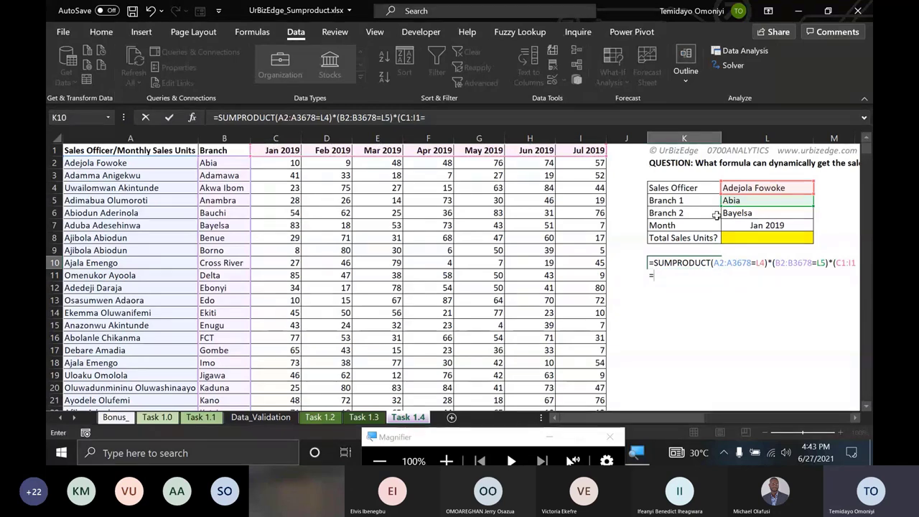
{"action": "left_click", "coordinate": [747, 227]}
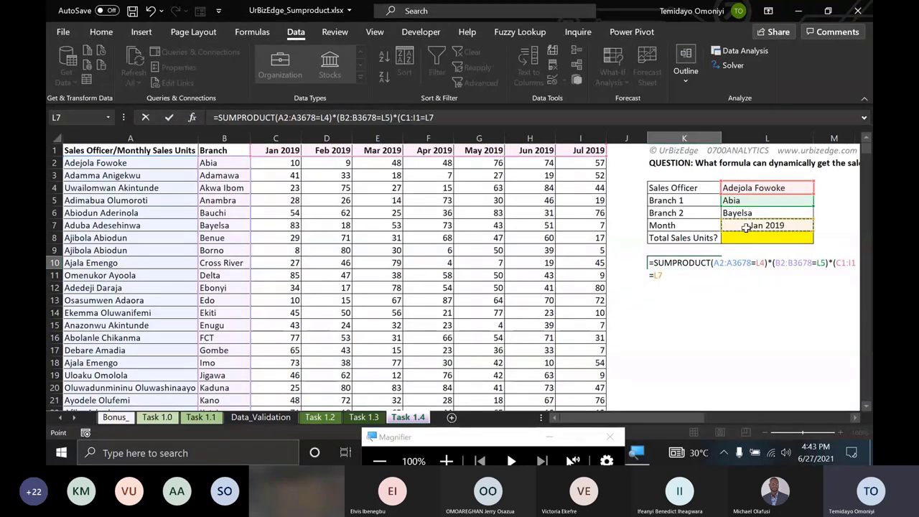
{"action": "type", "text": ")*"}
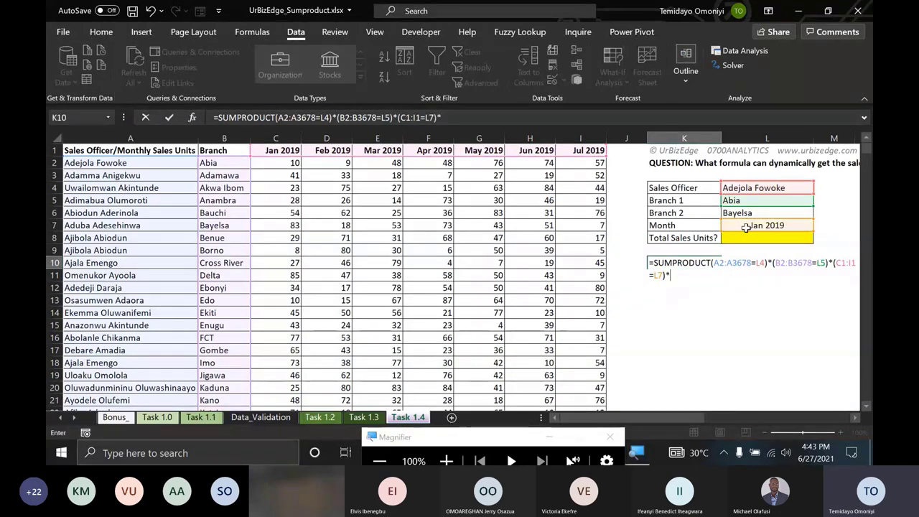
{"action": "type", "text": "("}
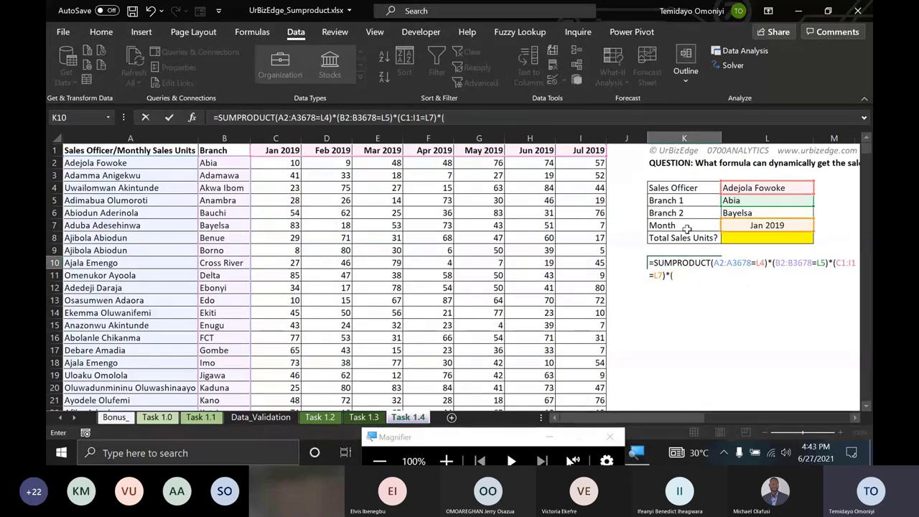
- Multiply by the sales range C2:I3678, balance the brackets, and confirm K10, returning 61
{"action": "left_click", "coordinate": [265, 165]}
{"action": "key", "text": "ctrl+shift+Right"}
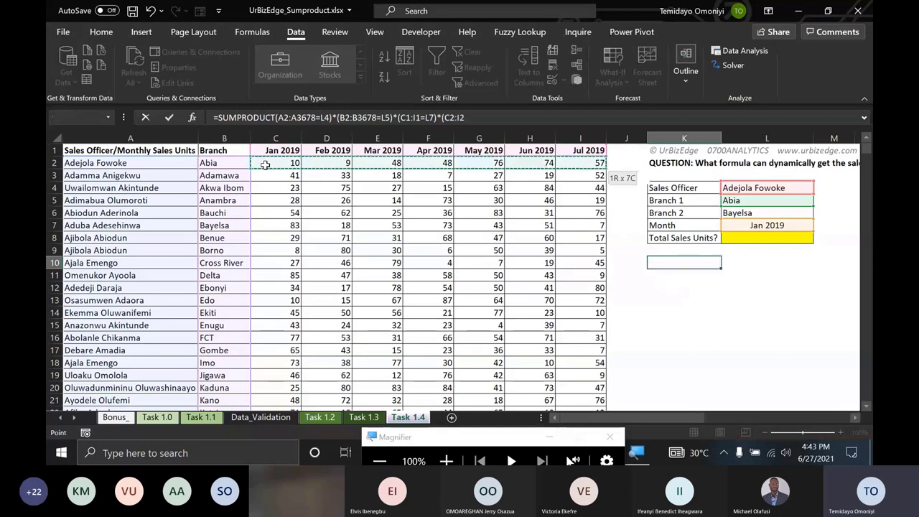
{"action": "key", "text": "ctrl+shift+Down"}
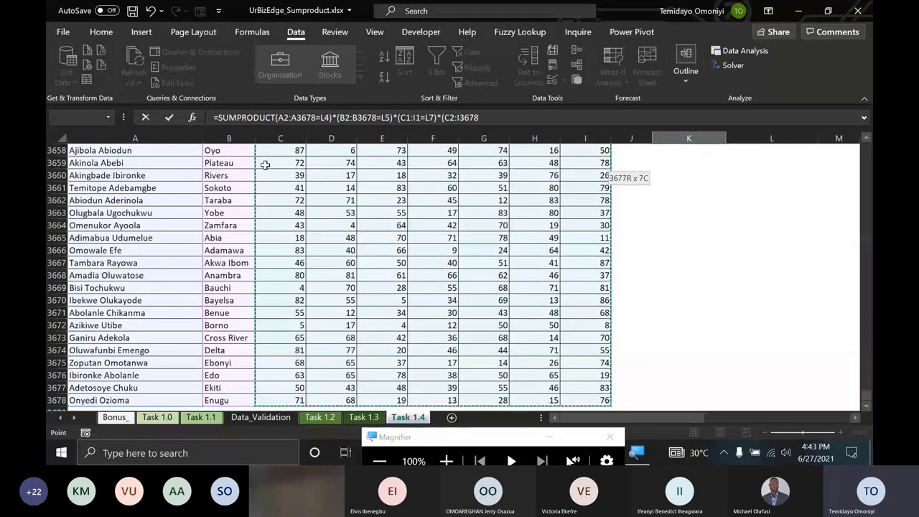
{"action": "type", "text": ")"}
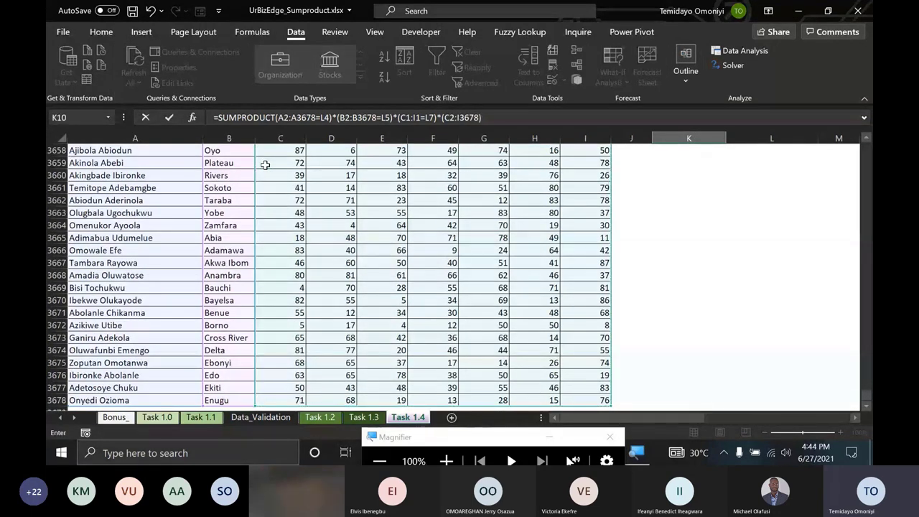
{"action": "type", "text": ")"}
{"action": "left_click", "coordinate": [275, 118]}
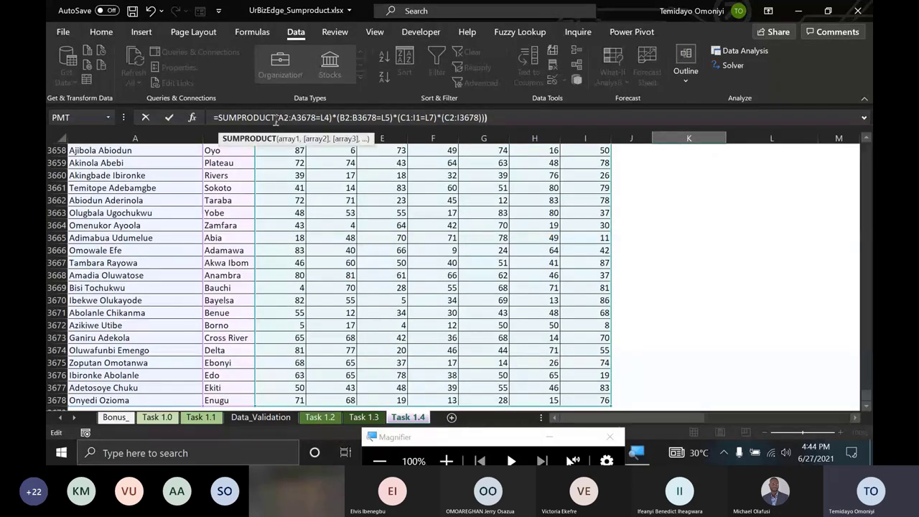
{"action": "key", "text": "Return"}
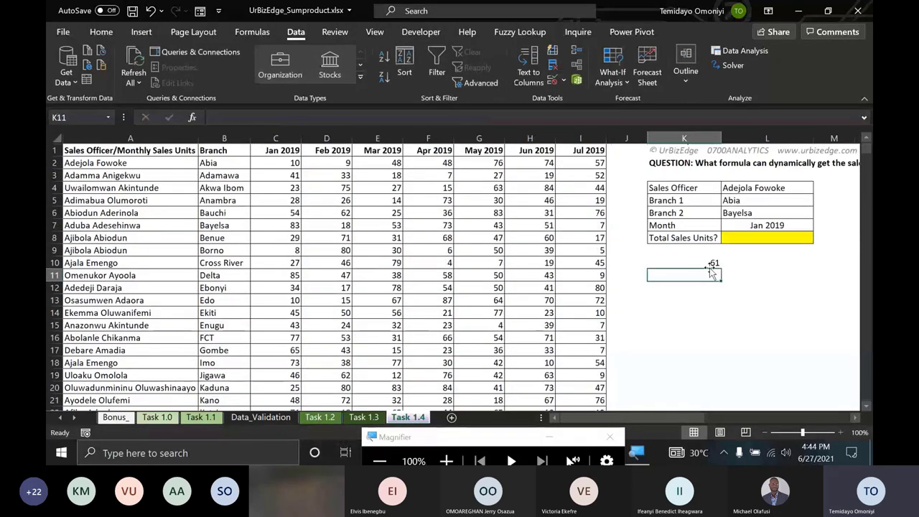
{"action": "left_click", "coordinate": [698, 263]}
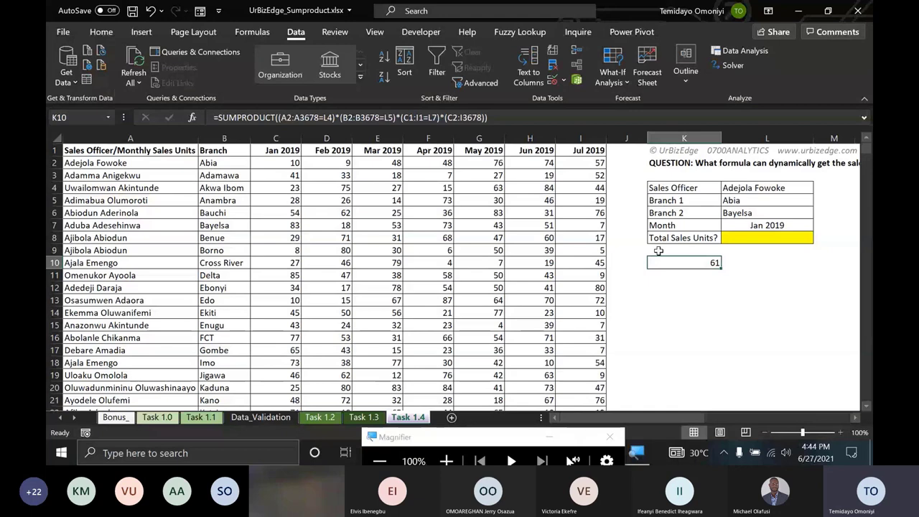
- Start a SUMPRODUCT in K11 with the officer condition A2:A3678=L4
{"action": "left_click", "coordinate": [654, 275]}
{"action": "type", "text": "="}
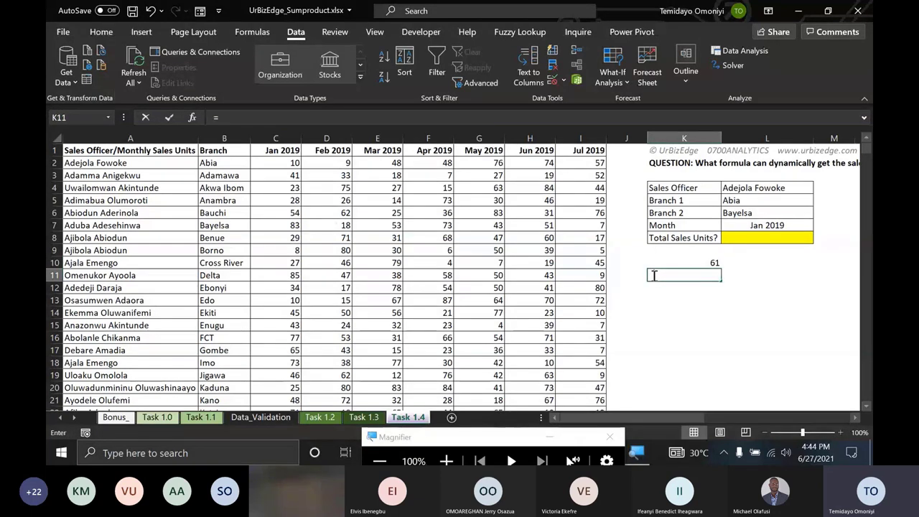
{"action": "type", "text": "sumpr"}
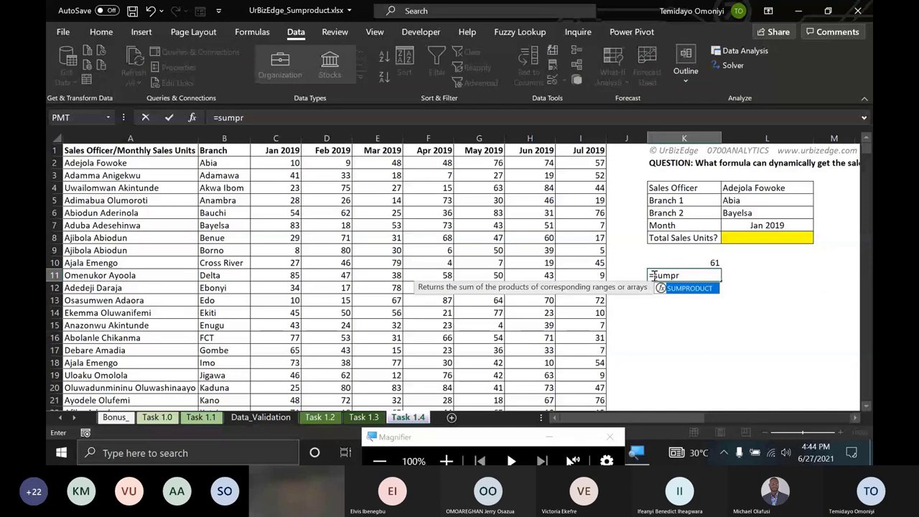
{"action": "key", "text": "Tab"}
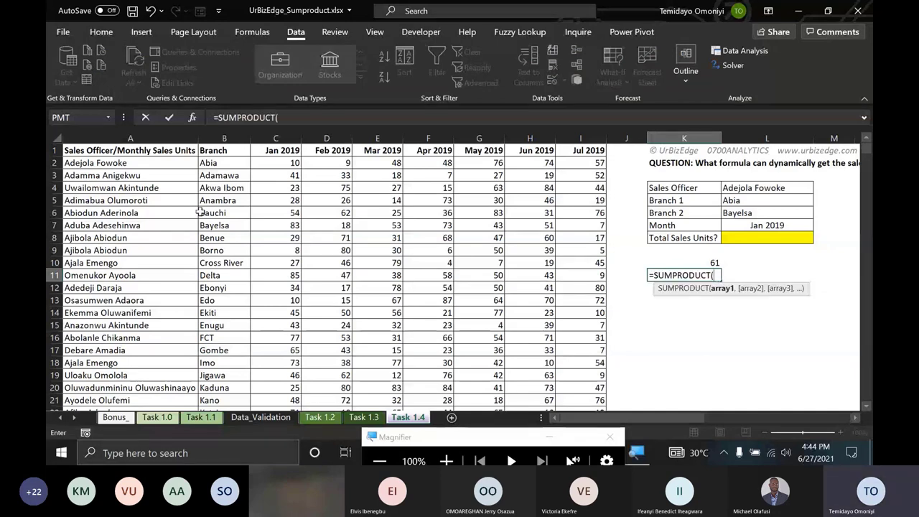
{"action": "left_click", "coordinate": [120, 163]}
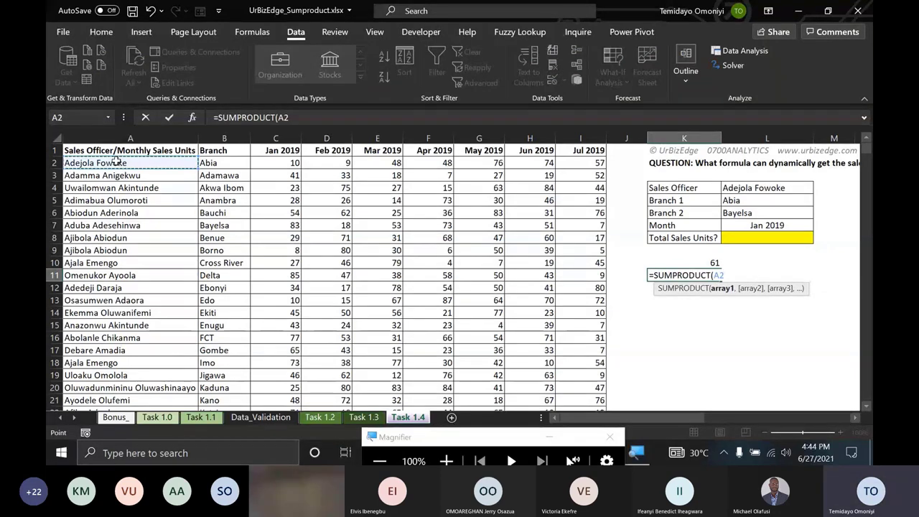
{"action": "key", "text": "ctrl+shift+Down"}
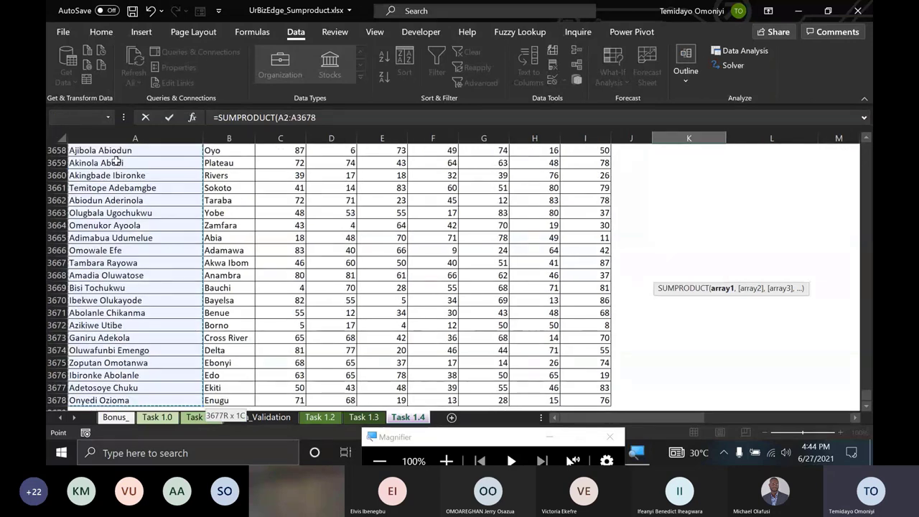
{"action": "type", "text": "="}
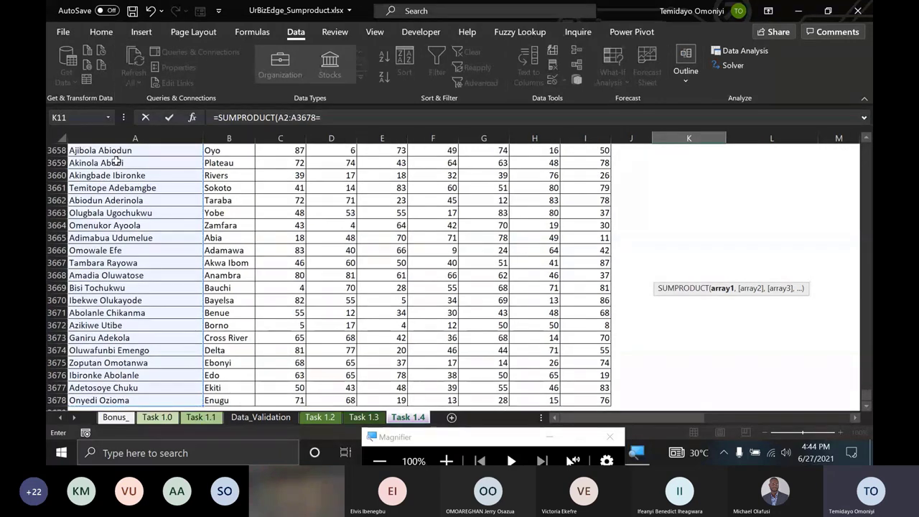
{"action": "left_click", "coordinate": [748, 250]}
{"action": "key", "text": "ctrl+Up"}
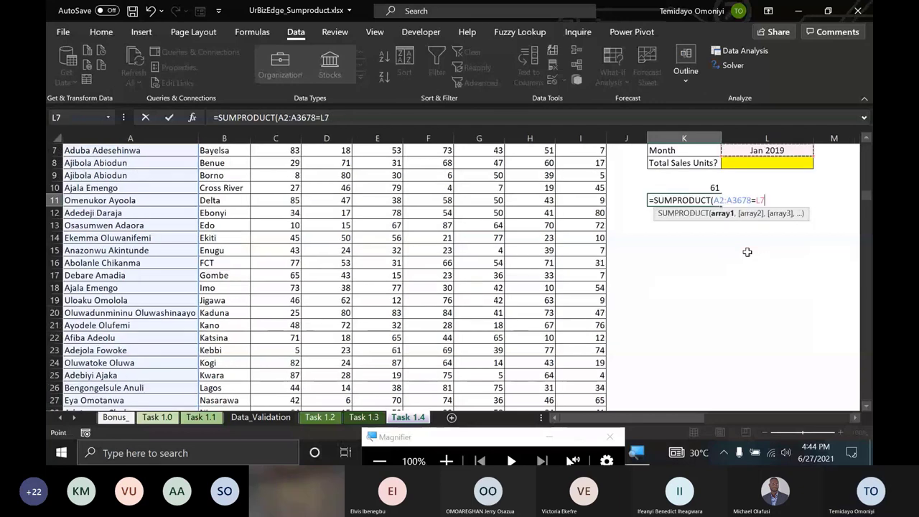
{"action": "key", "text": "ctrl+Up"}
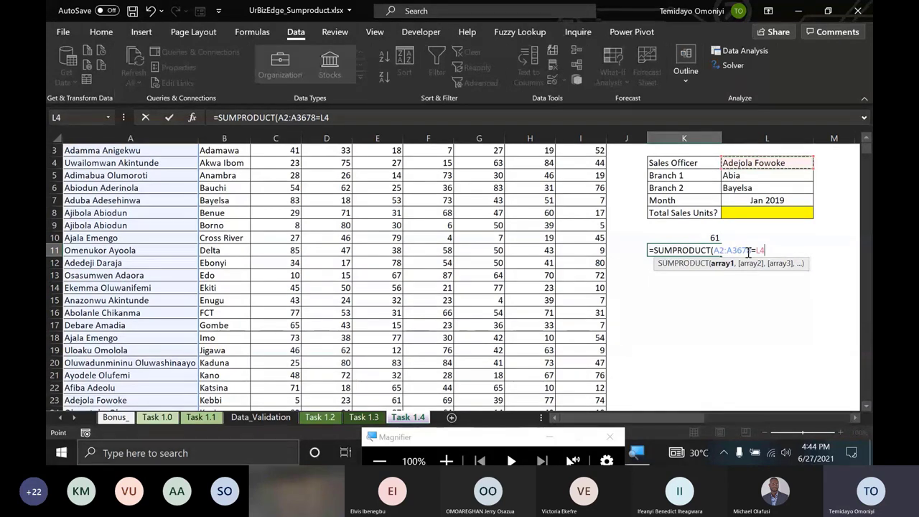
{"action": "type", "text": ")"}
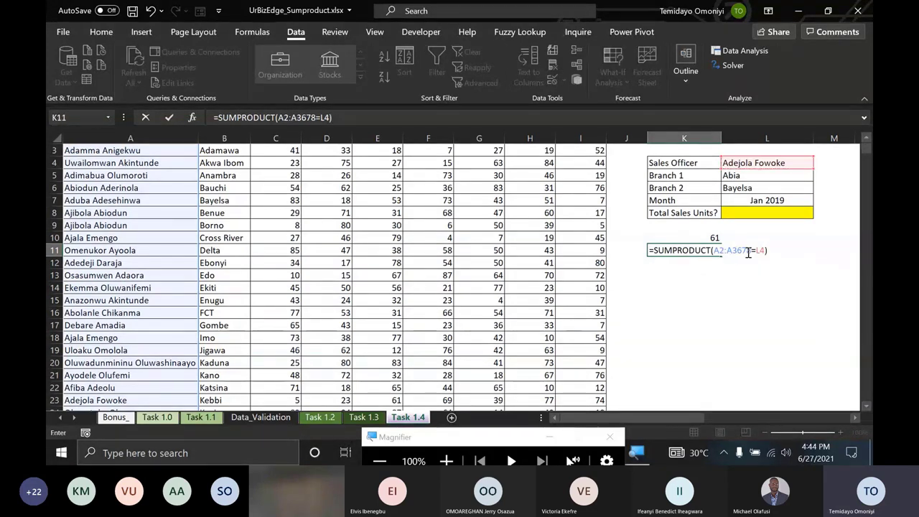
{"action": "type", "text": "*("}
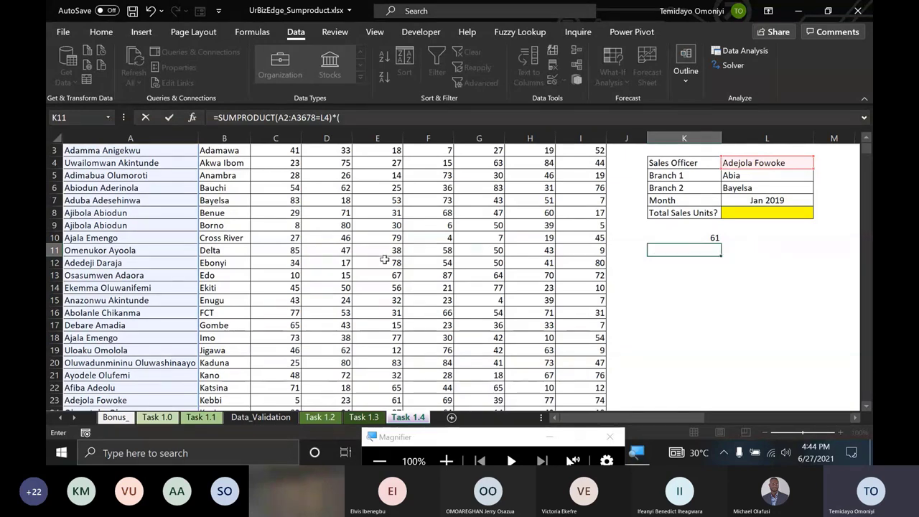
- Add the branch condition B2:B3678=L6 (Branch 2) to the K11 formula
{"action": "scroll", "coordinate": [385, 260], "scroll_direction": "up", "scroll_amount": 1}
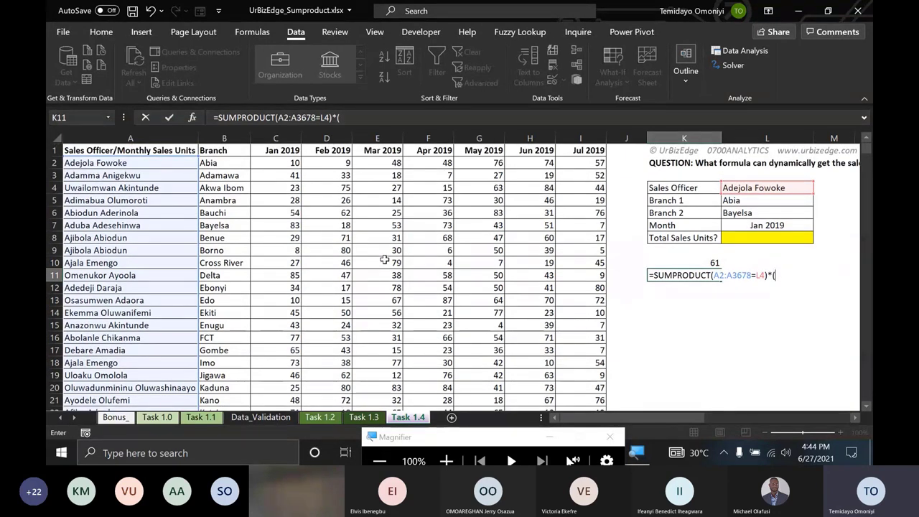
{"action": "left_click", "coordinate": [224, 164]}
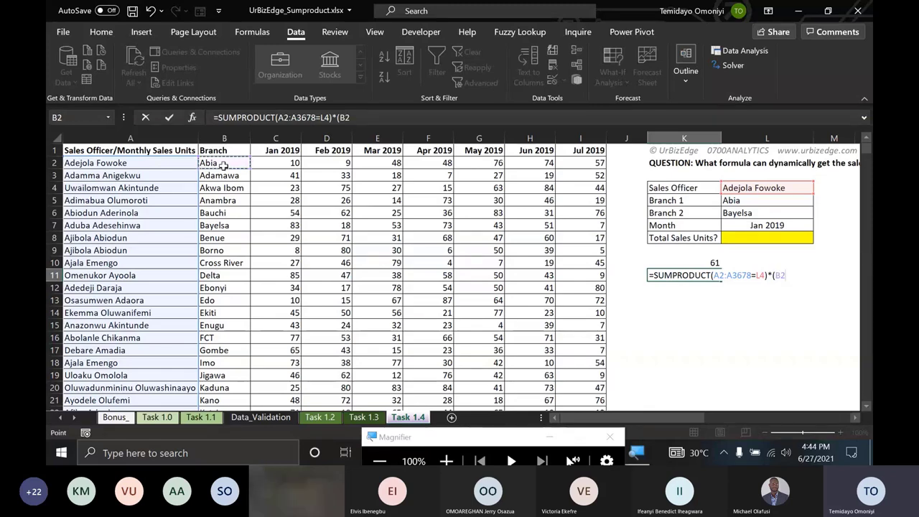
{"action": "key", "text": "Escape"}
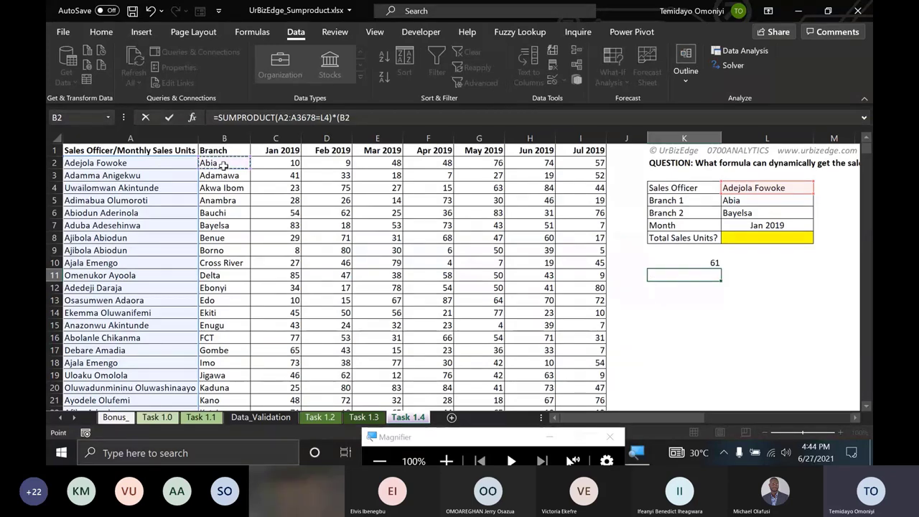
{"action": "key", "text": "ctrl+shift+Down"}
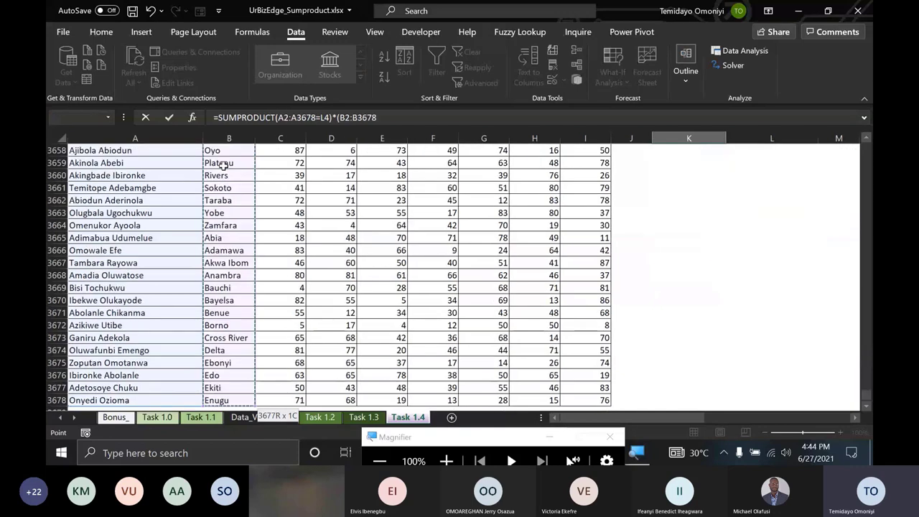
{"action": "type", "text": "="}
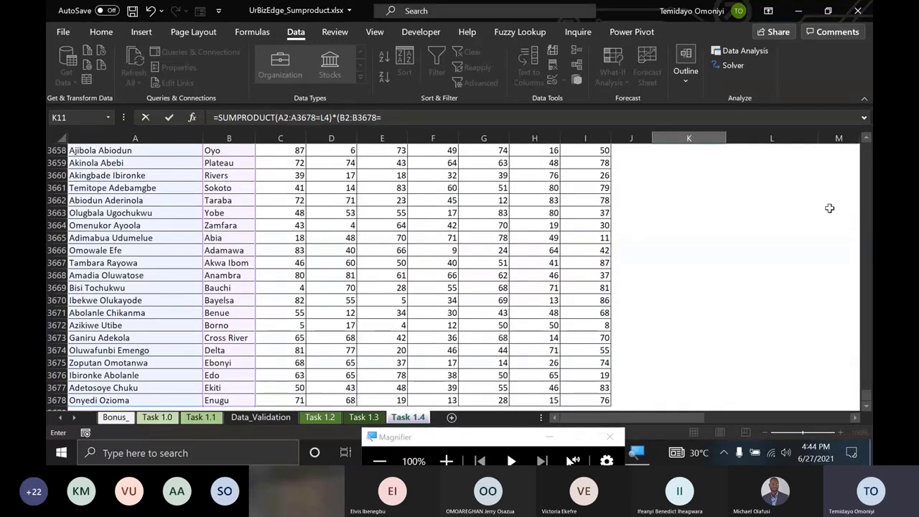
{"action": "left_click", "coordinate": [826, 224]}
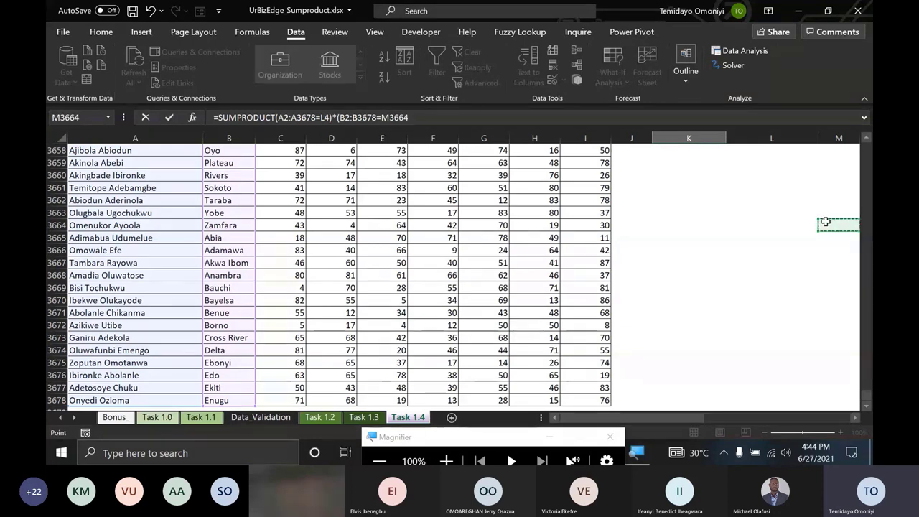
{"action": "key", "text": "ctrl+Up"}
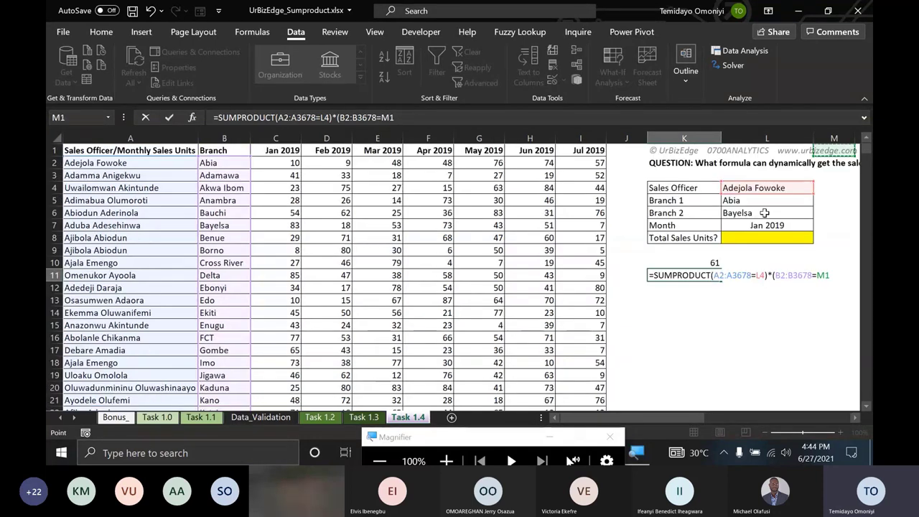
{"action": "left_click", "coordinate": [748, 212]}
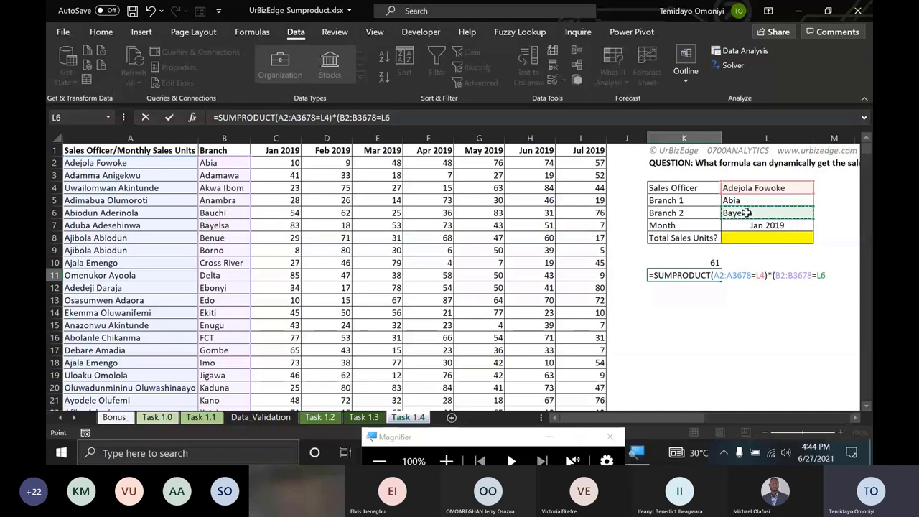
{"action": "type", "text": ")"}
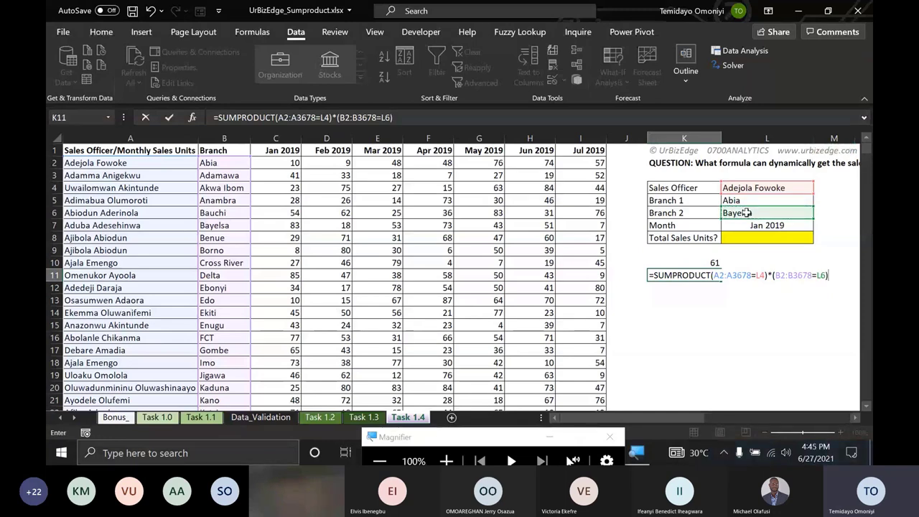
{"action": "type", "text": "*("}
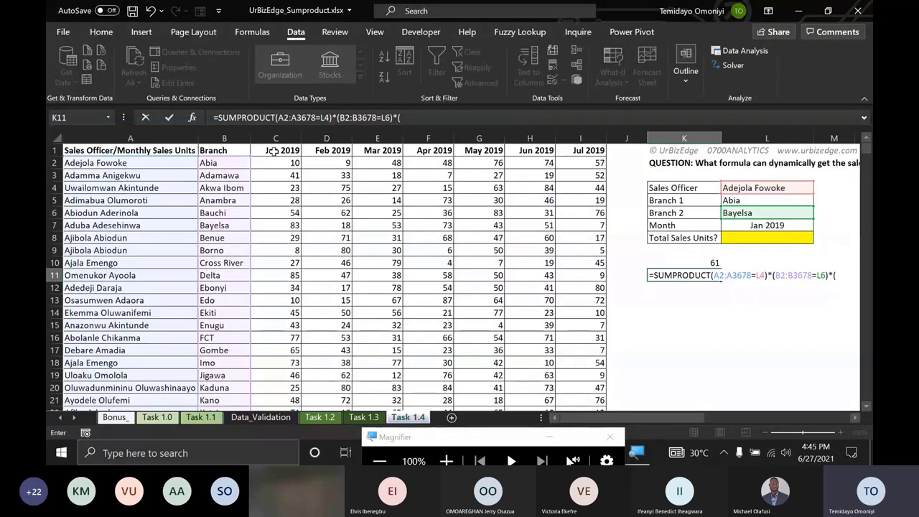
- Add the month condition C1:I1=L7, close the bracket and commit K11
{"action": "left_click", "coordinate": [274, 150]}
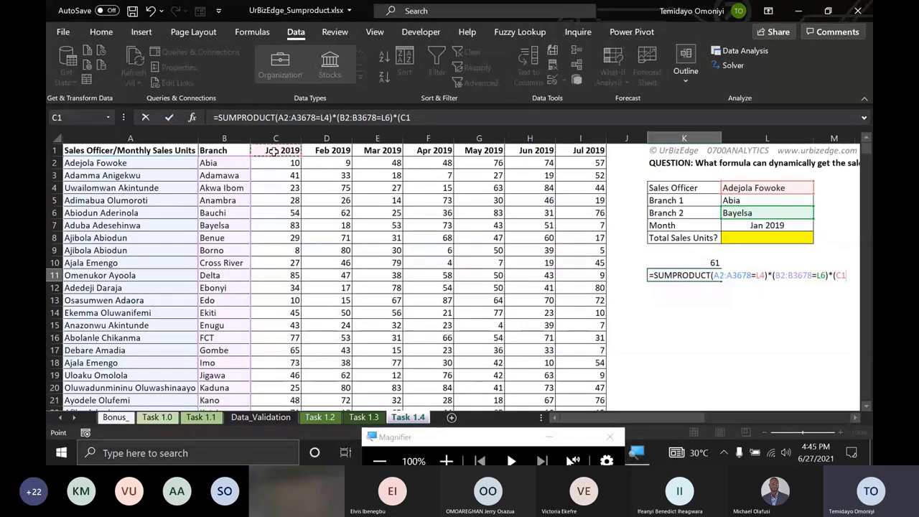
{"action": "key", "text": "ctrl+shift+Right"}
{"action": "type", "text": "="}
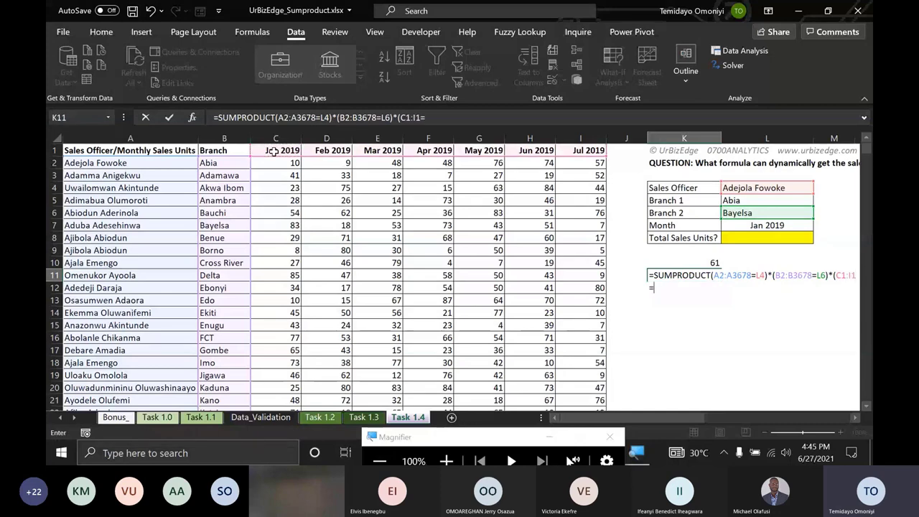
{"action": "left_click", "coordinate": [737, 226]}
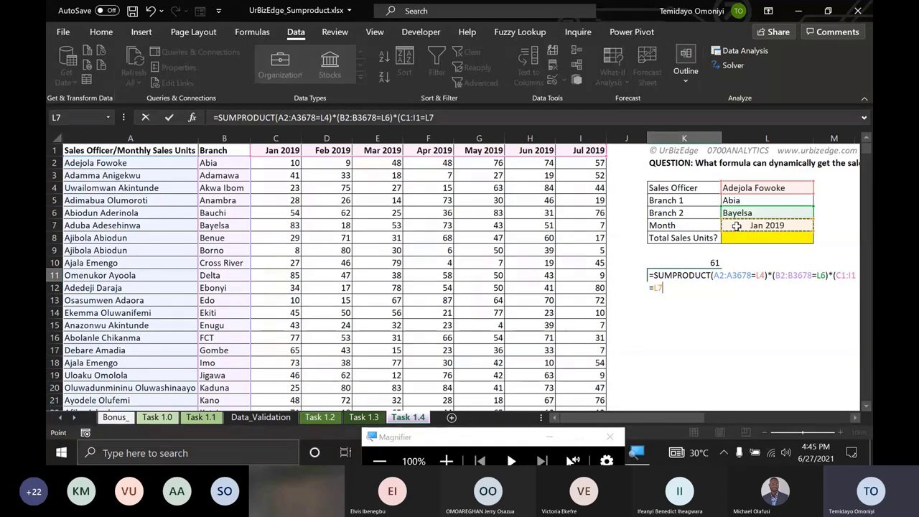
{"action": "type", "text": ")"}
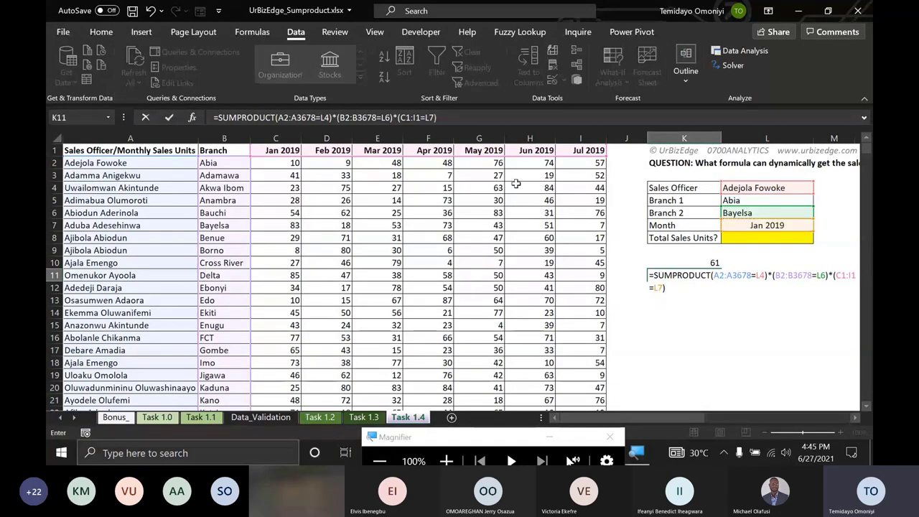
{"action": "left_click", "coordinate": [275, 163]}
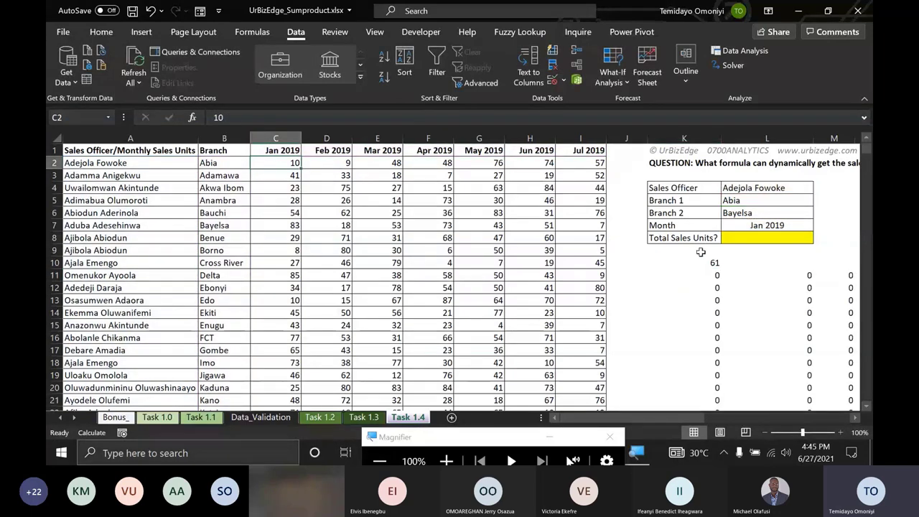
- Append *(C2:I3678) to K11's formula and balance its brackets so it returns 0
{"action": "left_click", "coordinate": [711, 277]}
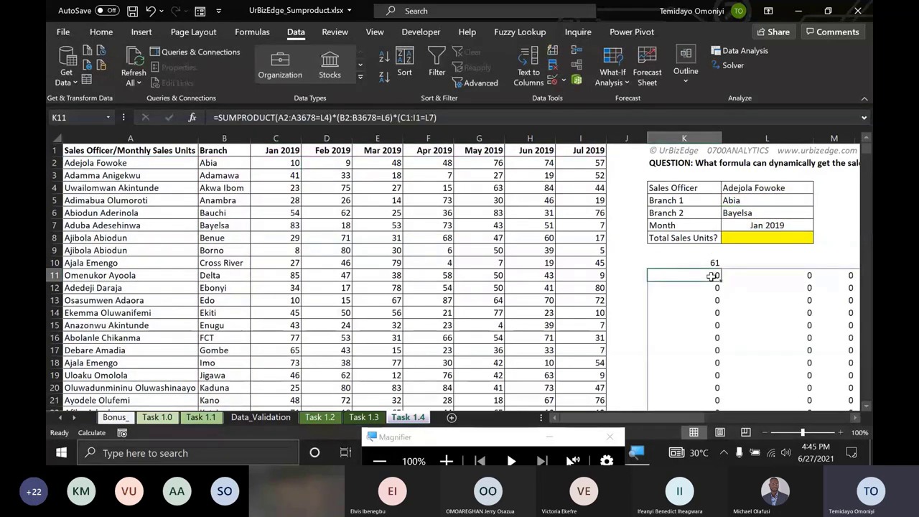
{"action": "left_click", "coordinate": [438, 117]}
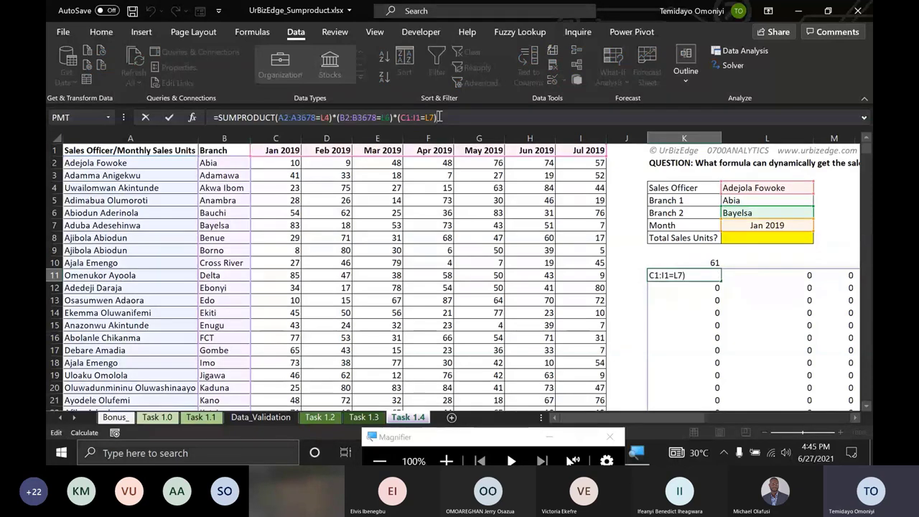
{"action": "type", "text": "*"}
{"action": "left_click", "coordinate": [279, 166]}
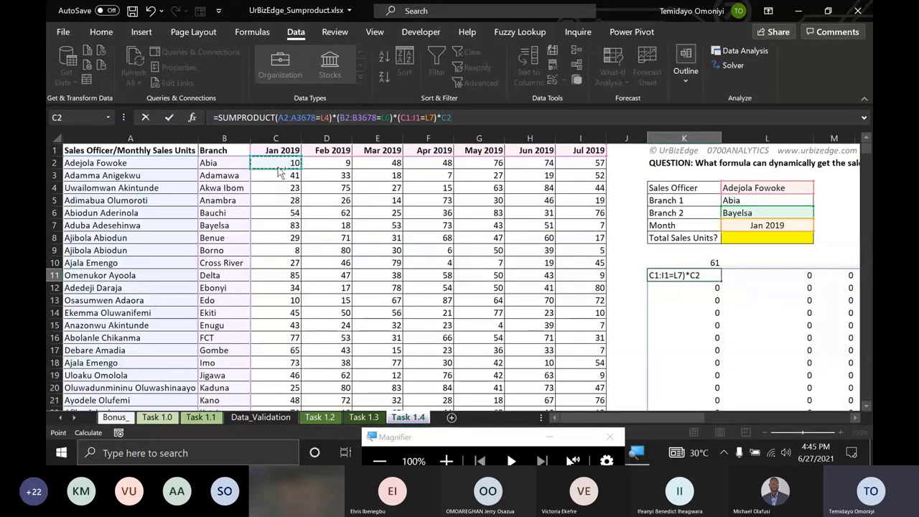
{"action": "key", "text": "ctrl+shift+Right"}
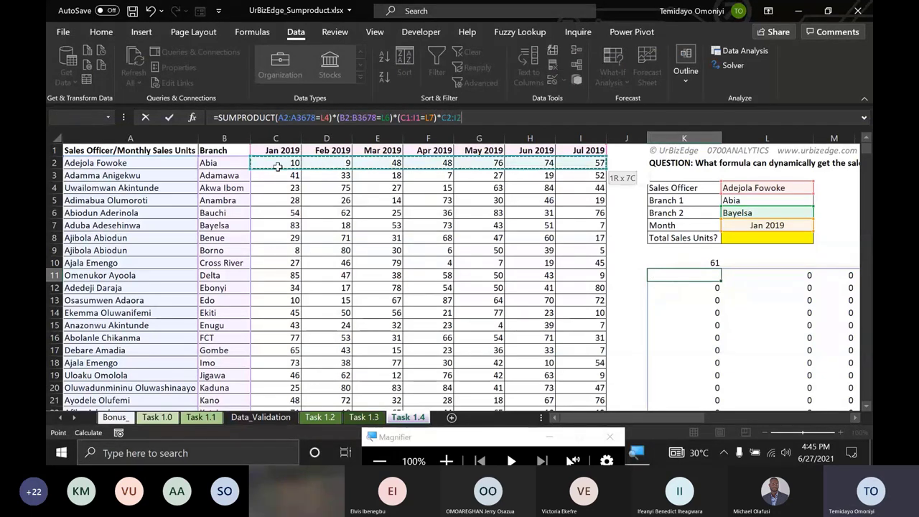
{"action": "key", "text": "ctrl+shift+Down"}
{"action": "type", "text": ")"}
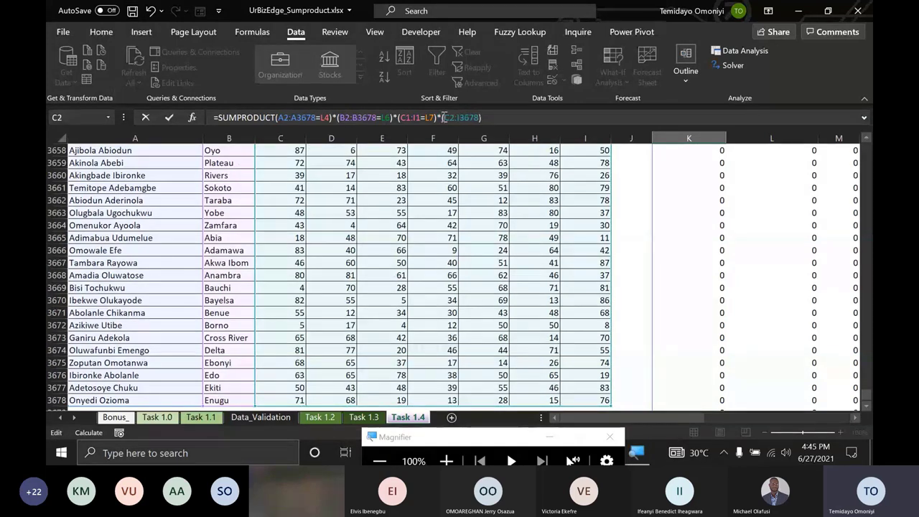
{"action": "left_click", "coordinate": [497, 117]}
{"action": "type", "text": ")"}
{"action": "left_click", "coordinate": [276, 117]}
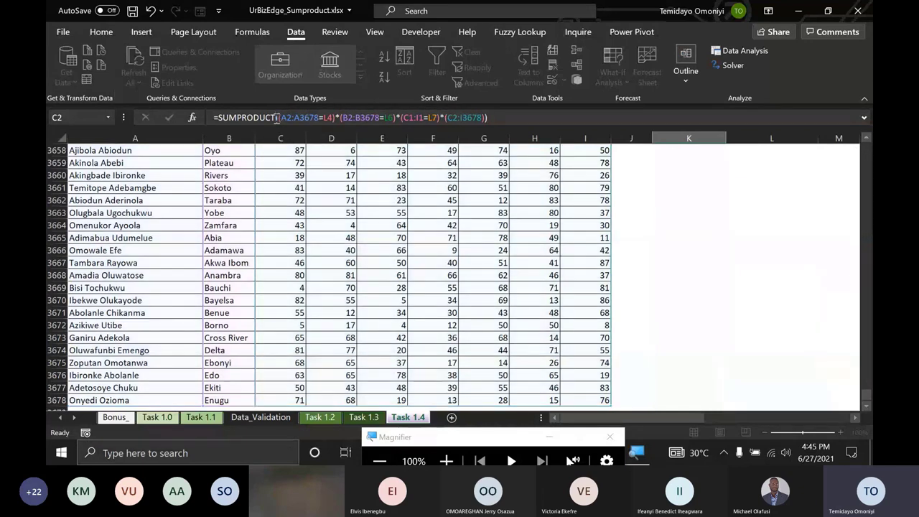
{"action": "key", "text": "Escape"}
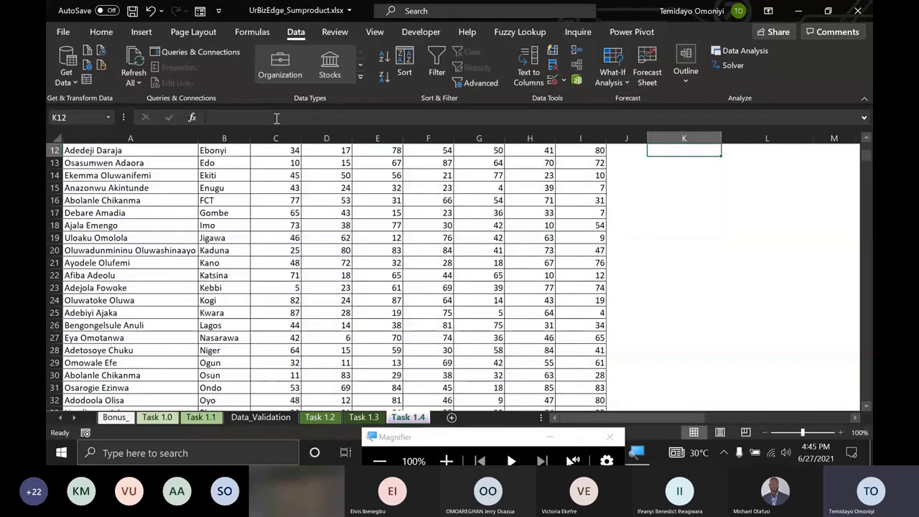
{"action": "scroll", "coordinate": [709, 268], "scroll_direction": "up", "scroll_amount": 4}
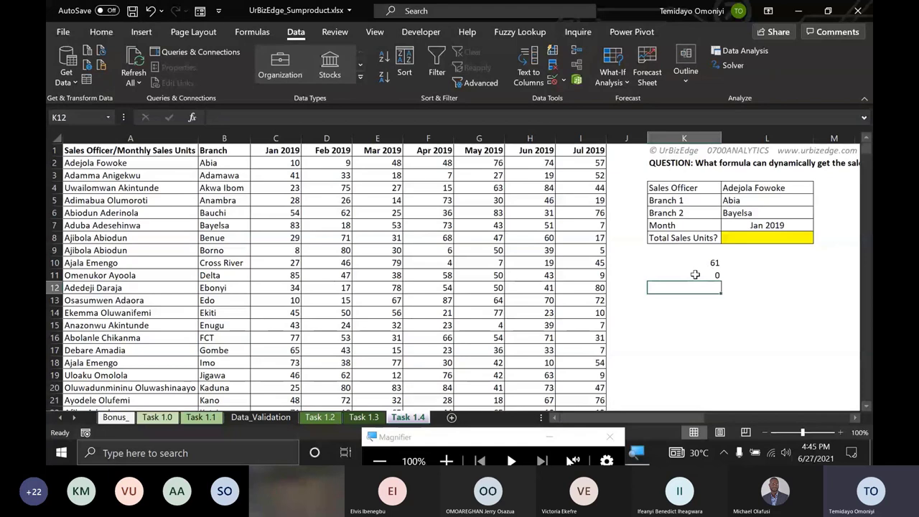
- Review the Branch 1 and Branch 2 SUMPRODUCT formulas in K10 and K11
{"action": "left_click", "coordinate": [695, 275]}
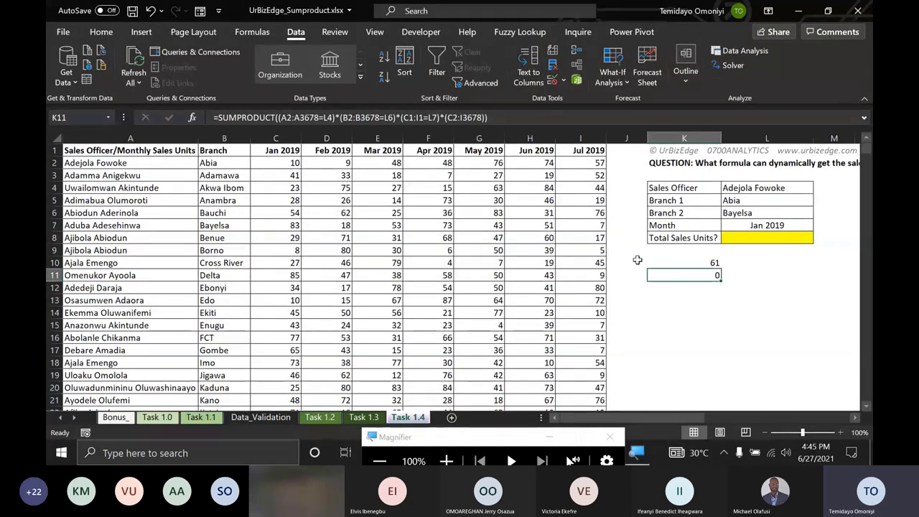
{"action": "left_click", "coordinate": [679, 262]}
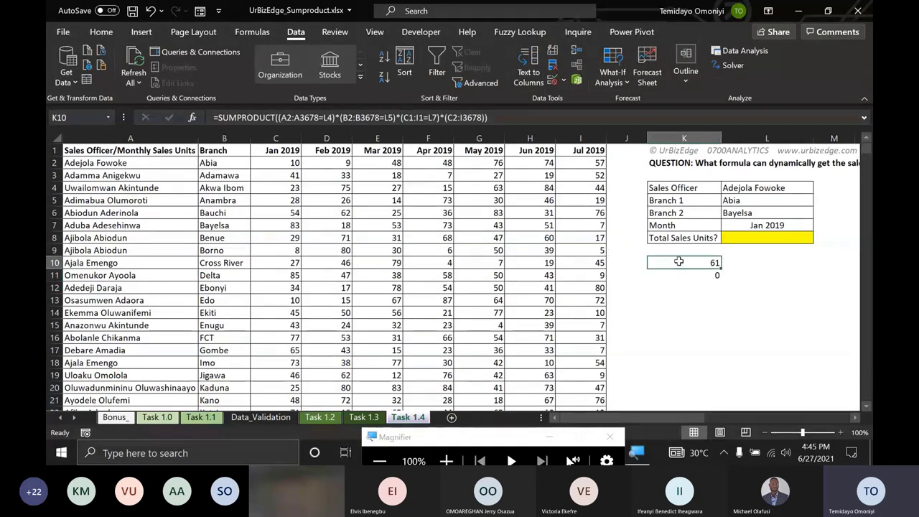
{"action": "left_click", "coordinate": [744, 241]}
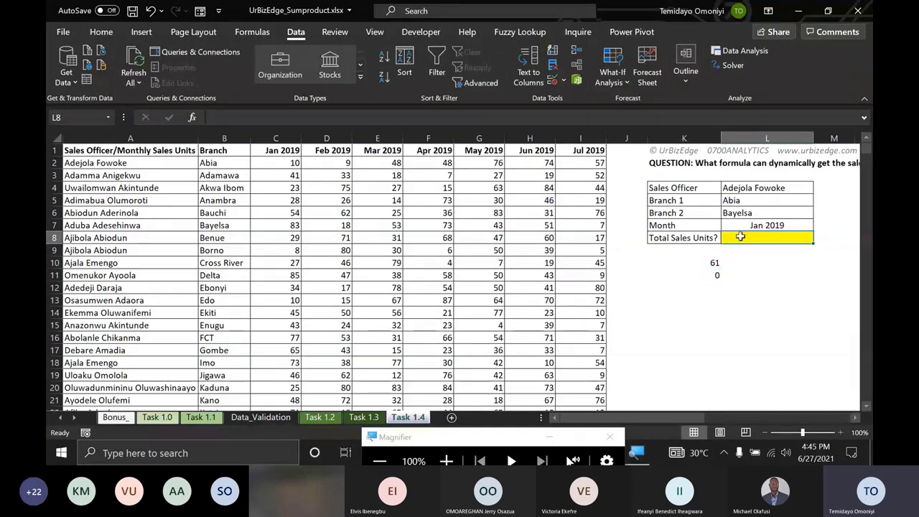
{"action": "left_click", "coordinate": [686, 275]}
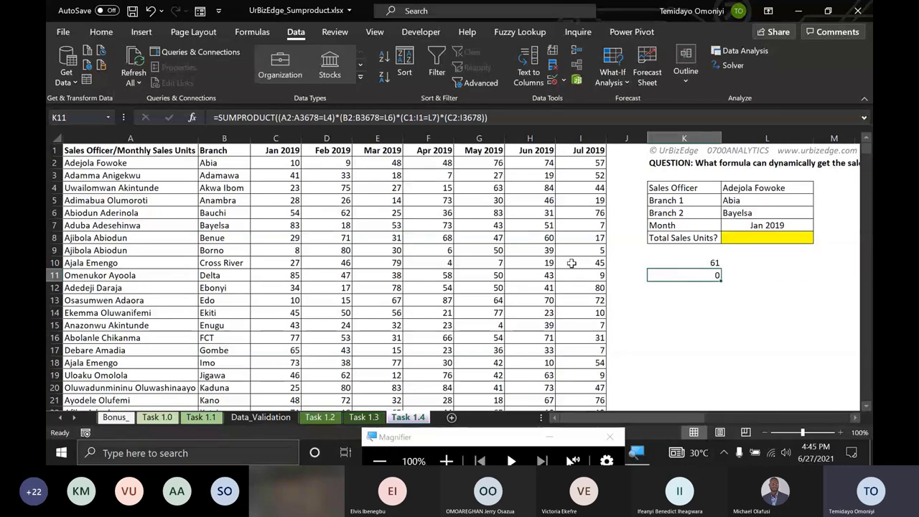
{"action": "left_click", "coordinate": [305, 117]}
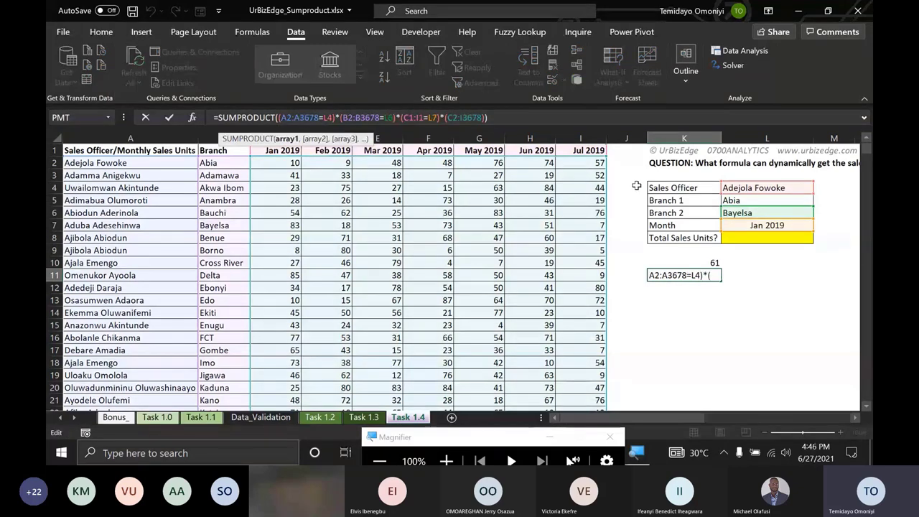
{"action": "left_click", "coordinate": [755, 239]}
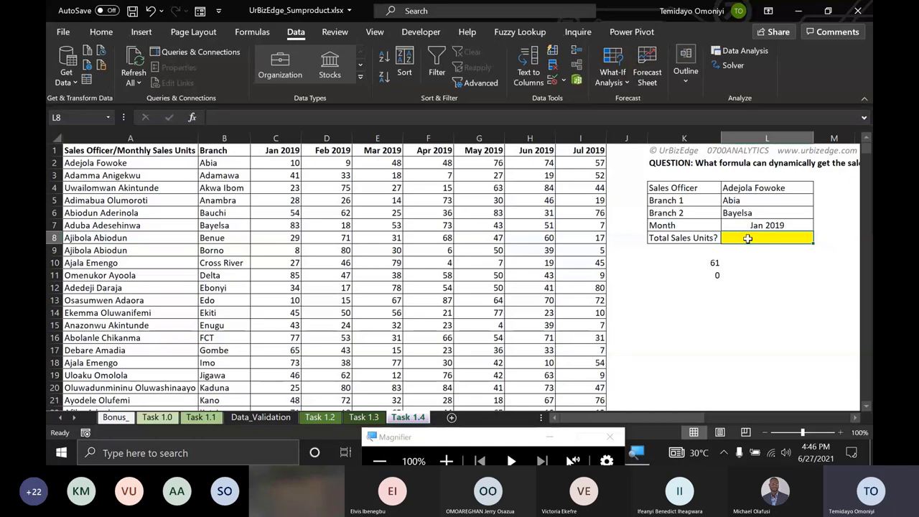
- Enter =SUM(K10:K11) in K12 to total both branches as 61
{"action": "left_click", "coordinate": [678, 289]}
{"action": "type", "text": "="}
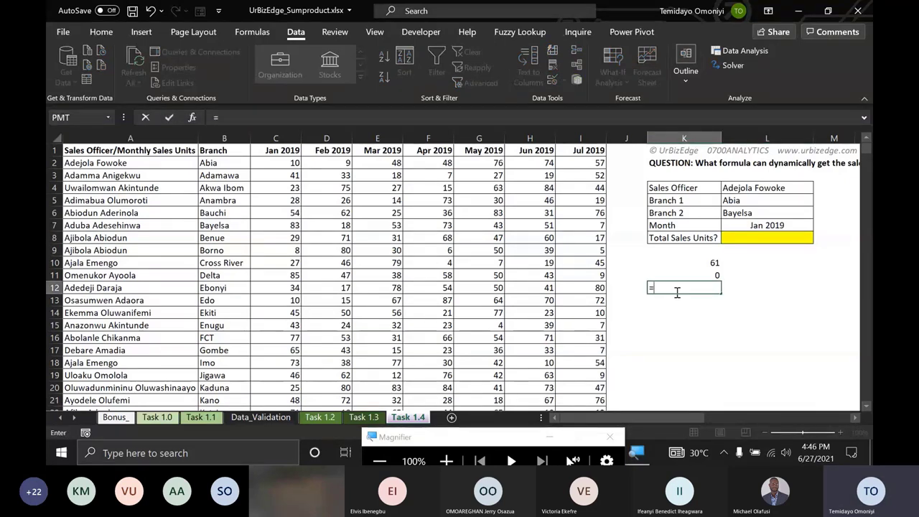
{"action": "type", "text": "sum"}
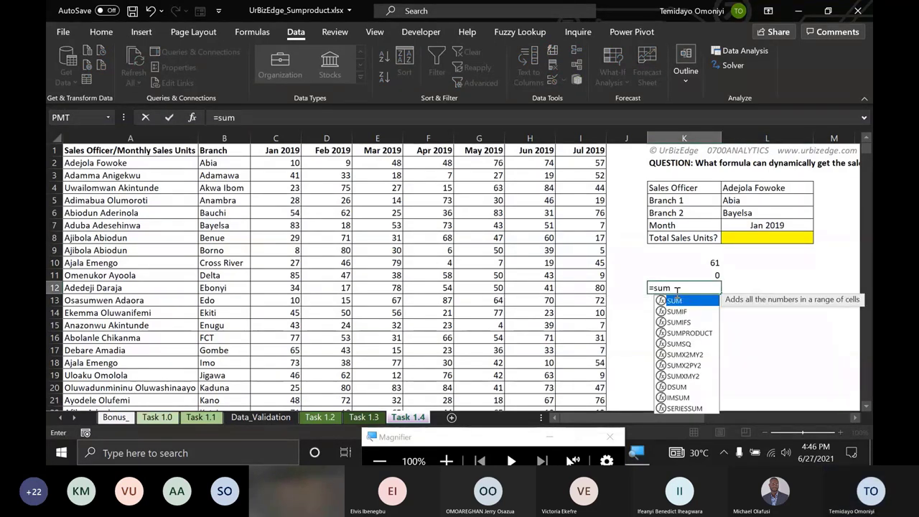
{"action": "key", "text": "Tab"}
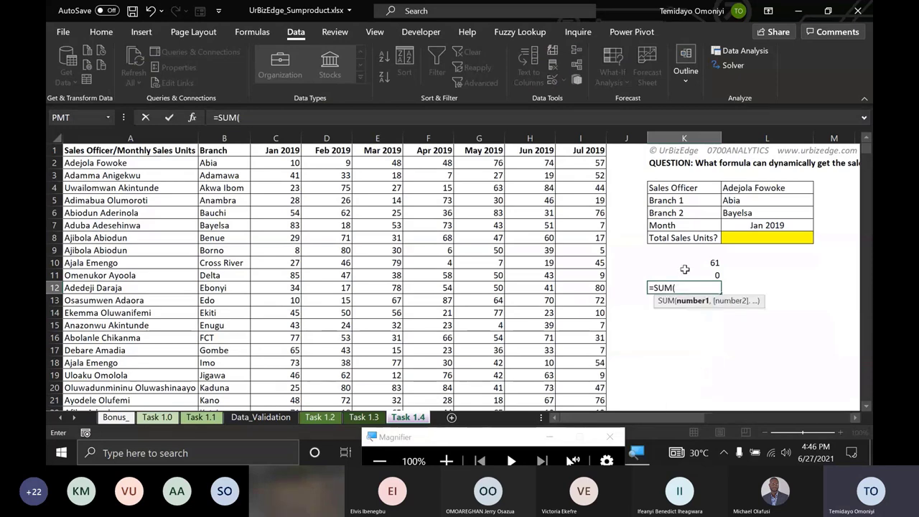
{"action": "left_click", "coordinate": [686, 261]}
{"action": "key", "text": "shift+Down"}
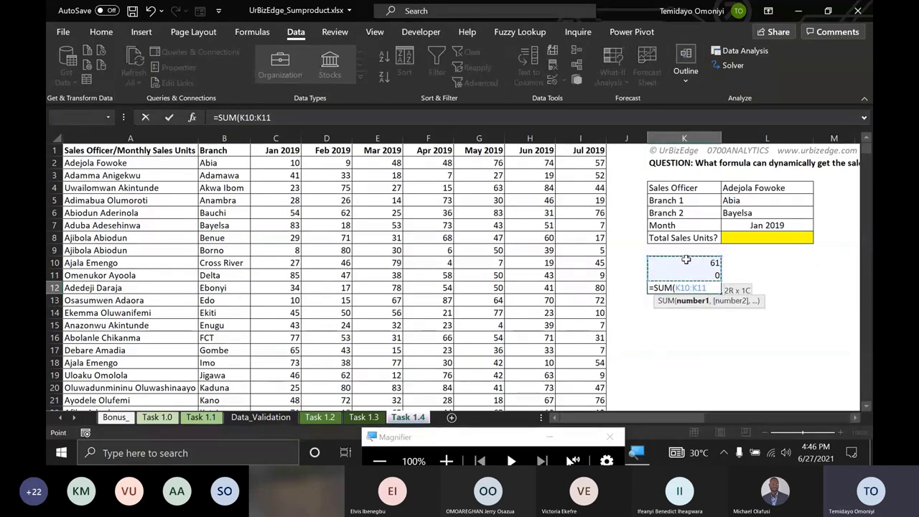
{"action": "key", "text": "Return"}
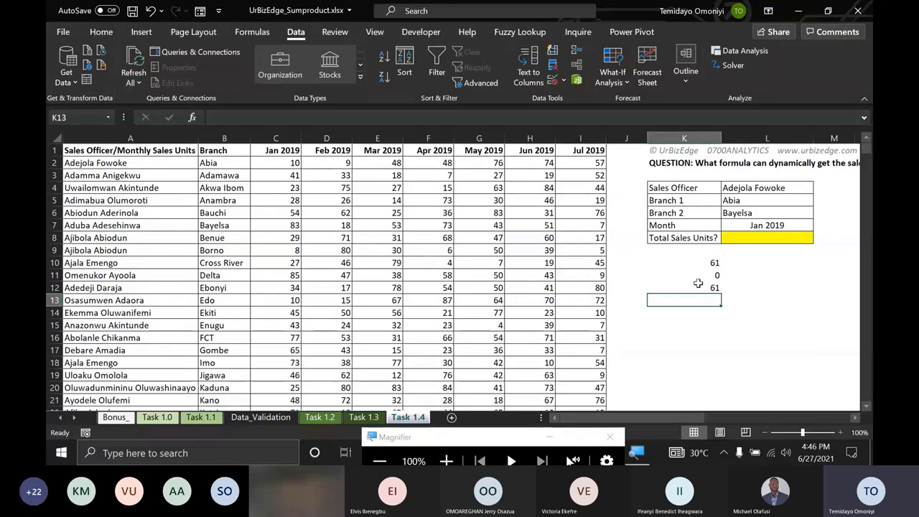
{"action": "left_click", "coordinate": [698, 285]}
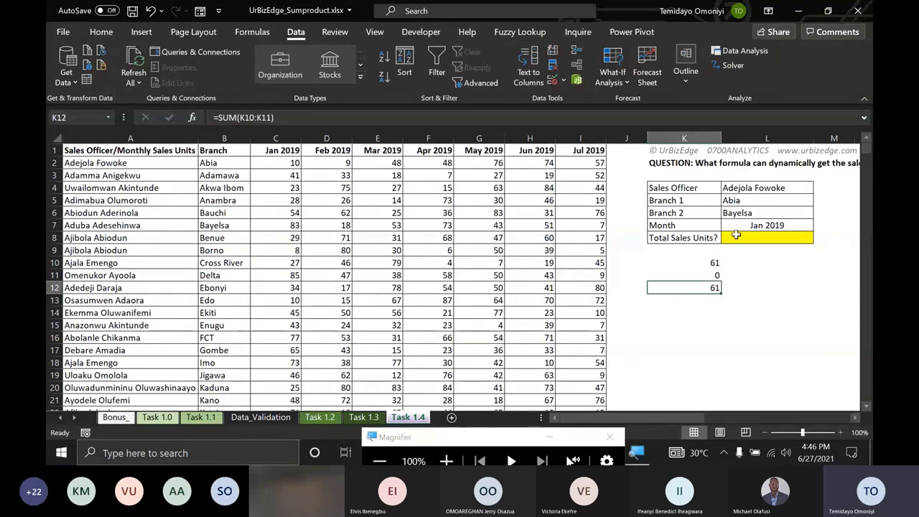
{"action": "left_click", "coordinate": [736, 236]}
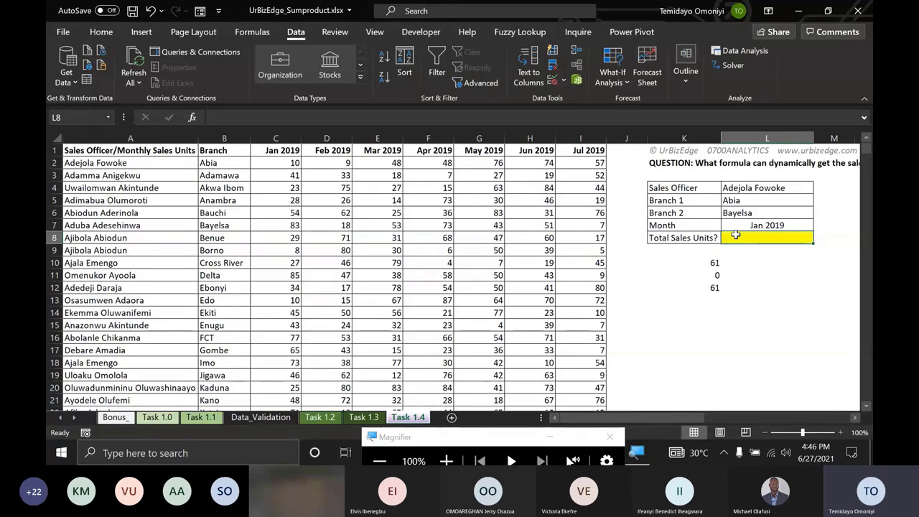
- Start =SUMPRODUCT in L8 with the officer test (A2:A3678=L4) and open the next multiplied term
{"action": "type", "text": "="}
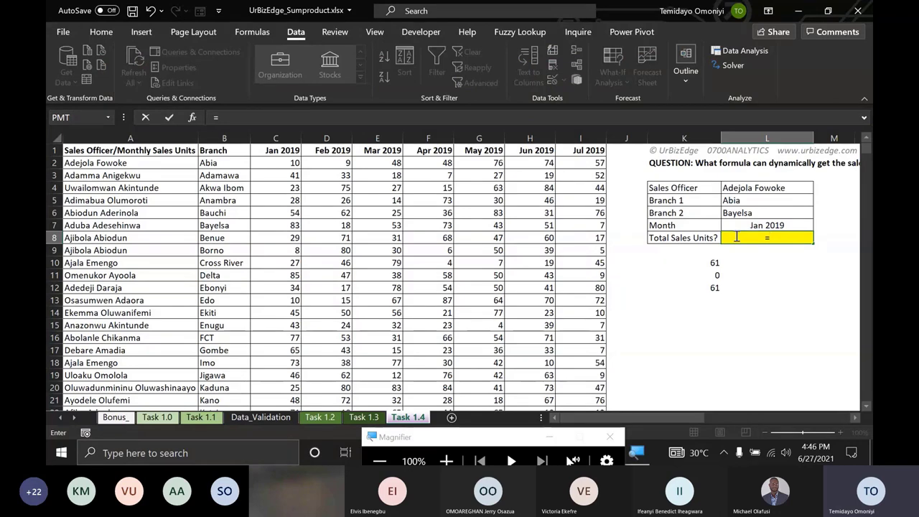
{"action": "type", "text": "sum"}
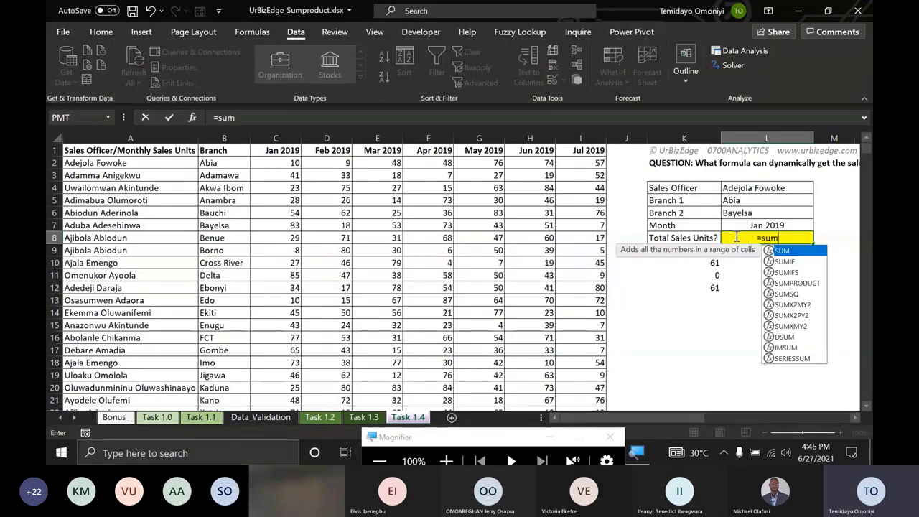
{"action": "type", "text": "pr"}
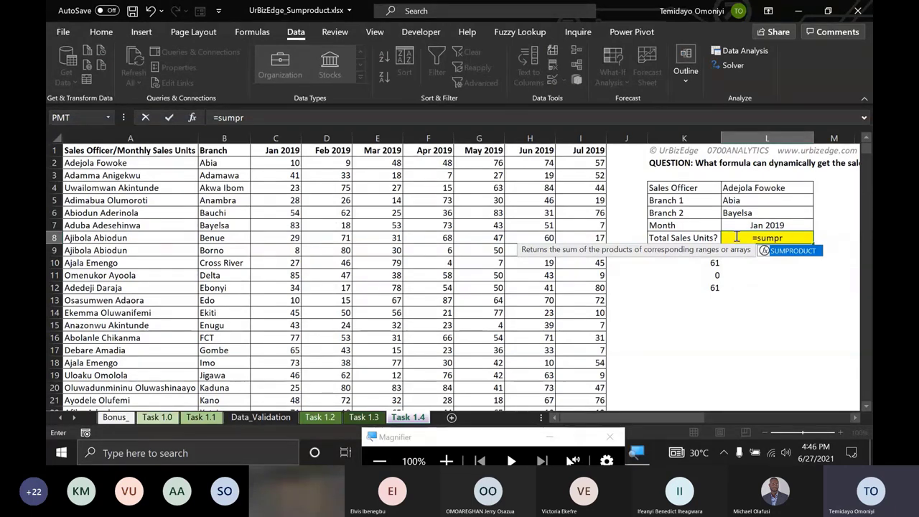
{"action": "key", "text": "Tab"}
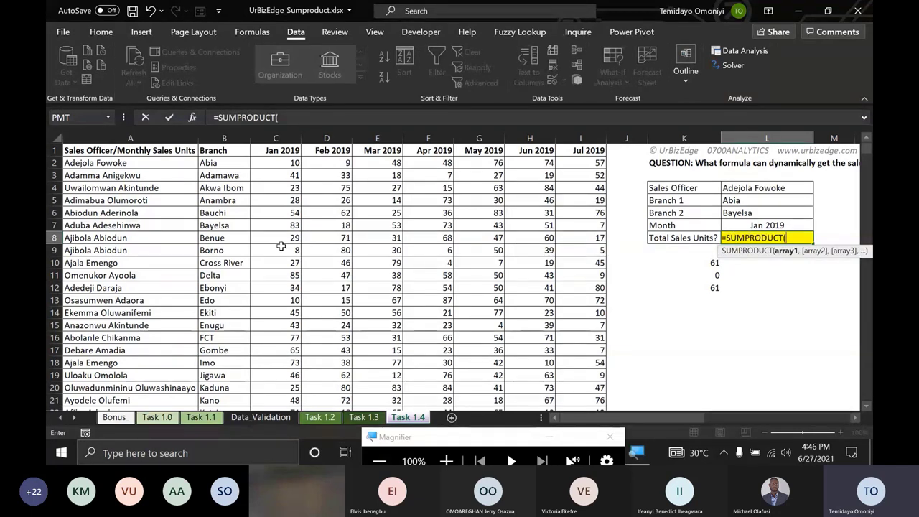
{"action": "left_click", "coordinate": [111, 166]}
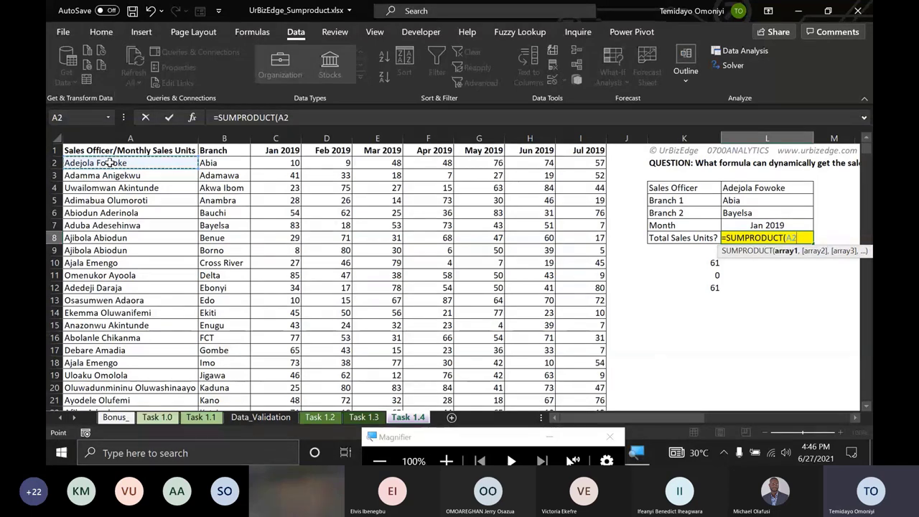
{"action": "key", "text": "ctrl+shift+Down"}
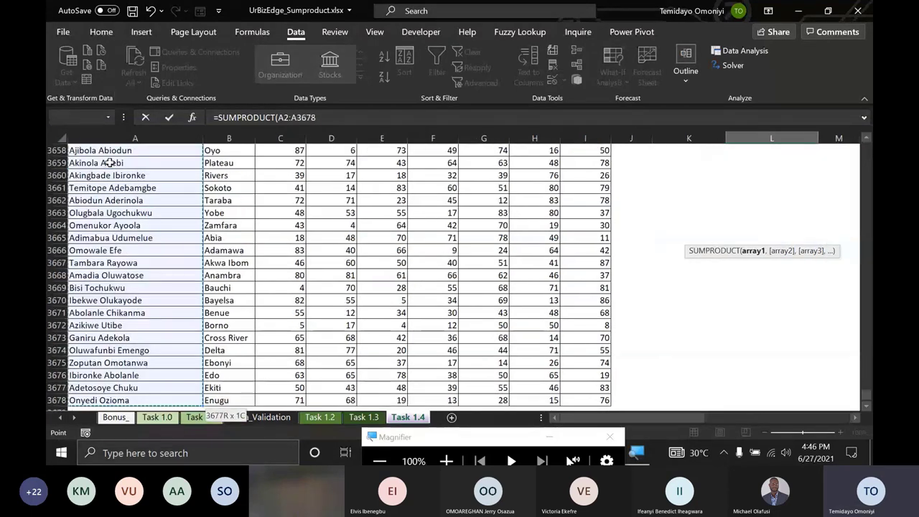
{"action": "type", "text": "="}
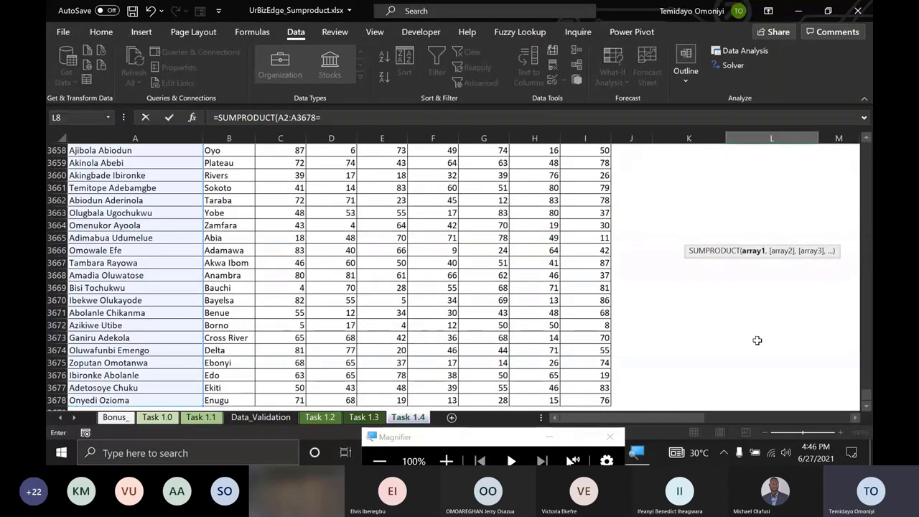
{"action": "left_click", "coordinate": [758, 352]}
{"action": "key", "text": "ctrl+Up"}
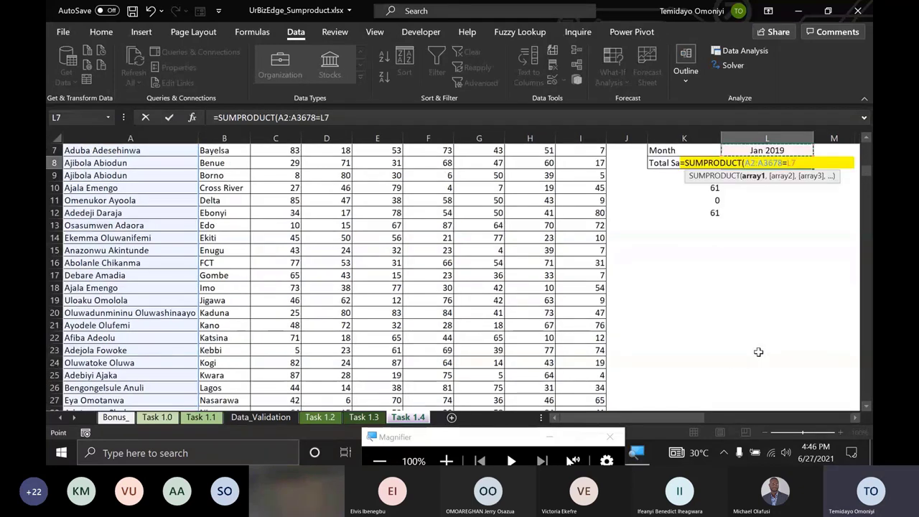
{"action": "key", "text": "Up"}
{"action": "key", "text": "Up"}
{"action": "key", "text": "Up"}
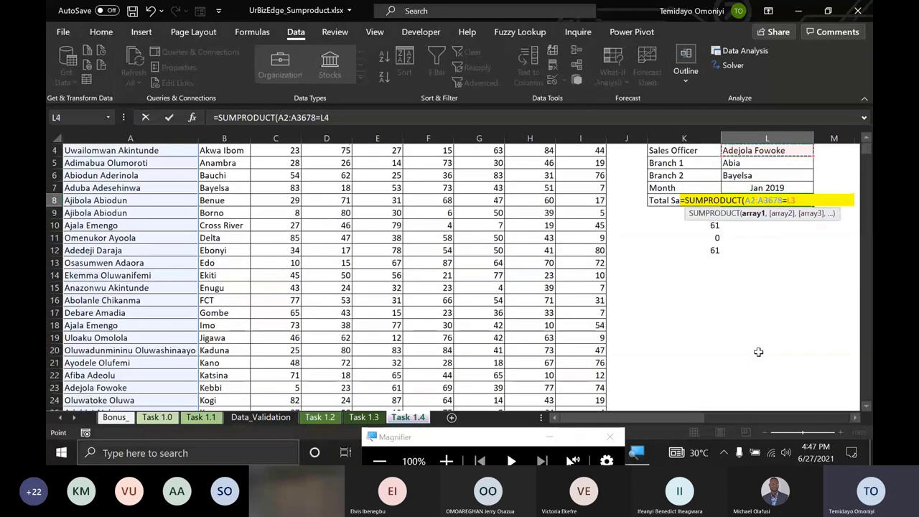
{"action": "key", "text": "Down"}
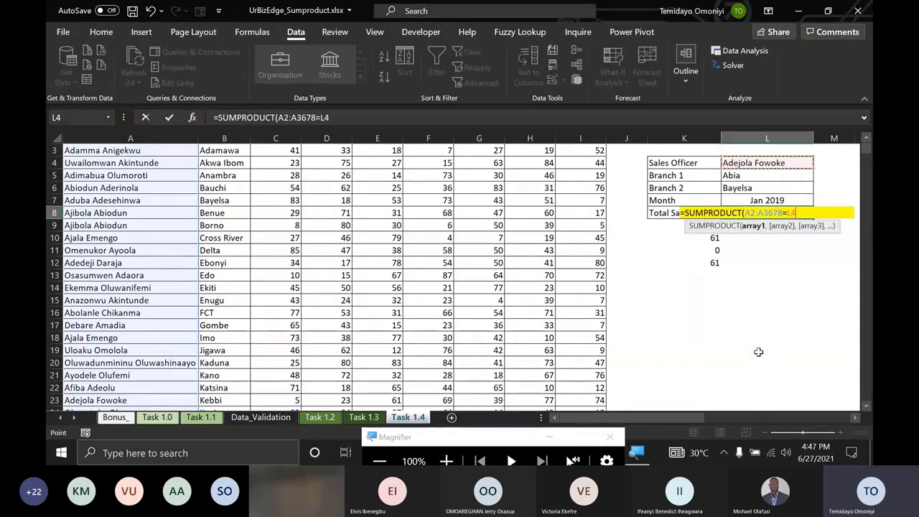
{"action": "type", "text": ")"}
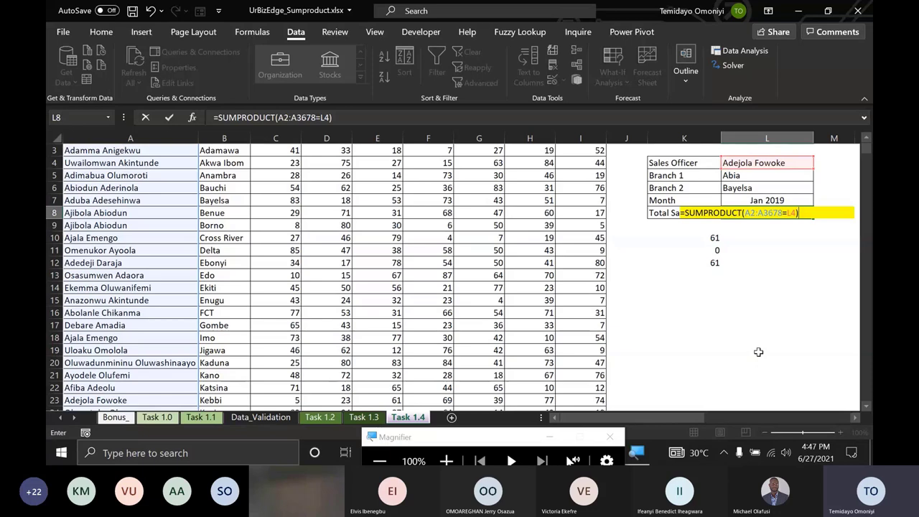
{"action": "type", "text": "*("}
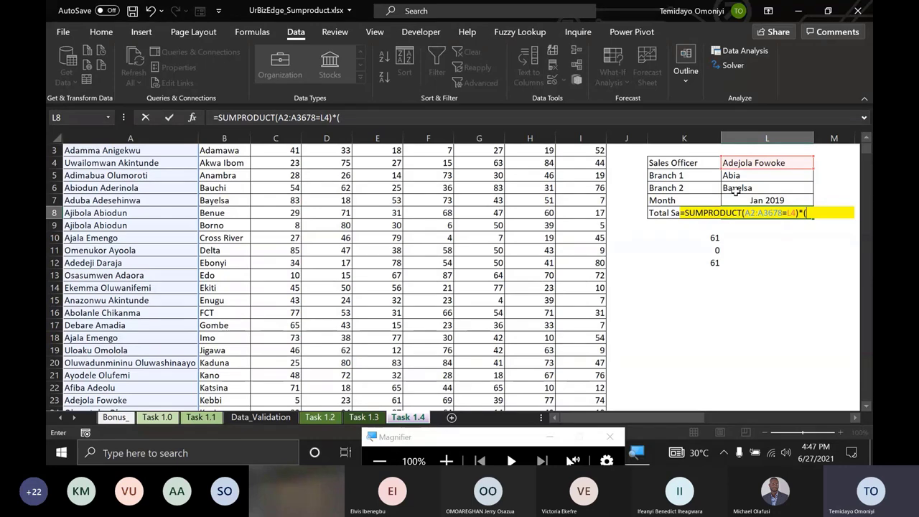
- Add the Branch 1 test (B2:B3678=L5) to the L8 formula
{"action": "scroll", "coordinate": [279, 204], "scroll_direction": "up", "scroll_amount": 1}
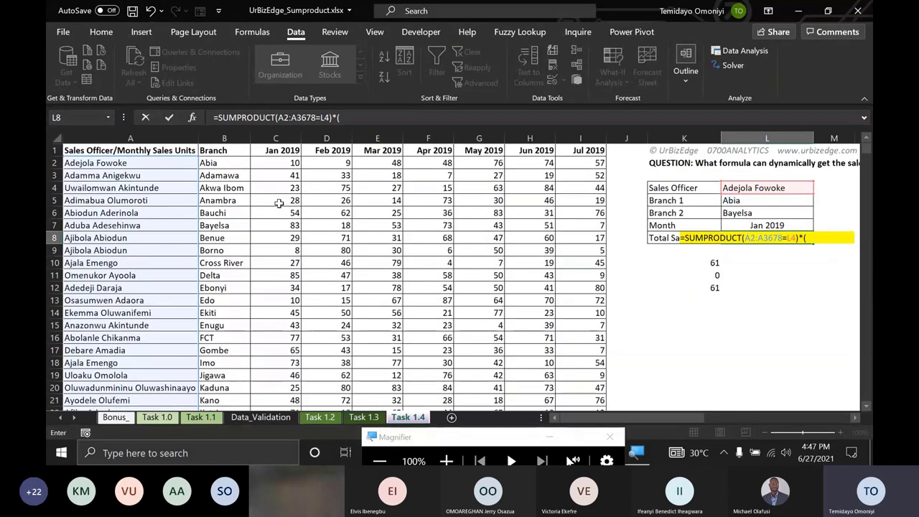
{"action": "left_click", "coordinate": [217, 164]}
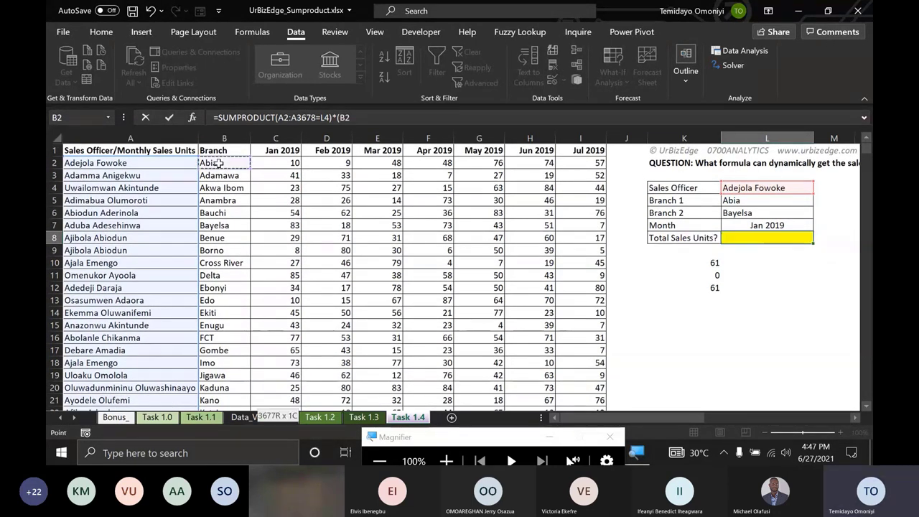
{"action": "key", "text": "ctrl+shift+Down"}
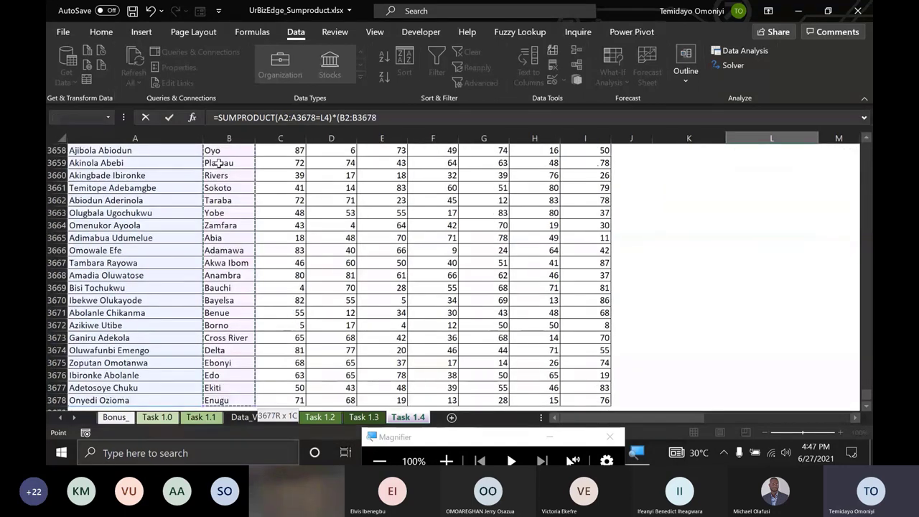
{"action": "type", "text": "="}
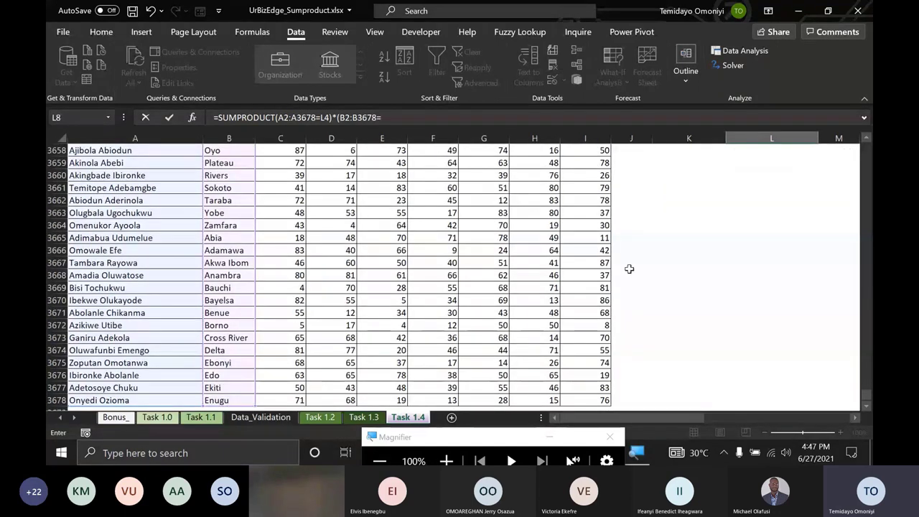
{"action": "key", "text": "Left"}
{"action": "key", "text": "Down"}
{"action": "key", "text": "Down"}
{"action": "key", "text": "Down"}
{"action": "key", "text": "Down"}
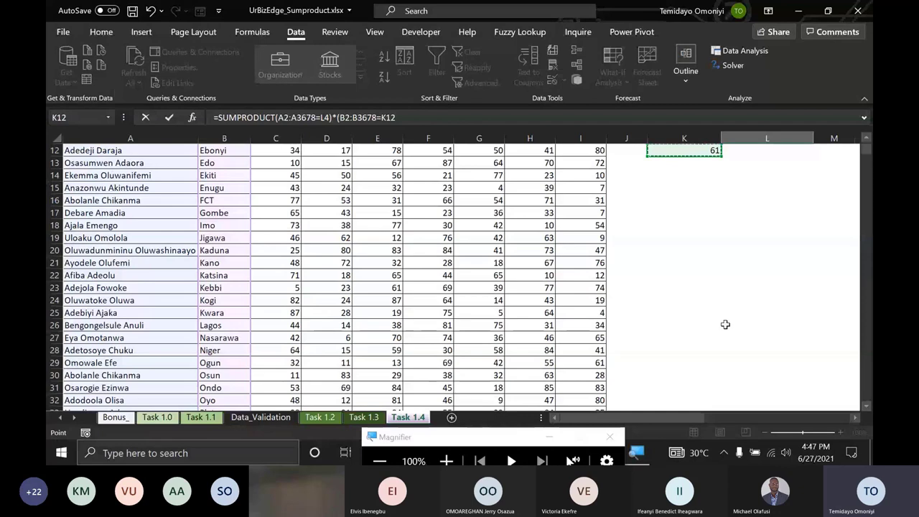
{"action": "scroll", "coordinate": [725, 325], "scroll_direction": "up", "scroll_amount": 4}
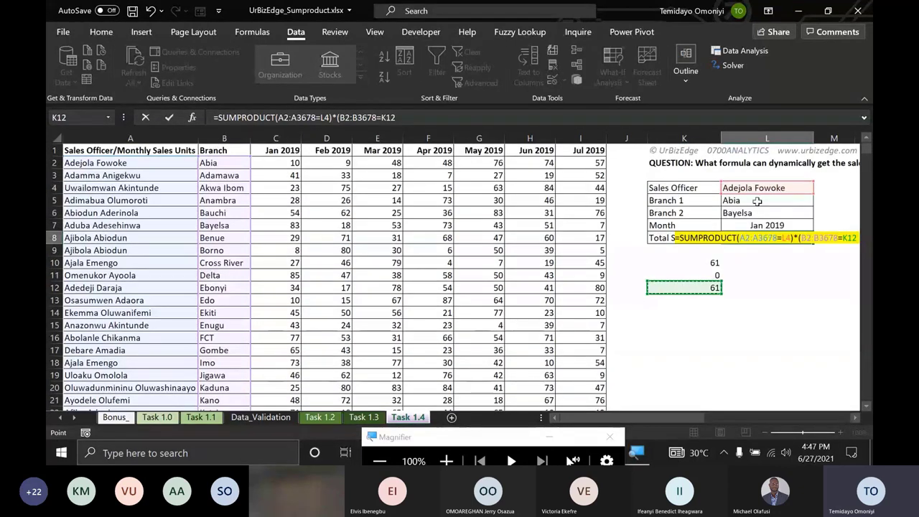
{"action": "left_click", "coordinate": [758, 202]}
{"action": "type", "text": ")"}
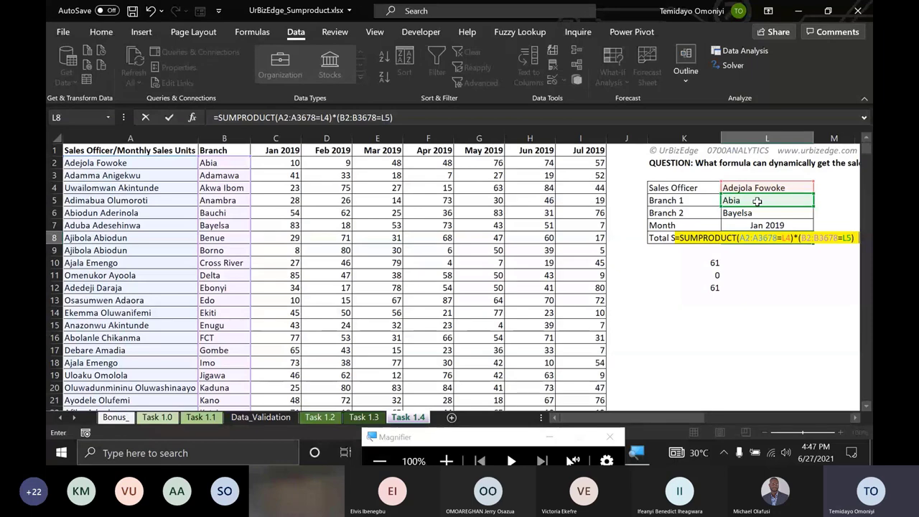
{"action": "type", "text": "+"}
{"action": "key", "text": "BackSpace"}
{"action": "type", "text": "|"}
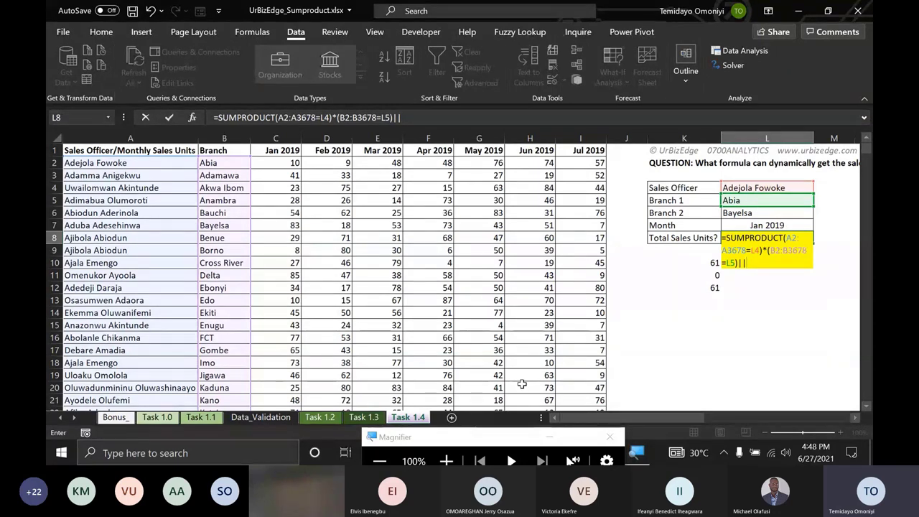
- Magnify the screen around the formula, then return to normal zoom
{"action": "left_click", "coordinate": [446, 461]}
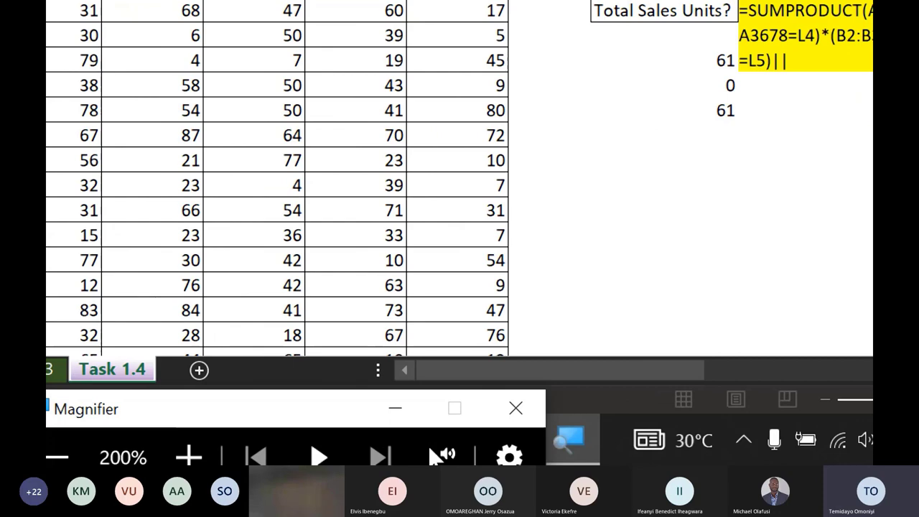
{"action": "key", "text": "super+minus"}
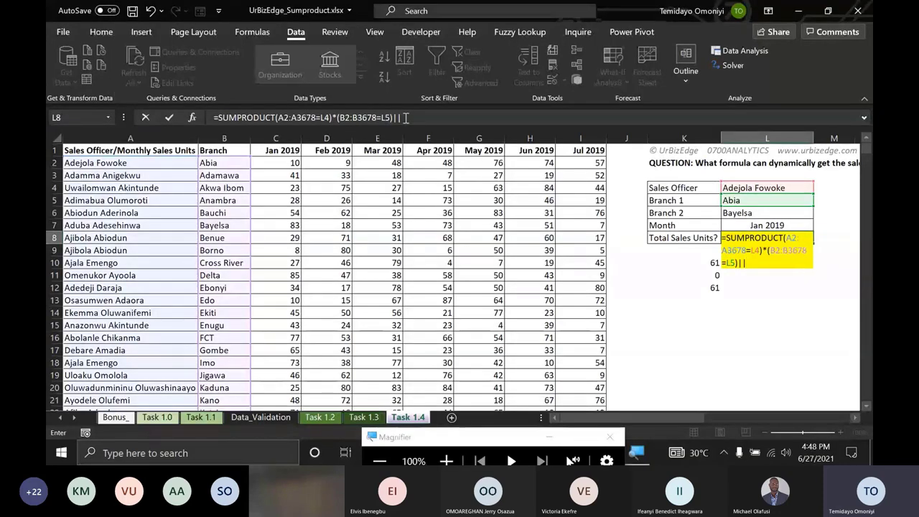
{"action": "left_click", "coordinate": [406, 117]}
- Add the Branch 2 test (B2:B3678=L6), joined to the first branch test with a plus
{"action": "key", "text": "BackSpace"}
{"action": "type", "text": "+"}
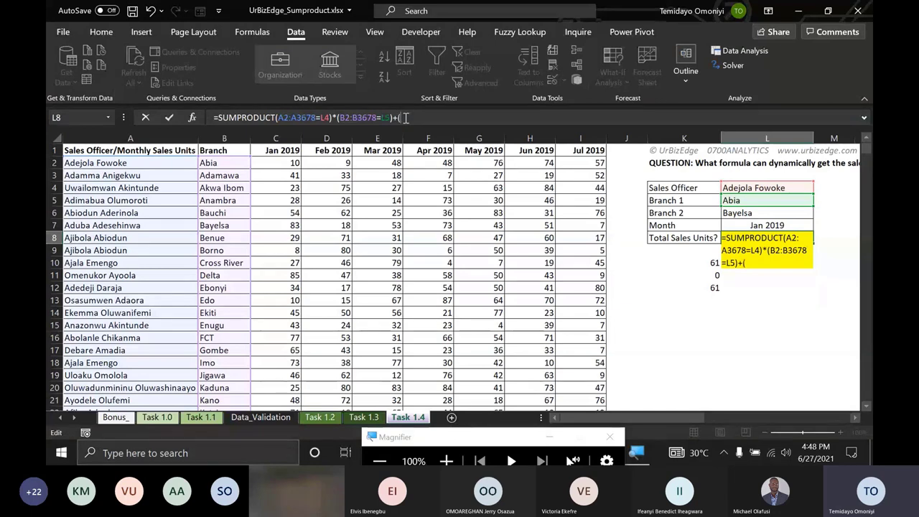
{"action": "type", "text": "("}
{"action": "left_click", "coordinate": [231, 163]}
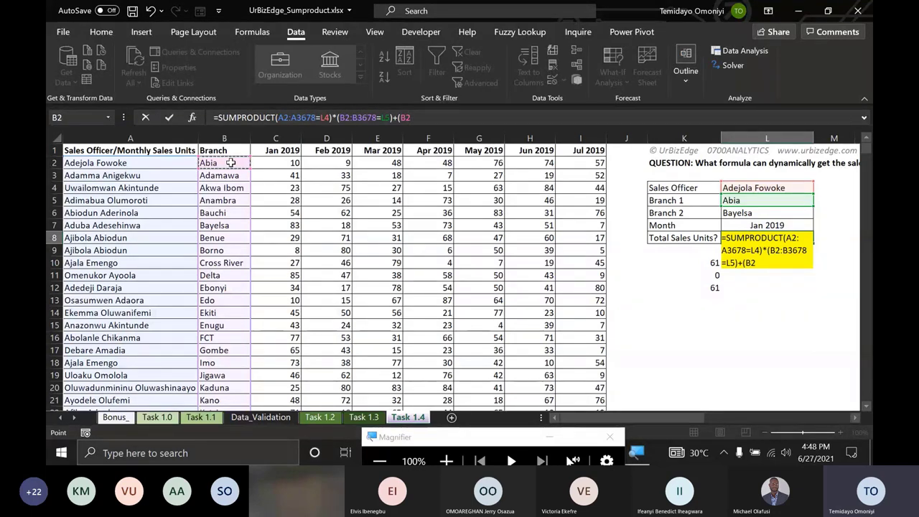
{"action": "key", "text": "ctrl+shift+Down"}
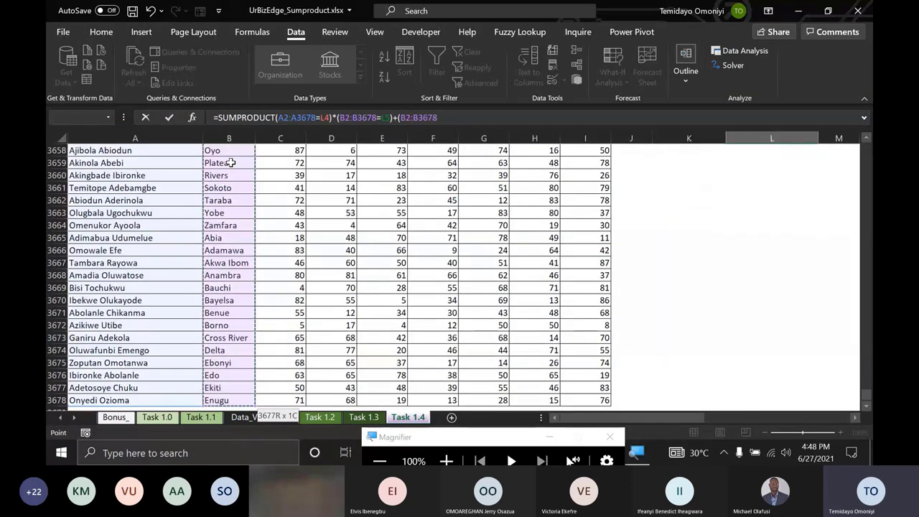
{"action": "type", "text": "="}
{"action": "left_click", "coordinate": [758, 249]}
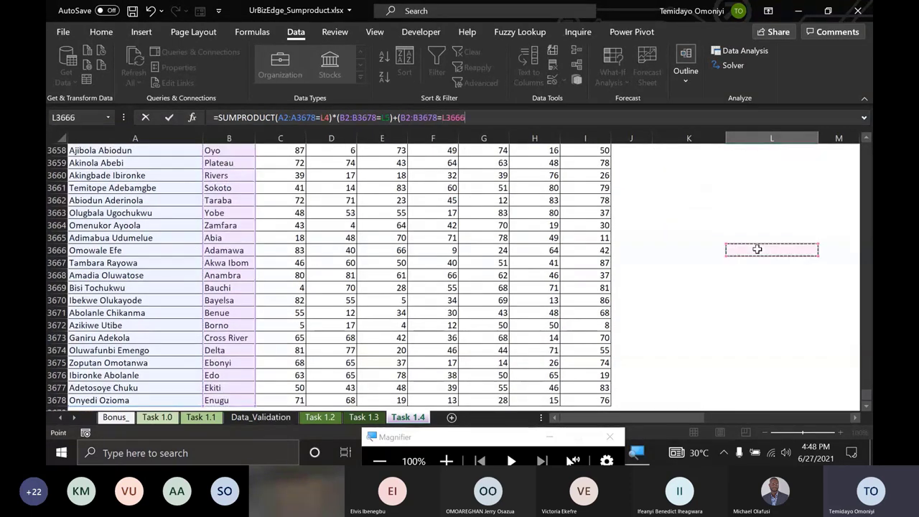
{"action": "key", "text": "ctrl+Up"}
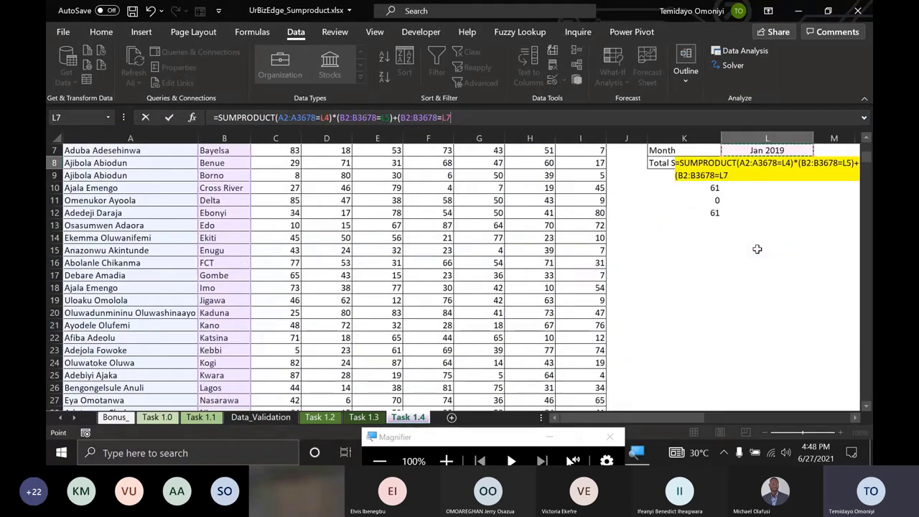
{"action": "key", "text": "Up"}
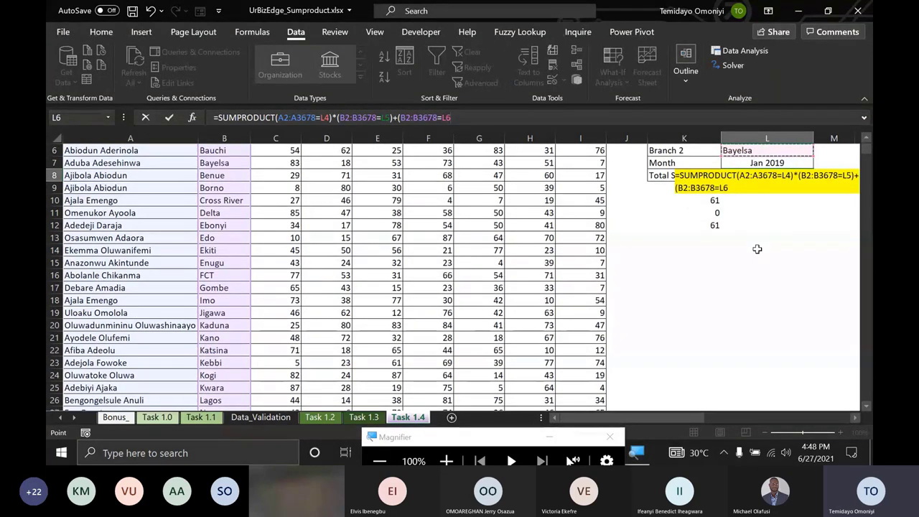
{"action": "type", "text": ")"}
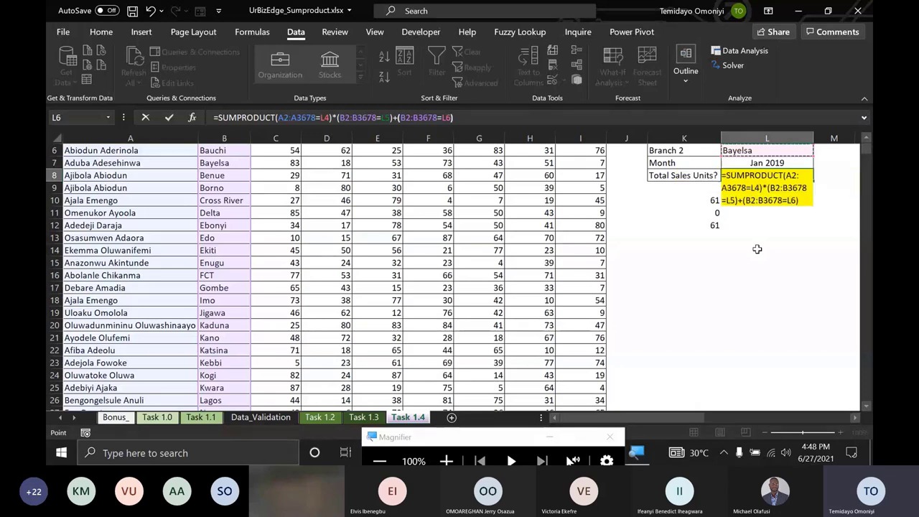
{"action": "type", "text": "*"}
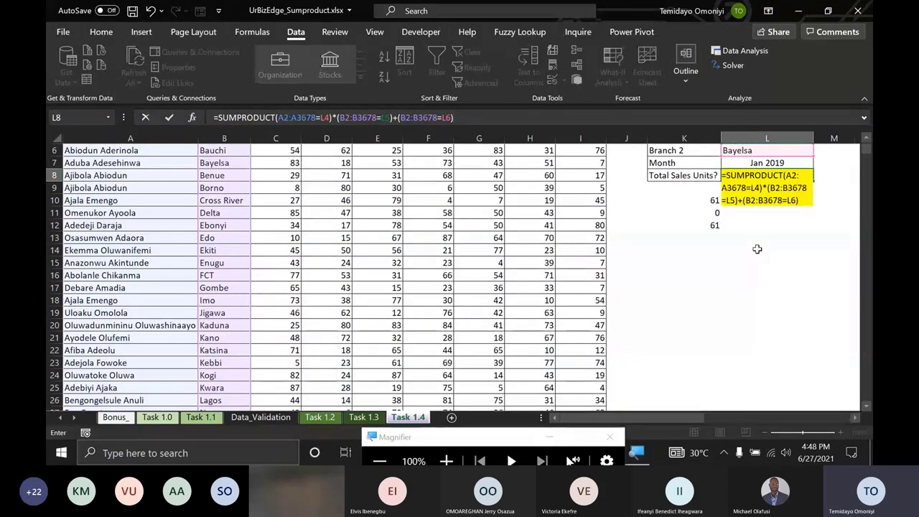
- Wrap both branch tests in one set of parentheses and open the next multiplied term
{"action": "key", "text": "F2"}
{"action": "key", "text": "Left"}
{"action": "type", "text": ")"}
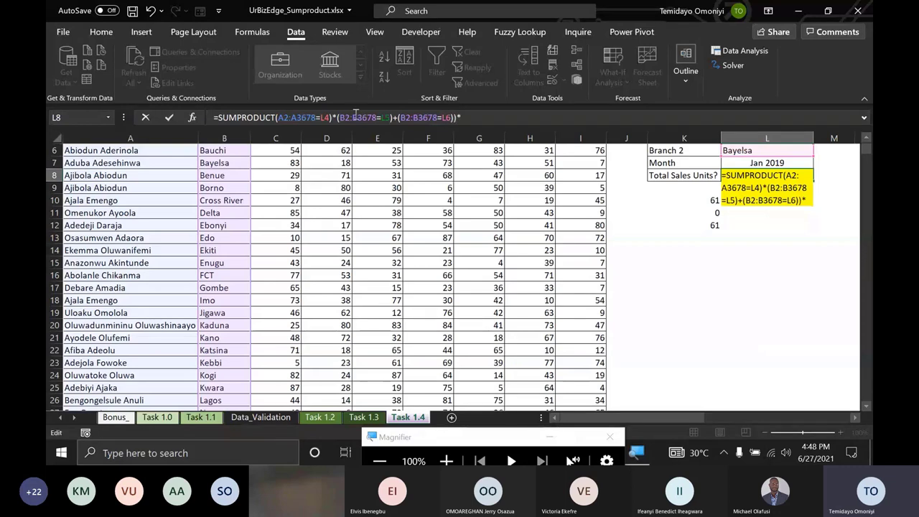
{"action": "left_click", "coordinate": [334, 116]}
{"action": "type", "text": "(("}
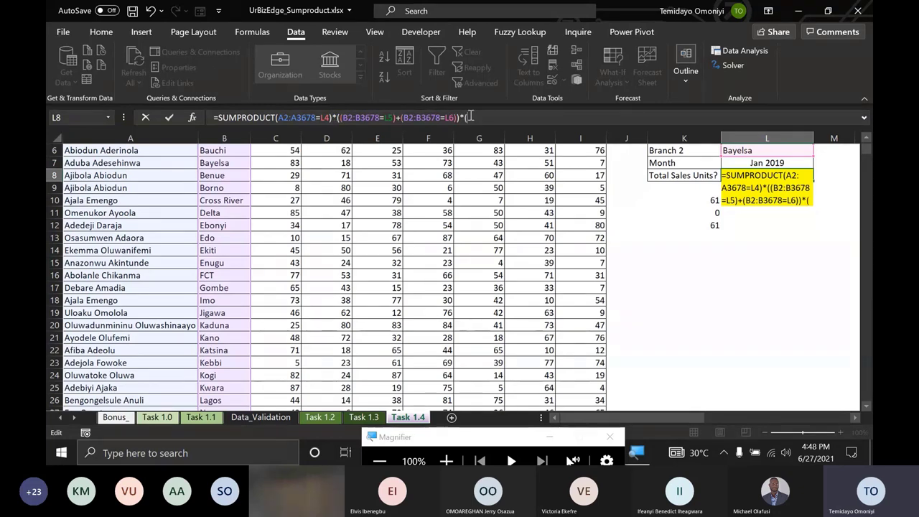
{"action": "scroll", "coordinate": [773, 264], "scroll_direction": "up", "scroll_amount": 2}
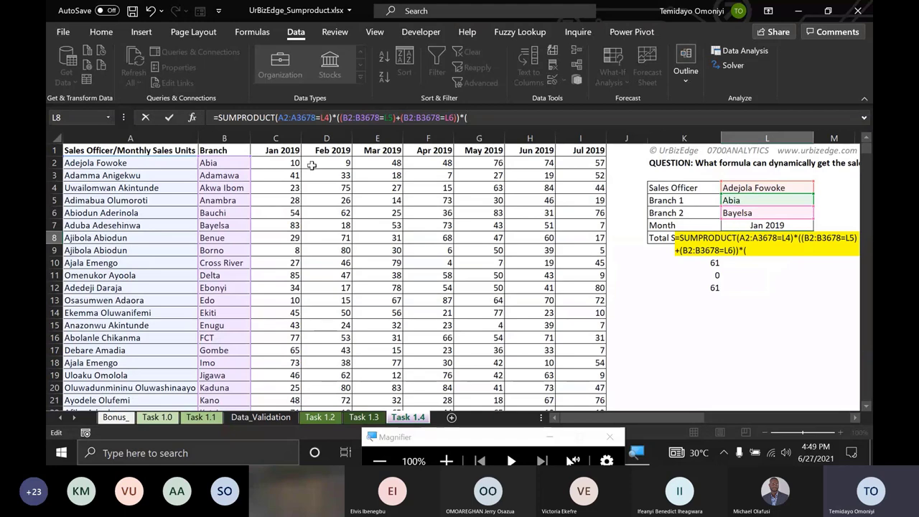
- Add the month match C1:I1=L7 to the L8 formula
{"action": "left_click", "coordinate": [285, 150]}
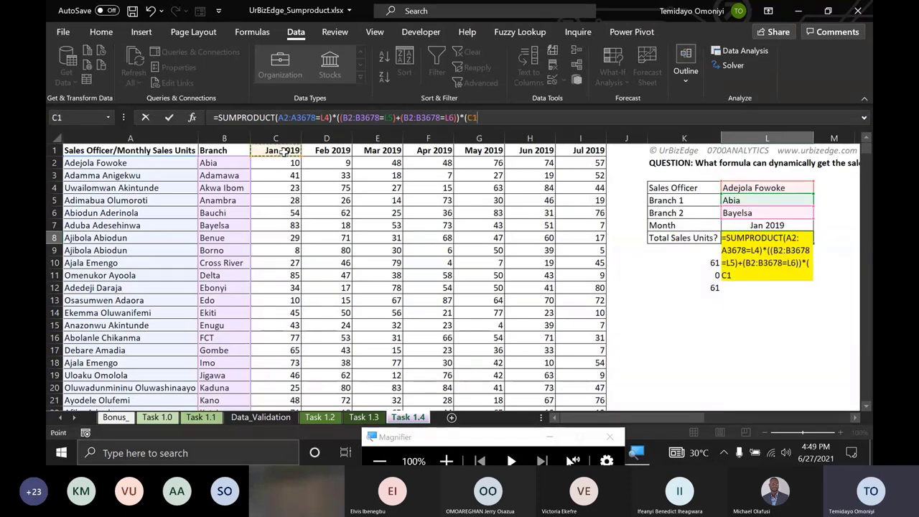
{"action": "left_click_drag", "start_coordinate": [284, 150], "coordinate": [602, 152]}
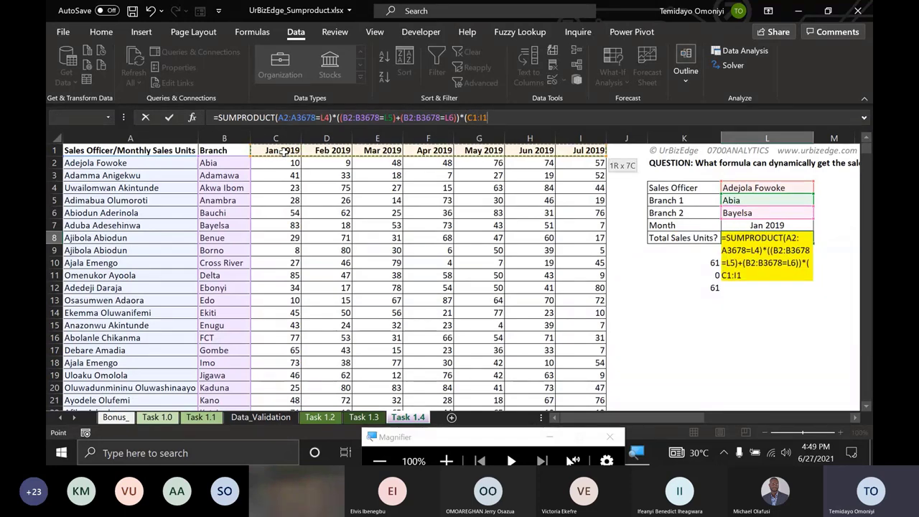
{"action": "type", "text": "="}
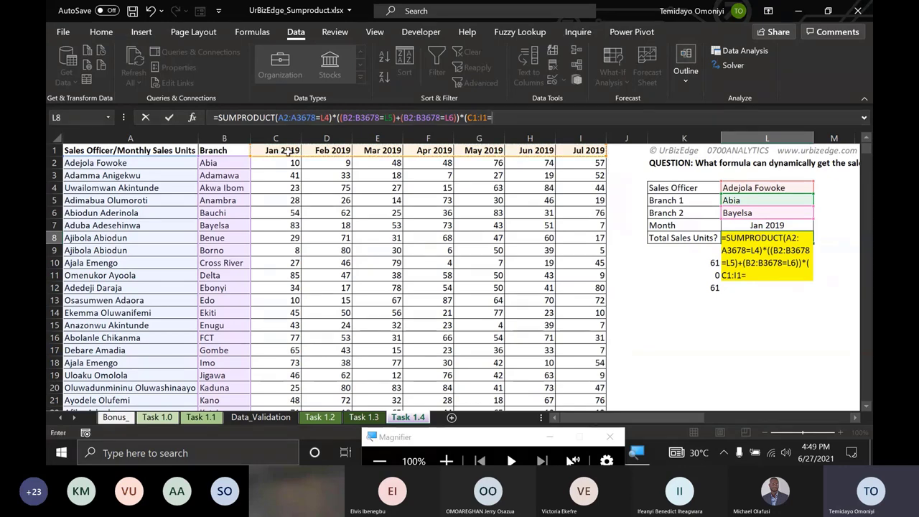
{"action": "left_click", "coordinate": [743, 225]}
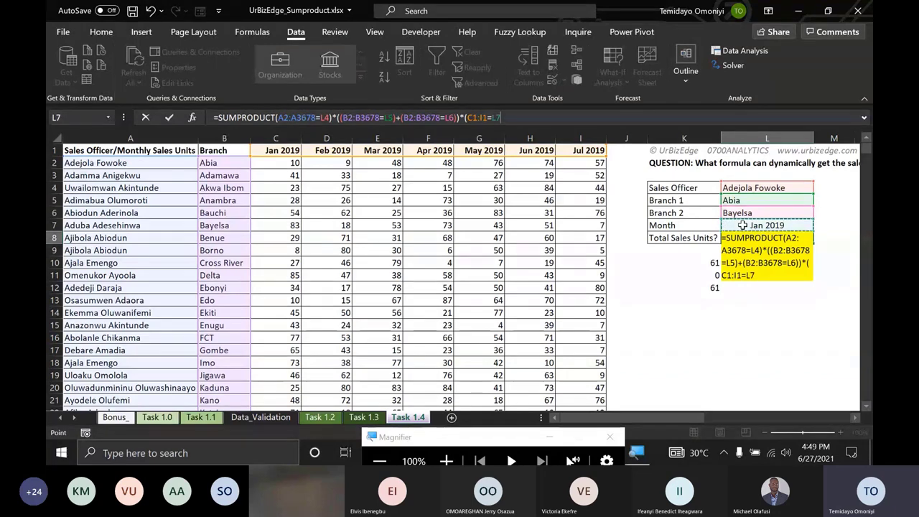
{"action": "type", "text": ")*("}
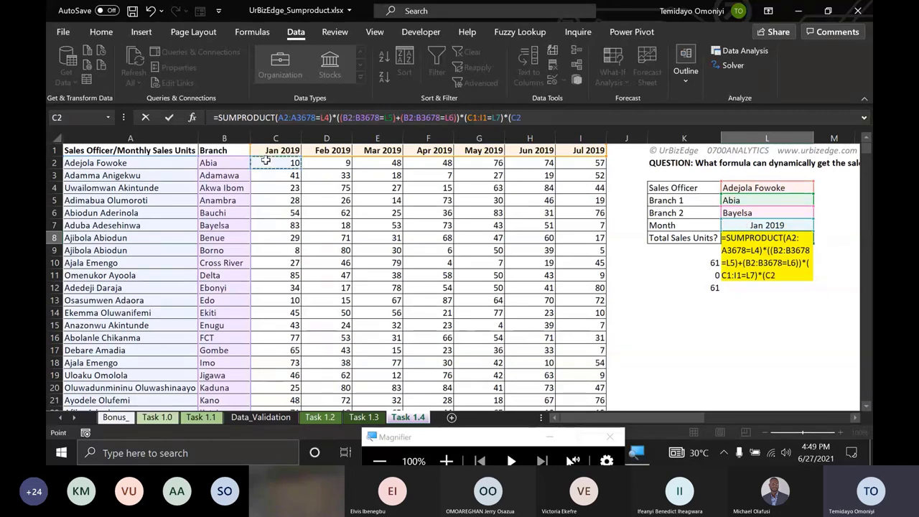
- Multiply by the sales figures C2:I3678 and commit the formula, which returns 61
{"action": "left_click_drag", "start_coordinate": [266, 163], "coordinate": [600, 162]}
{"action": "key", "text": "ctrl+shift+Down"}
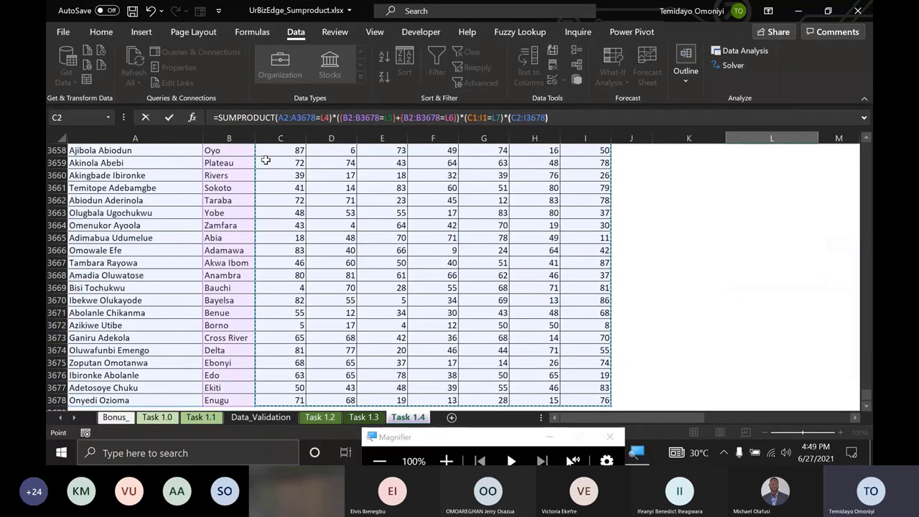
{"action": "type", "text": ")"}
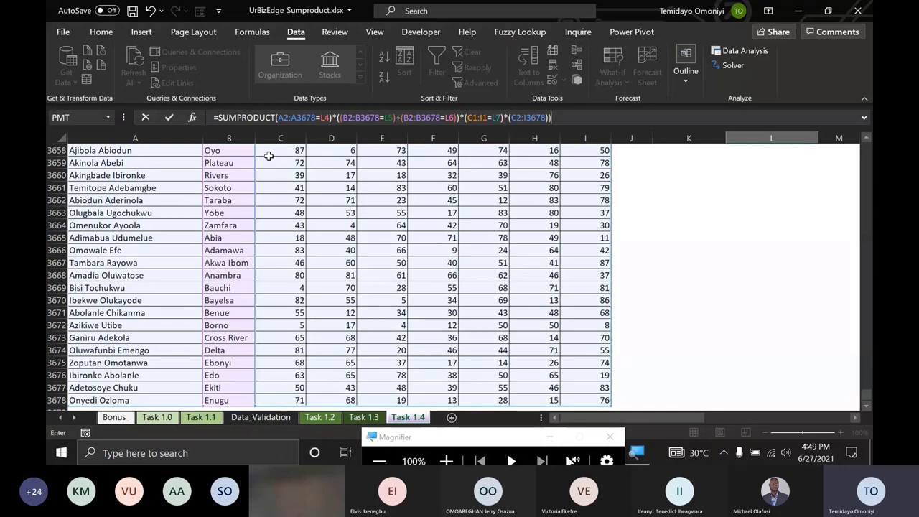
{"action": "left_click", "coordinate": [276, 117]}
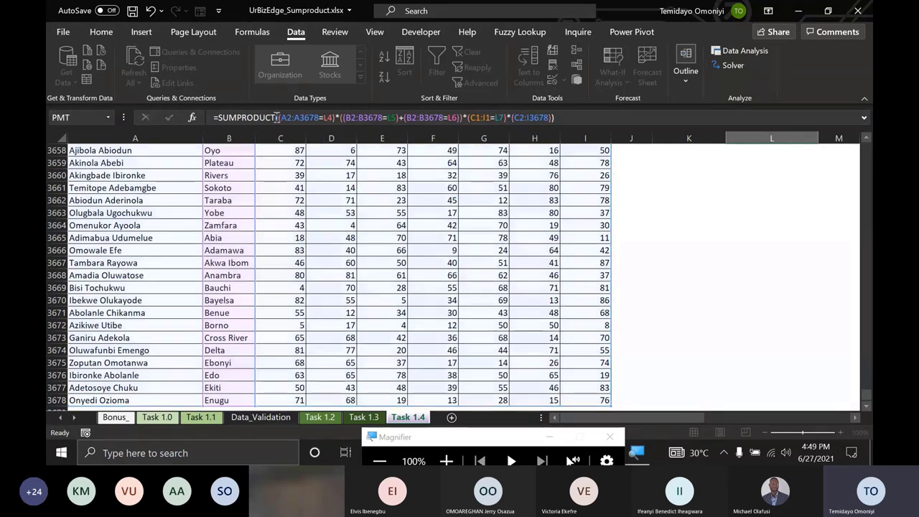
{"action": "key", "text": "Return"}
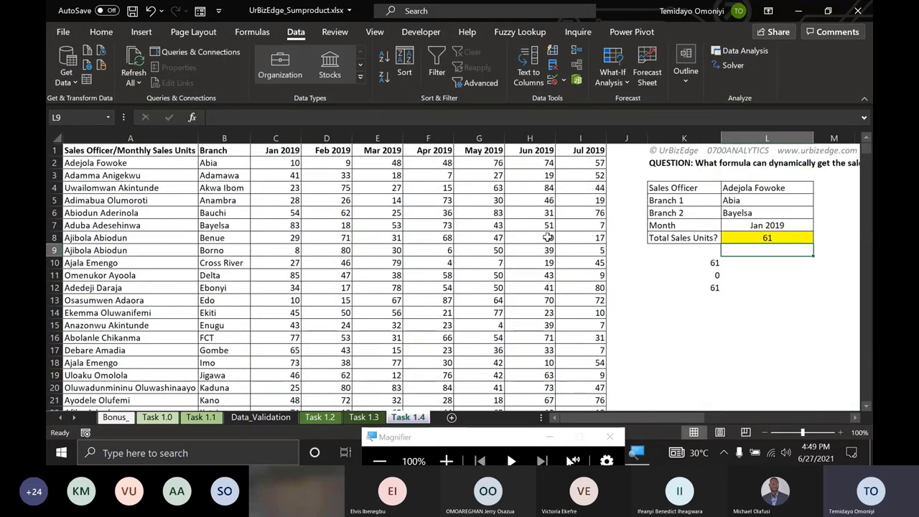
- Review the formulas in L8, K10 and L4, then switch to the Data_Validation sheet
{"action": "left_click", "coordinate": [790, 237]}
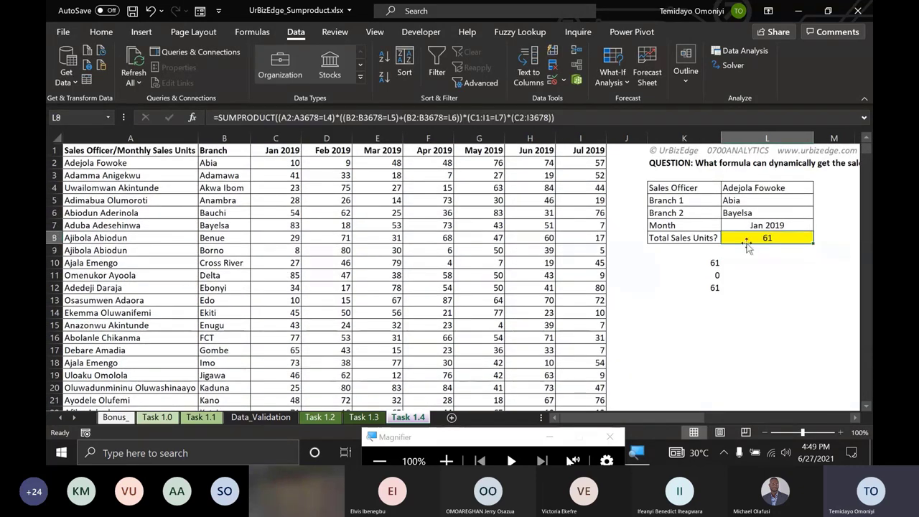
{"action": "left_click", "coordinate": [717, 262]}
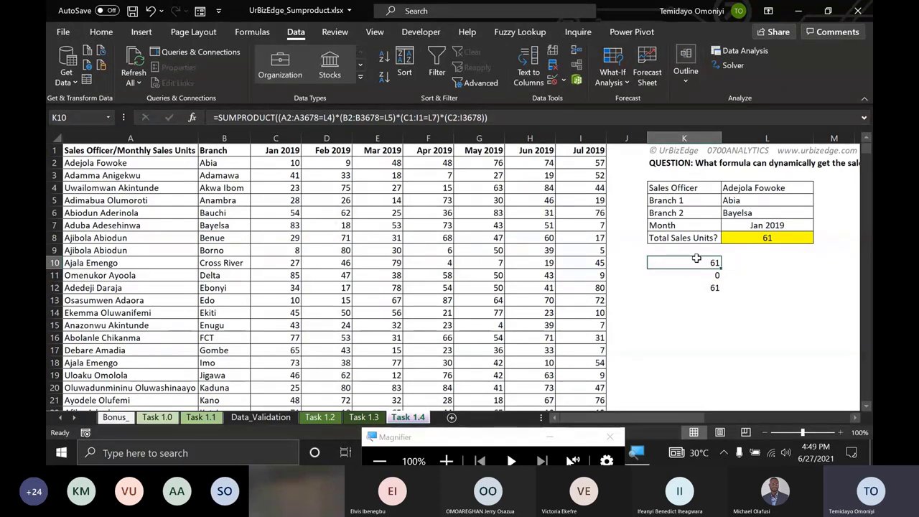
{"action": "left_click", "coordinate": [759, 189]}
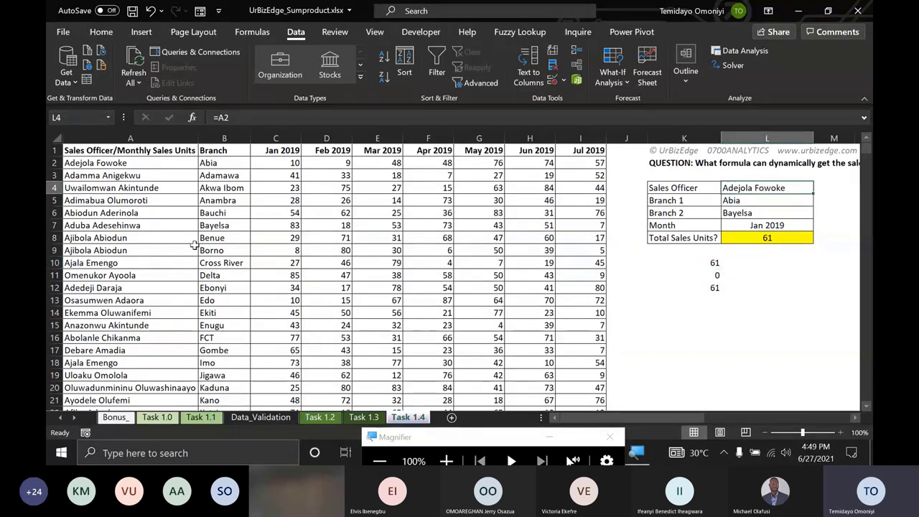
{"action": "left_click", "coordinate": [273, 418]}
- Enter =UNIQUE('Task 1.4'!A2:A3678) in Data_Validation L1, then return to Task 1.4
{"action": "left_click", "coordinate": [548, 224]}
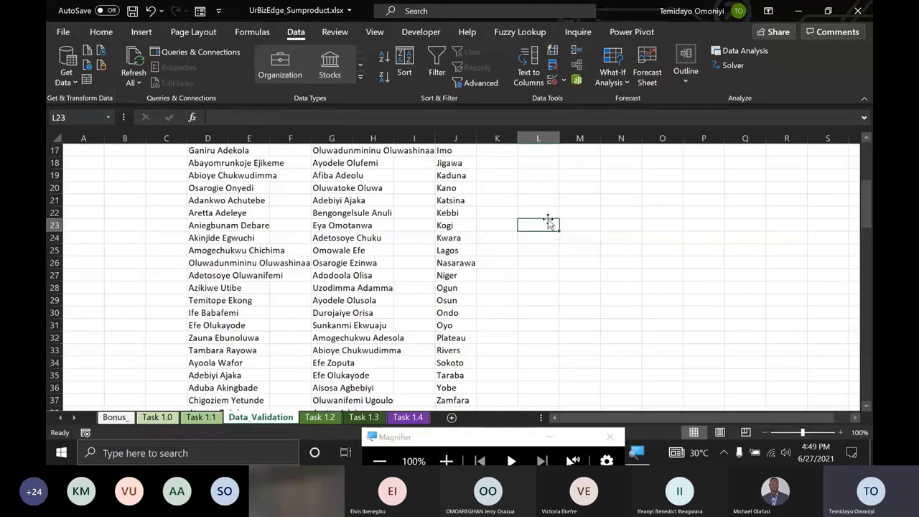
{"action": "key", "text": "ctrl+Up"}
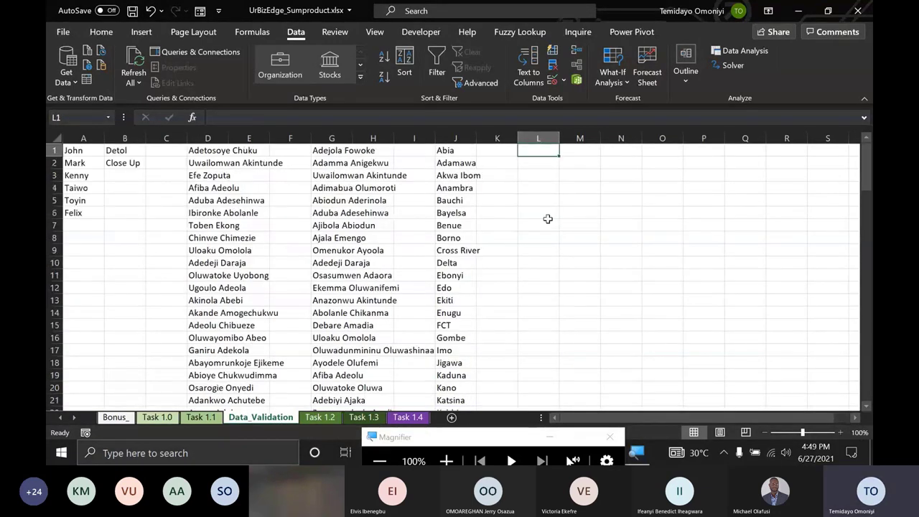
{"action": "type", "text": "=un"}
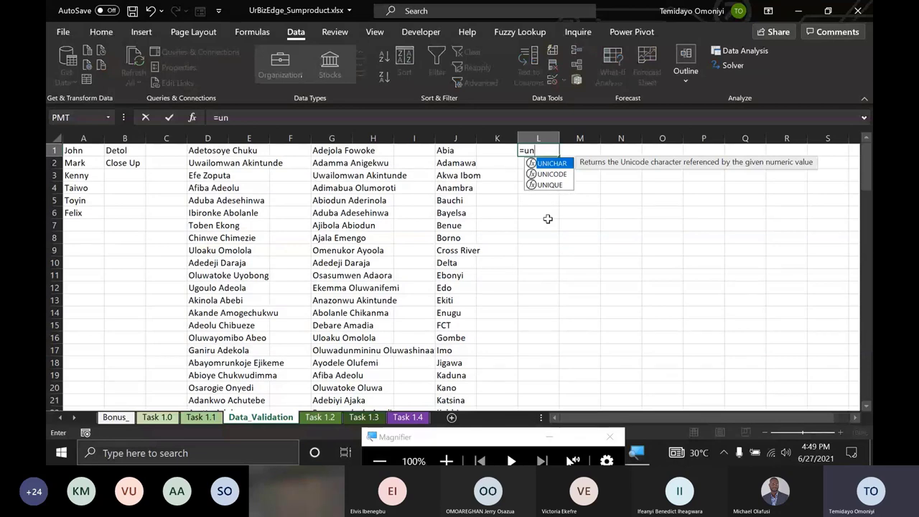
{"action": "key", "text": "Down"}
{"action": "key", "text": "Down"}
{"action": "key", "text": "Tab"}
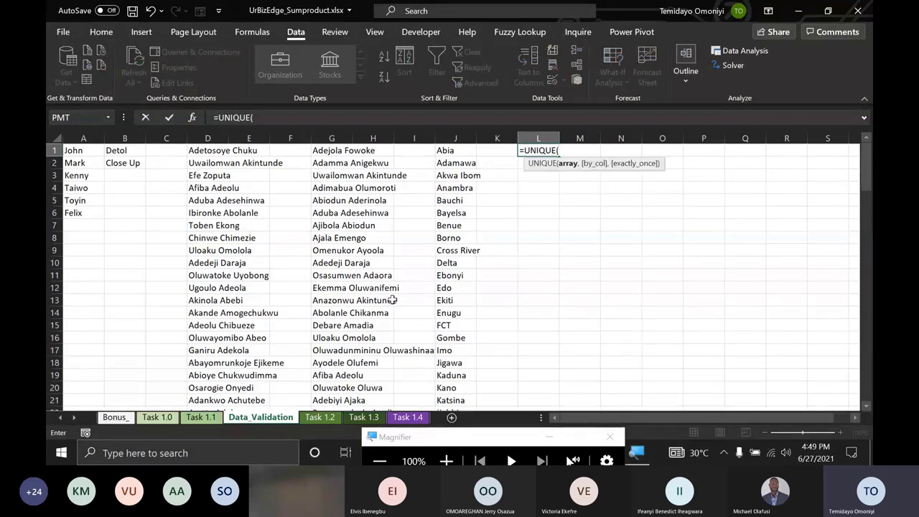
{"action": "left_click", "coordinate": [408, 417]}
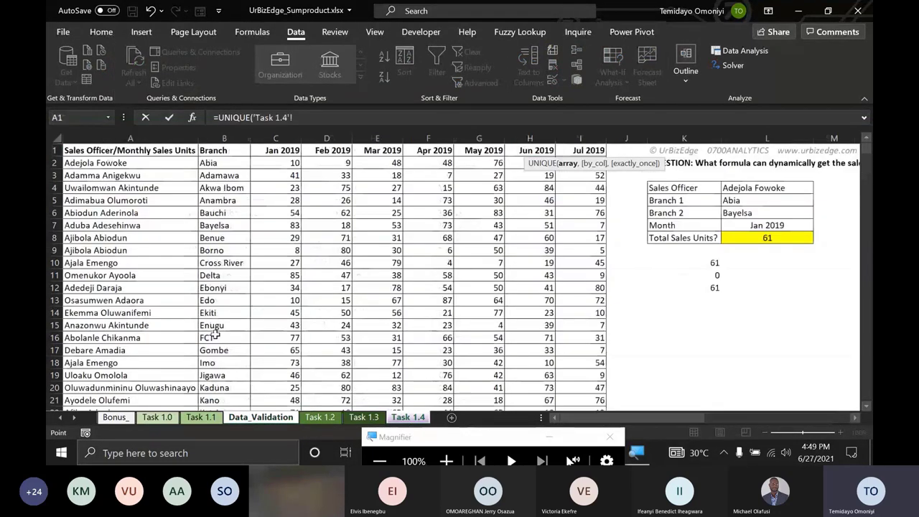
{"action": "left_click", "coordinate": [101, 162]}
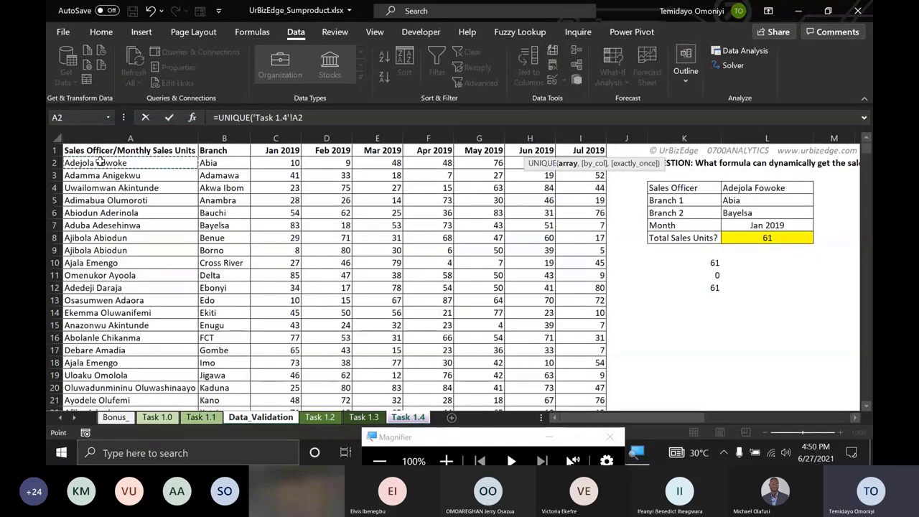
{"action": "key", "text": "ctrl+shift+Down"}
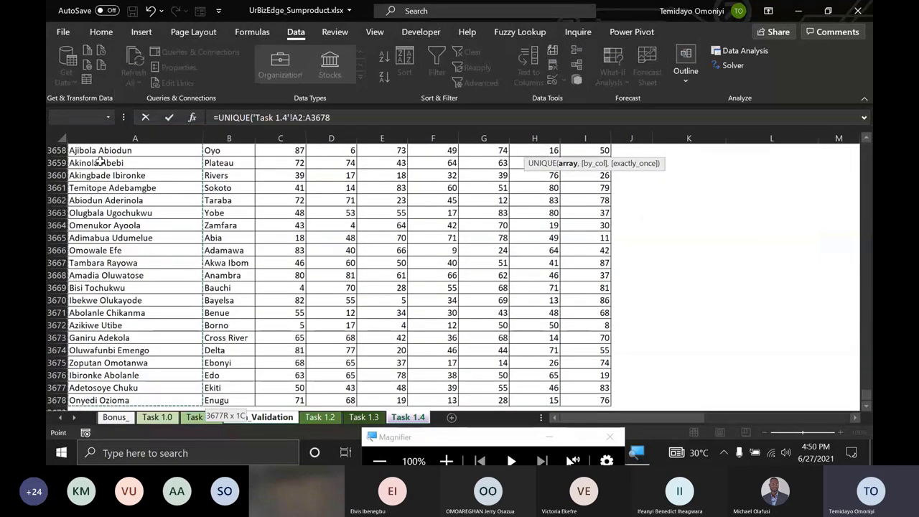
{"action": "type", "text": ")"}
{"action": "key", "text": "Return"}
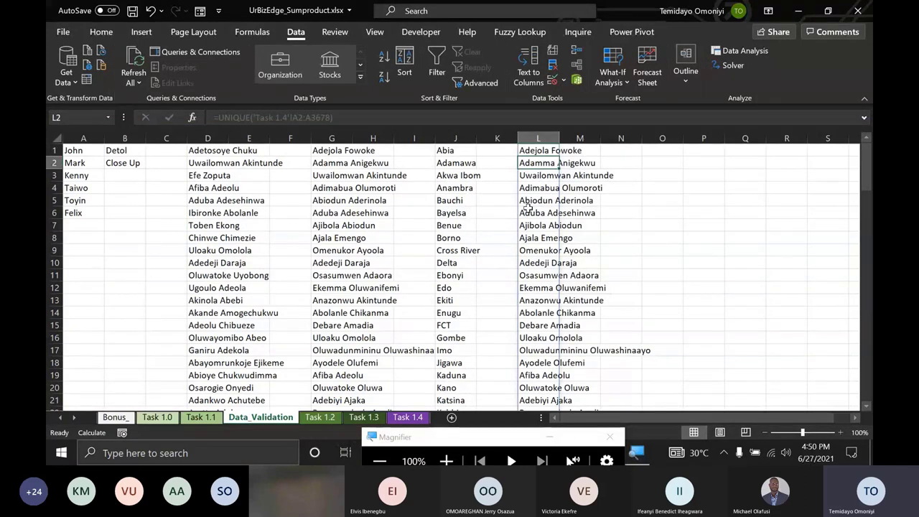
{"action": "left_click", "coordinate": [546, 152]}
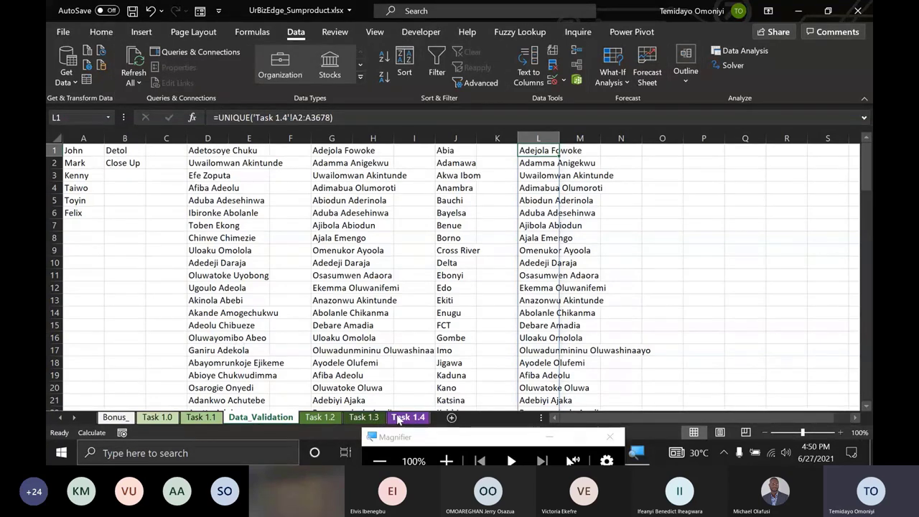
{"action": "left_click", "coordinate": [400, 420]}
- Set the data validation on Sales Officer cell L4 to allow a List
{"action": "left_click", "coordinate": [784, 233]}
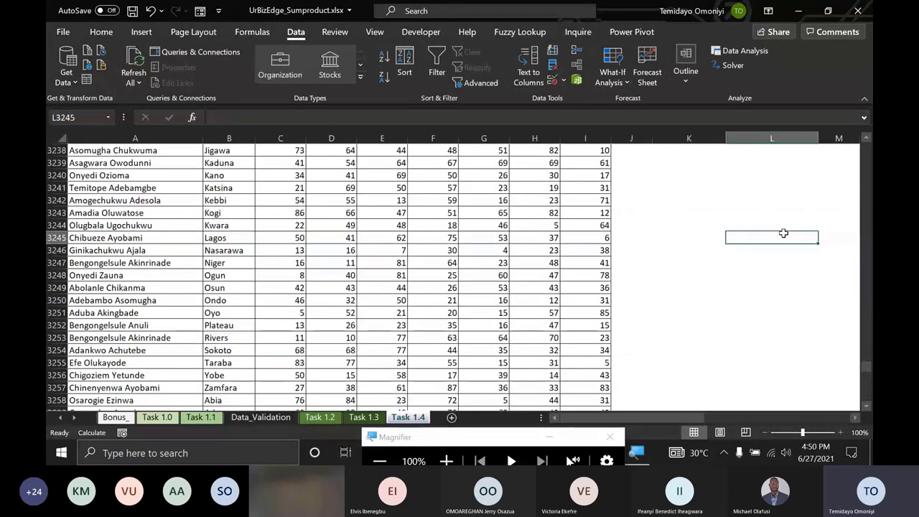
{"action": "key", "text": "ctrl+Up"}
{"action": "key", "text": "Up"}
{"action": "key", "text": "Up"}
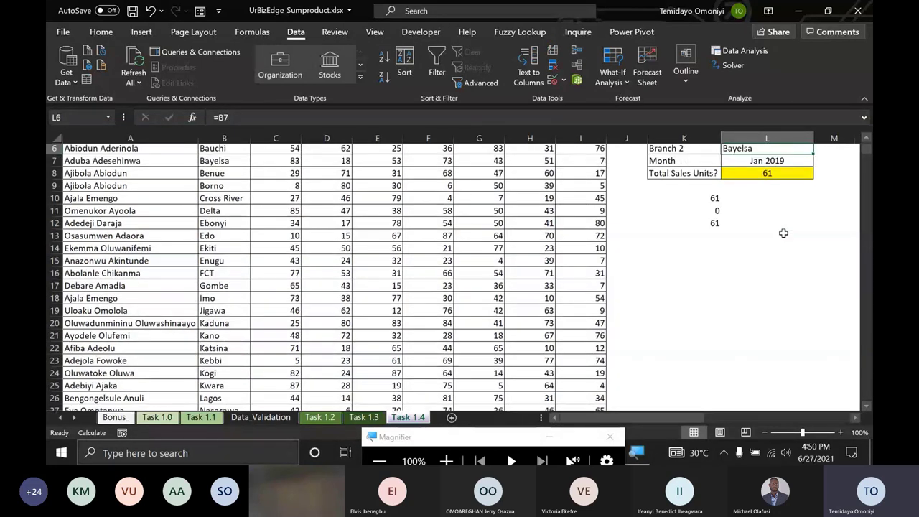
{"action": "key", "text": "Up"}
{"action": "key", "text": "Up"}
{"action": "key", "text": "Up"}
{"action": "key", "text": "Up"}
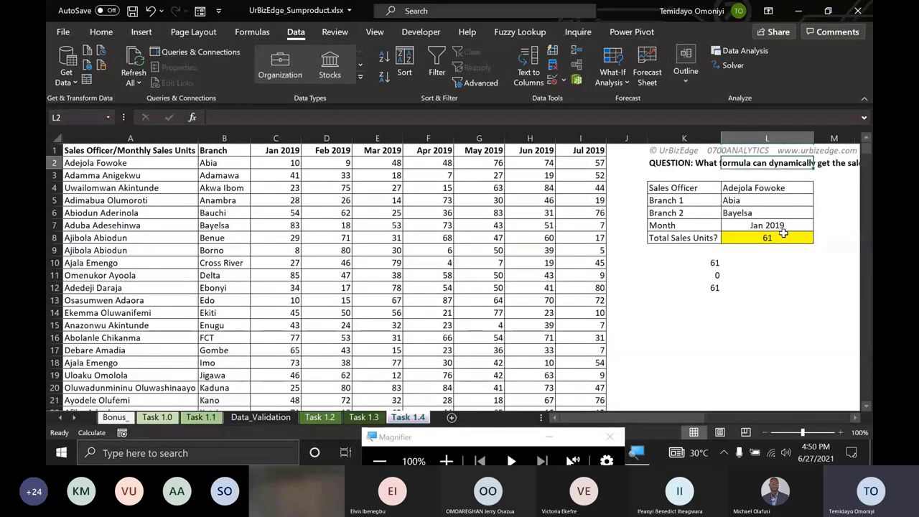
{"action": "key", "text": "Down"}
{"action": "key", "text": "Down"}
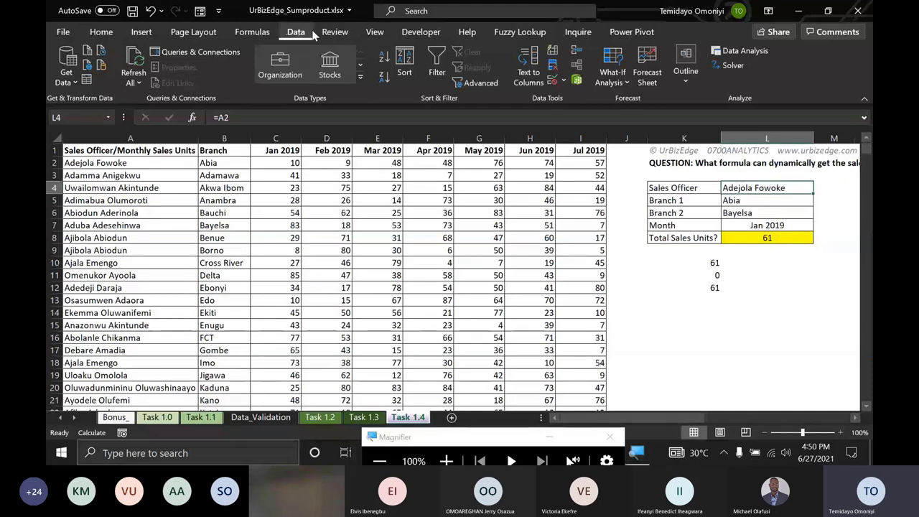
{"action": "left_click", "coordinate": [557, 83]}
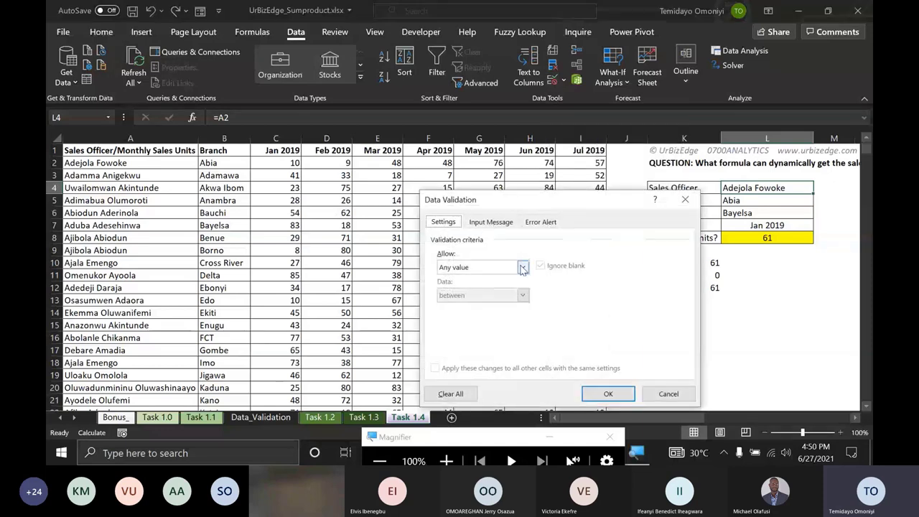
{"action": "left_click", "coordinate": [523, 267]}
{"action": "left_click", "coordinate": [467, 311]}
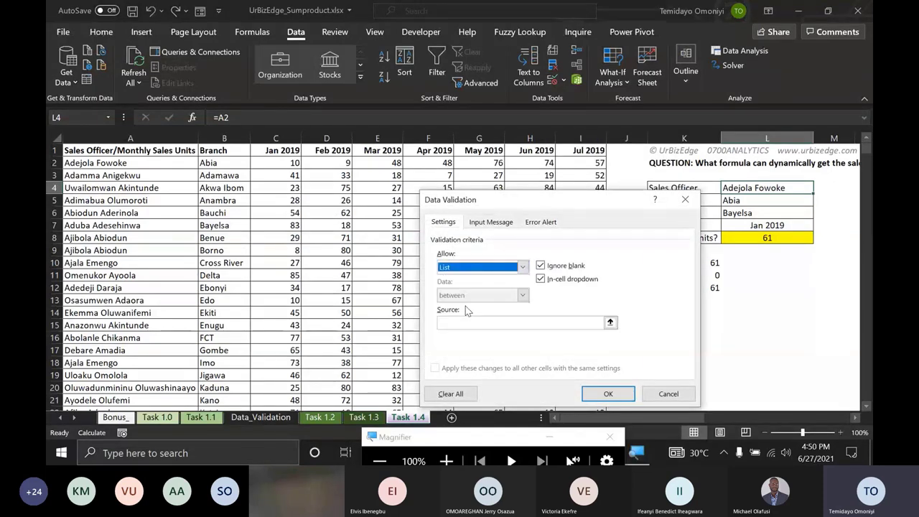
- Source the L4 list from Data_Validation!$L$1:$L$112, confirm, and test the dropdown
{"action": "left_click", "coordinate": [610, 321]}
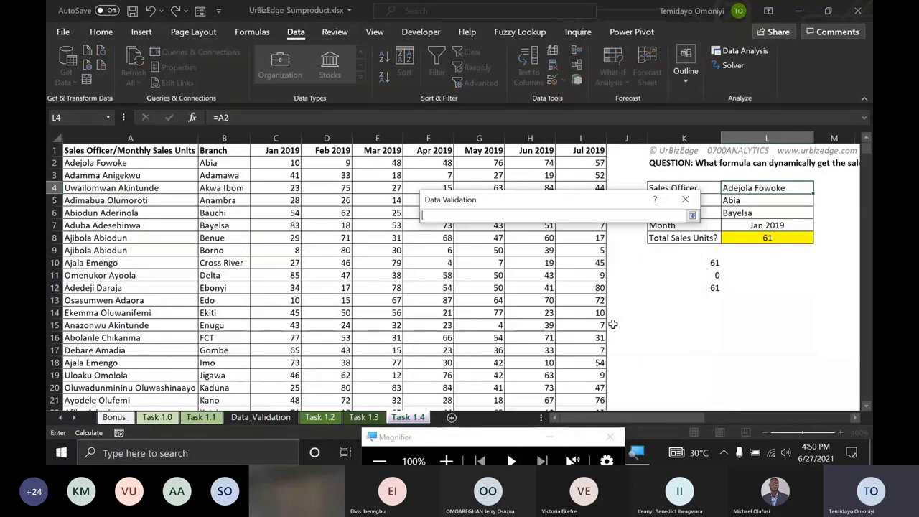
{"action": "left_click", "coordinate": [281, 421]}
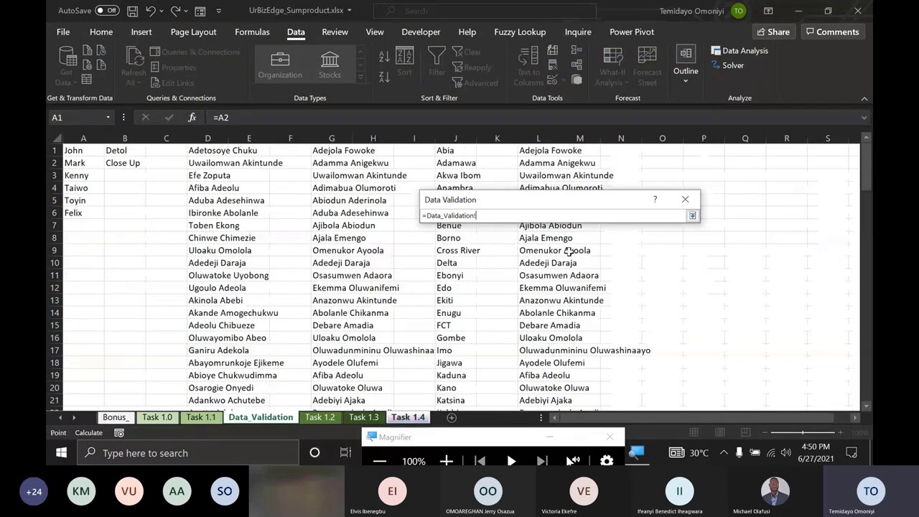
{"action": "left_click", "coordinate": [537, 151]}
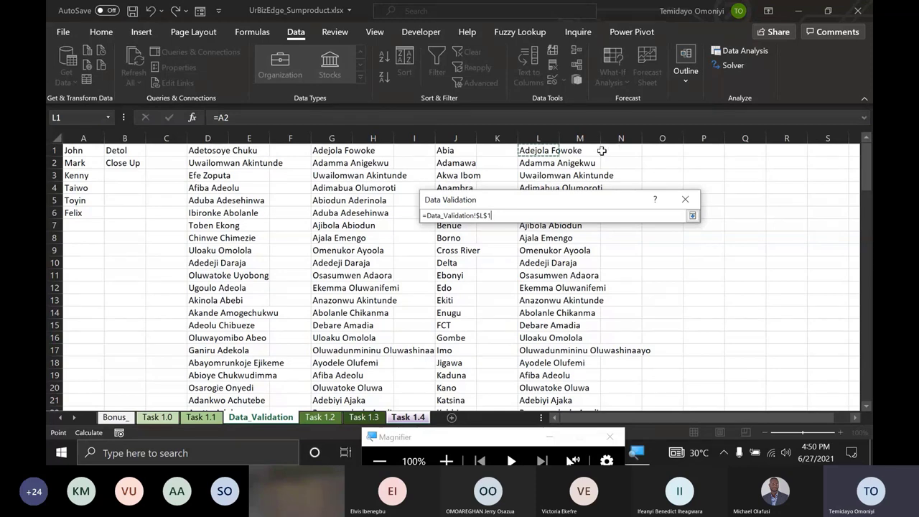
{"action": "key", "text": "ctrl+shift+Down"}
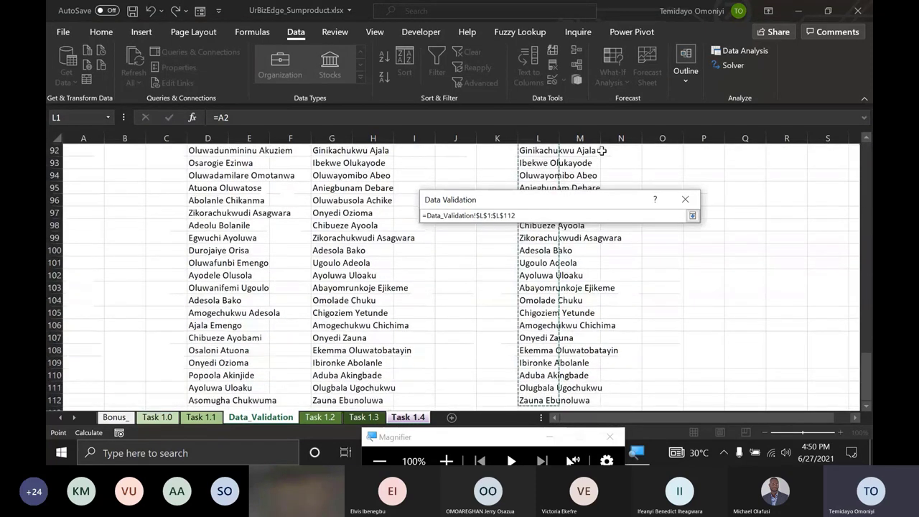
{"action": "left_click", "coordinate": [692, 215]}
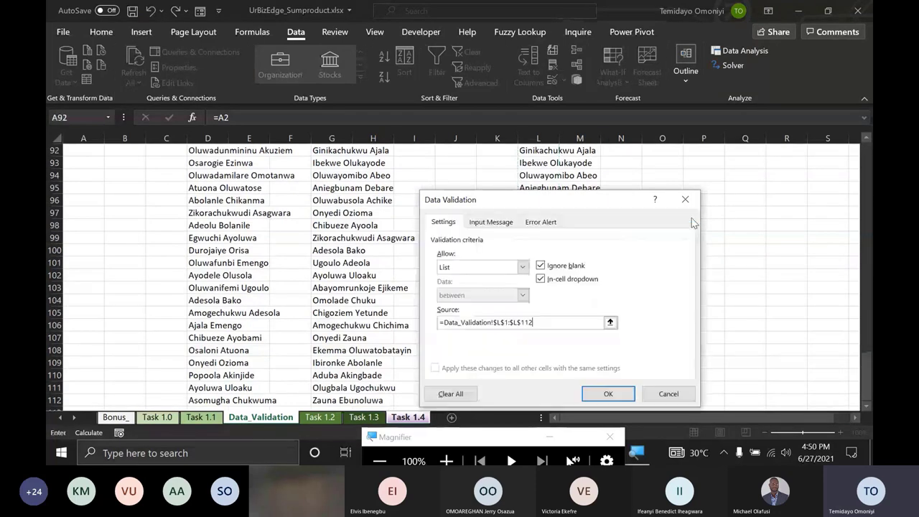
{"action": "left_click", "coordinate": [608, 394]}
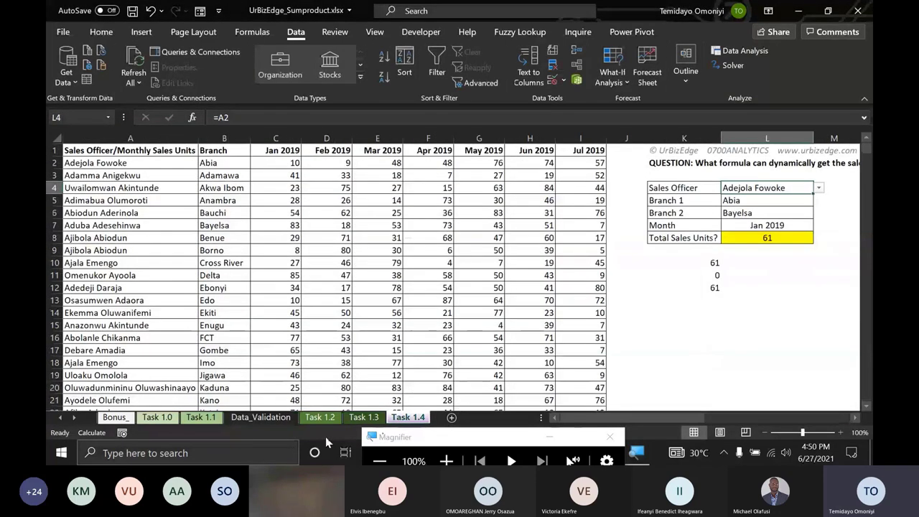
{"action": "left_click", "coordinate": [819, 188]}
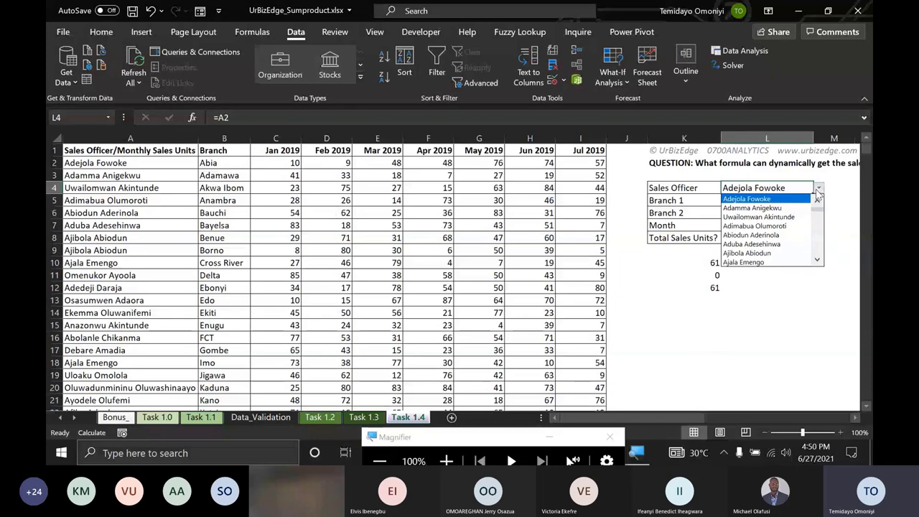
{"action": "left_click", "coordinate": [767, 201]}
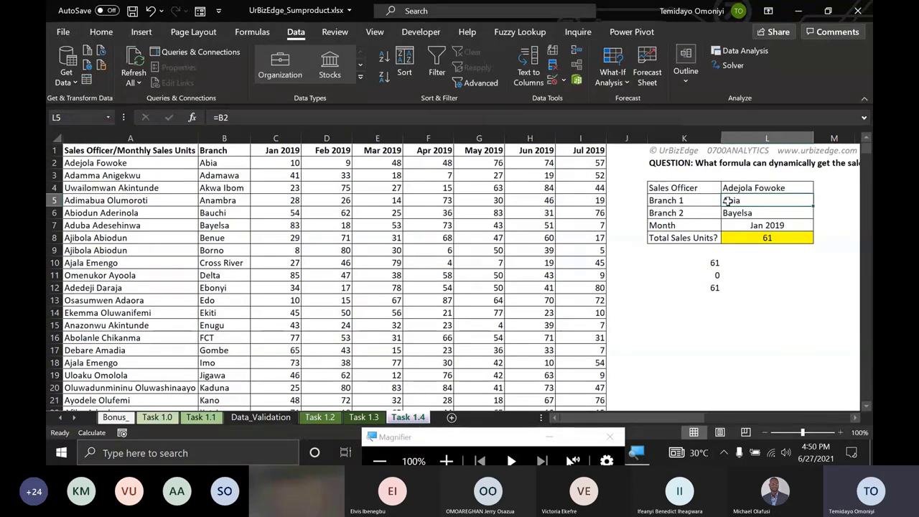
- Give Branch 1 cell L5 a list validation sourced from Data_Validation!$J$1:$J$37
{"action": "left_click", "coordinate": [563, 79]}
{"action": "left_click", "coordinate": [574, 97]}
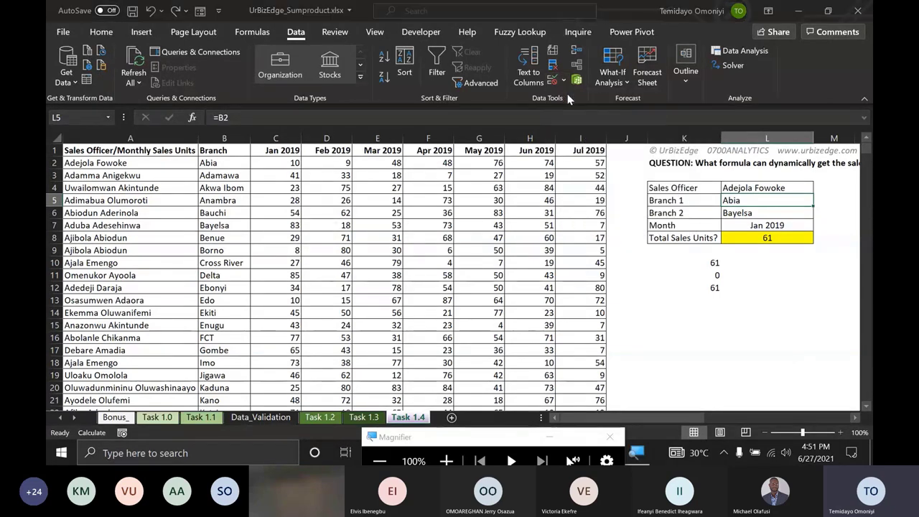
{"action": "left_click", "coordinate": [522, 267]}
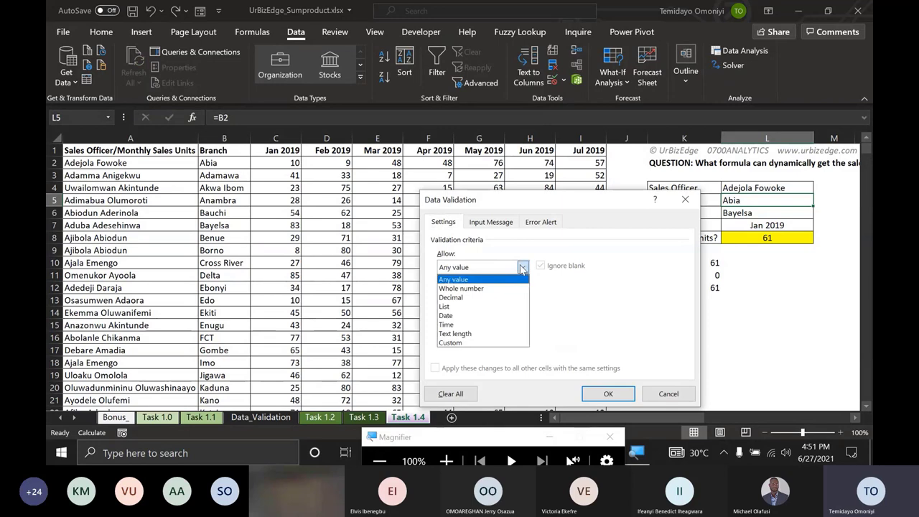
{"action": "left_click", "coordinate": [459, 306]}
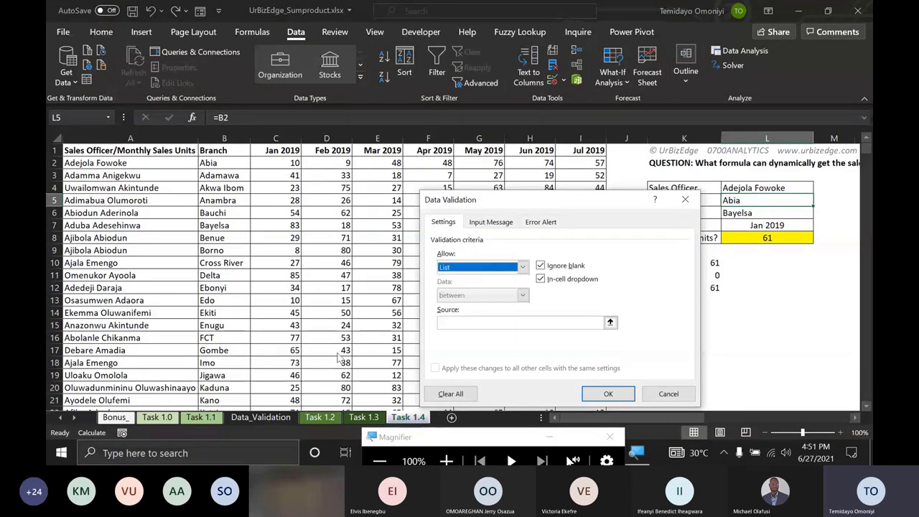
{"action": "left_click", "coordinate": [610, 322]}
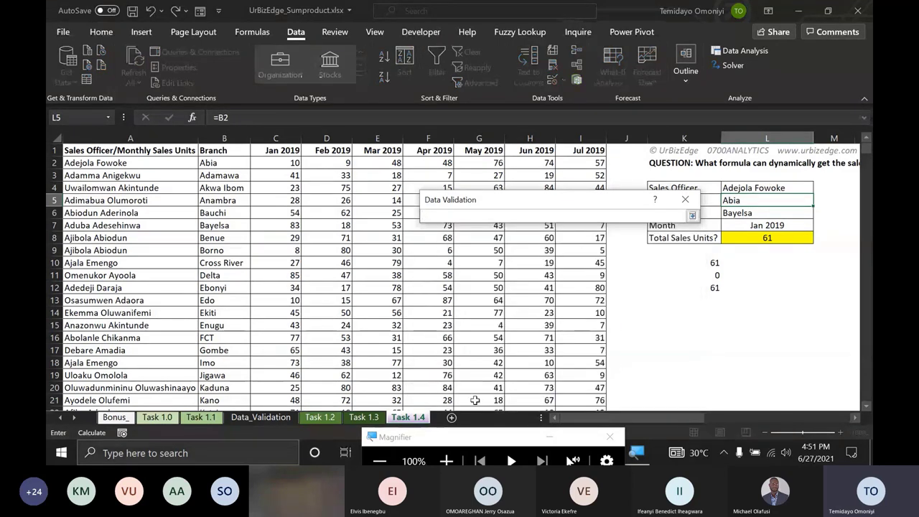
{"action": "left_click", "coordinate": [272, 418]}
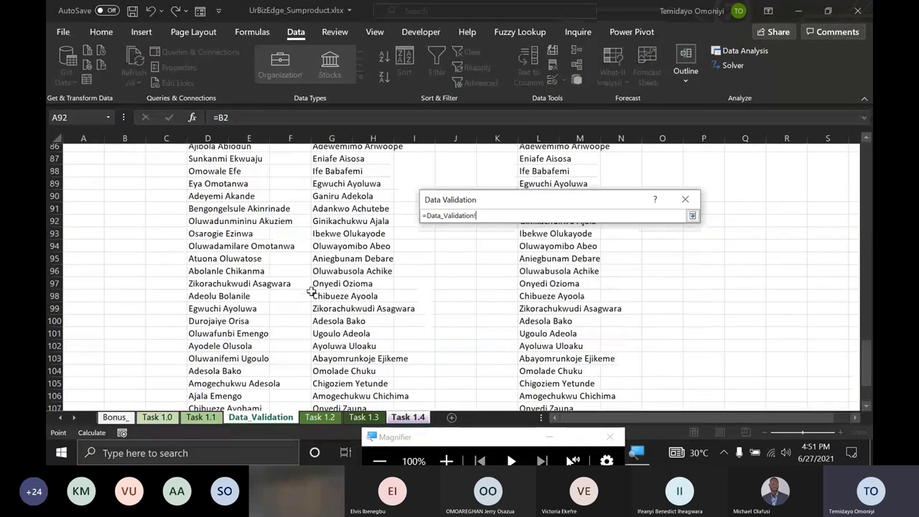
{"action": "scroll", "coordinate": [479, 281], "scroll_direction": "up", "scroll_amount": 20}
{"action": "left_click", "coordinate": [446, 150]}
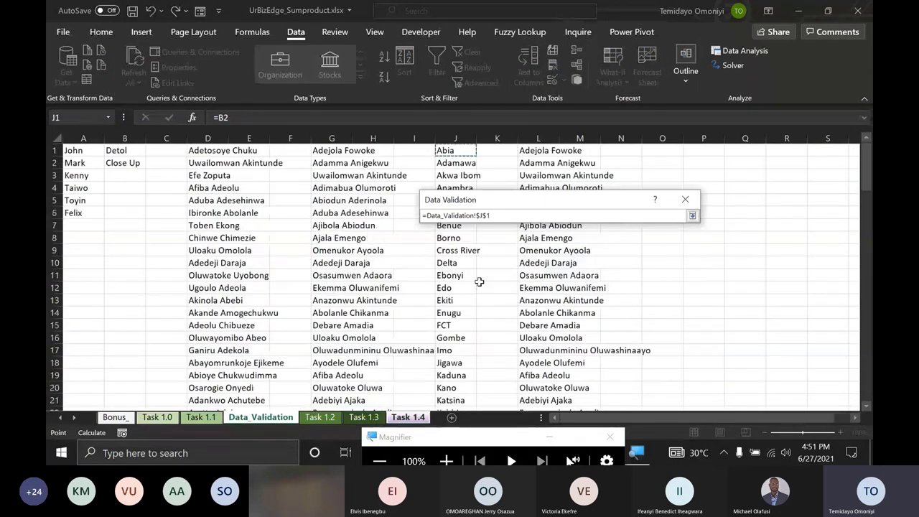
{"action": "key", "text": "ctrl+shift+Down"}
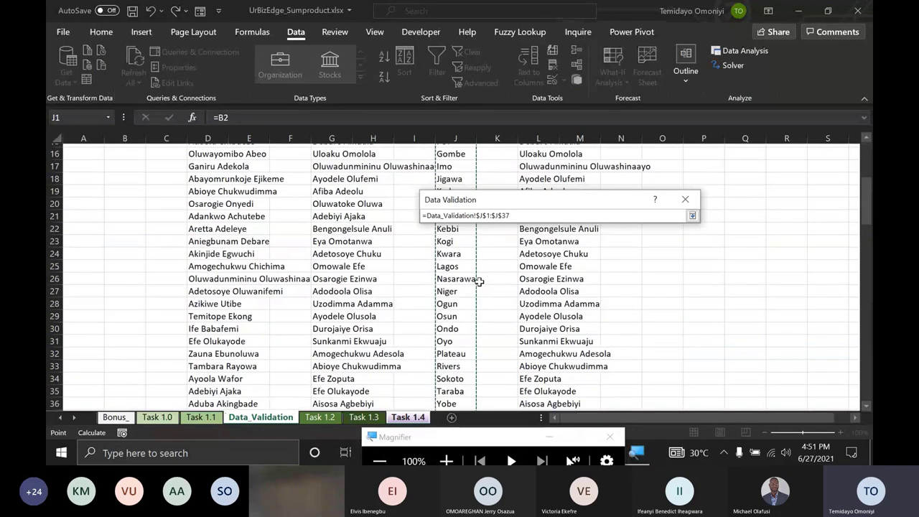
{"action": "left_click", "coordinate": [692, 216]}
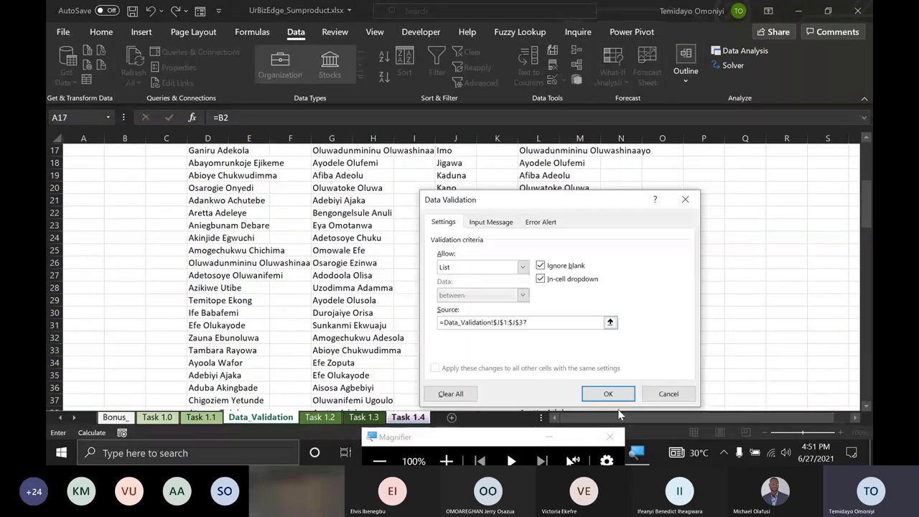
{"action": "left_click", "coordinate": [618, 396]}
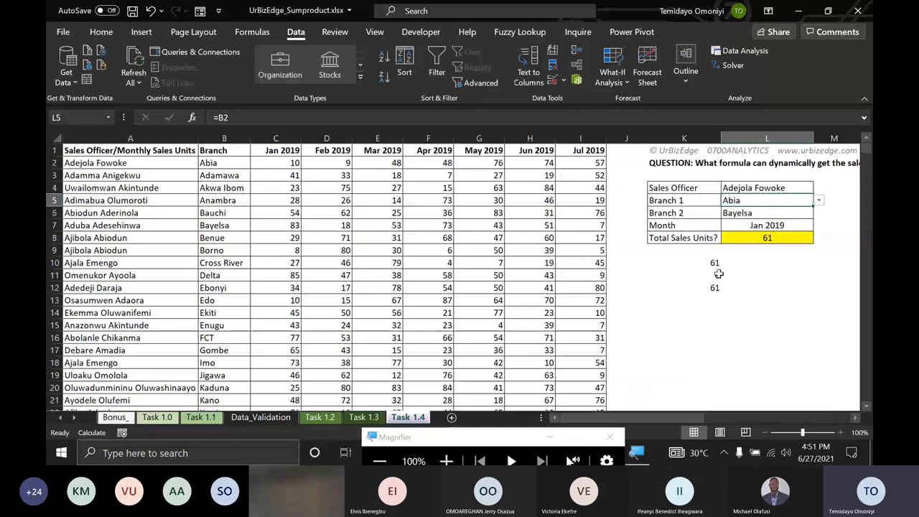
- Set the data validation on Branch 2 cell L6 to allow a List
{"action": "left_click", "coordinate": [776, 213]}
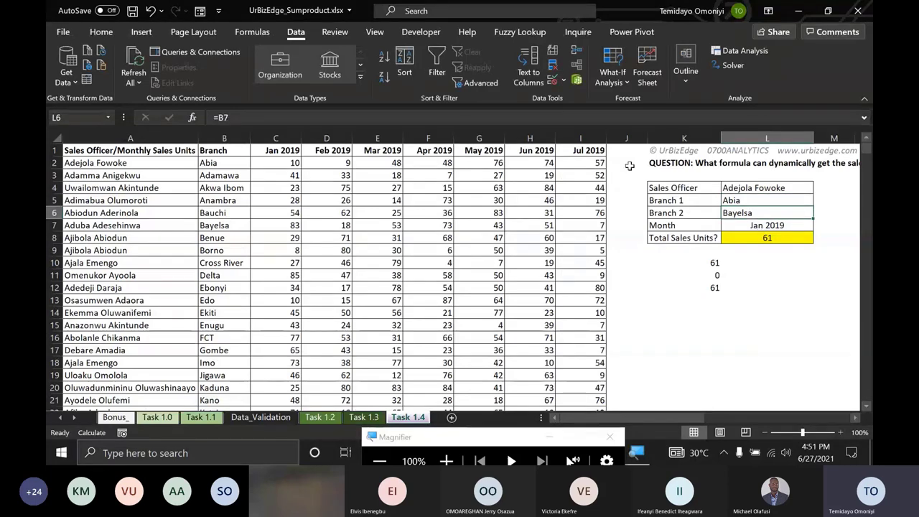
{"action": "left_click", "coordinate": [561, 81]}
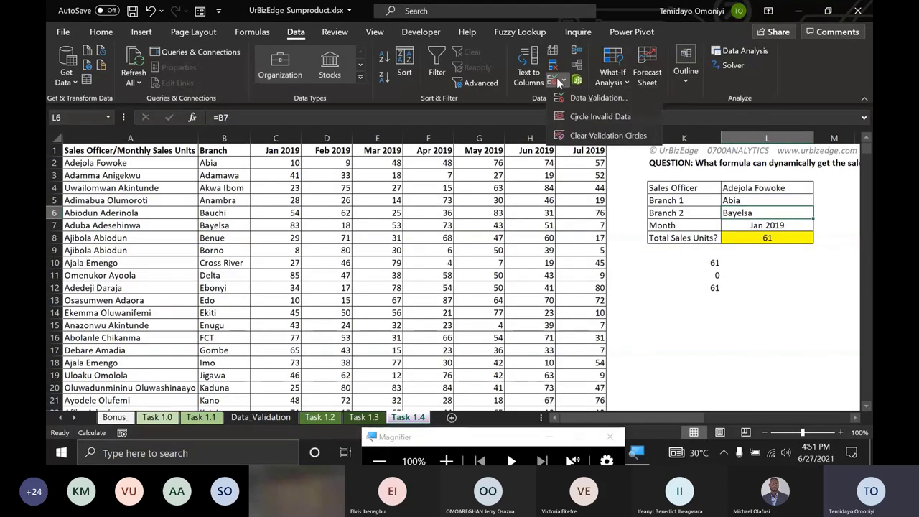
{"action": "left_click", "coordinate": [552, 81]}
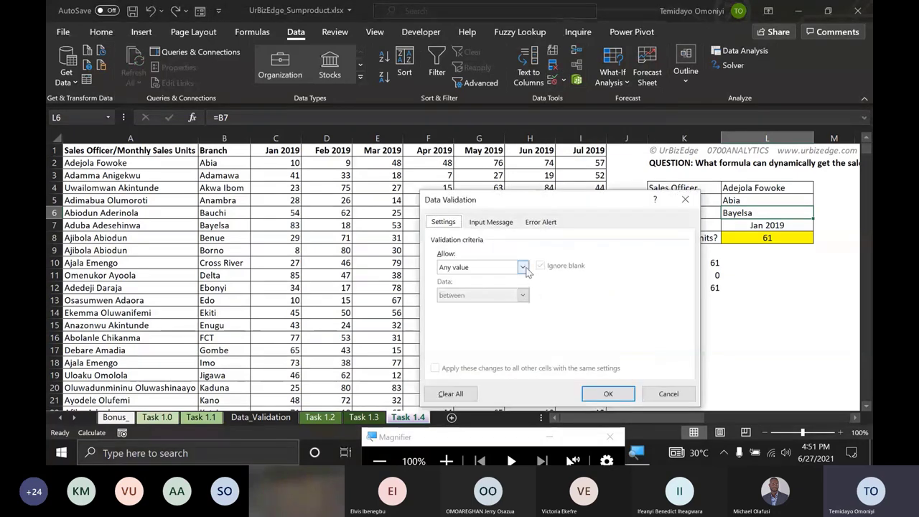
{"action": "left_click", "coordinate": [523, 267]}
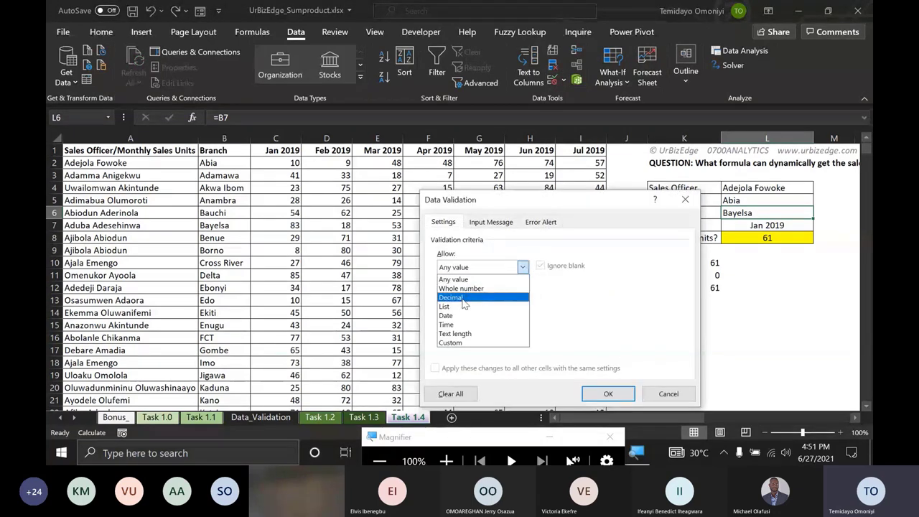
{"action": "left_click", "coordinate": [459, 306]}
{"action": "left_click", "coordinate": [610, 323]}
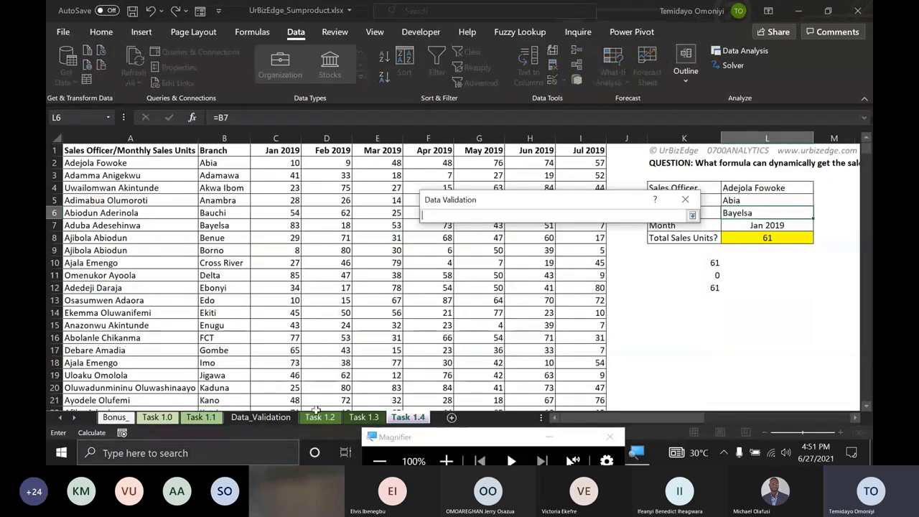
- Source the L6 list from Data_Validation!$J$1:$J$37, confirm, and check the dropdown
{"action": "left_click", "coordinate": [260, 417]}
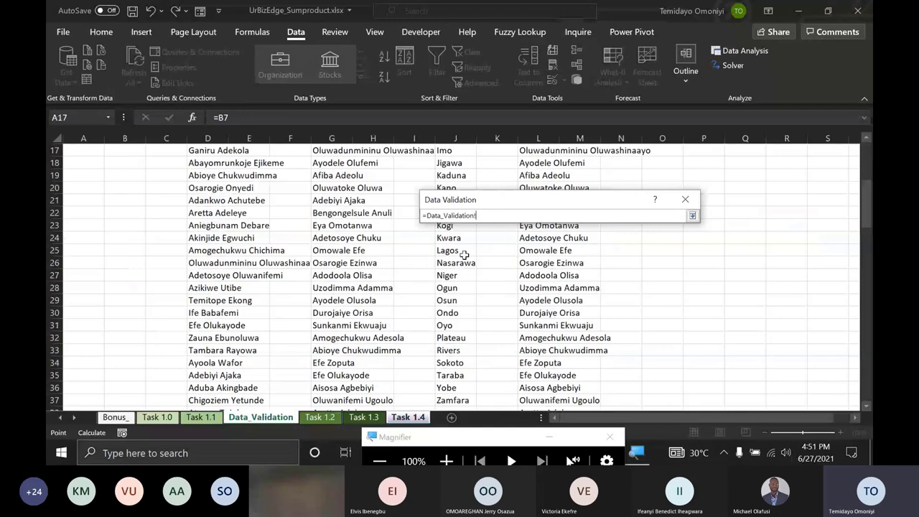
{"action": "scroll", "coordinate": [453, 201], "scroll_direction": "up", "scroll_amount": 5}
{"action": "left_click", "coordinate": [443, 150]}
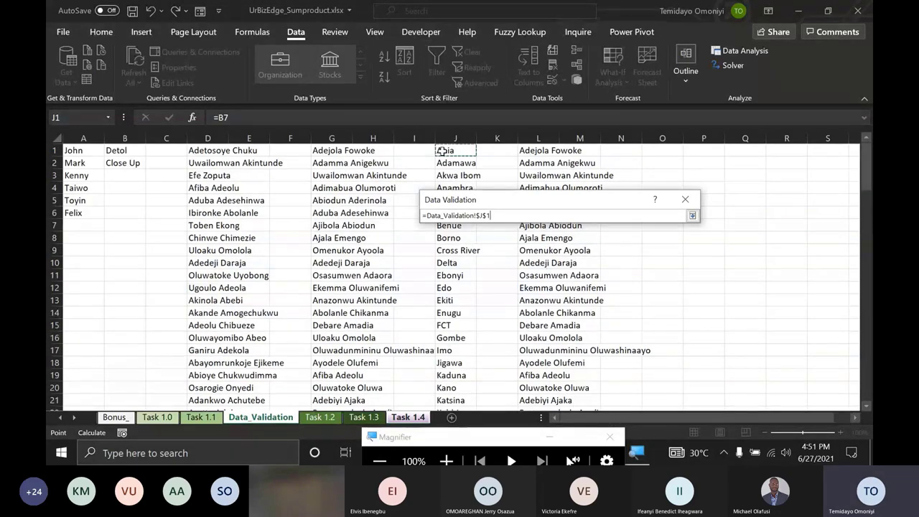
{"action": "key", "text": "ctrl+shift+Down"}
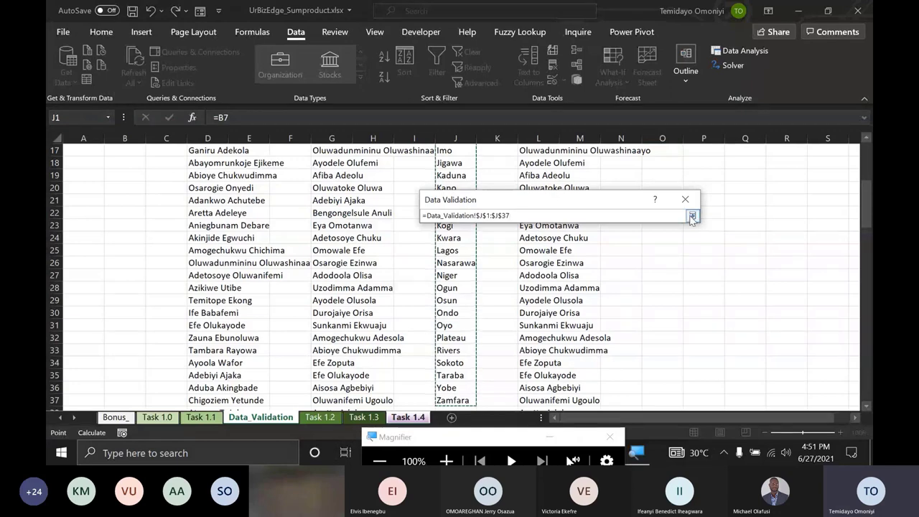
{"action": "left_click", "coordinate": [692, 215]}
{"action": "left_click", "coordinate": [602, 395]}
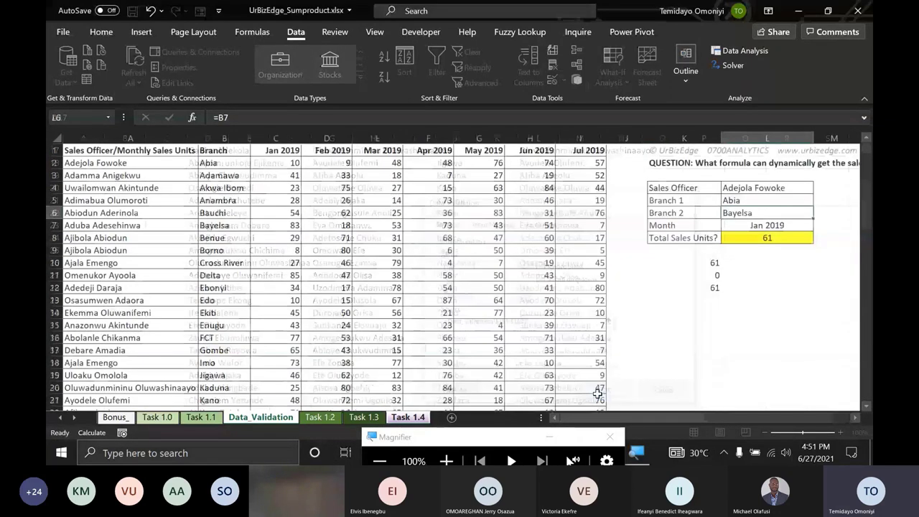
{"action": "left_click", "coordinate": [819, 215]}
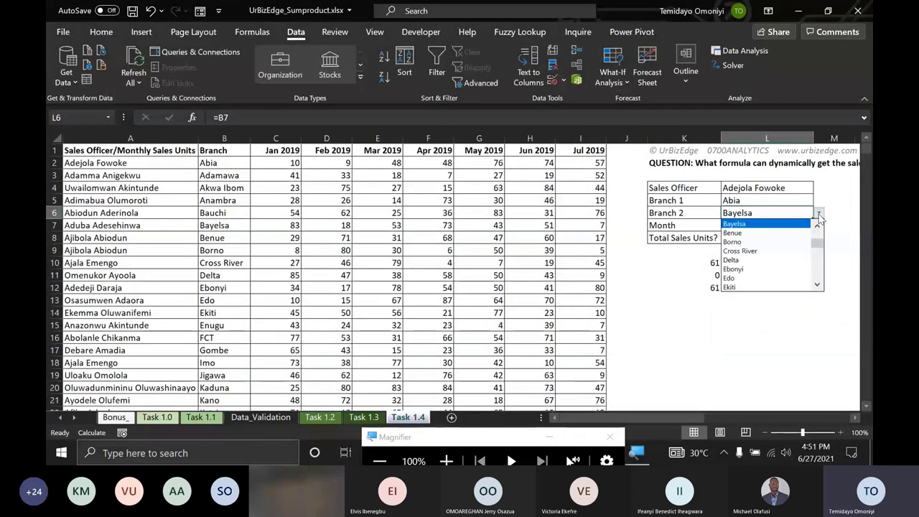
{"action": "key", "text": "Return"}
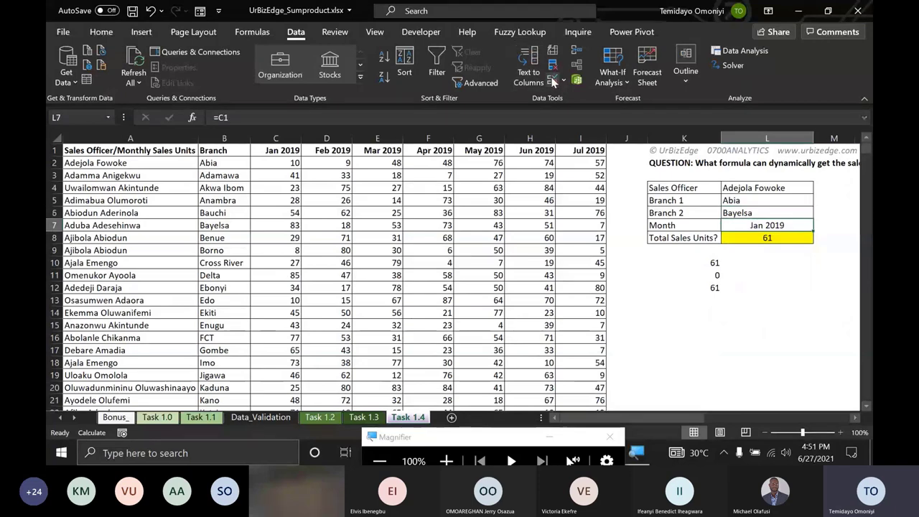
- Give Month cell L7 a List validation sourced from the month headers $C$1:$I$1
{"action": "left_click", "coordinate": [553, 81]}
{"action": "left_click", "coordinate": [503, 266]}
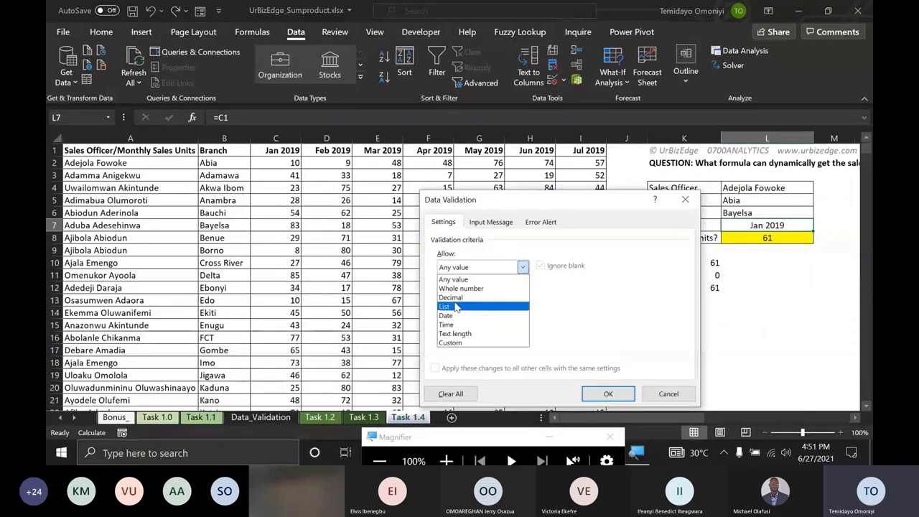
{"action": "left_click", "coordinate": [457, 306]}
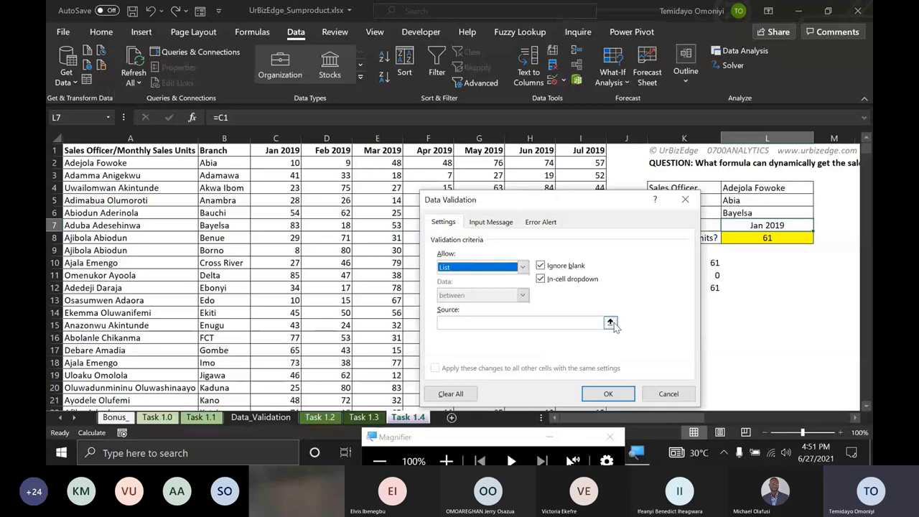
{"action": "left_click", "coordinate": [612, 324]}
{"action": "left_click_drag", "start_coordinate": [275, 150], "coordinate": [589, 151]}
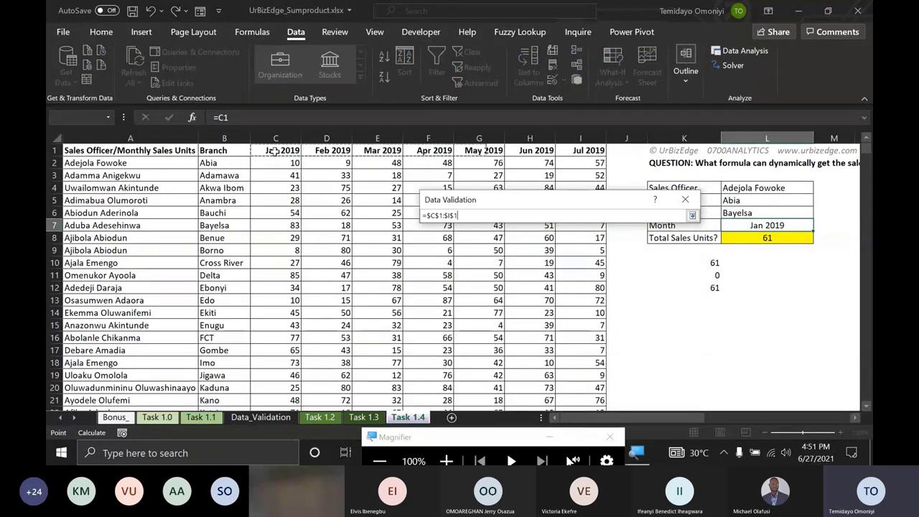
{"action": "left_click", "coordinate": [692, 217]}
- Confirm the month list and pick a sales officer from the L4 dropdown
{"action": "left_click", "coordinate": [609, 396]}
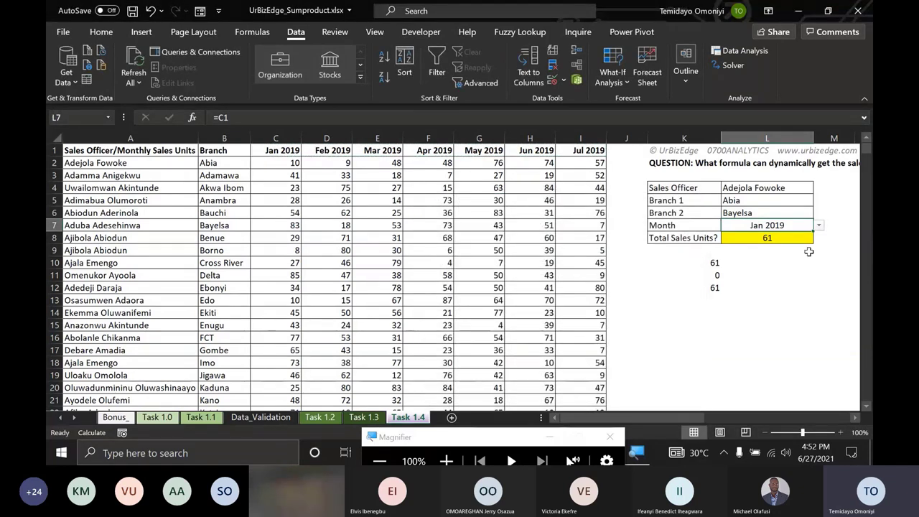
{"action": "left_click", "coordinate": [767, 187]}
{"action": "left_click", "coordinate": [819, 187]}
{"action": "left_click", "coordinate": [747, 205]}
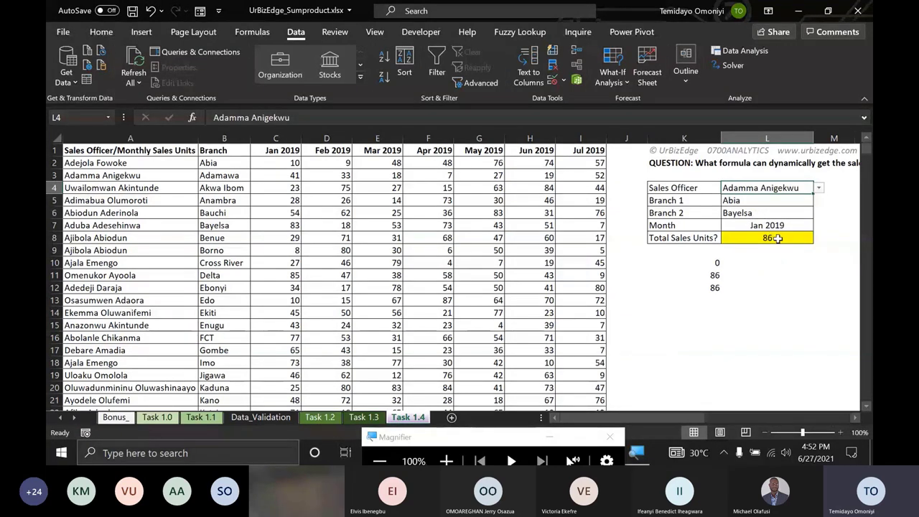
- Fill the check total cell K12 yellow
{"action": "left_click", "coordinate": [715, 287]}
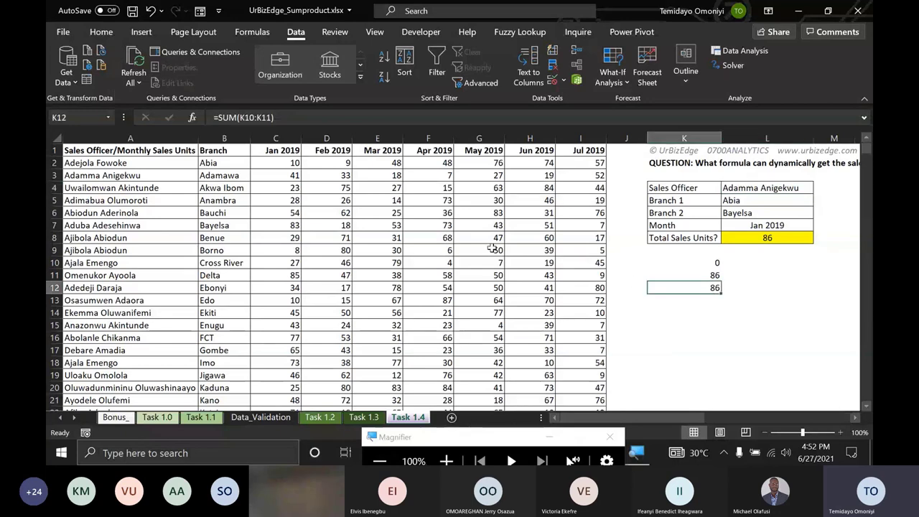
{"action": "left_click", "coordinate": [100, 31]}
{"action": "left_click", "coordinate": [202, 77]}
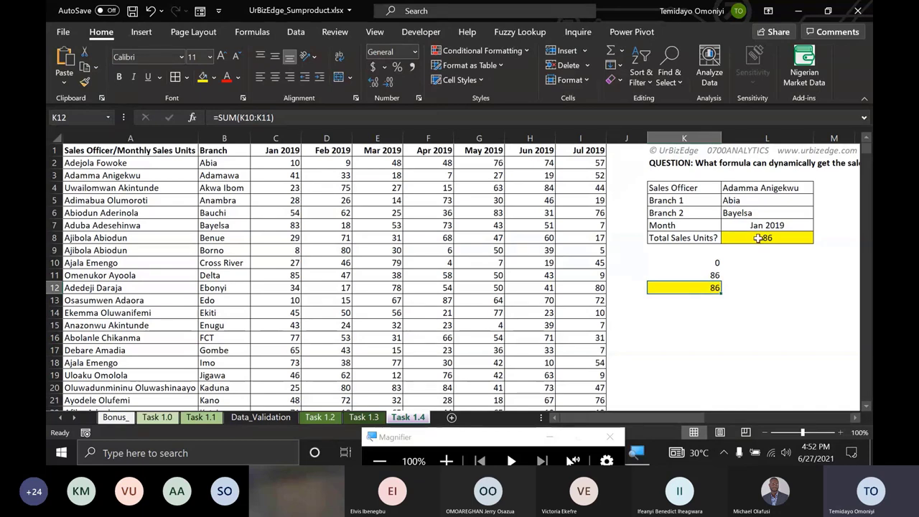
- Choose Bauchi and Cross River as branches and Mar 2019 as month, giving 57
{"action": "left_click", "coordinate": [798, 203]}
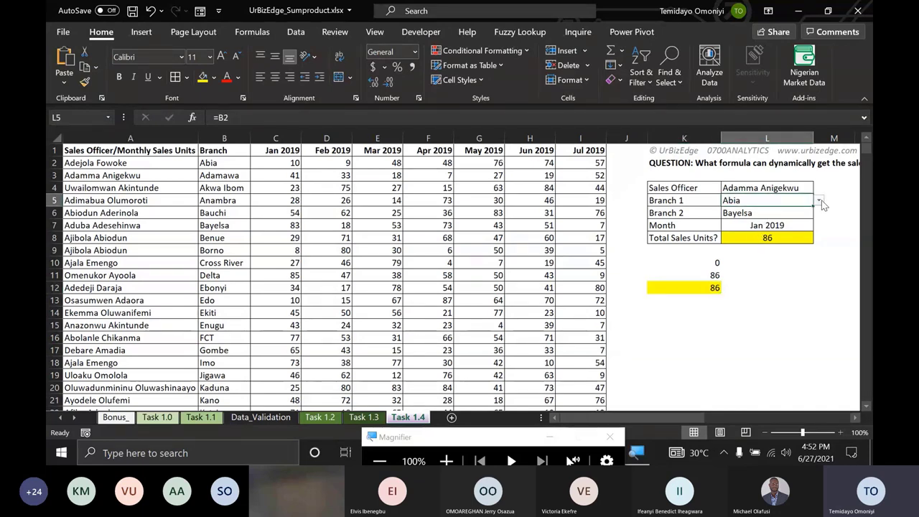
{"action": "left_click", "coordinate": [819, 201]}
{"action": "left_click", "coordinate": [772, 223]}
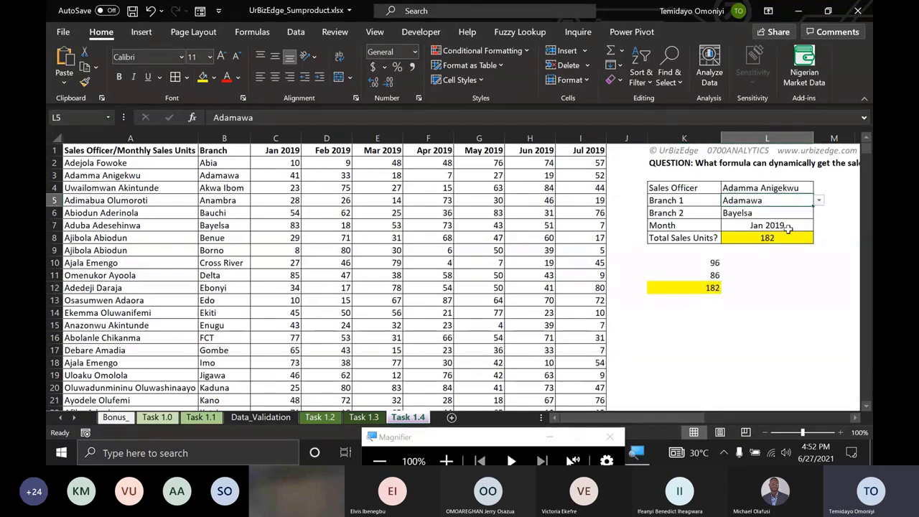
{"action": "left_click", "coordinate": [786, 228]}
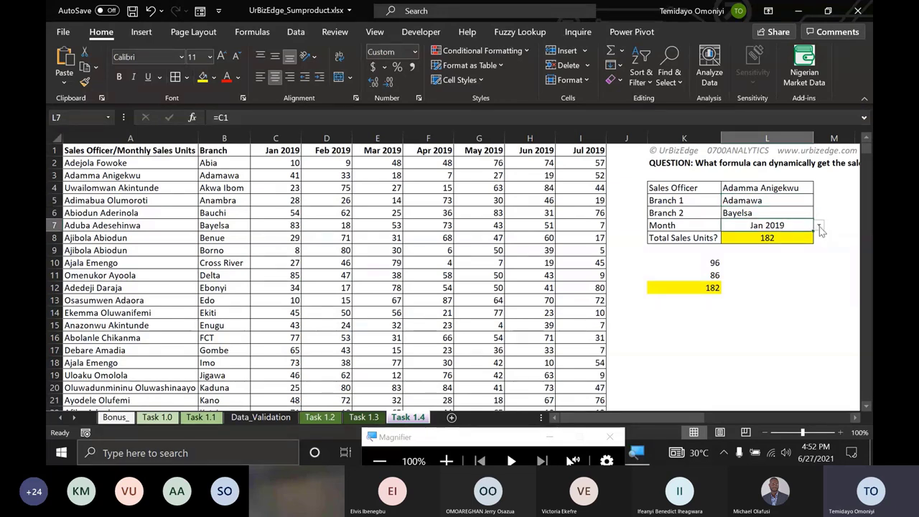
{"action": "left_click", "coordinate": [819, 225]}
{"action": "left_click", "coordinate": [754, 256]}
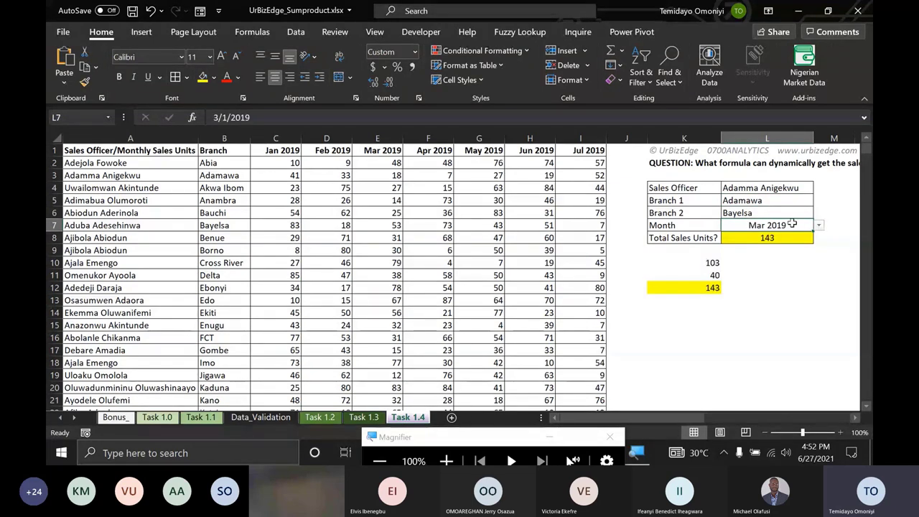
{"action": "key", "text": "Up"}
{"action": "left_click", "coordinate": [819, 213]}
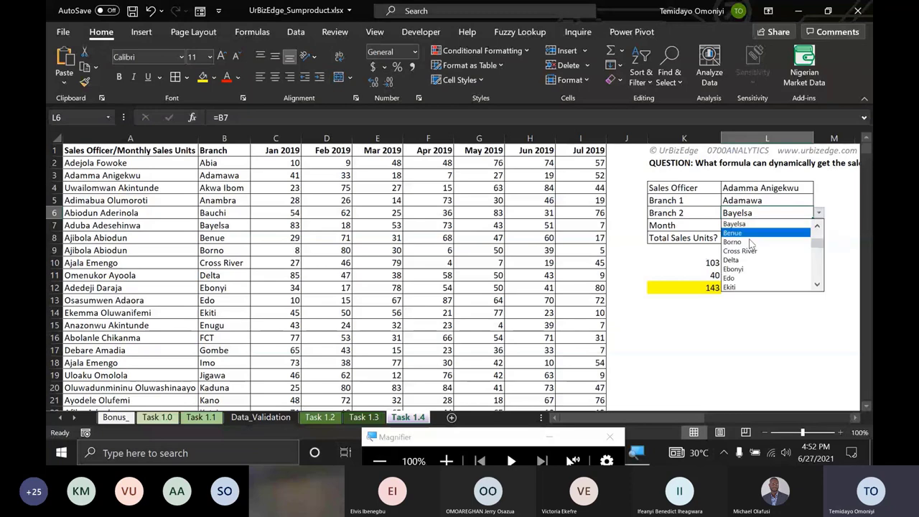
{"action": "left_click", "coordinate": [754, 253]}
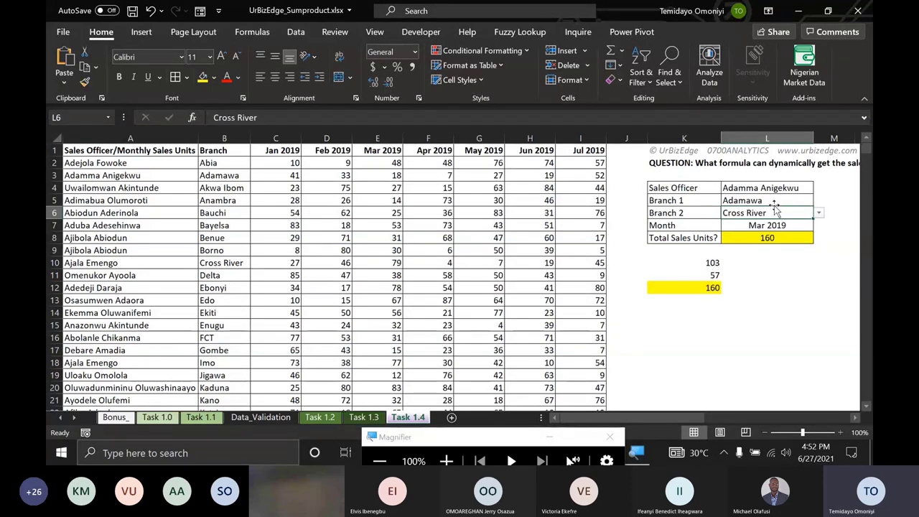
{"action": "key", "text": "Up"}
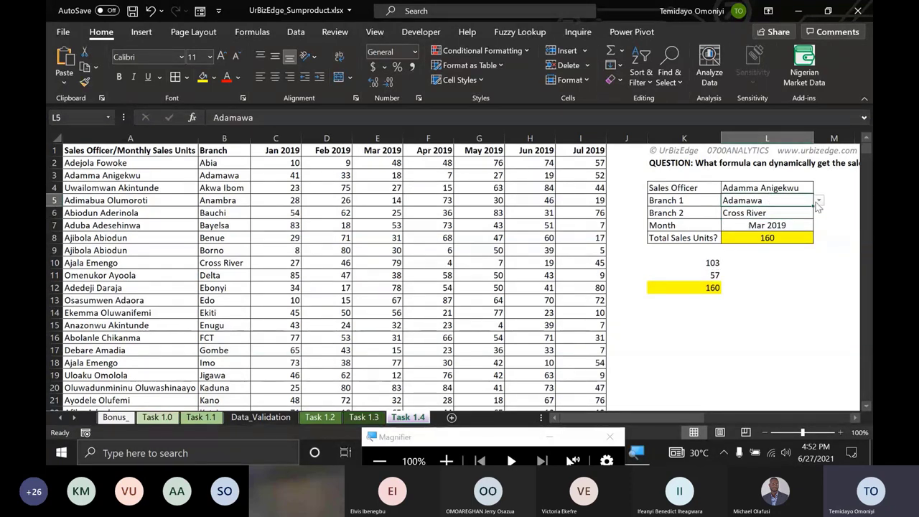
{"action": "left_click", "coordinate": [818, 201]}
{"action": "left_click", "coordinate": [734, 238]}
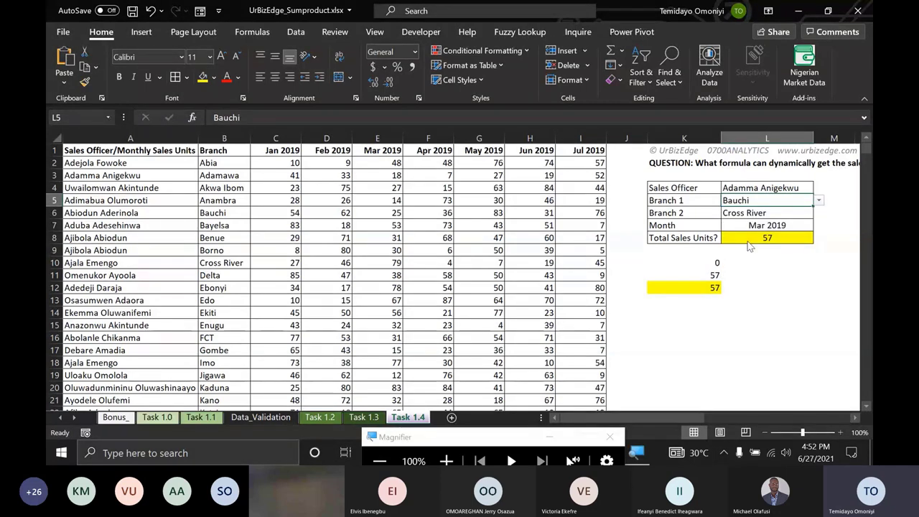
{"action": "key", "text": "alt+Tab"}
{"action": "key", "text": "alt+Tab"}
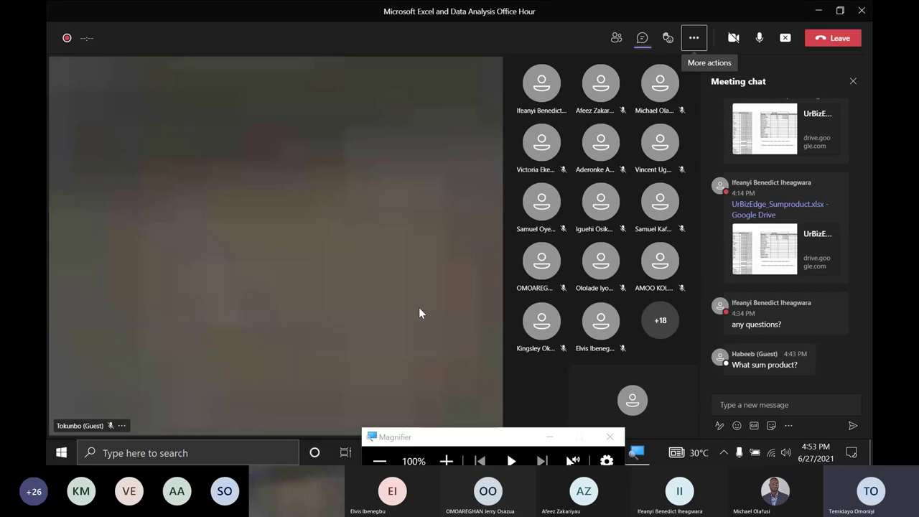
{"action": "key", "text": "alt+Tab"}
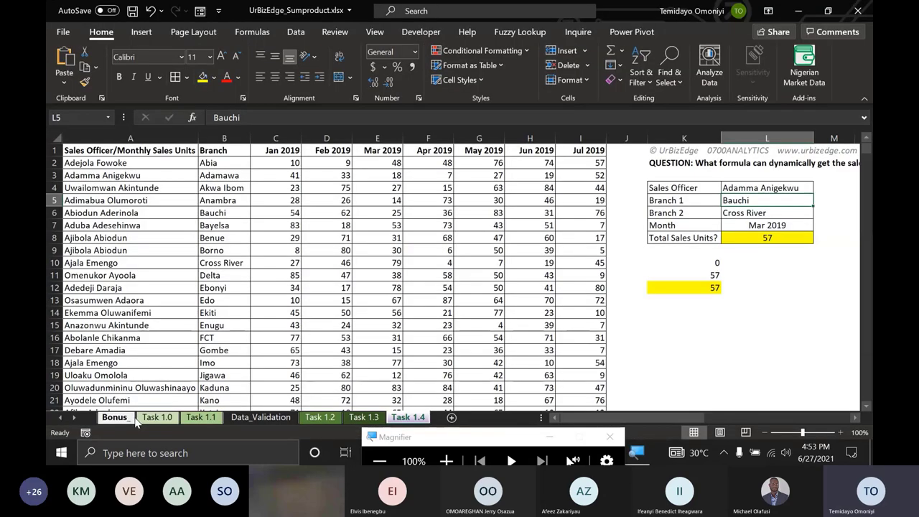
- Look through the Bonus_, Task 1.0 and Task 1.1 sheets
{"action": "left_click", "coordinate": [112, 418]}
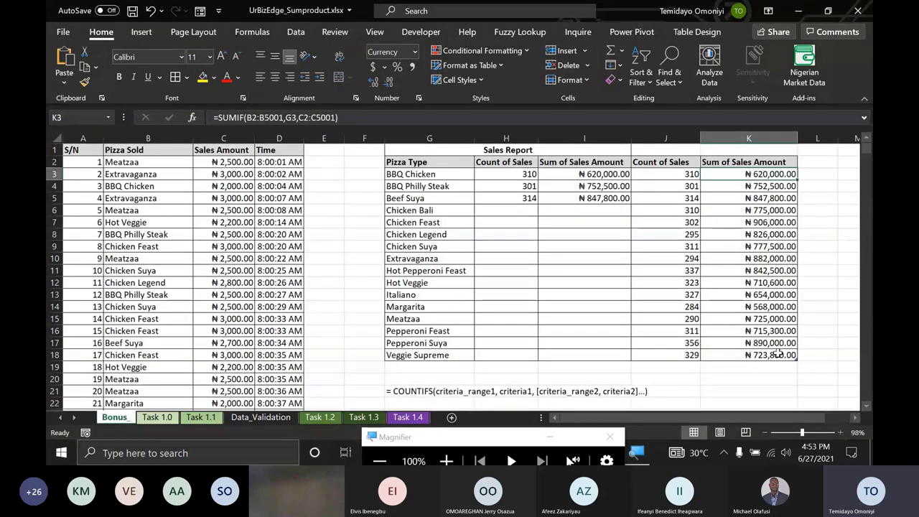
{"action": "scroll", "coordinate": [460, 273], "scroll_direction": "down", "scroll_amount": 10}
{"action": "left_click", "coordinate": [156, 420]}
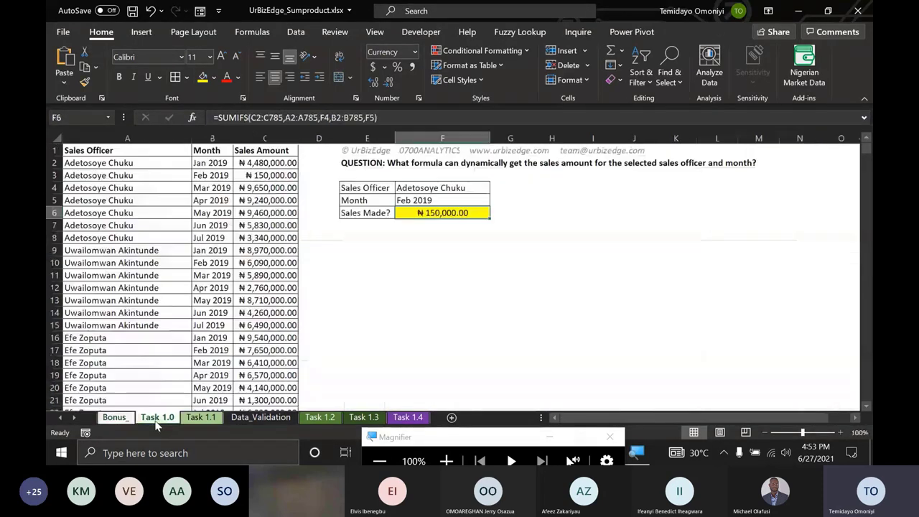
{"action": "left_click", "coordinate": [201, 418]}
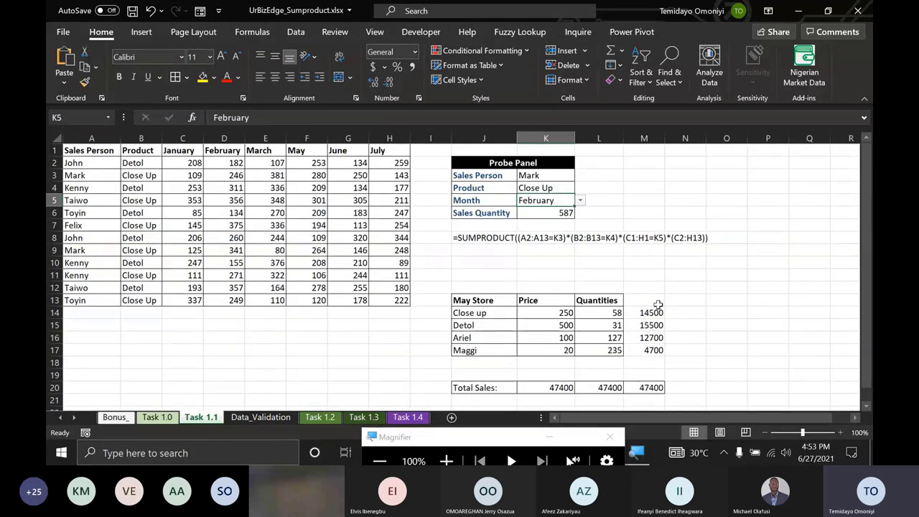
- Enter 'BODMAS' in cell O14 on the Task 1.1 sheet
{"action": "left_click", "coordinate": [714, 312]}
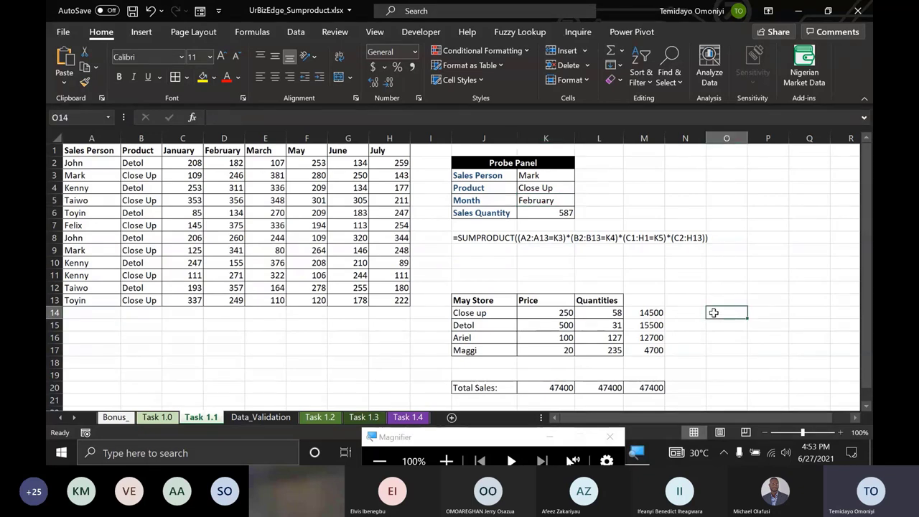
{"action": "type", "text": "BODN"}
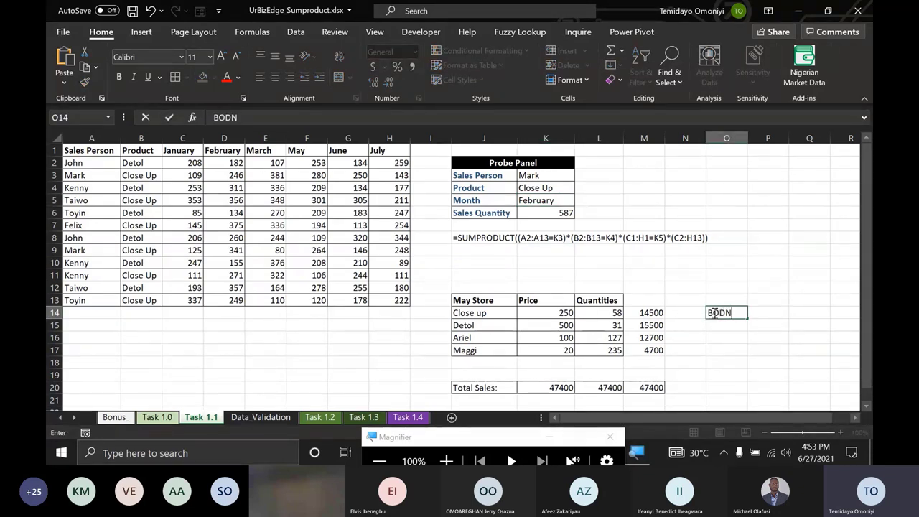
{"action": "key", "text": "BackSpace"}
{"action": "type", "text": "MAS"}
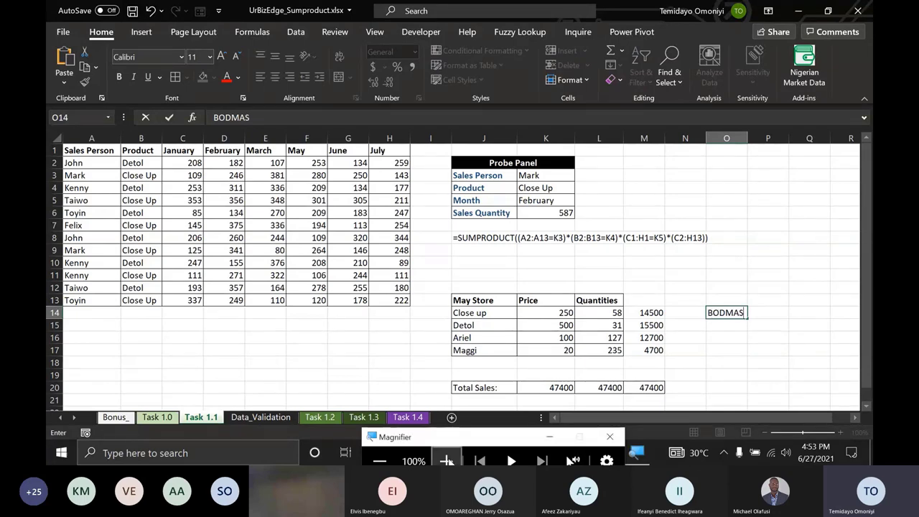
- Magnify the May Store table, select the BODMAS cell, then return the screen to 100%
{"action": "left_click", "coordinate": [446, 461]}
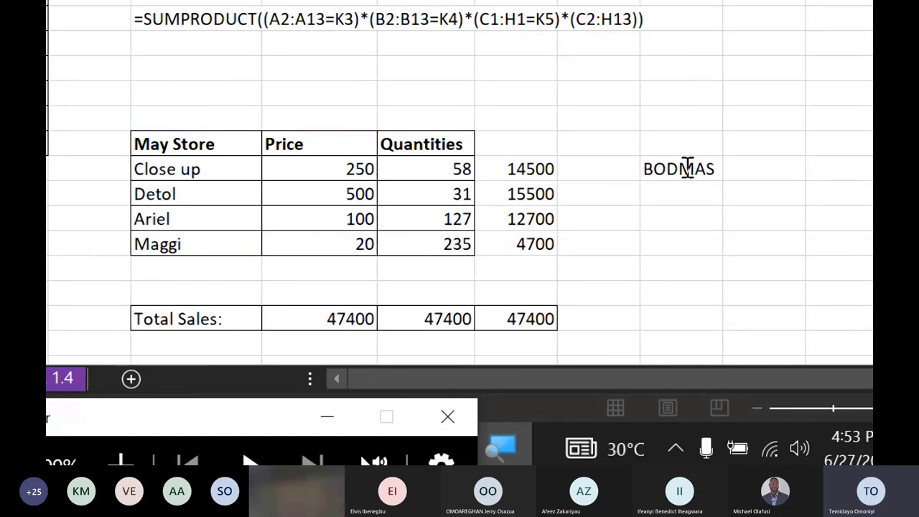
{"action": "left_click", "coordinate": [706, 169]}
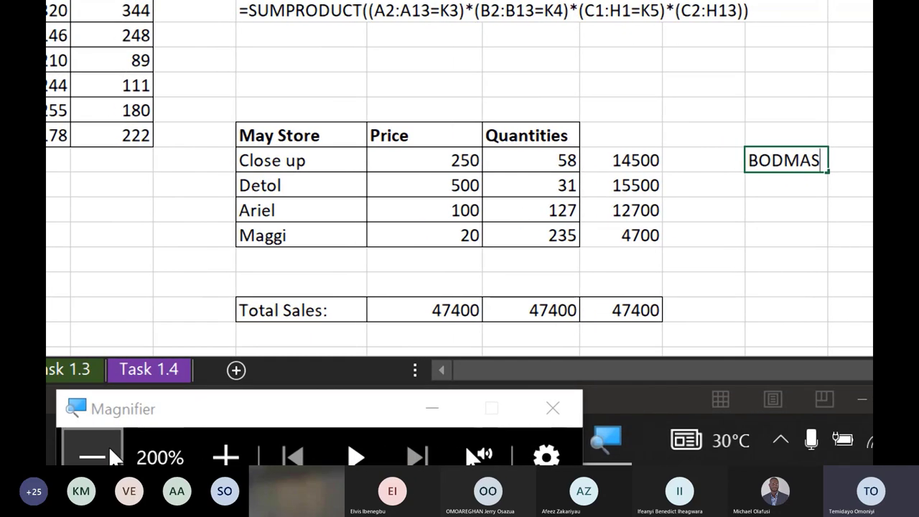
{"action": "left_click", "coordinate": [109, 447]}
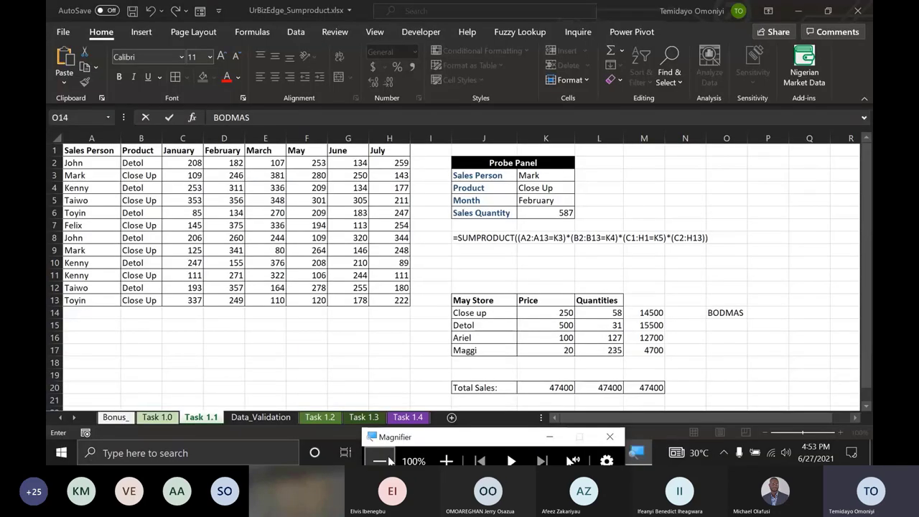
{"action": "key", "text": "alt+Tab"}
{"action": "key", "text": "alt+Tab"}
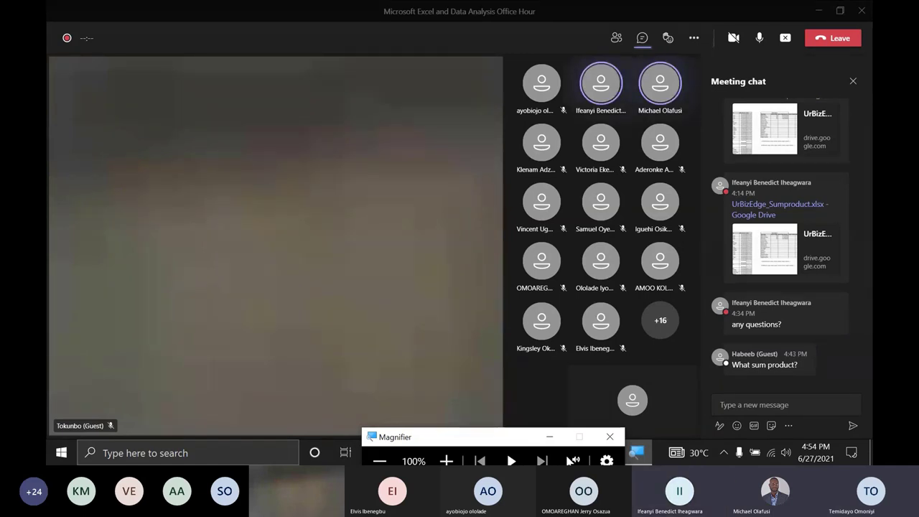
- Switch from Excel to the Teams meeting window with its 'What sum product?' chat
{"action": "key", "text": "alt+Tab"}
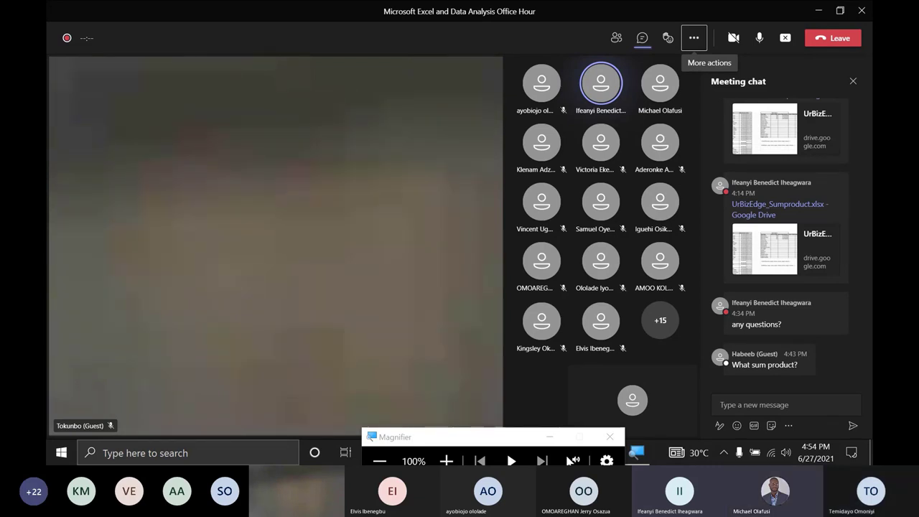
- Stop sharing the screen in the Teams meeting
{"action": "left_click", "coordinate": [786, 46]}
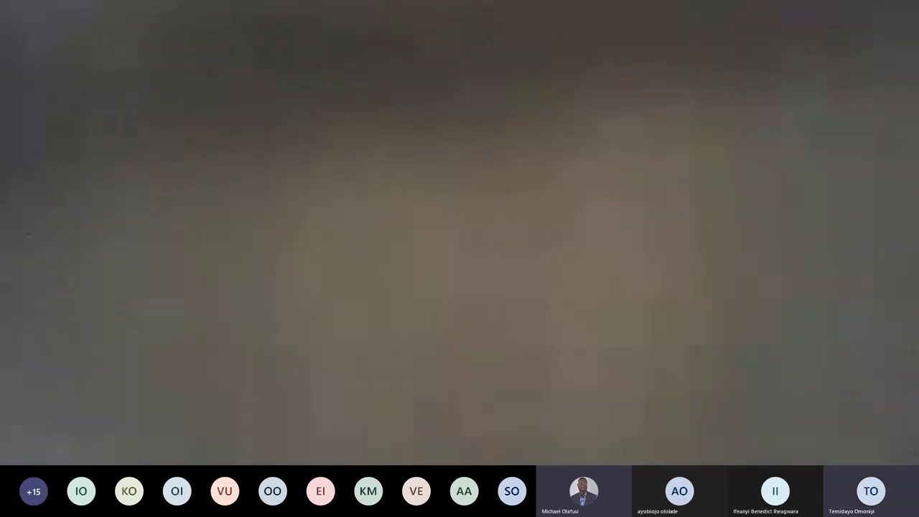
- Un-maximise the Chrome window showing the UrBizEdge blog, then make it wider and taller
{"action": "scroll", "coordinate": [580, 307], "scroll_direction": "down", "scroll_amount": 3}
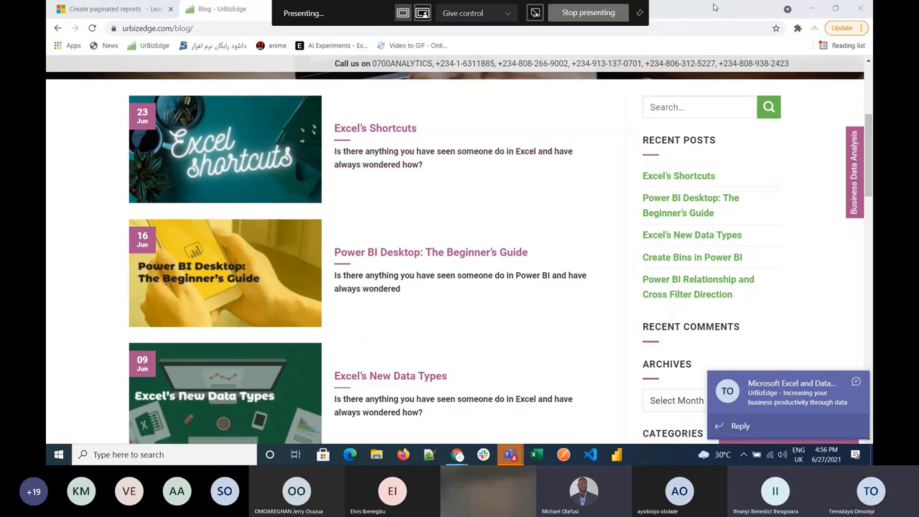
{"action": "left_click_drag", "start_coordinate": [716, 7], "coordinate": [489, 13]}
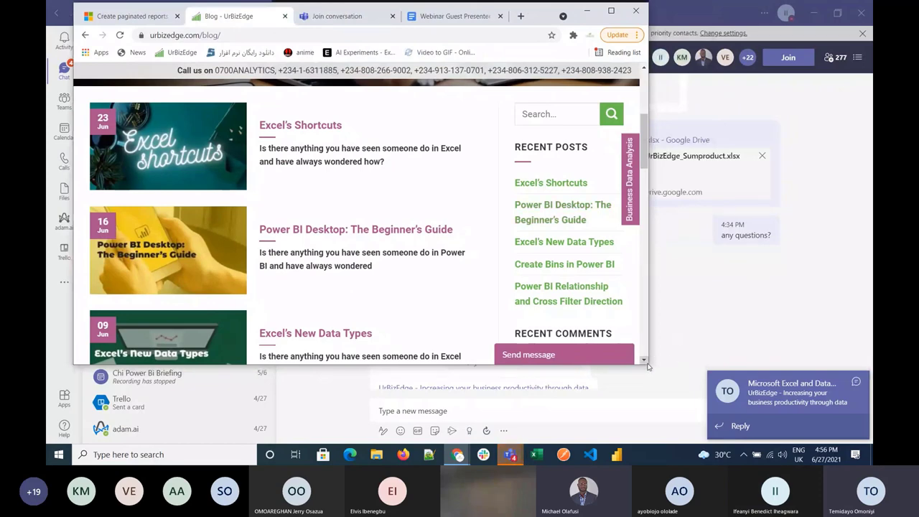
{"action": "left_click_drag", "start_coordinate": [648, 365], "coordinate": [870, 403]}
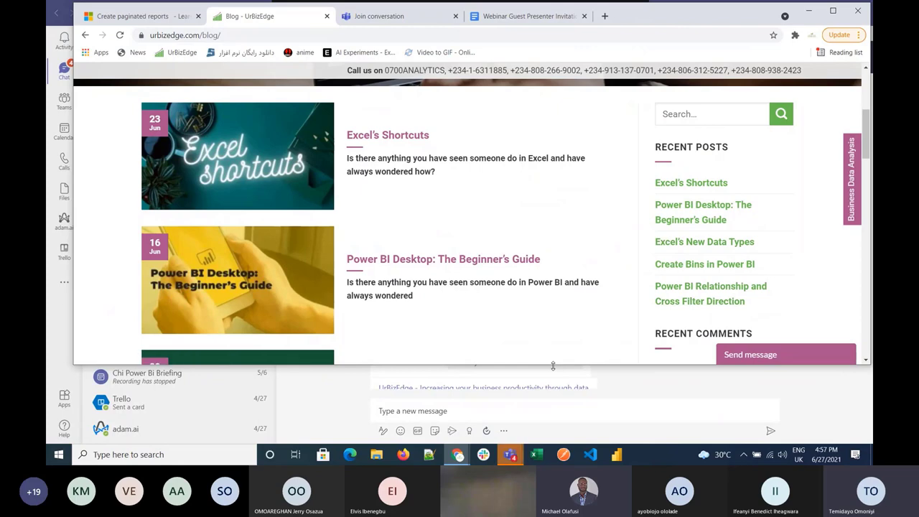
{"action": "left_click_drag", "start_coordinate": [553, 365], "coordinate": [553, 422]}
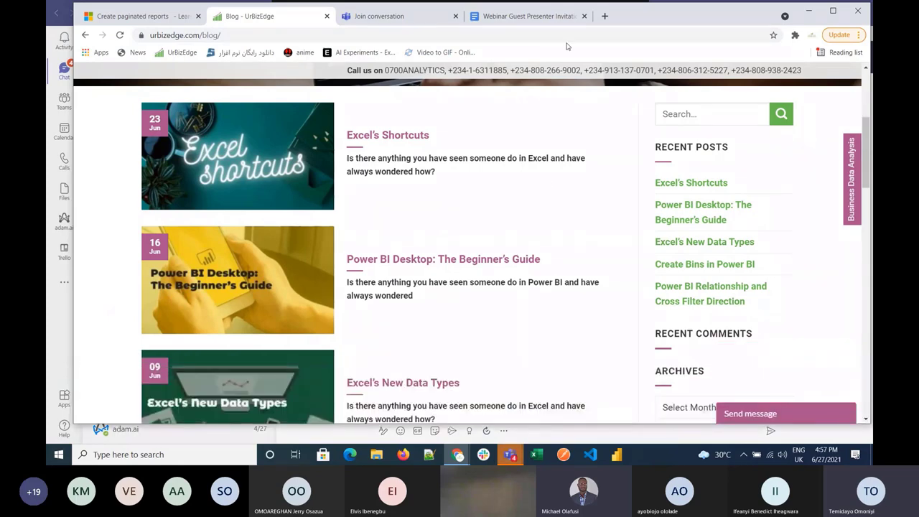
- Open the YouTube home page in a new browser tab
{"action": "left_click", "coordinate": [606, 16]}
{"action": "type", "text": "uy"}
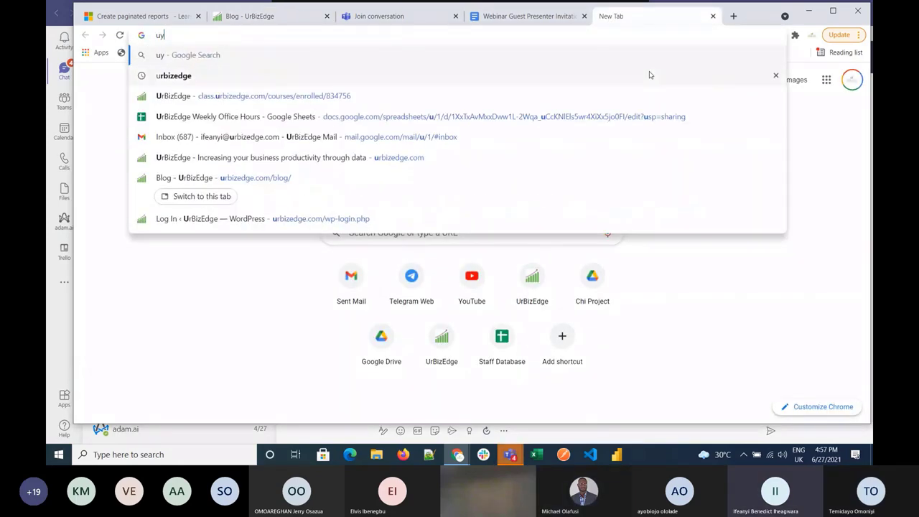
{"action": "type", "text": "outub"}
{"action": "key", "text": "BackSpace"}
{"action": "key", "text": "BackSpace"}
{"action": "key", "text": "BackSpace"}
{"action": "key", "text": "BackSpace"}
{"action": "key", "text": "BackSpace"}
{"action": "key", "text": "BackSpace"}
{"action": "key", "text": "BackSpace"}
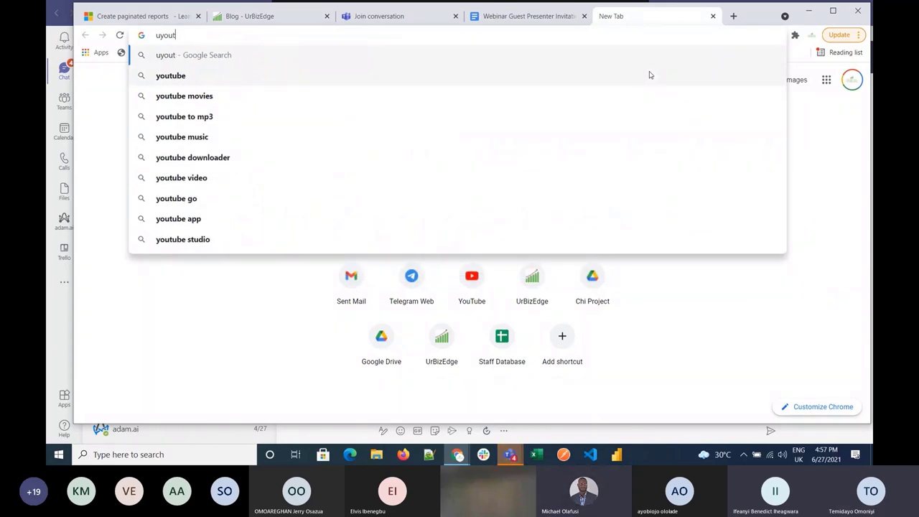
{"action": "left_click", "coordinate": [474, 274]}
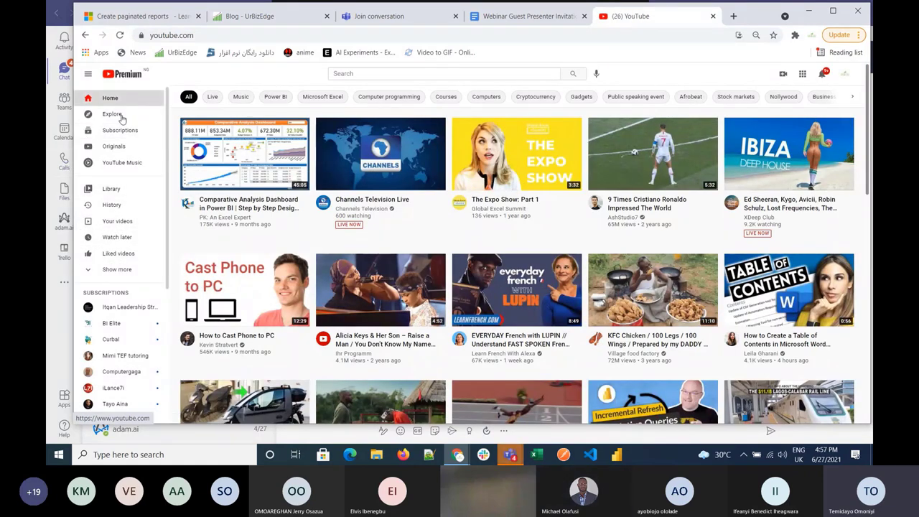
{"action": "scroll", "coordinate": [124, 331], "scroll_direction": "down", "scroll_amount": 3}
{"action": "scroll", "coordinate": [123, 331], "scroll_direction": "up", "scroll_amount": 3}
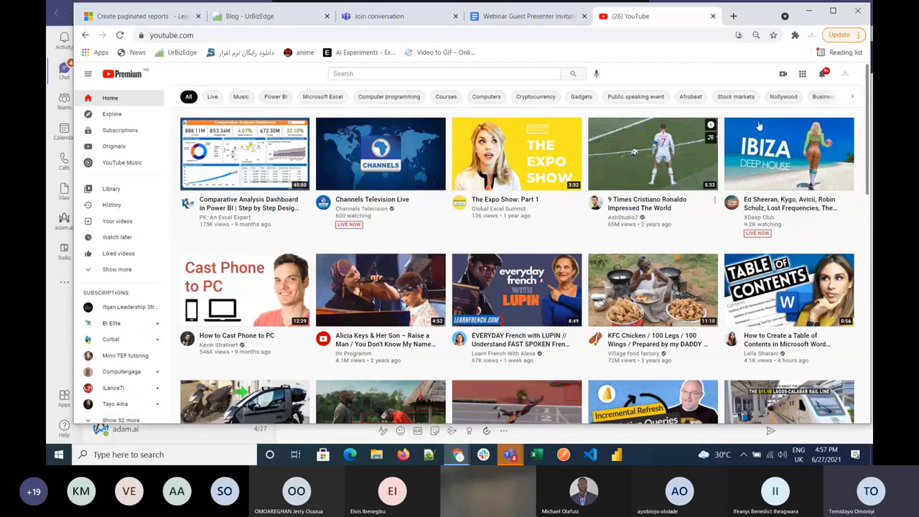
- Open the UrBizEdge channel's Knowledge Hour playlist and pause its first video
{"action": "left_click", "coordinate": [845, 79]}
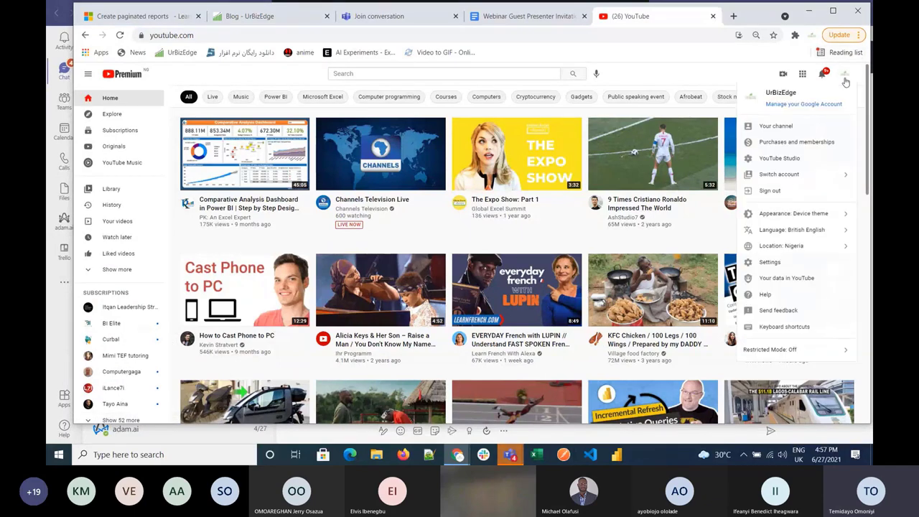
{"action": "left_click", "coordinate": [790, 125]}
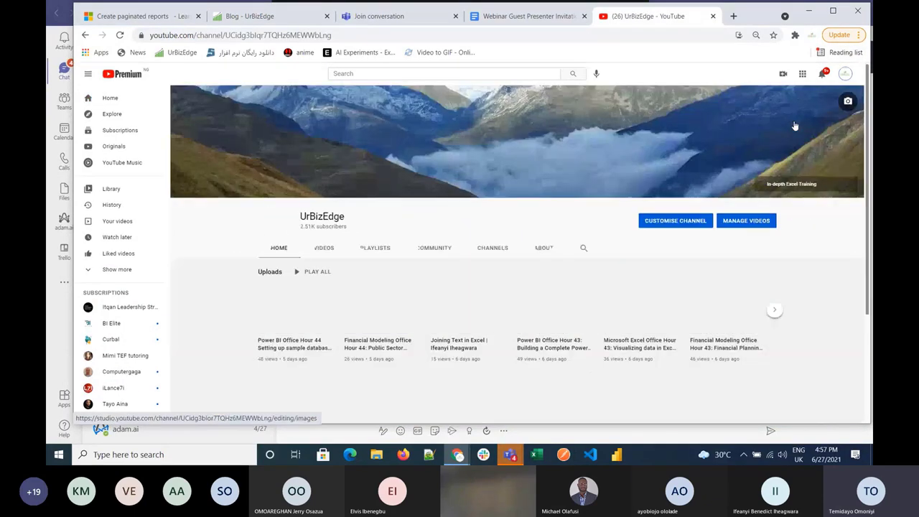
{"action": "scroll", "coordinate": [525, 193], "scroll_direction": "down", "scroll_amount": 1}
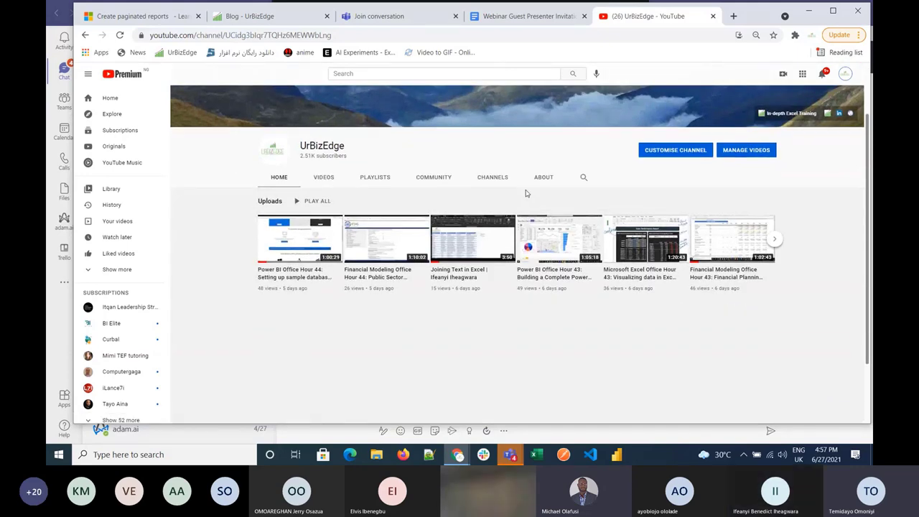
{"action": "left_click", "coordinate": [359, 180]}
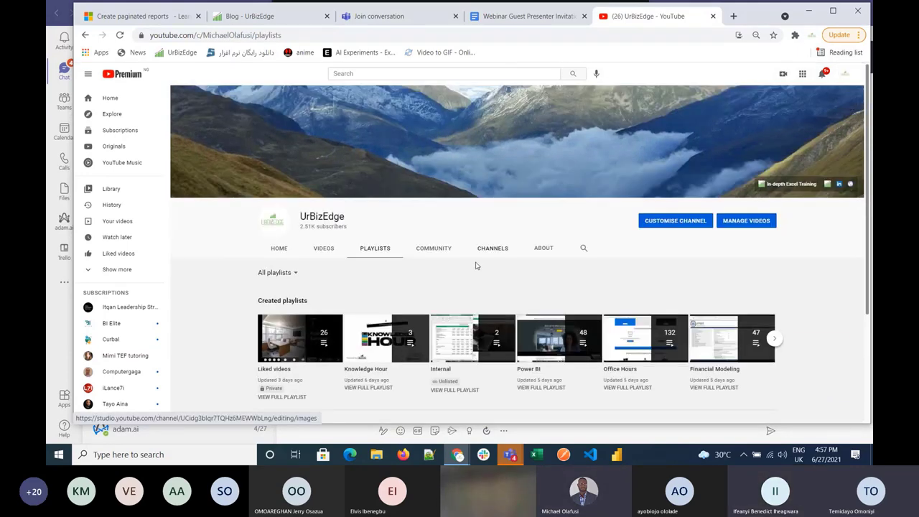
{"action": "left_click", "coordinate": [386, 371]}
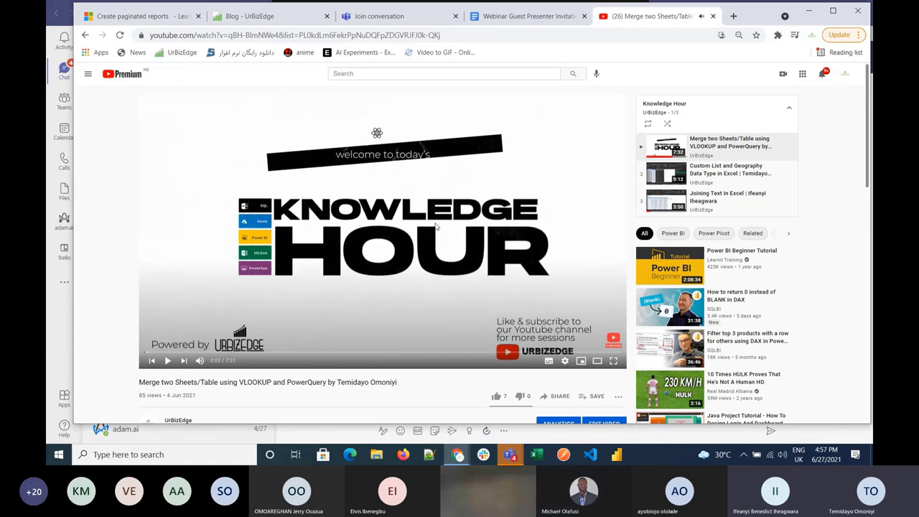
{"action": "left_click", "coordinate": [436, 227]}
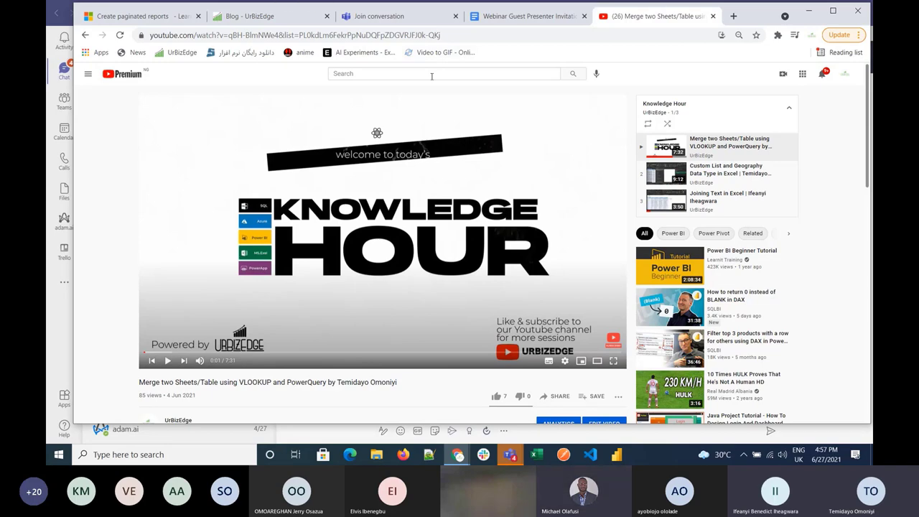
- Visit the UrBizEdge Trainings page from the Blog tab, then bring the Teams meeting forward
{"action": "left_click", "coordinate": [268, 16]}
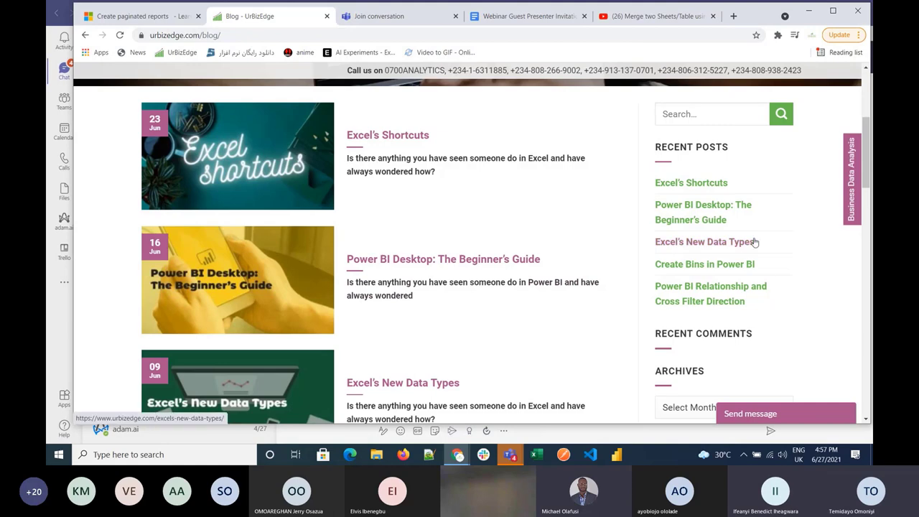
{"action": "scroll", "coordinate": [755, 242], "scroll_direction": "up", "scroll_amount": 2}
{"action": "scroll", "coordinate": [755, 242], "scroll_direction": "up", "scroll_amount": 2}
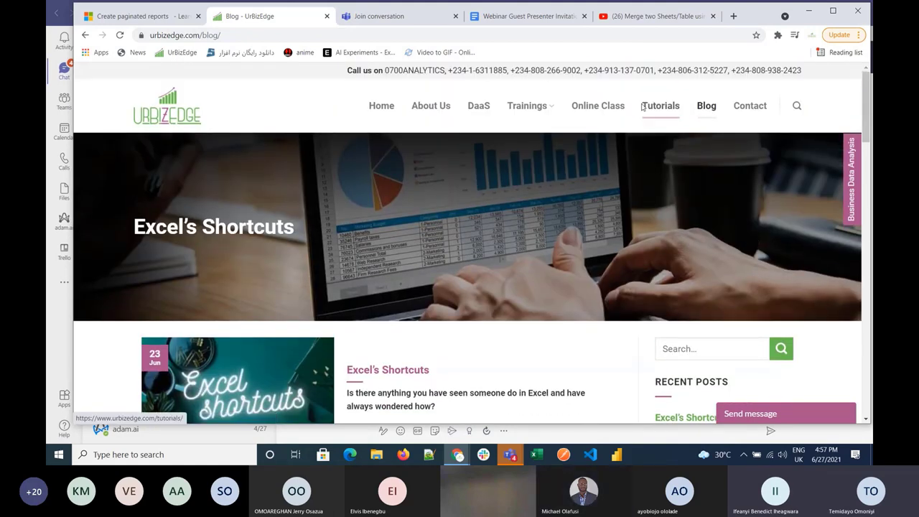
{"action": "mouse_move", "coordinate": [537, 110]}
{"action": "left_click", "coordinate": [527, 142]}
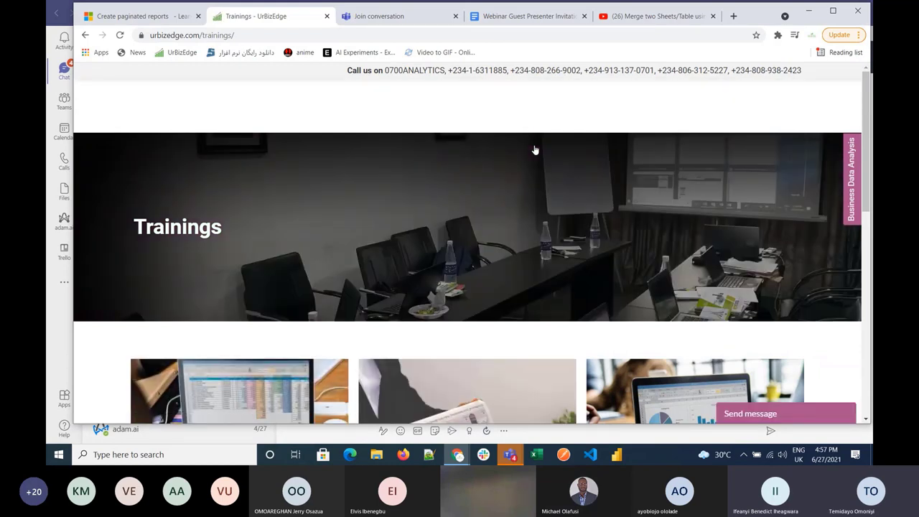
{"action": "mouse_move", "coordinate": [510, 458]}
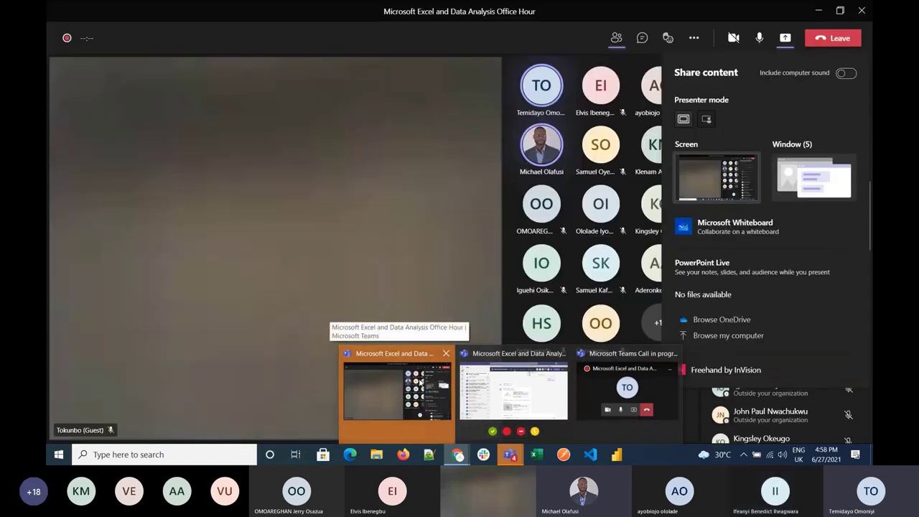
{"action": "left_click", "coordinate": [421, 382]}
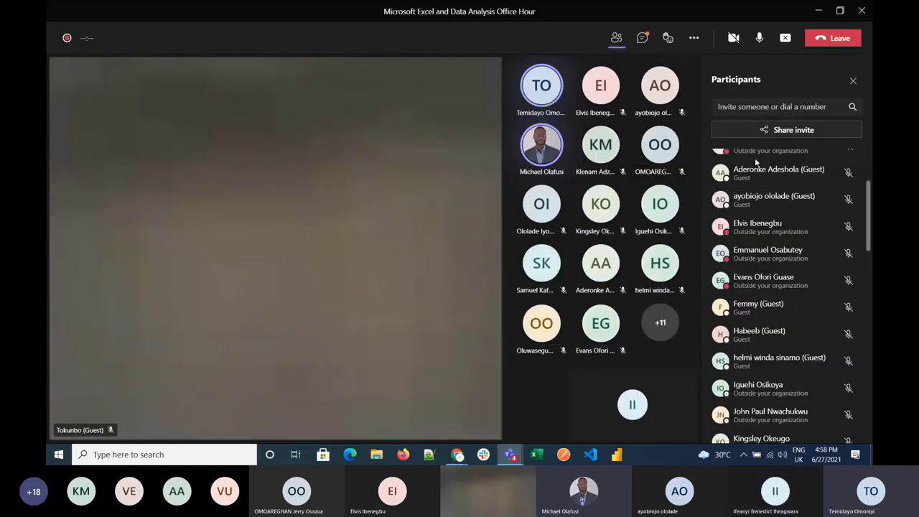